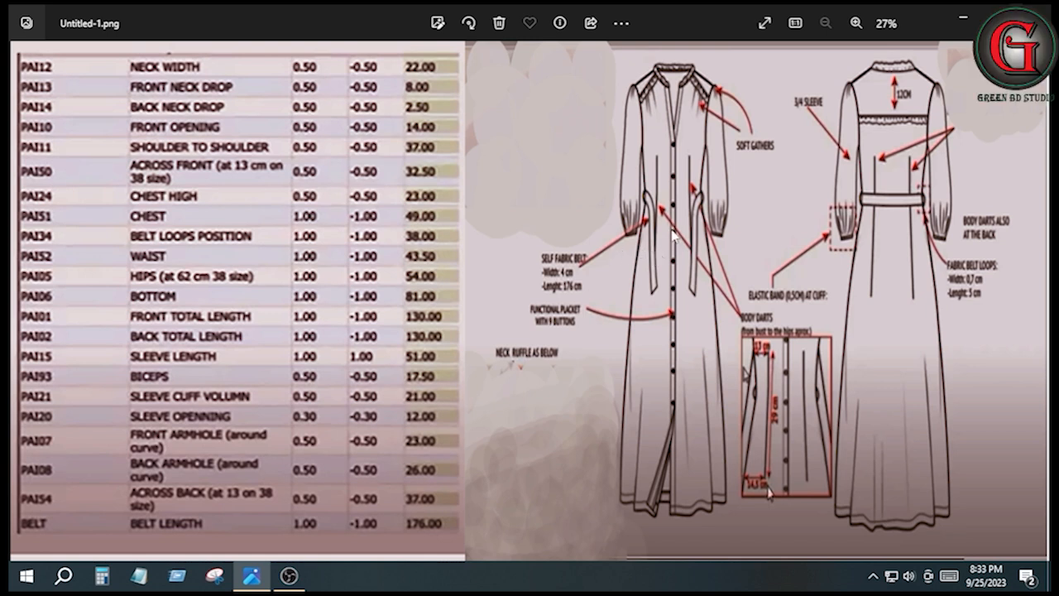
Launch Modaris V8R1 from the desktop and create a new model named LD-01.
{"action": "key", "text": "super+d"}
{"action": "double_click", "coordinate": [265, 296]}
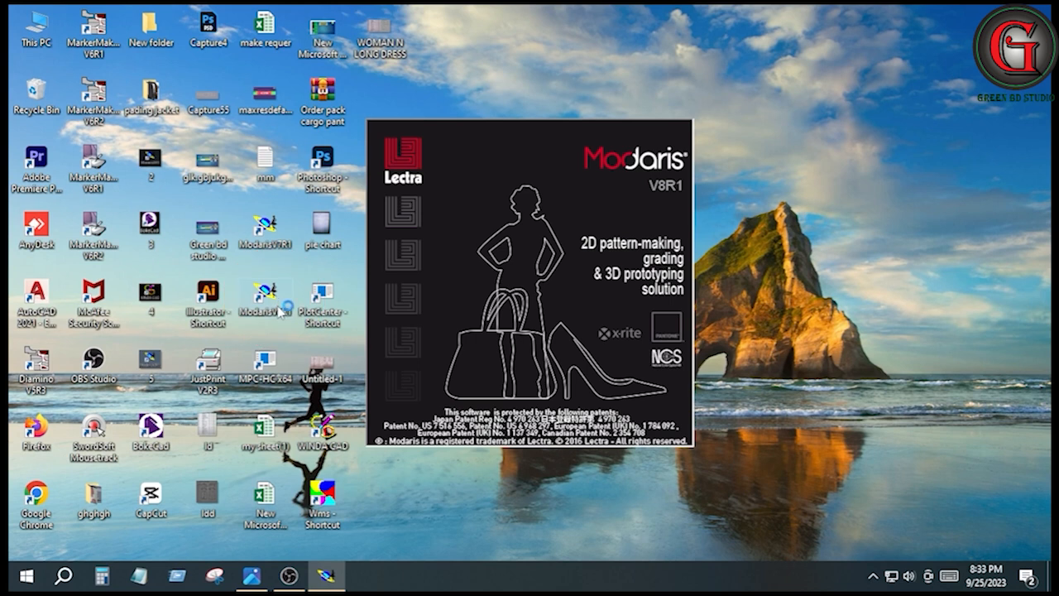
{"action": "left_click", "coordinate": [78, 33]}
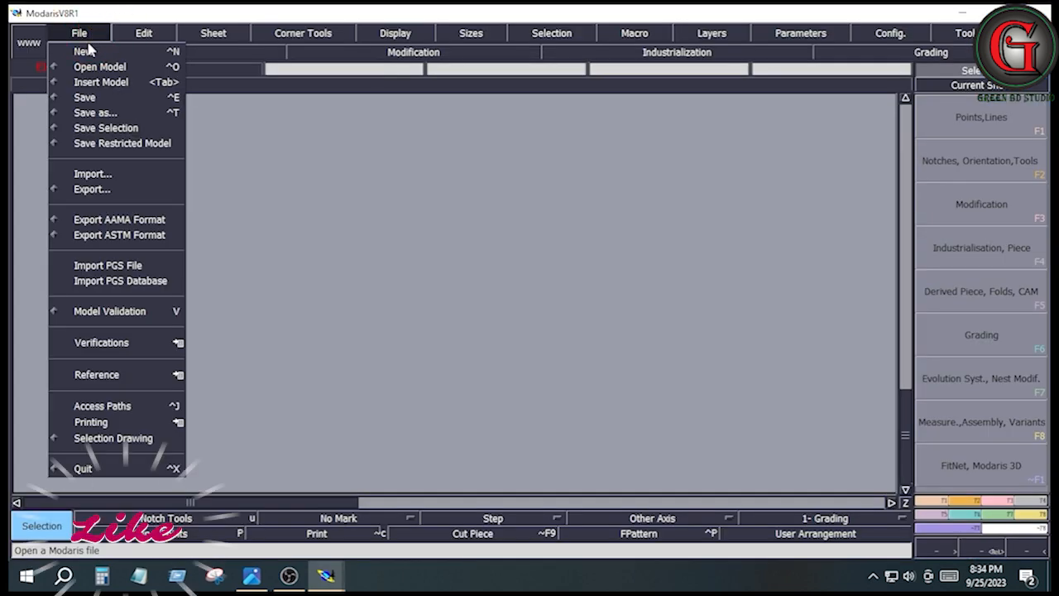
{"action": "left_click", "coordinate": [86, 50]}
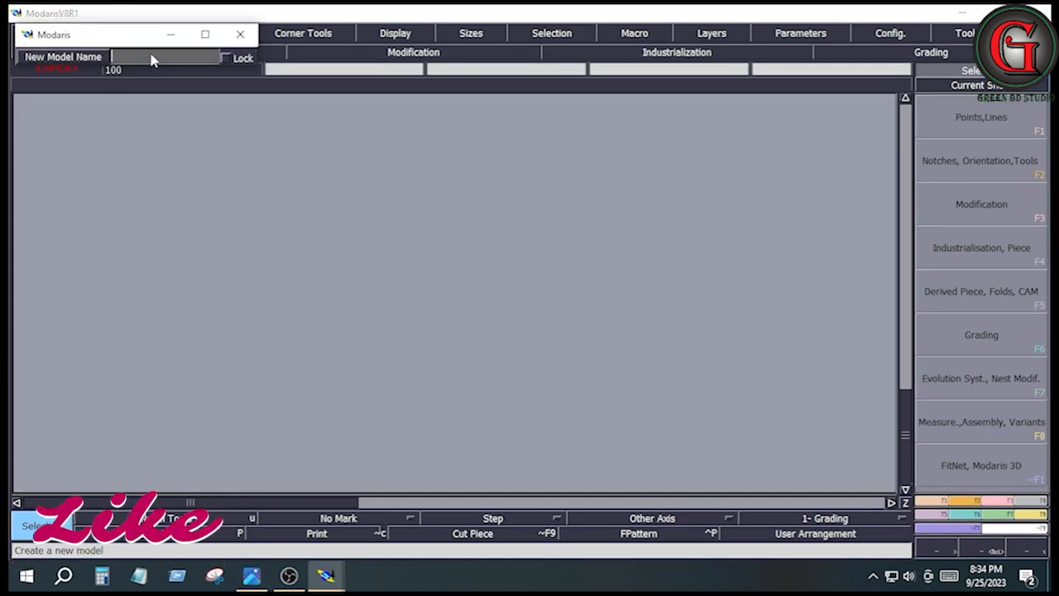
{"action": "key", "text": "Caps_Lock"}
{"action": "type", "text": "L"}
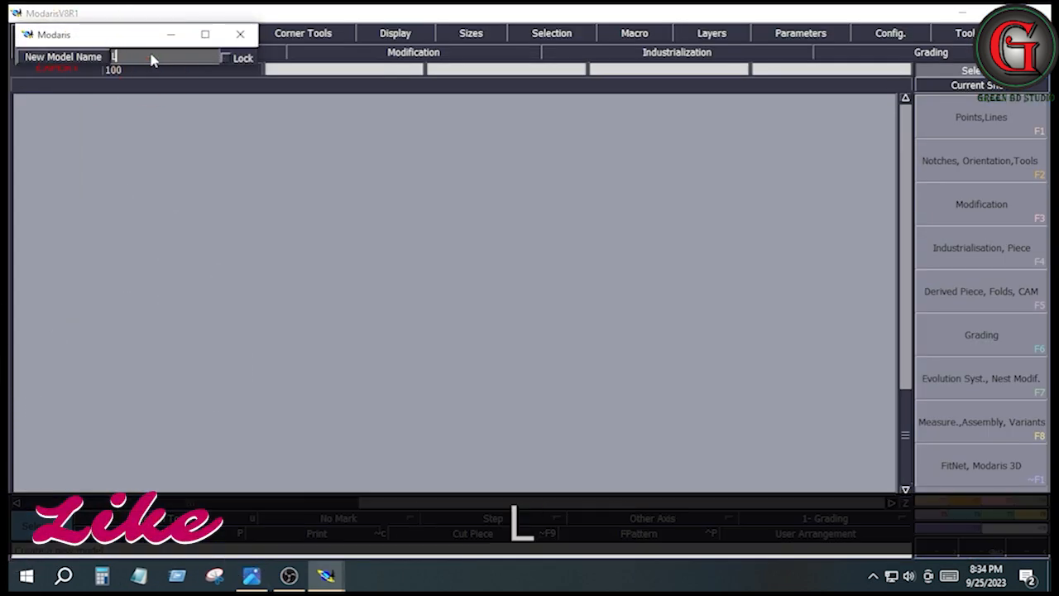
{"action": "type", "text": "D"}
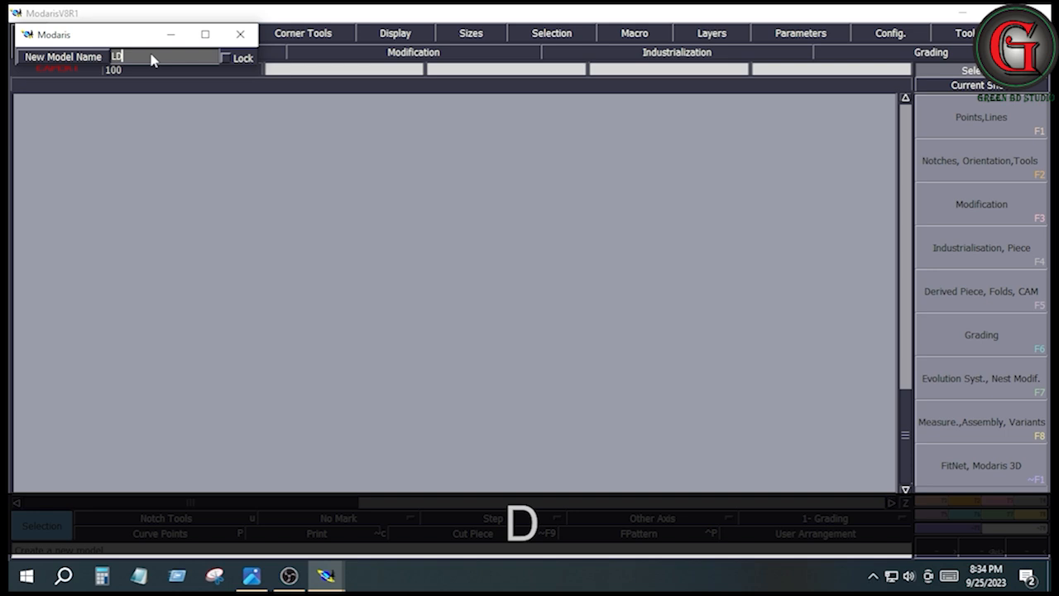
{"action": "type", "text": "-01"}
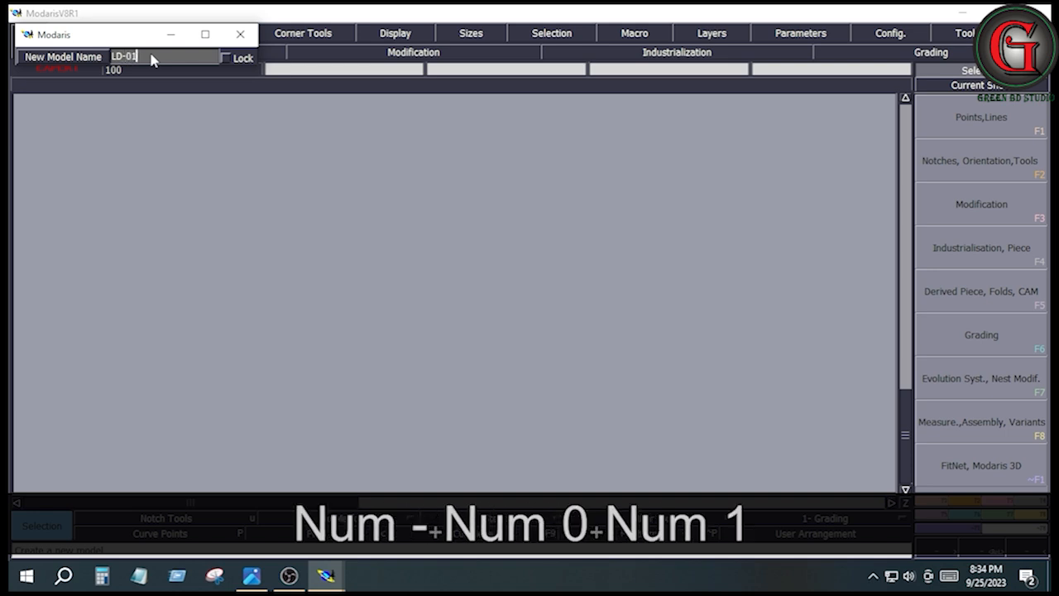
{"action": "key", "text": "Return"}
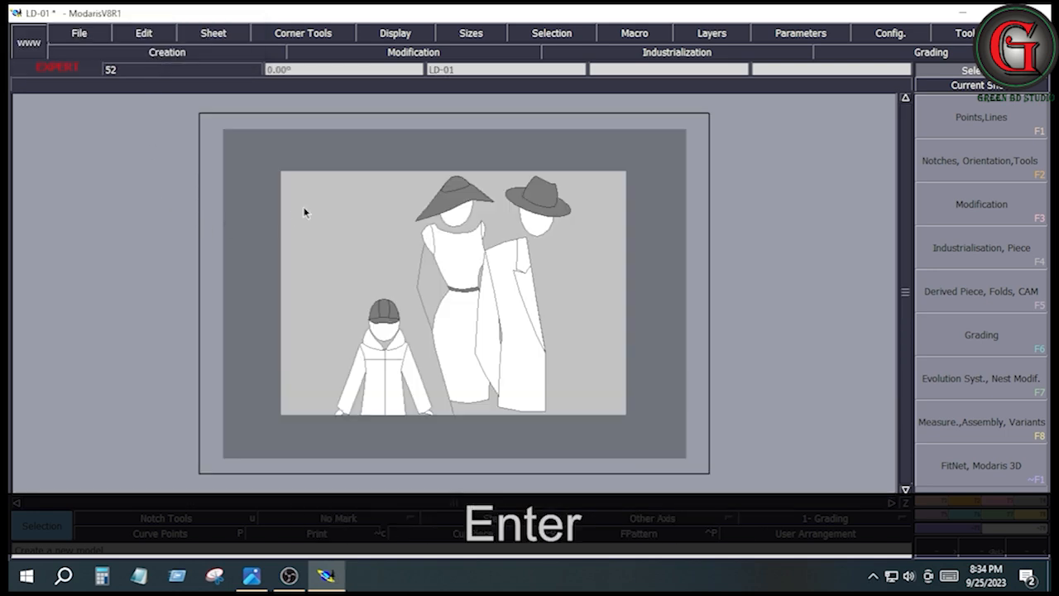
Add a new blank sheet to the model and display its title block and size list.
{"action": "left_click", "coordinate": [220, 34]}
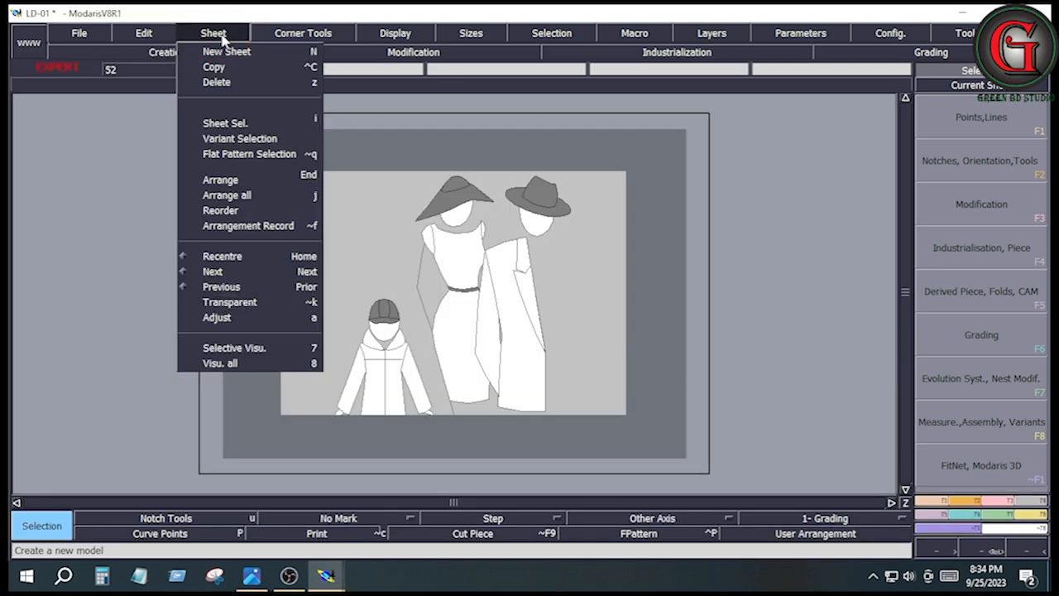
{"action": "left_click", "coordinate": [235, 52]}
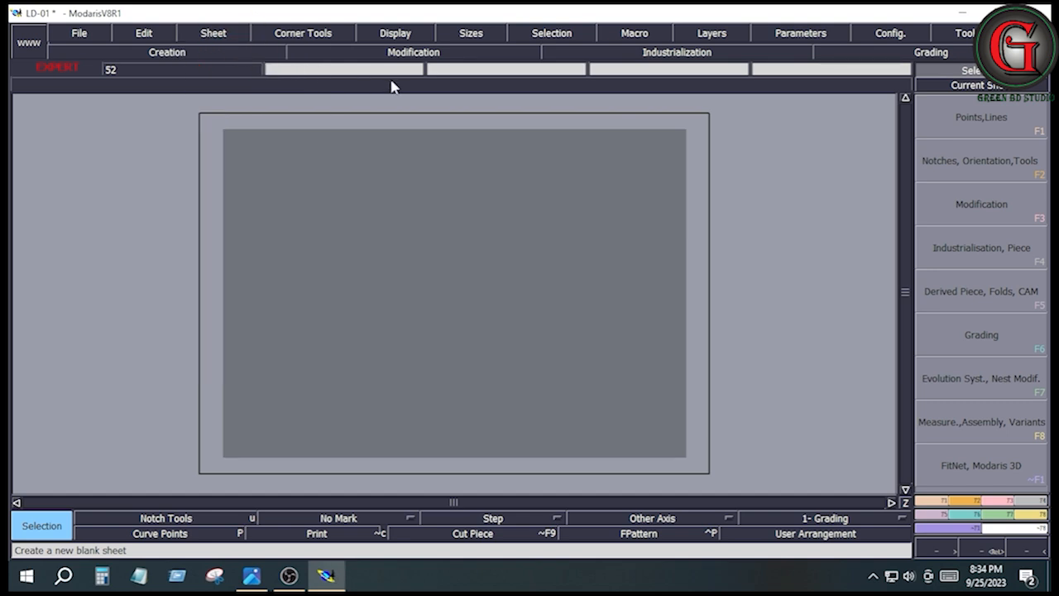
{"action": "key", "text": "ctrl+u"}
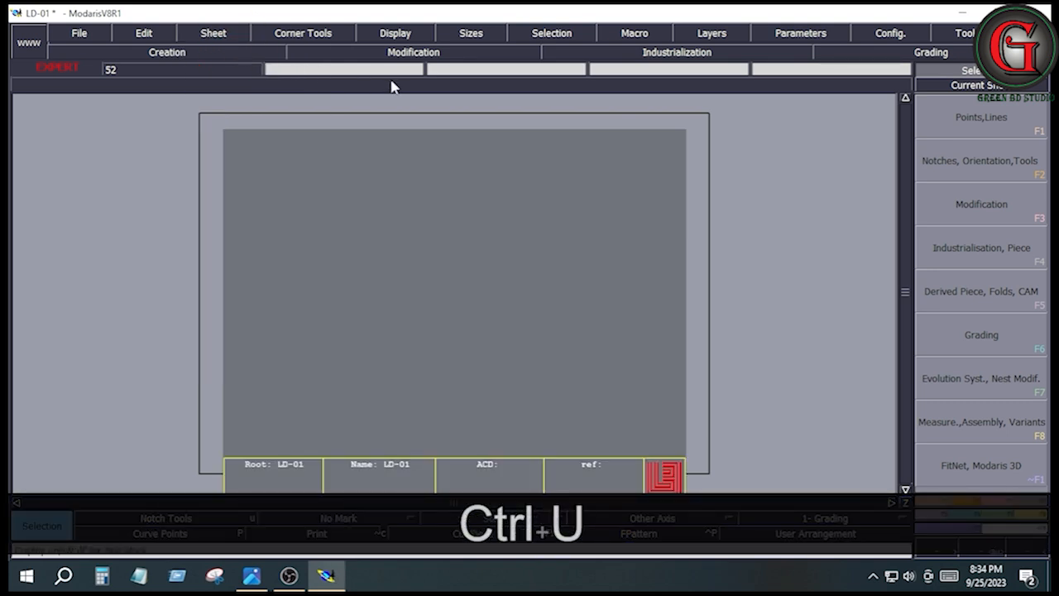
{"action": "key", "text": "F10"}
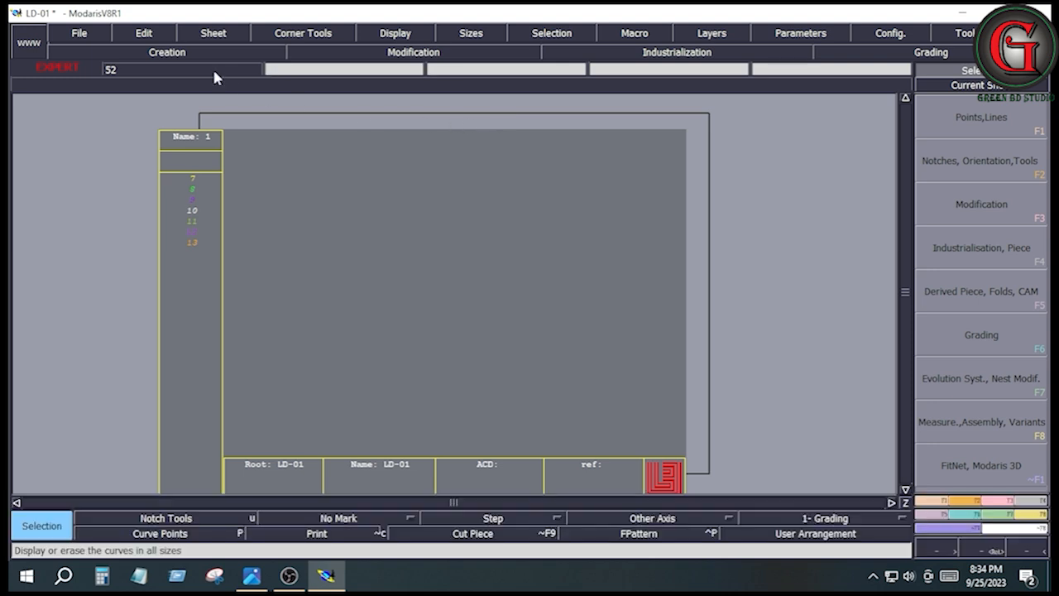
Set all access paths to the folder J:/WOMAN LONG DRESS/LD-01.
{"action": "left_click", "coordinate": [86, 33]}
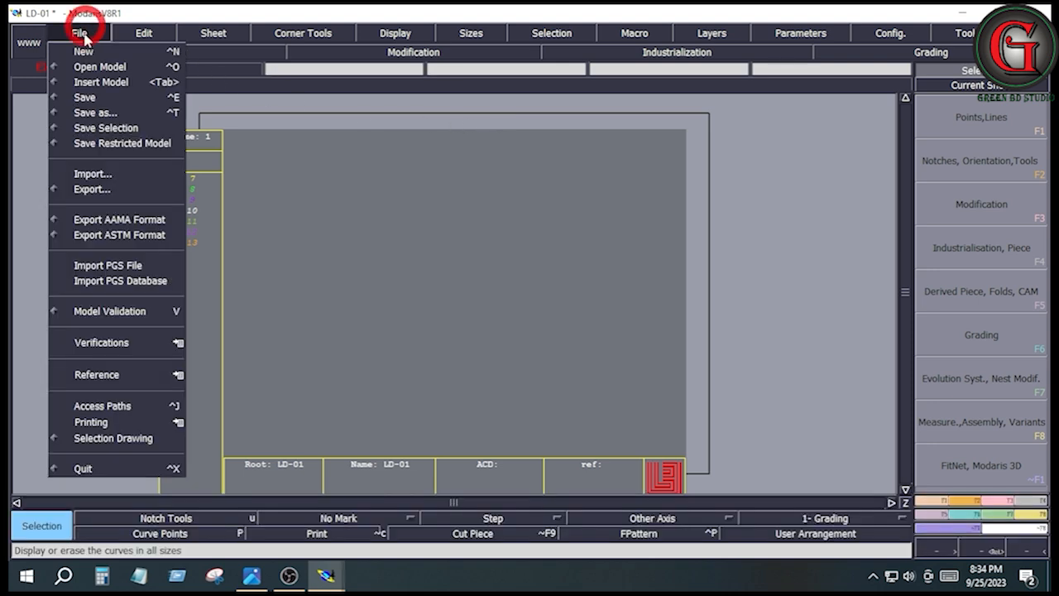
{"action": "left_click", "coordinate": [119, 405]}
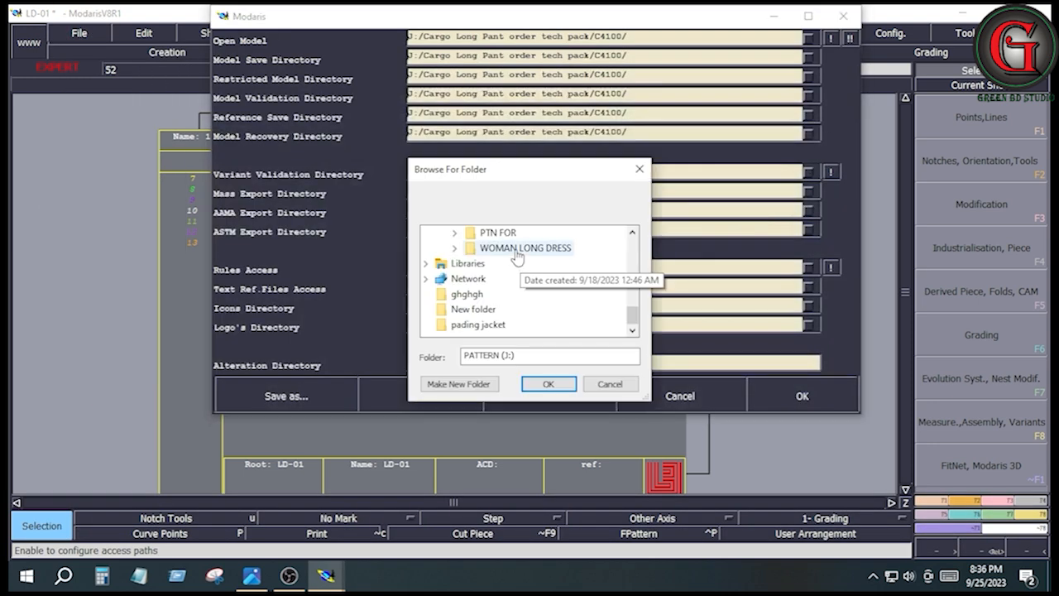
{"action": "left_click", "coordinate": [513, 242]}
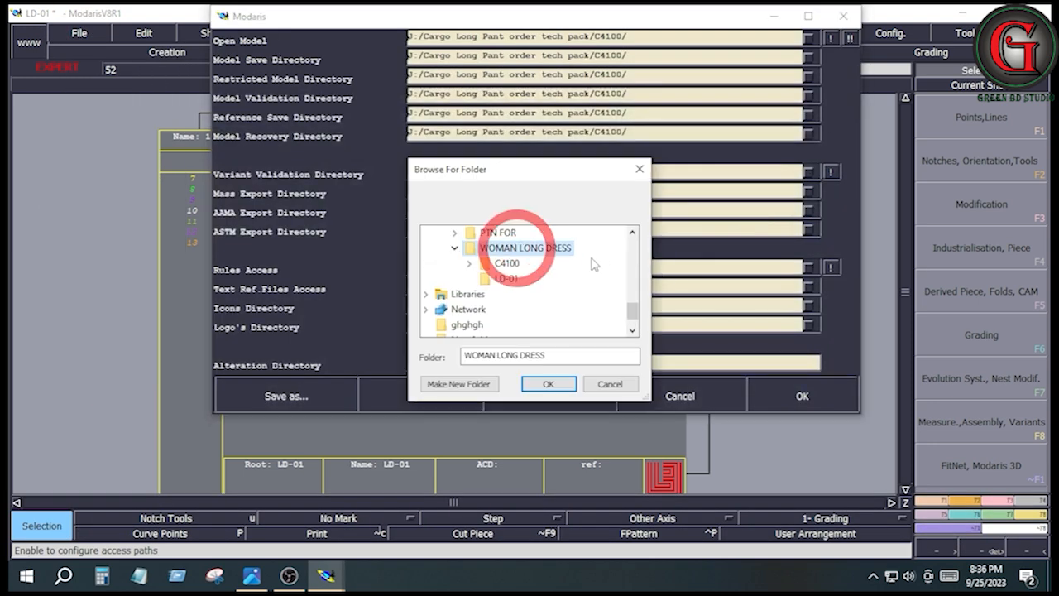
{"action": "left_click", "coordinate": [509, 280]}
{"action": "left_click", "coordinate": [549, 384]}
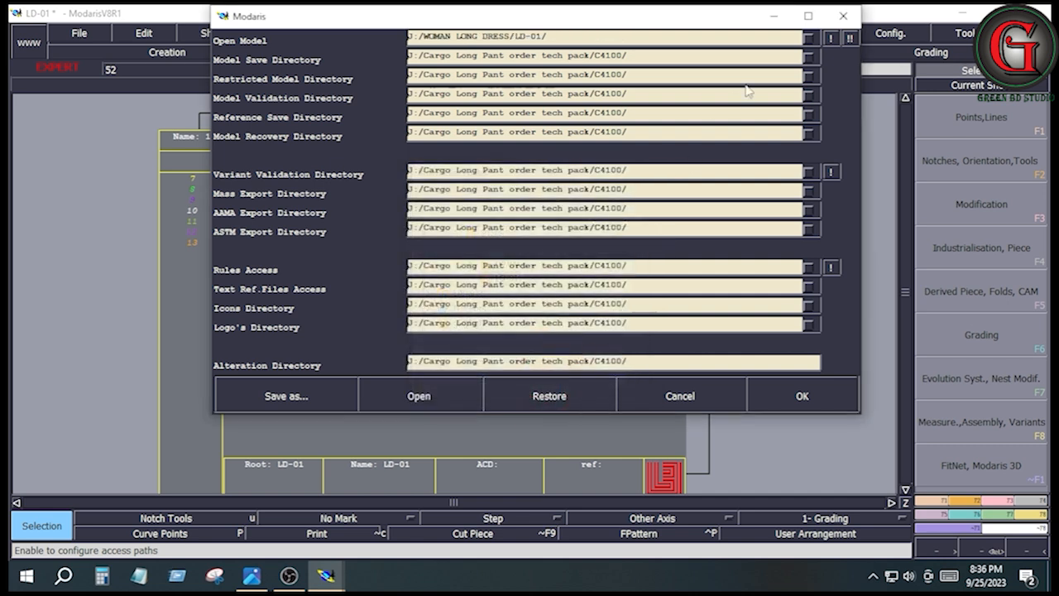
{"action": "left_click", "coordinate": [849, 38]}
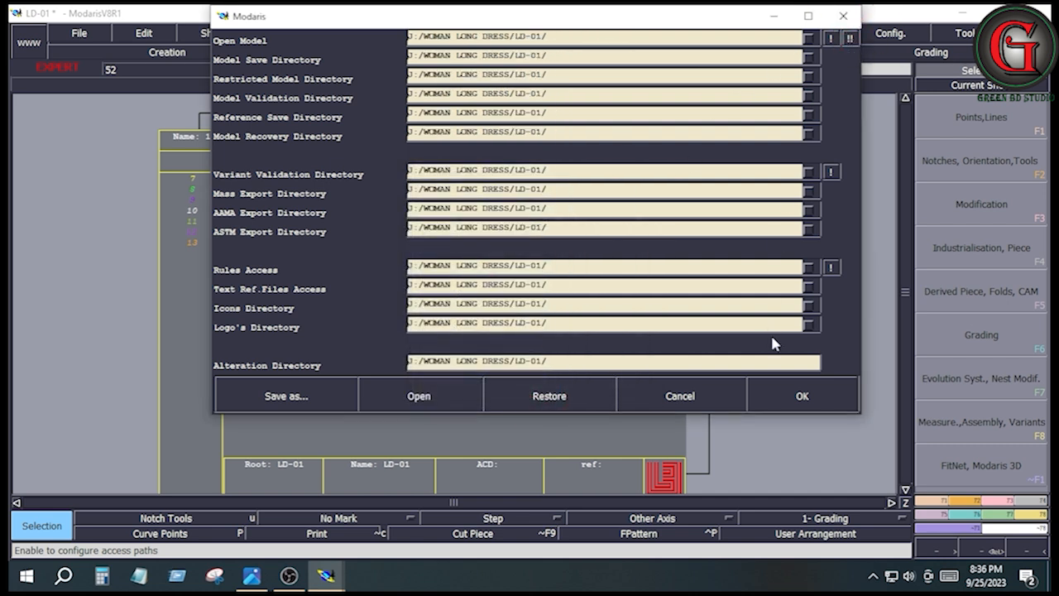
{"action": "left_click", "coordinate": [800, 398]}
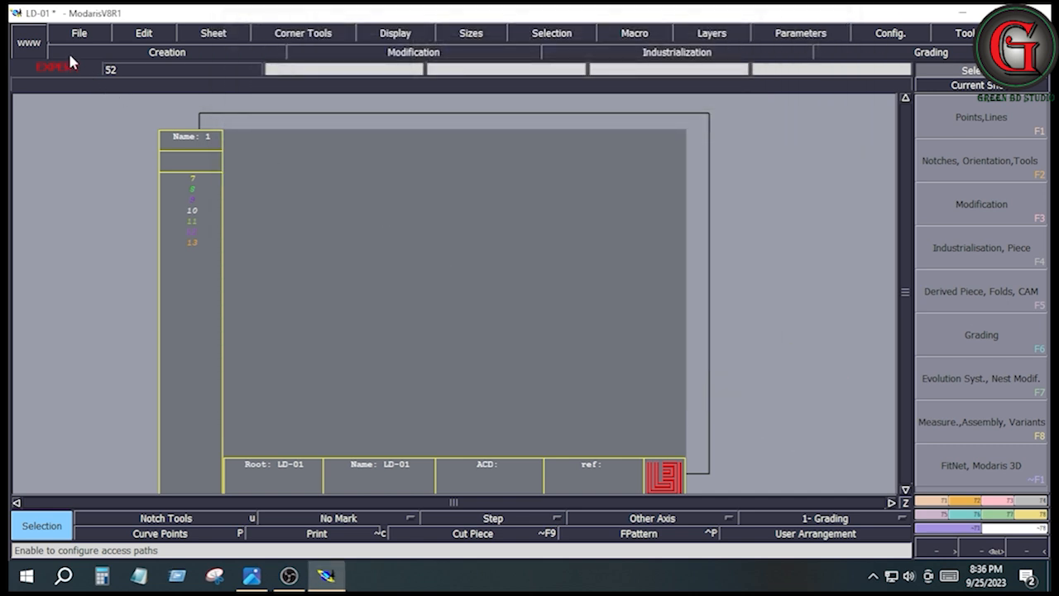
Save the LD-01 model in the save directory, accepting the overwrite of the existing file.
{"action": "left_click", "coordinate": [92, 39]}
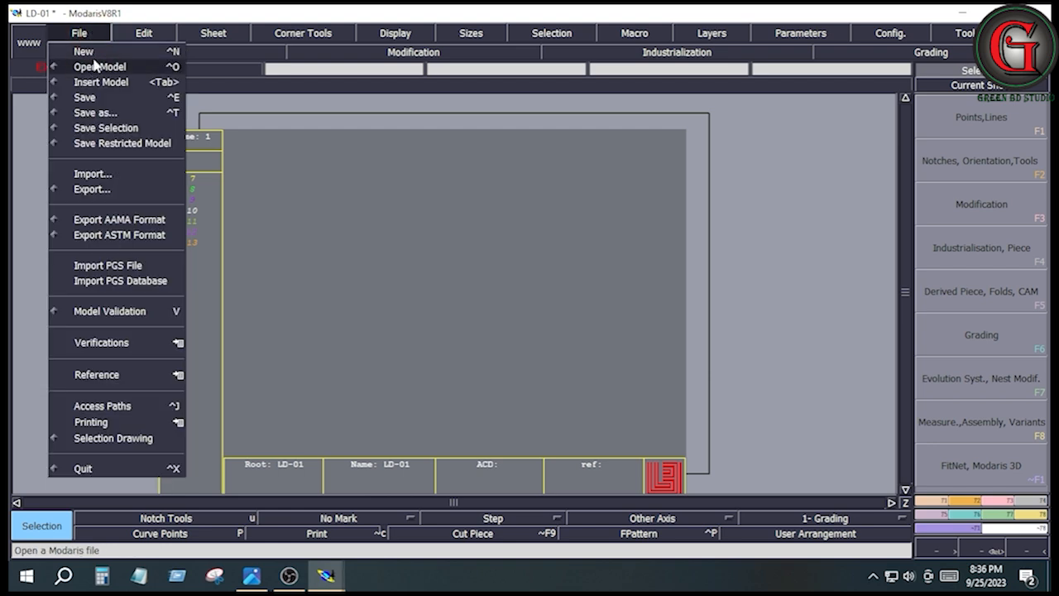
{"action": "left_click", "coordinate": [87, 101]}
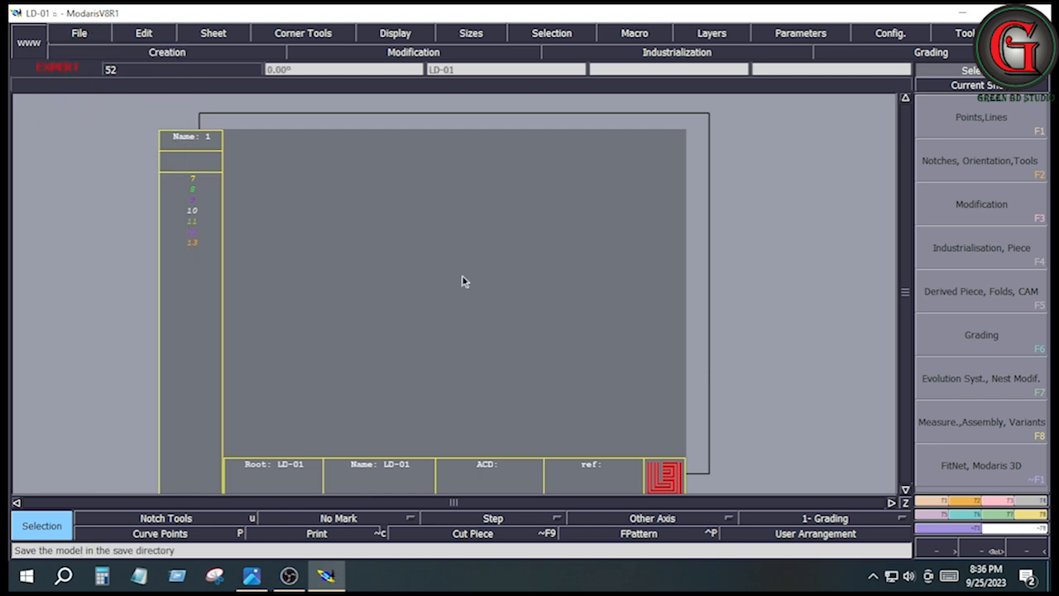
{"action": "left_click", "coordinate": [69, 35]}
{"action": "left_click", "coordinate": [92, 97]}
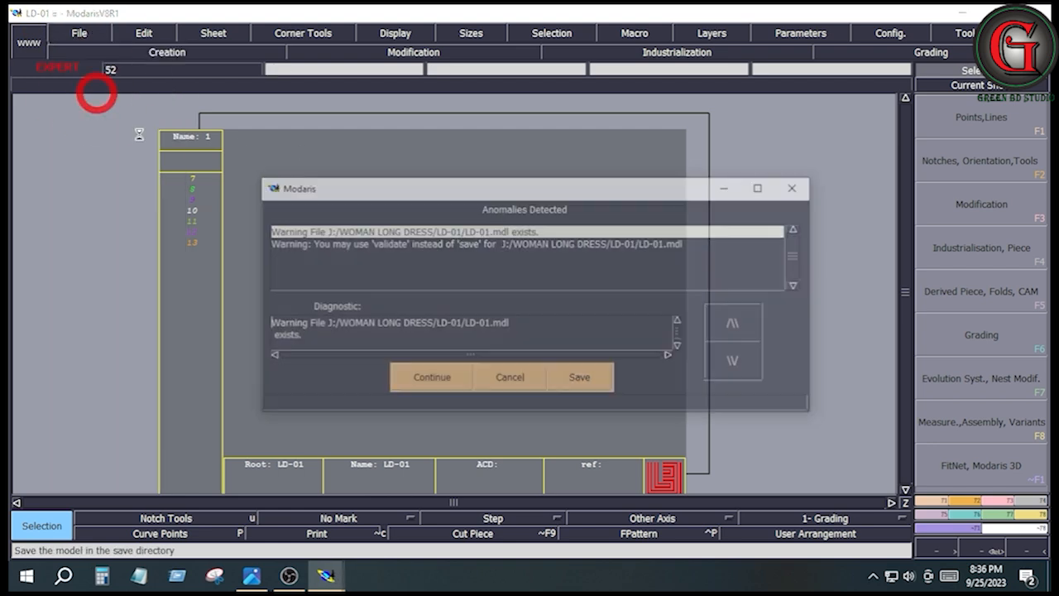
{"action": "left_click", "coordinate": [430, 379]}
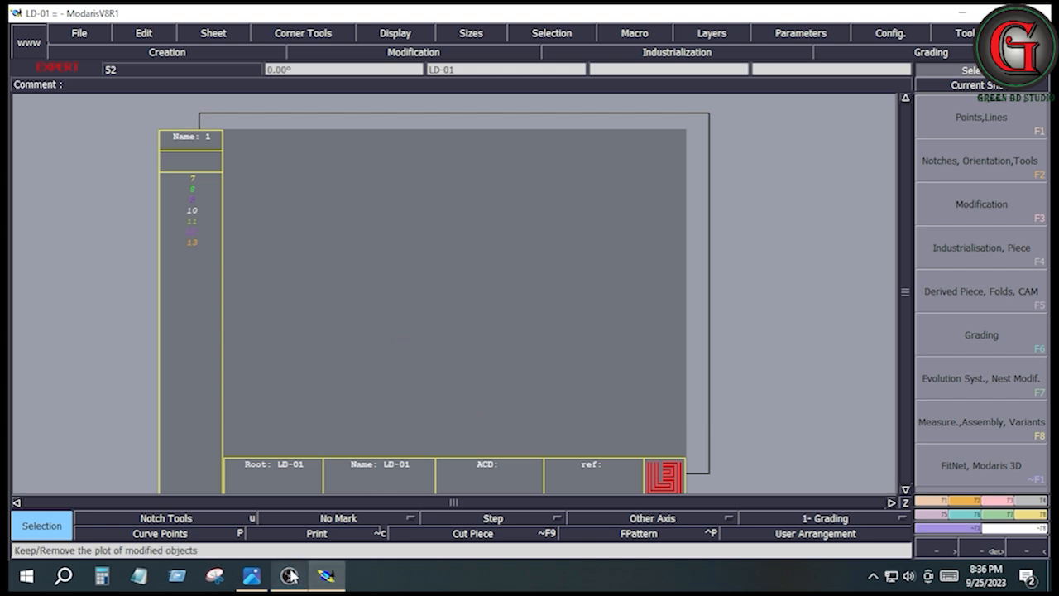
Consult the dress measurement sheet, set the length unit to cm and arrange all sheets on the desk.
{"action": "left_click", "coordinate": [251, 575]}
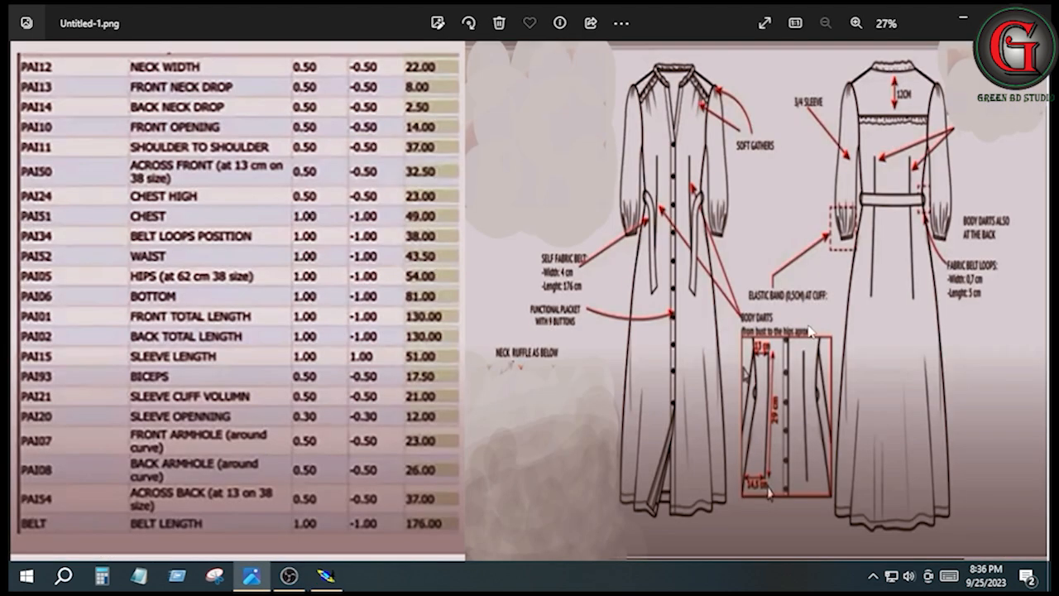
{"action": "left_click", "coordinate": [964, 23]}
{"action": "left_click", "coordinate": [800, 33]}
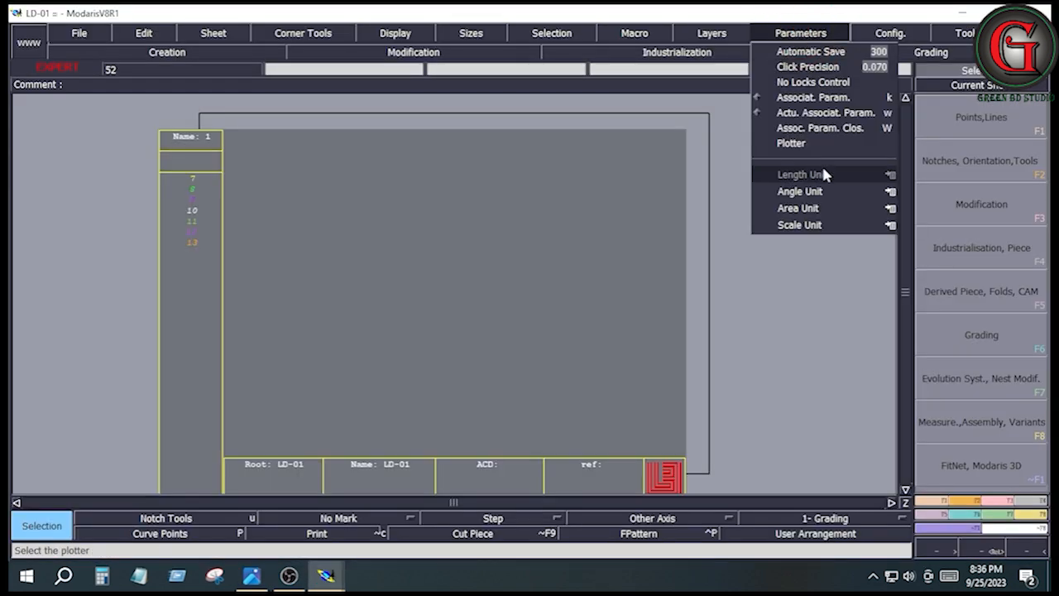
{"action": "mouse_move", "coordinate": [887, 182]}
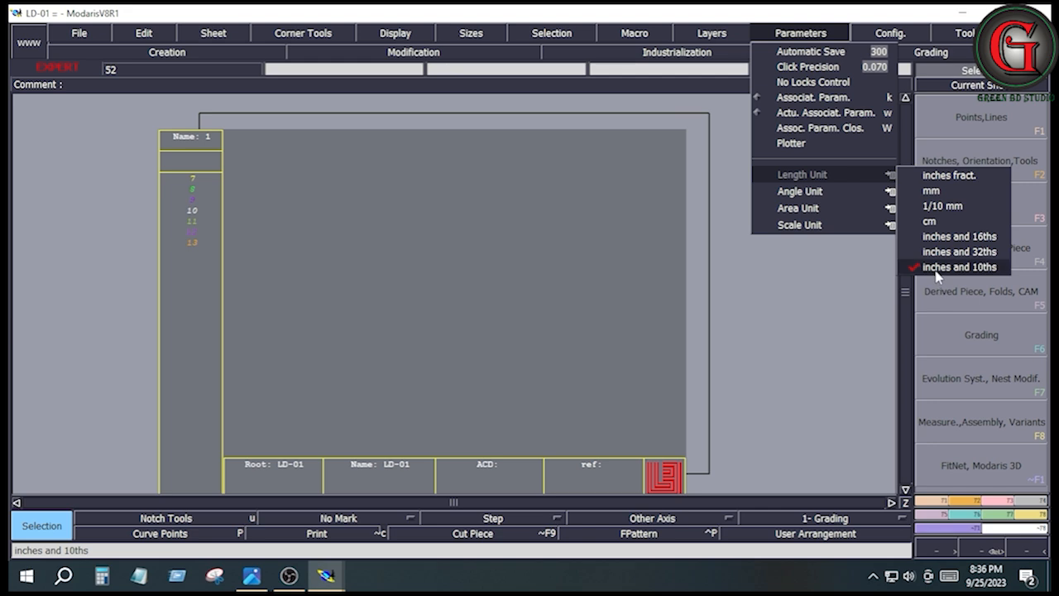
{"action": "left_click", "coordinate": [928, 221]}
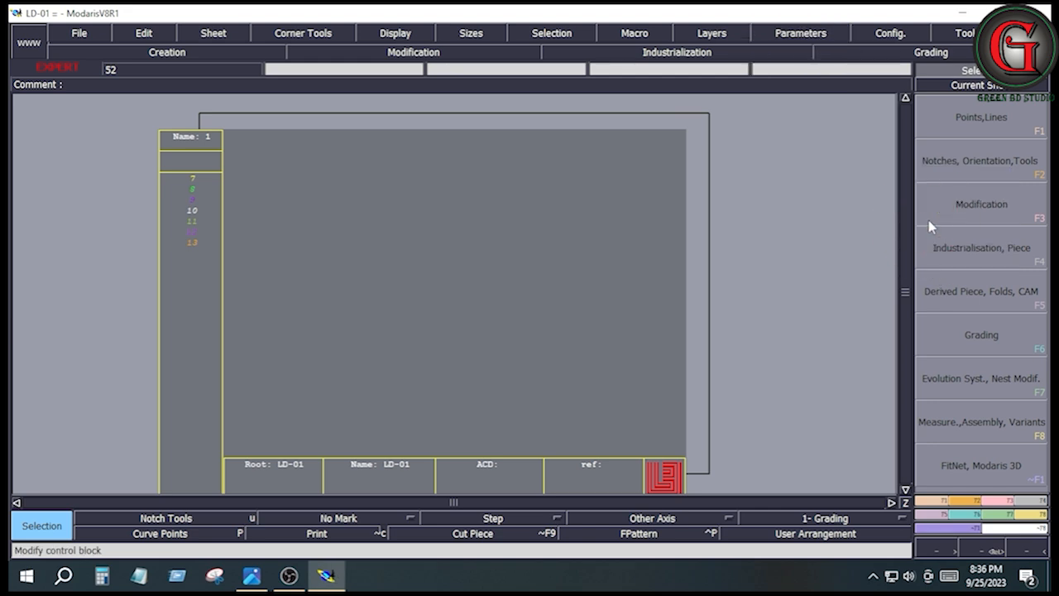
{"action": "key", "text": "j"}
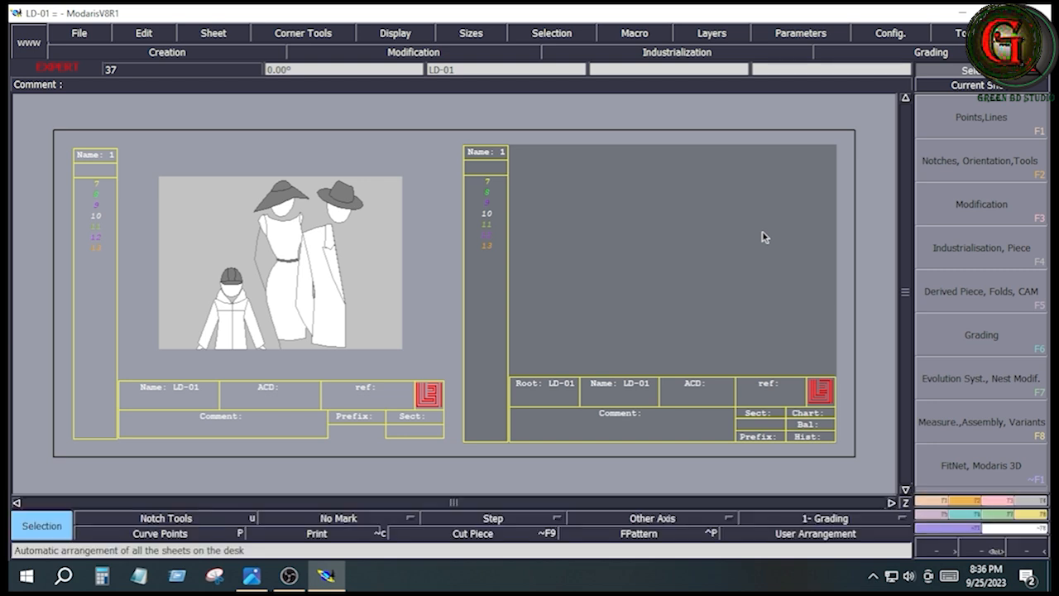
Draw a horizontal 130 cm line with the Bezier tool on the blank sheet for the dress's total length.
{"action": "key", "text": "alt+Tab"}
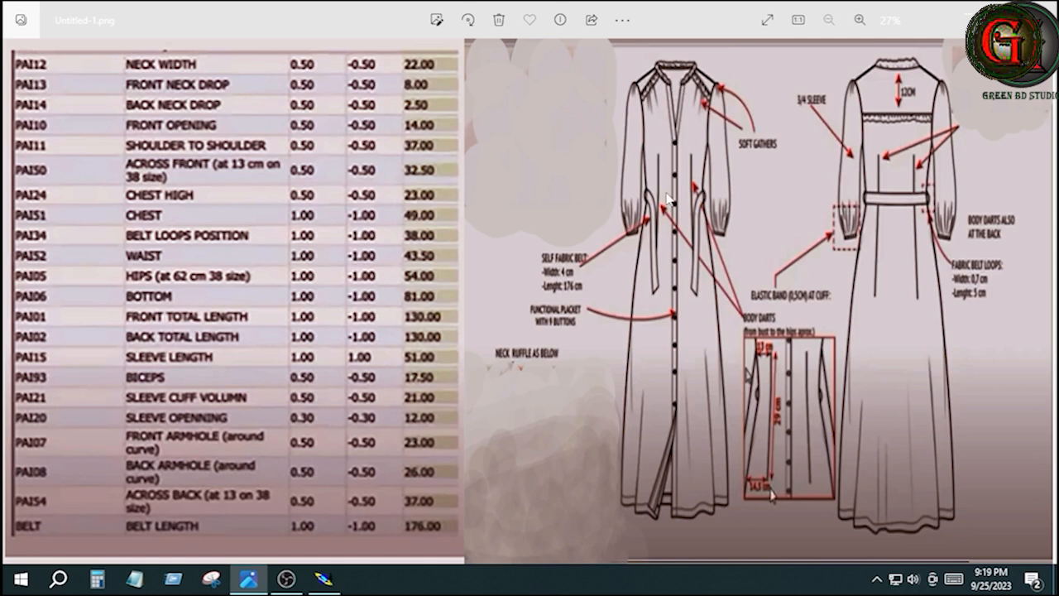
{"action": "key", "text": "alt+Tab"}
{"action": "left_click", "coordinate": [986, 111]}
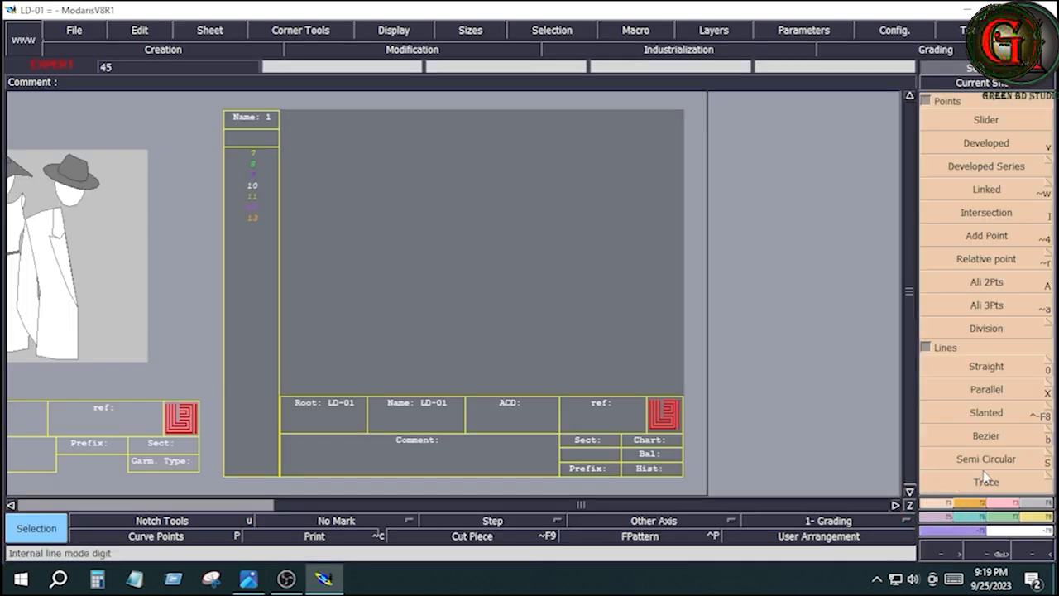
{"action": "left_click", "coordinate": [1000, 439]}
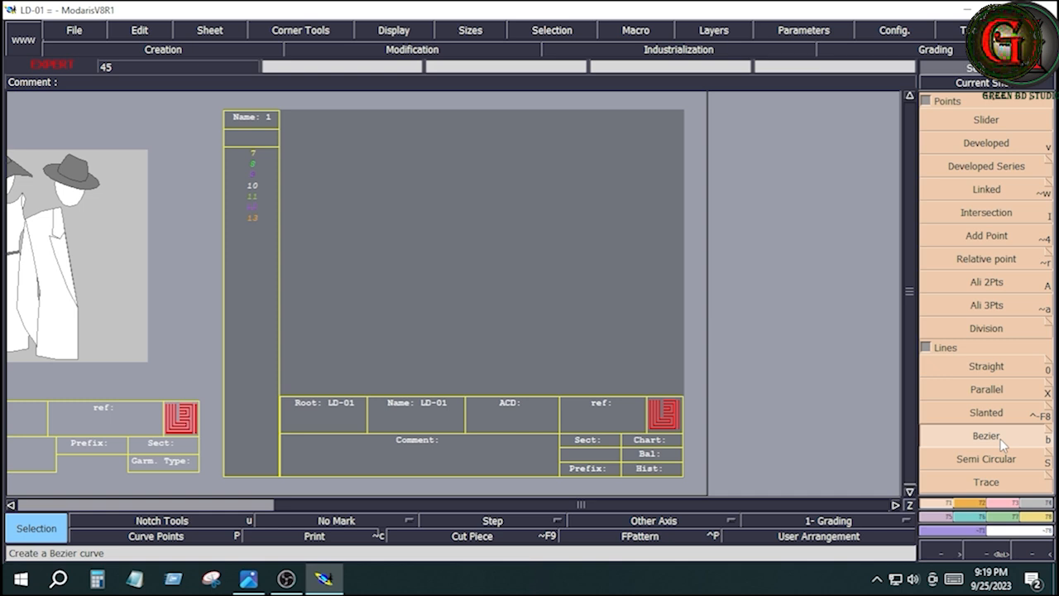
{"action": "left_click", "coordinate": [659, 371]}
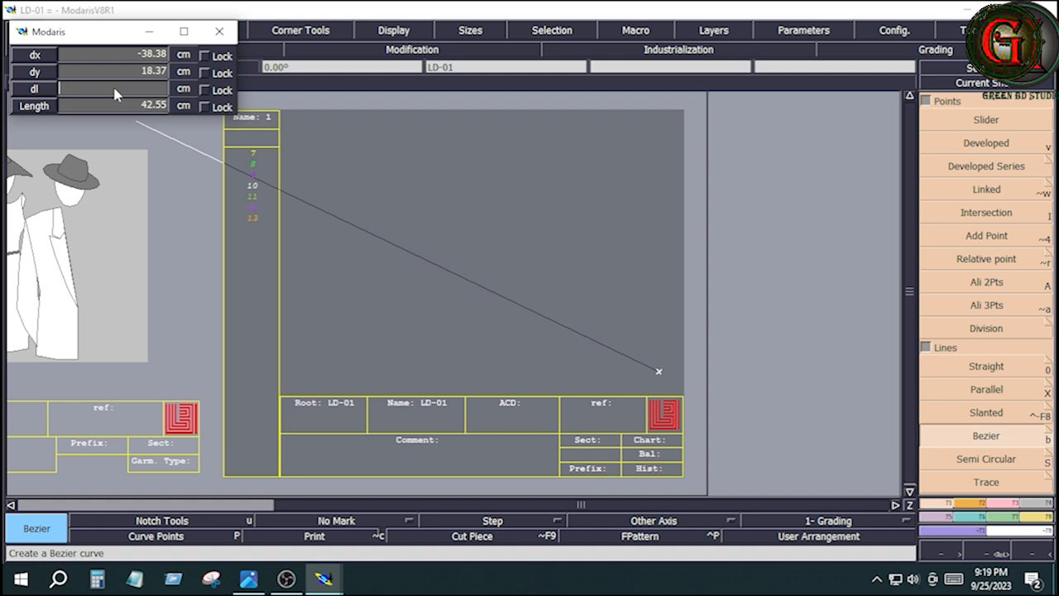
{"action": "type", "text": "130"}
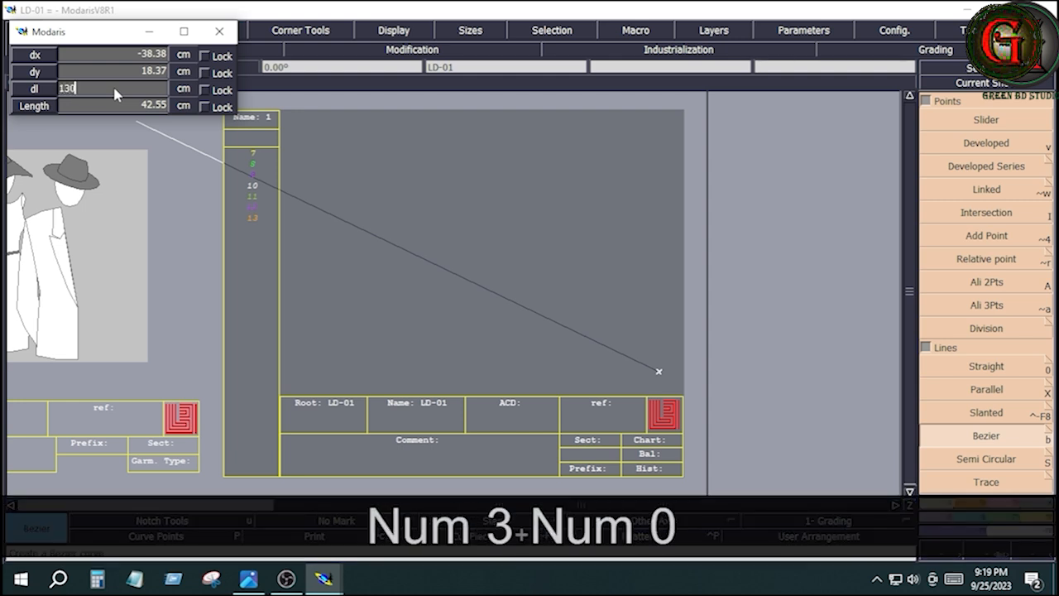
{"action": "key", "text": "Return"}
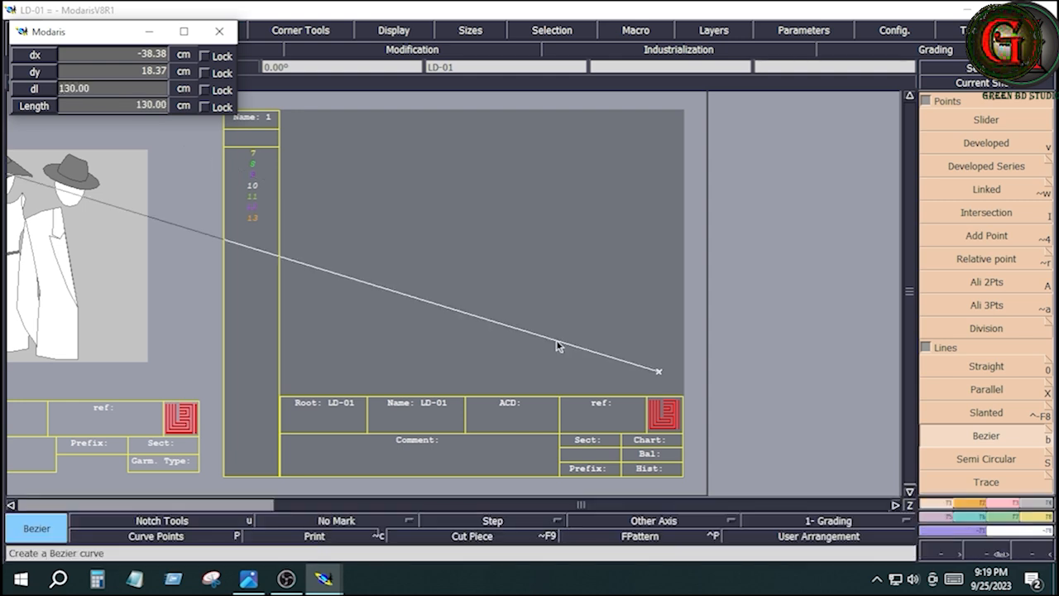
{"action": "key", "text": "ctrl"}
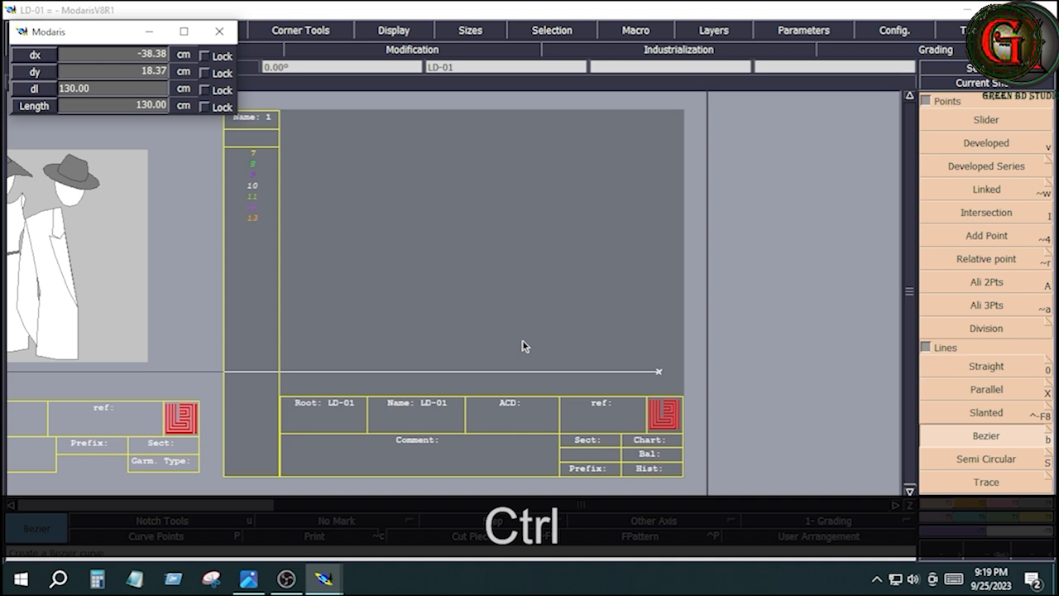
{"action": "left_click", "coordinate": [522, 345]}
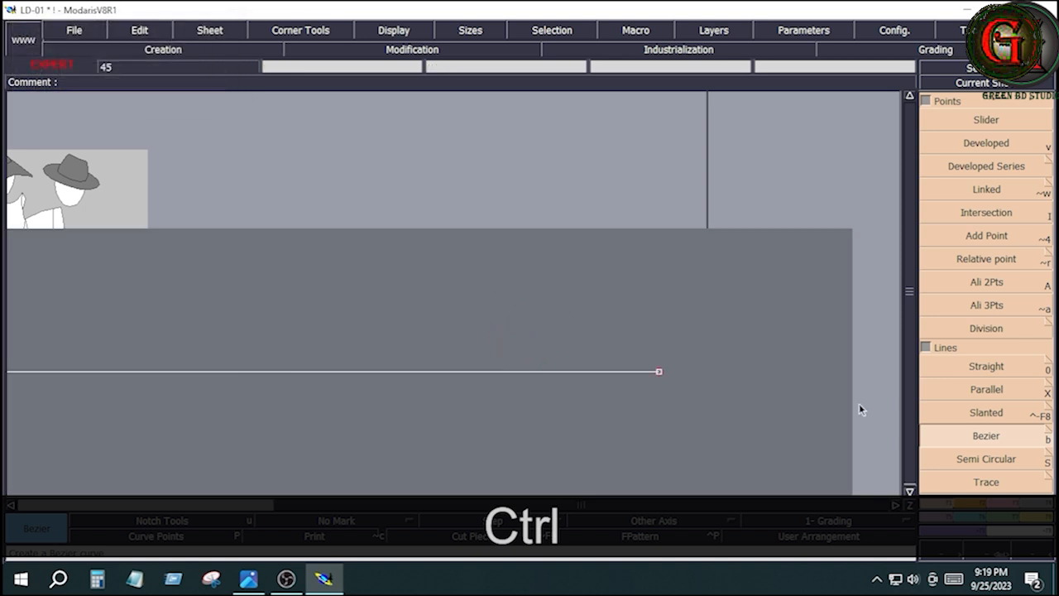
{"action": "key", "text": "Home"}
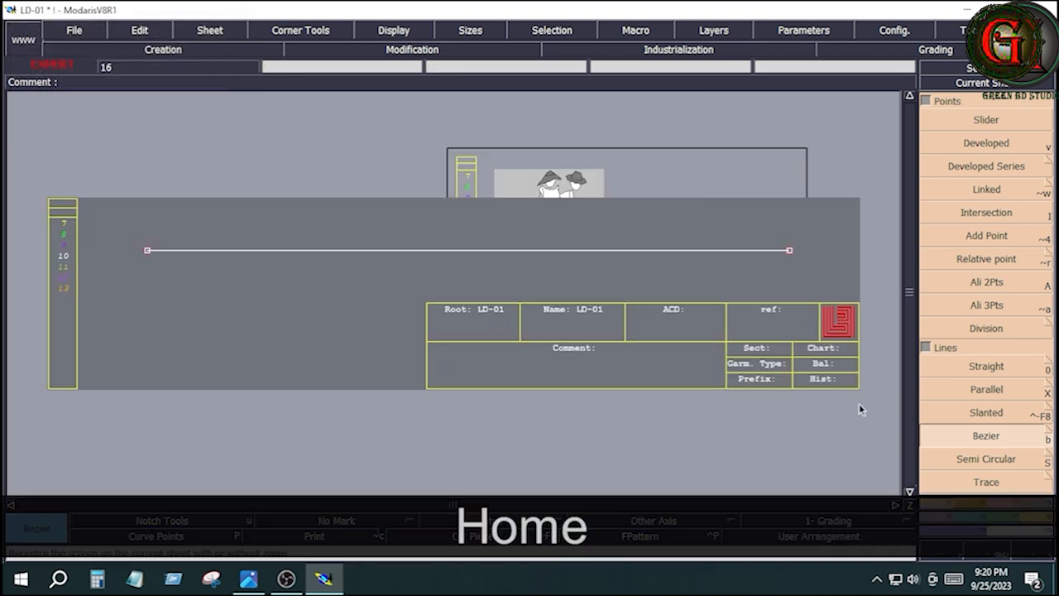
Check the neck width on the measurement sheet, then draw an 11 cm Bezier line vertically upward from the 130 cm line's right end.
{"action": "left_click", "coordinate": [247, 579]}
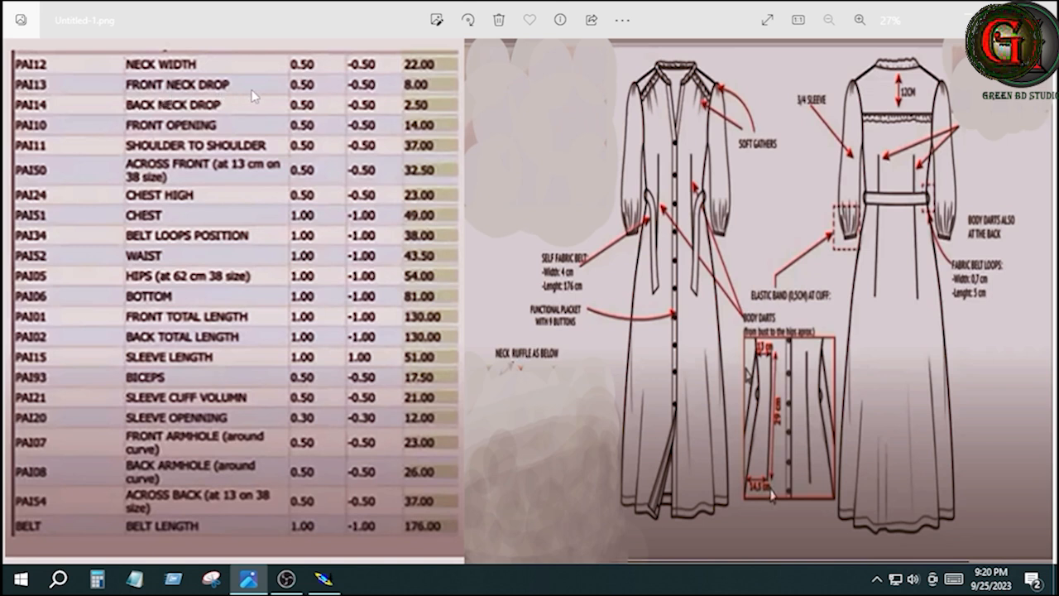
{"action": "key", "text": "alt+Tab"}
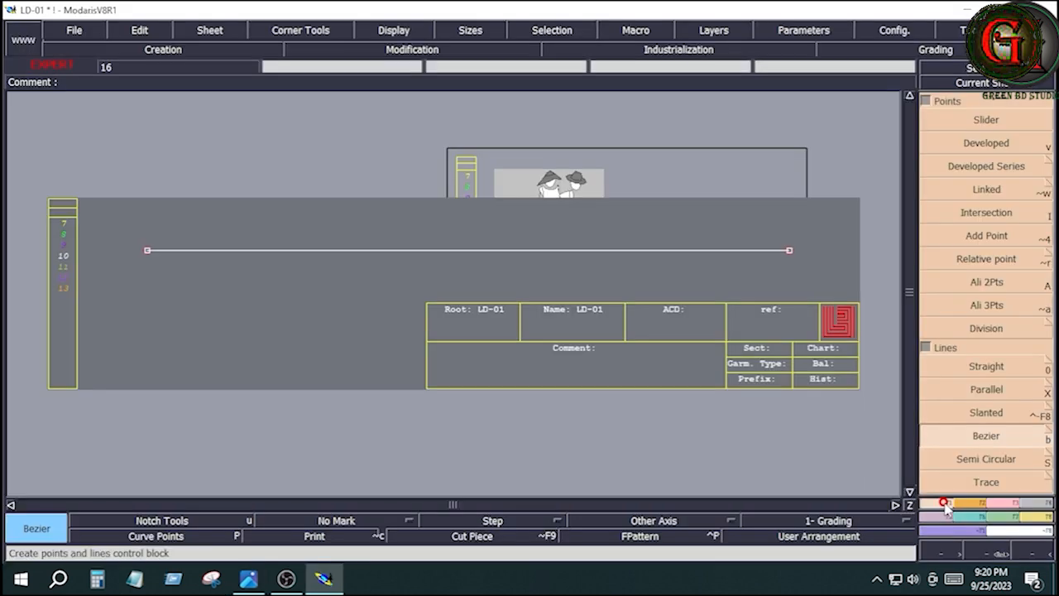
{"action": "left_click", "coordinate": [989, 435]}
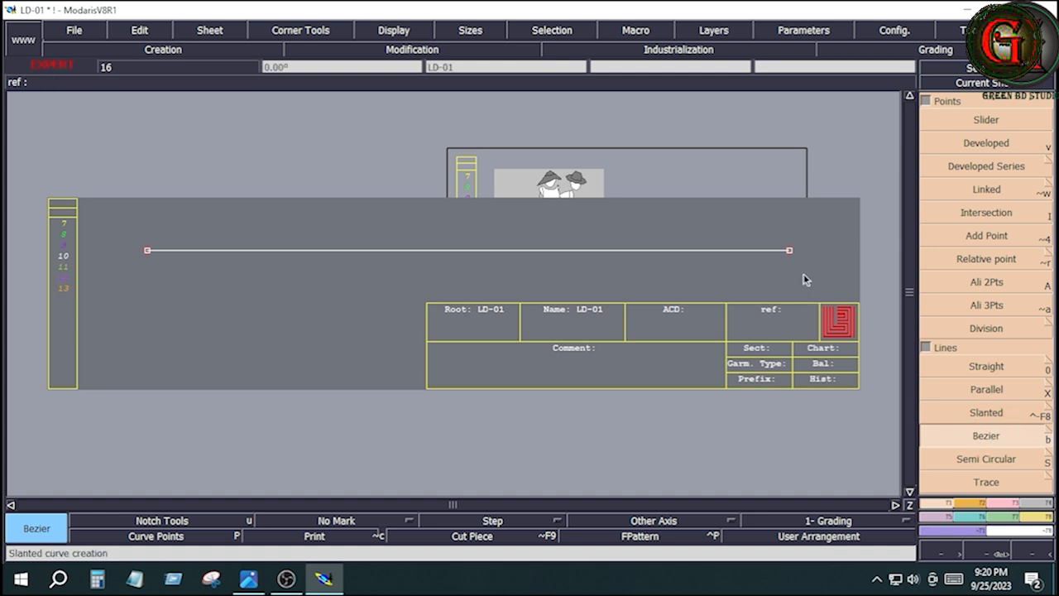
{"action": "left_click", "coordinate": [790, 250]}
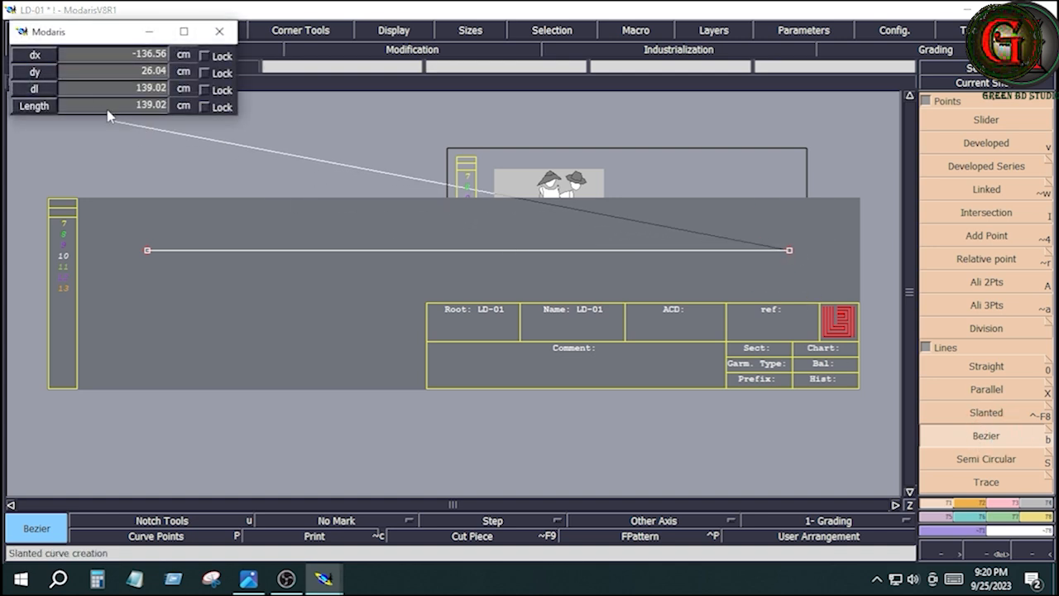
{"action": "left_click", "coordinate": [92, 86]}
{"action": "type", "text": "11"}
{"action": "key", "text": "ctrl"}
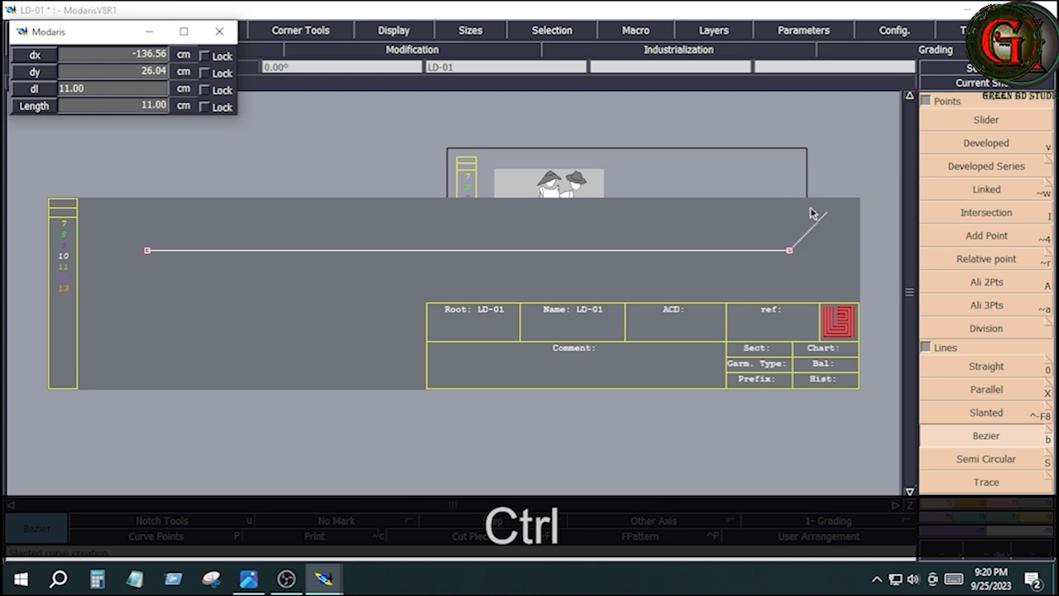
{"action": "left_click", "coordinate": [771, 197]}
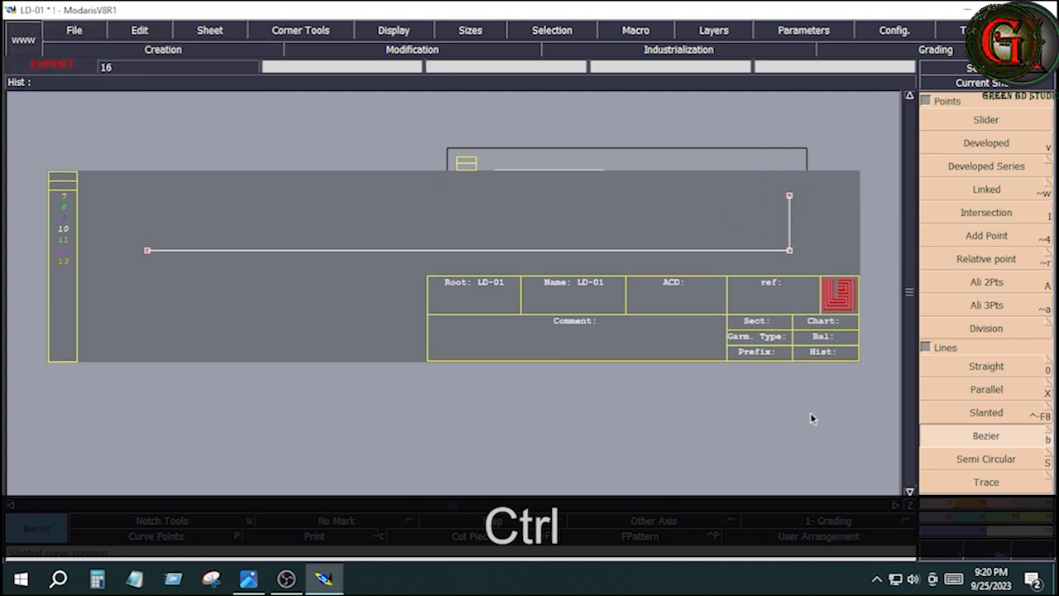
{"action": "right_click", "coordinate": [782, 258]}
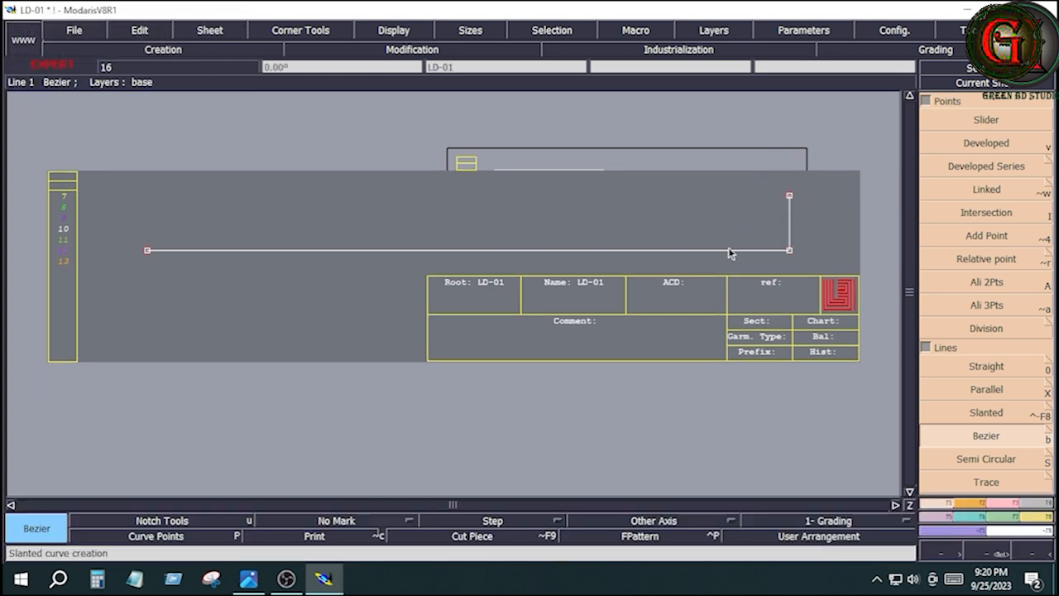
Place a developed point on the 130 cm line 8 cm from its right end for the front neck drop.
{"action": "left_click", "coordinate": [1000, 145]}
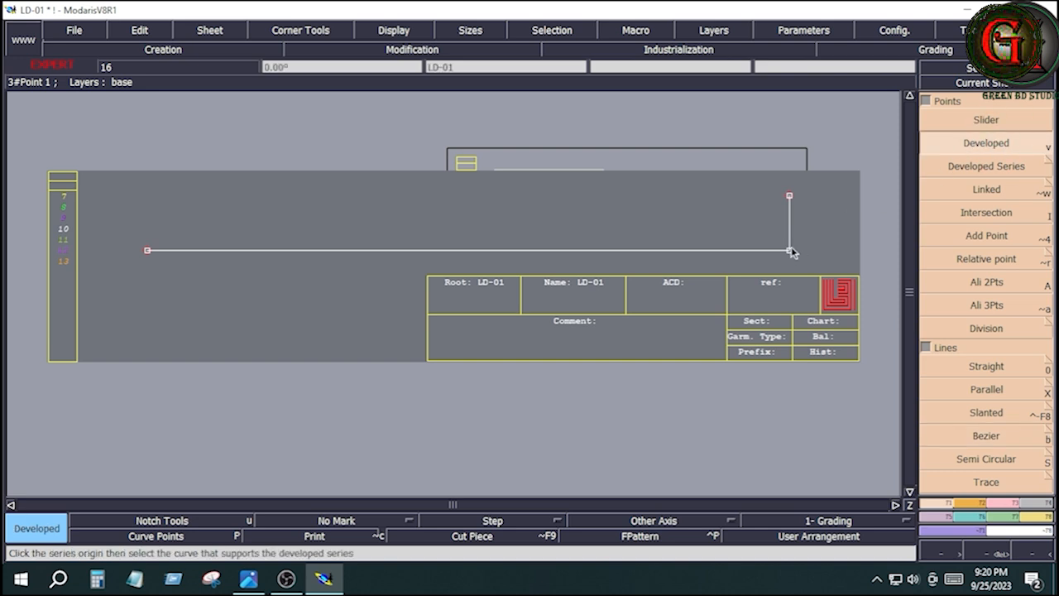
{"action": "left_click", "coordinate": [789, 250]}
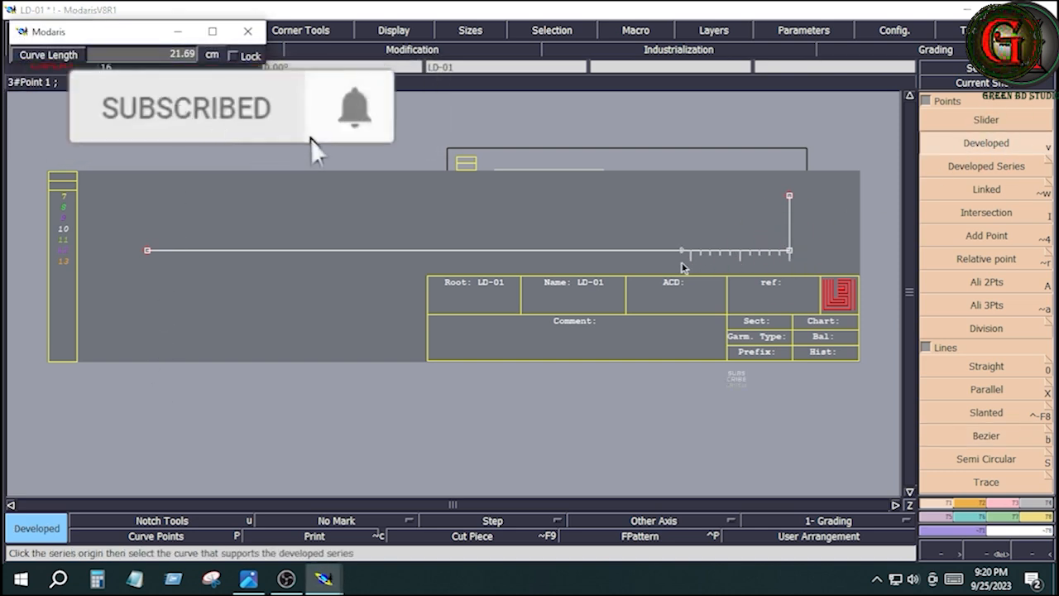
{"action": "key", "text": "Down"}
{"action": "type", "text": "8"}
{"action": "key", "text": "Return"}
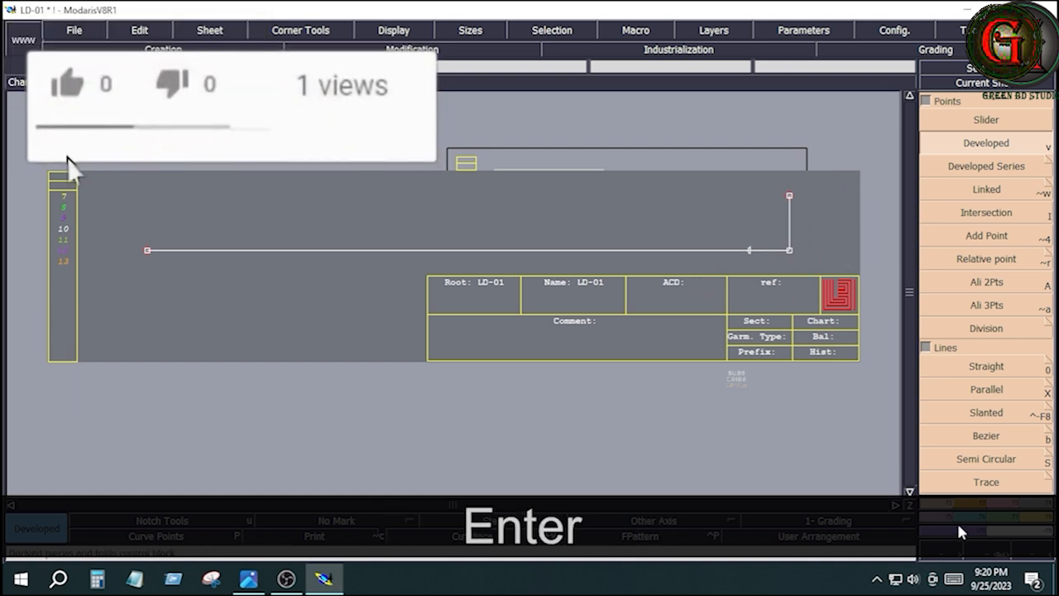
Consult the measurement sheet and place a developed point 2.5 cm from the 130 cm line's right end for the back neck drop.
{"action": "left_click", "coordinate": [258, 582]}
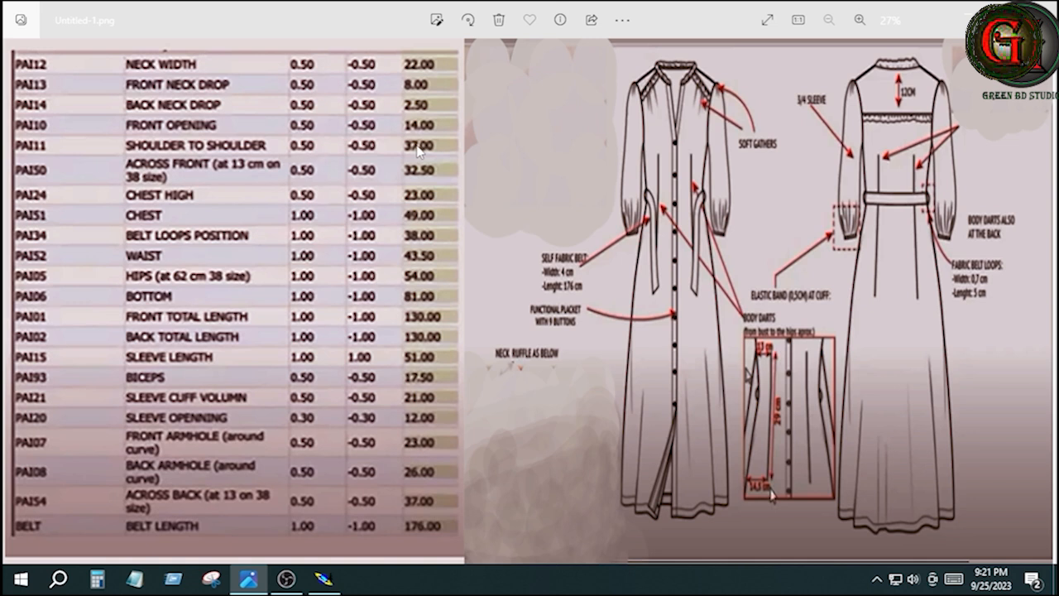
{"action": "key", "text": "alt+Tab"}
{"action": "left_click", "coordinate": [790, 251]}
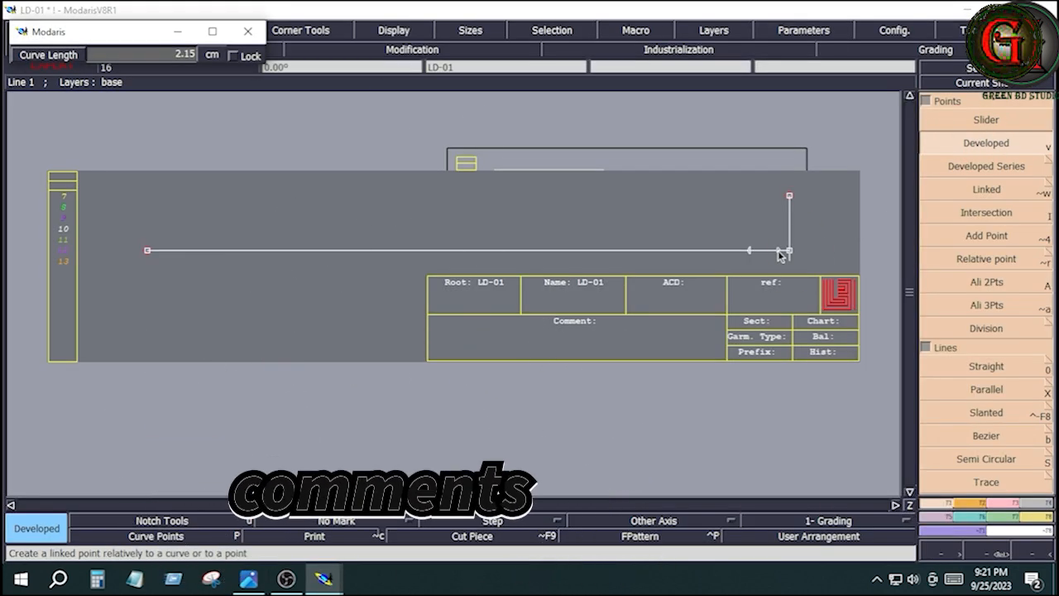
{"action": "type", "text": "8"}
{"action": "key", "text": "Down"}
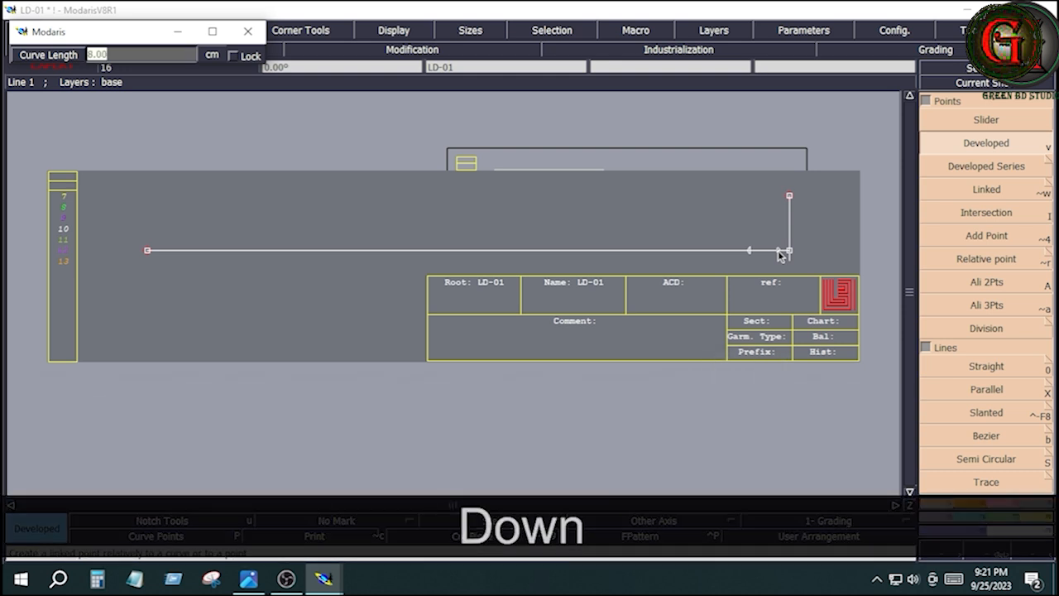
{"action": "type", "text": "2.5"}
{"action": "key", "text": "Return"}
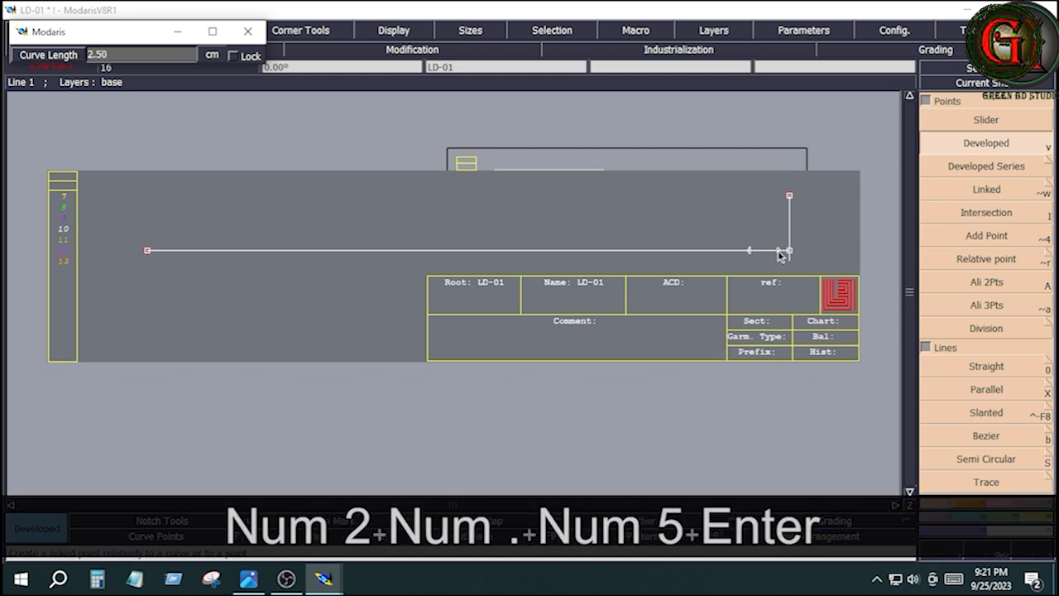
{"action": "left_click", "coordinate": [778, 253]}
{"action": "left_click", "coordinate": [815, 242]}
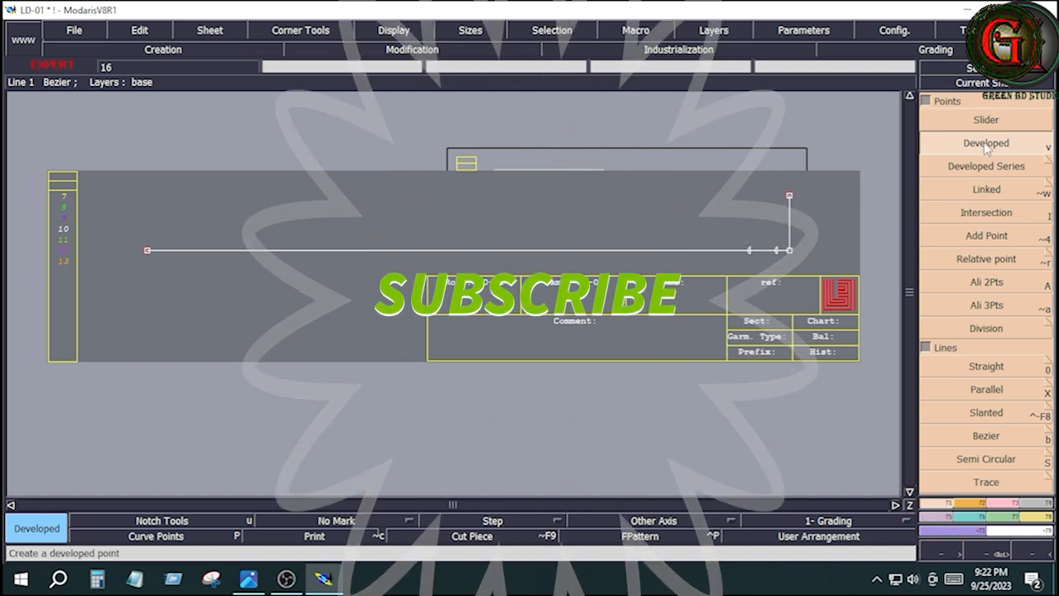
Add a developed point on the 130 cm line 4 cm from its right end.
{"action": "left_click", "coordinate": [984, 143]}
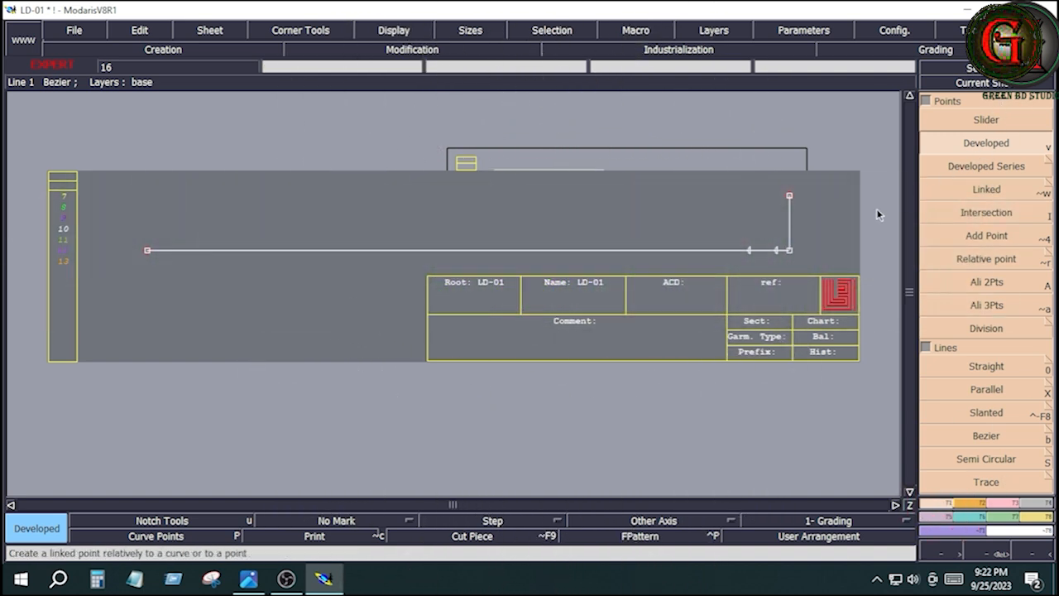
{"action": "left_click", "coordinate": [790, 253]}
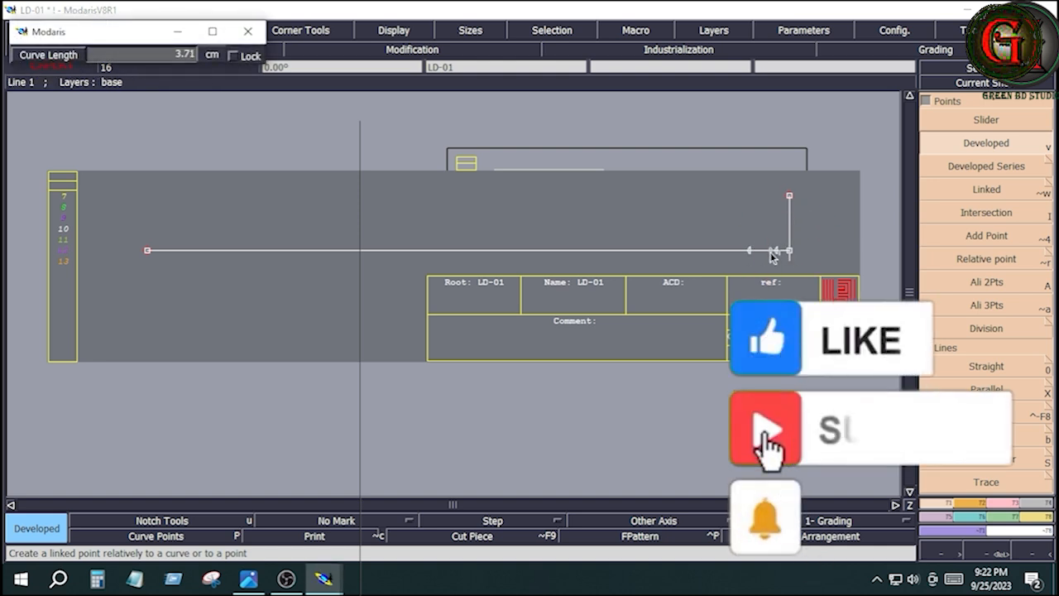
{"action": "key", "text": "Down"}
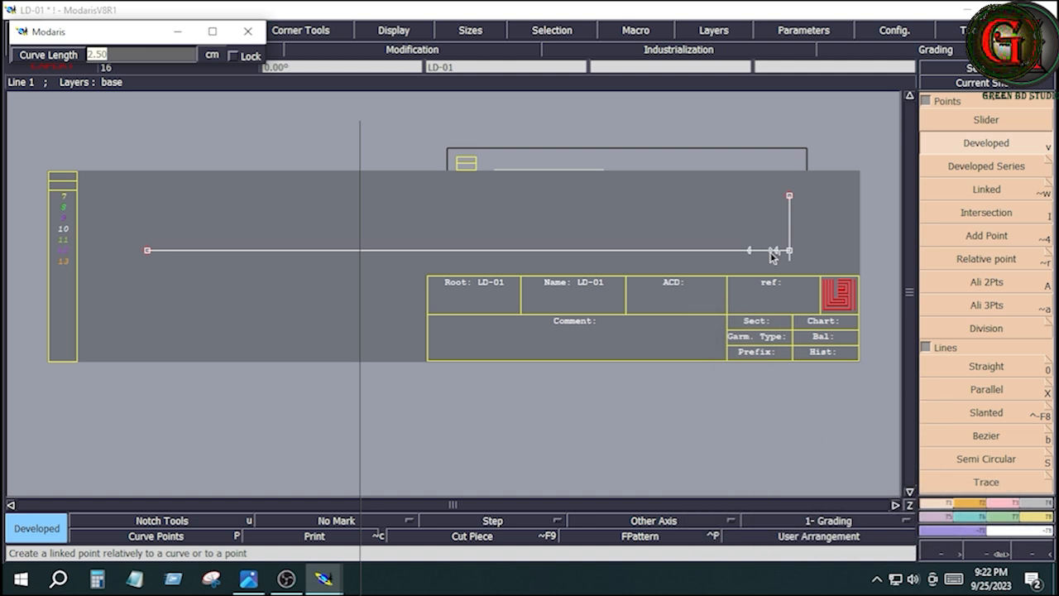
{"action": "key", "text": "KP_4"}
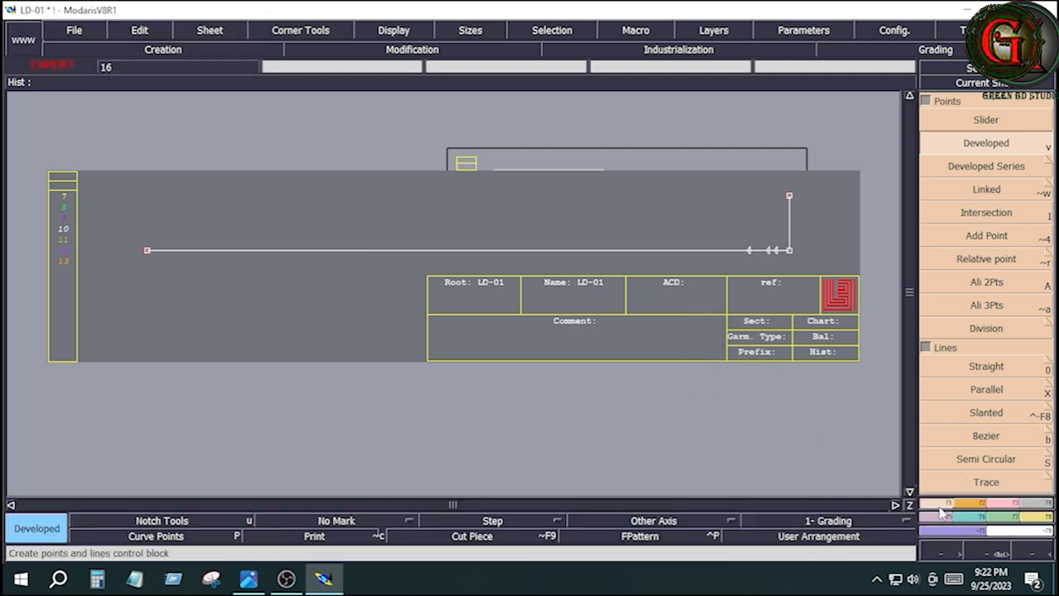
Draw an 18.5 cm Bezier line vertically upward from the 4 cm developed point for half the shoulder width.
{"action": "left_click", "coordinate": [989, 434]}
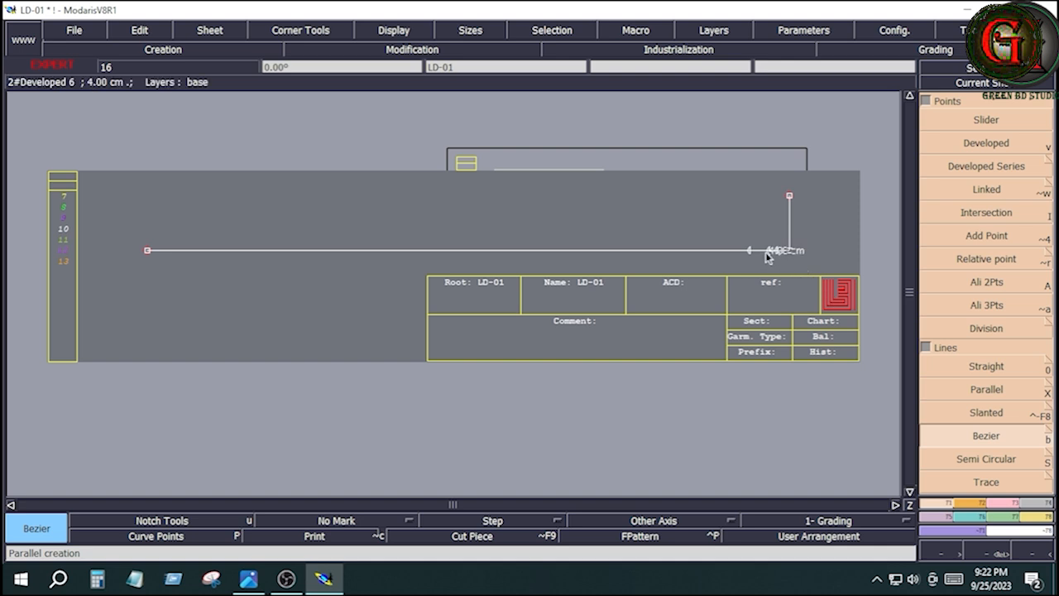
{"action": "left_click", "coordinate": [766, 251]}
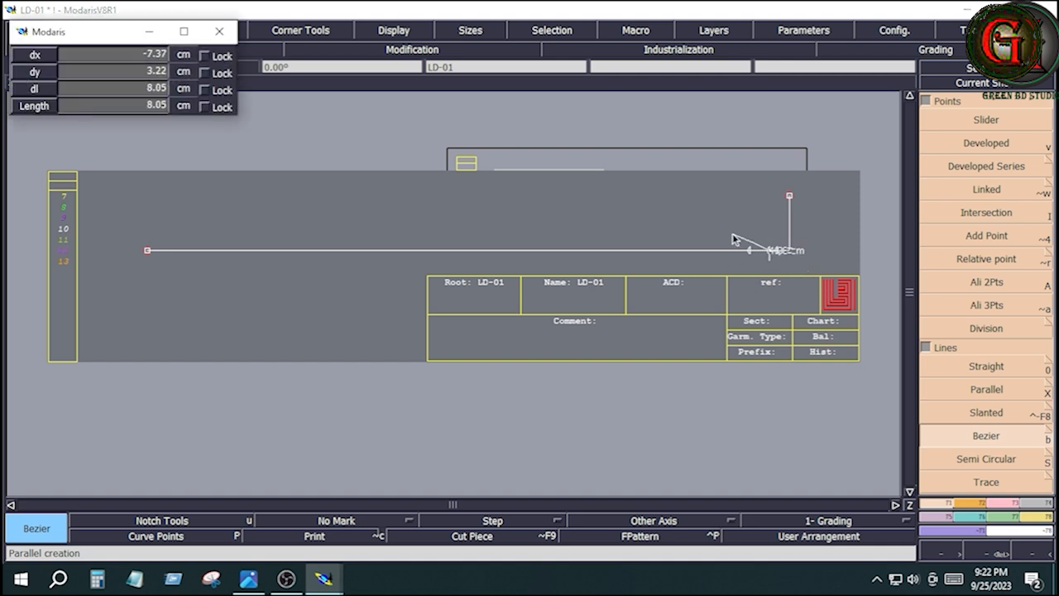
{"action": "type", "text": "18.5"}
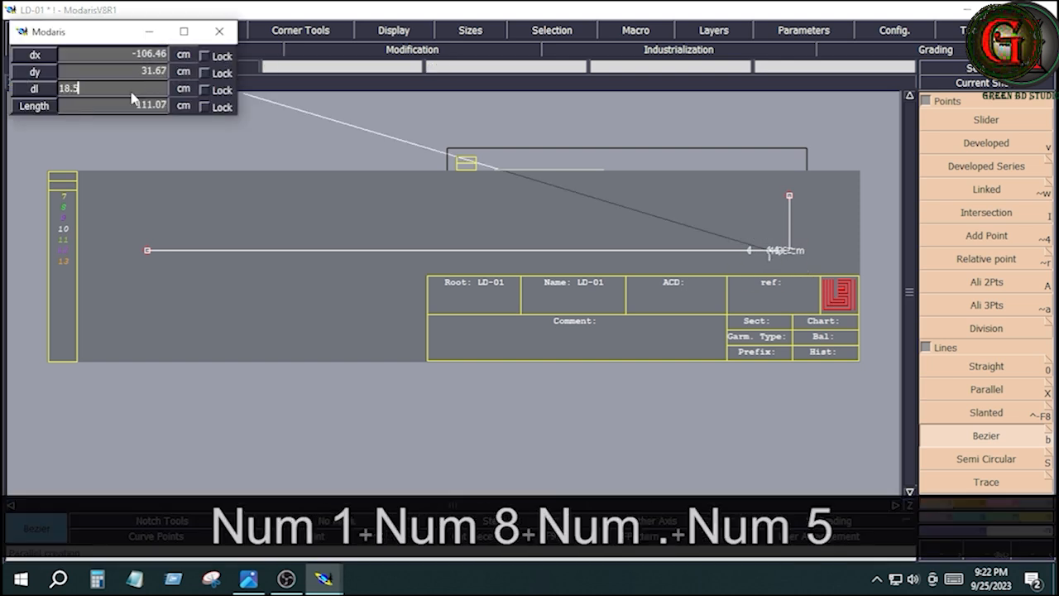
{"action": "key", "text": "Return"}
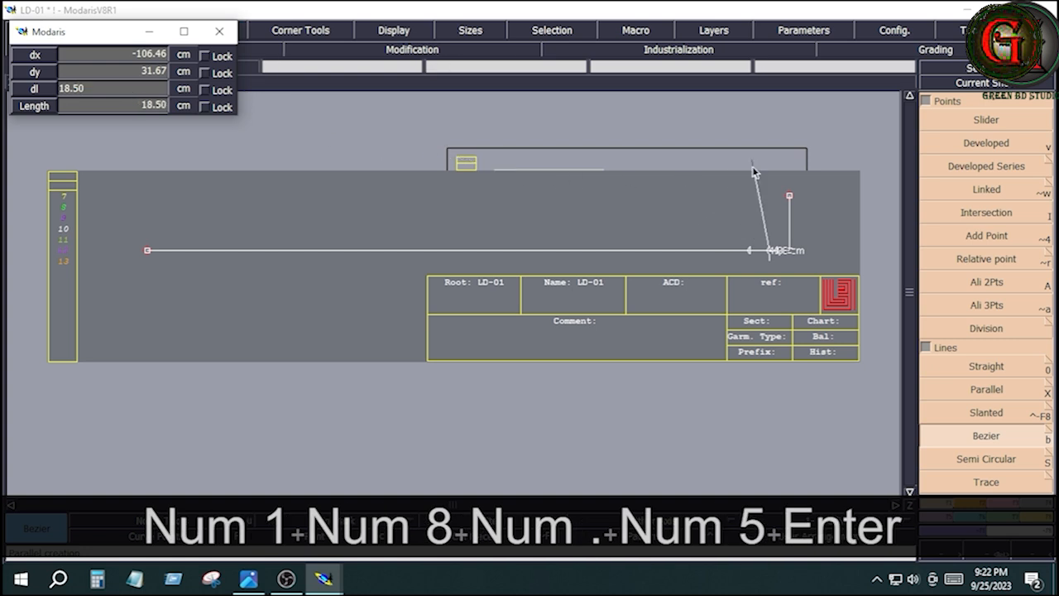
{"action": "key", "text": "ctrl"}
{"action": "left_click", "coordinate": [766, 164], "text": "ctrl"}
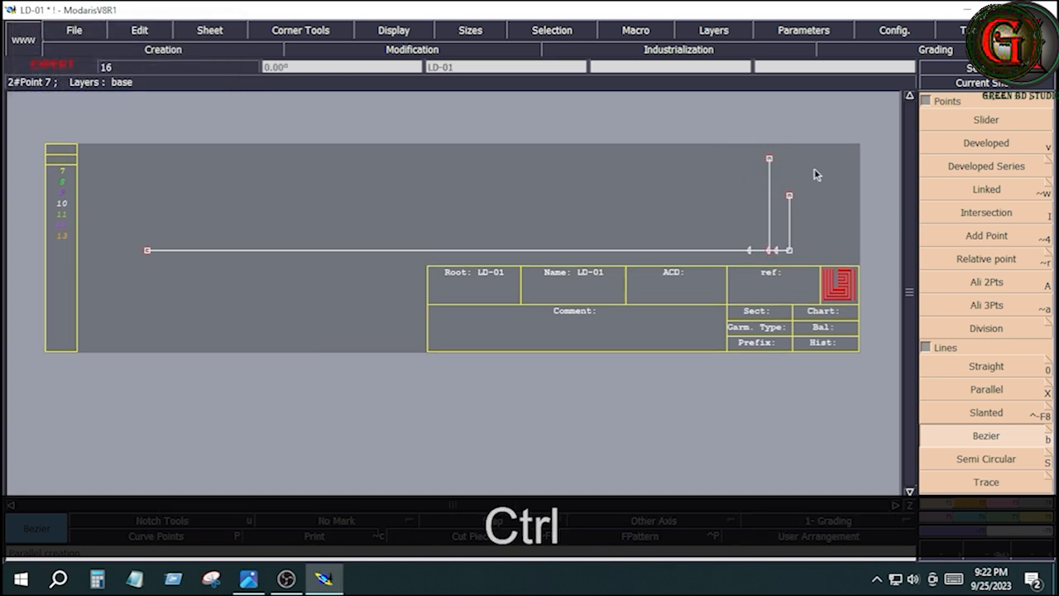
Draw the sloping shoulder line with Bezier, joining the upper ends of the 18.5 cm and 11 cm vertical lines.
{"action": "left_click", "coordinate": [989, 438]}
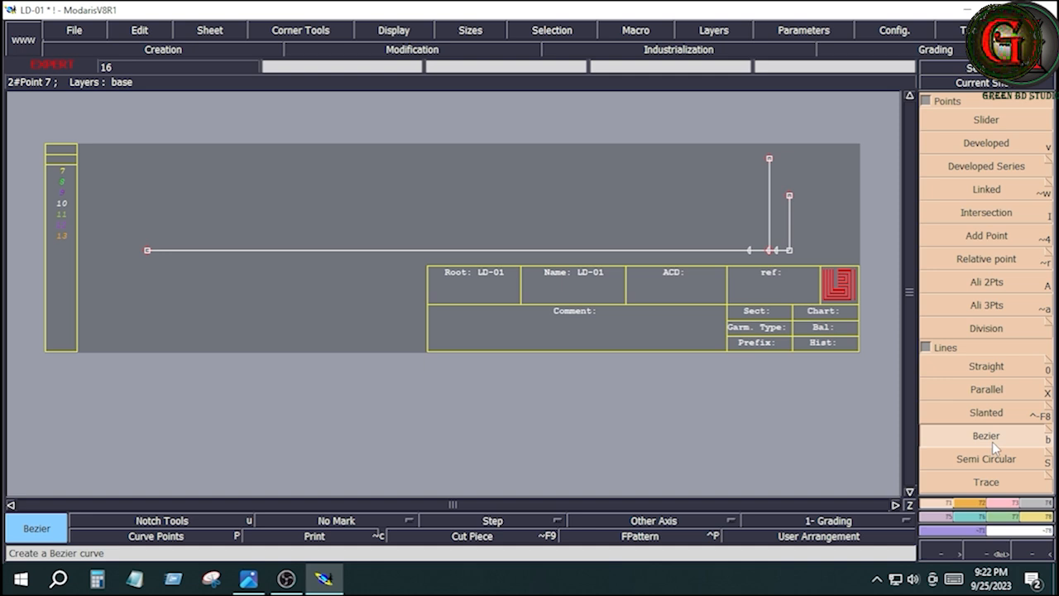
{"action": "left_click", "coordinate": [770, 159]}
{"action": "left_click", "coordinate": [790, 196]}
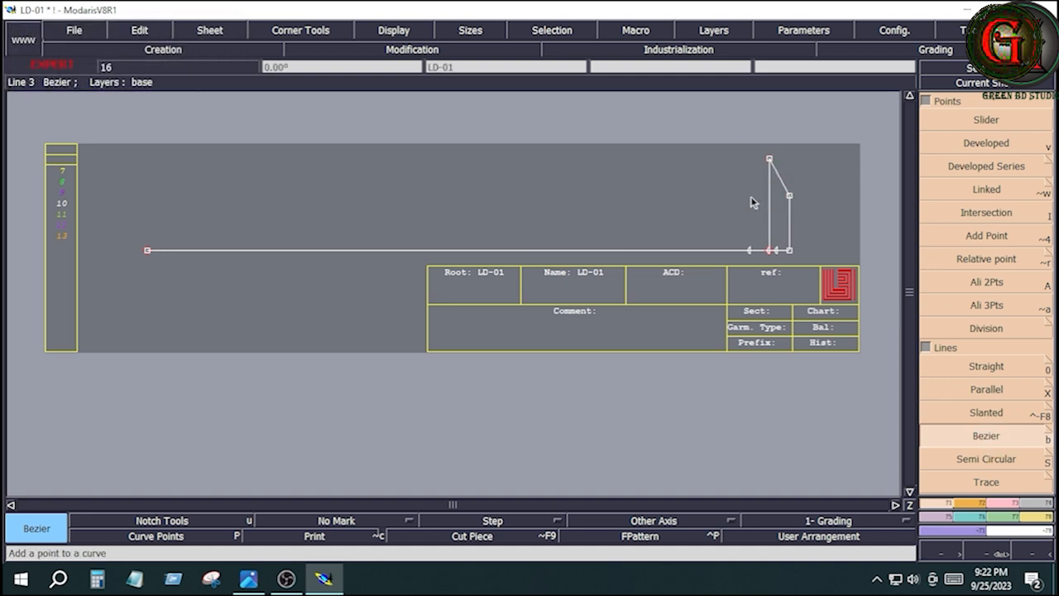
Create a parallel of the 18.5 cm vertical line at a distance of -1 cm, on the neck side.
{"action": "key", "text": "Return"}
{"action": "left_click_drag", "start_coordinate": [719, 142], "coordinate": [804, 271]}
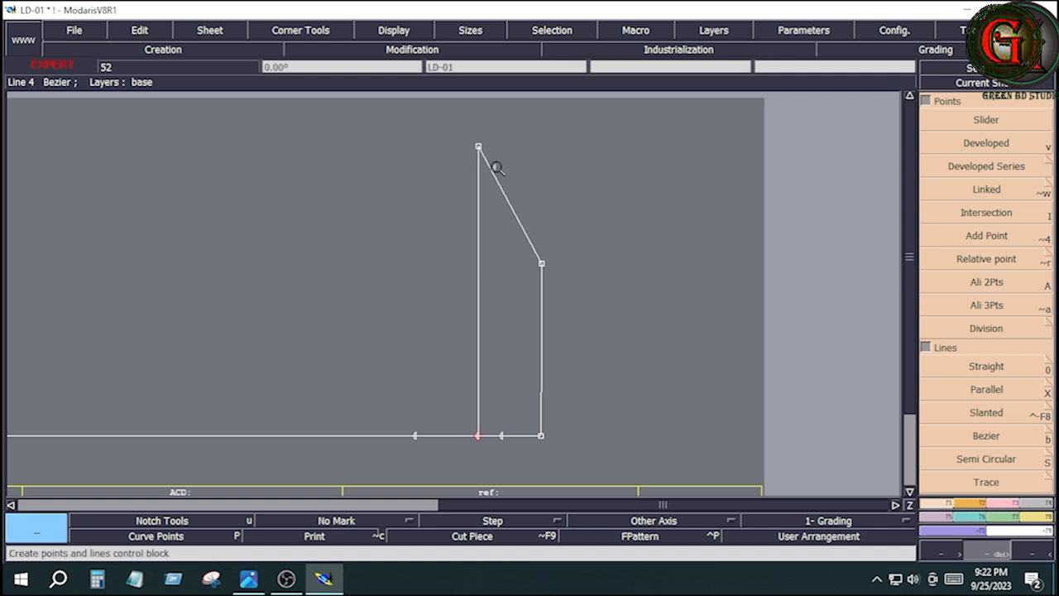
{"action": "key", "text": "x"}
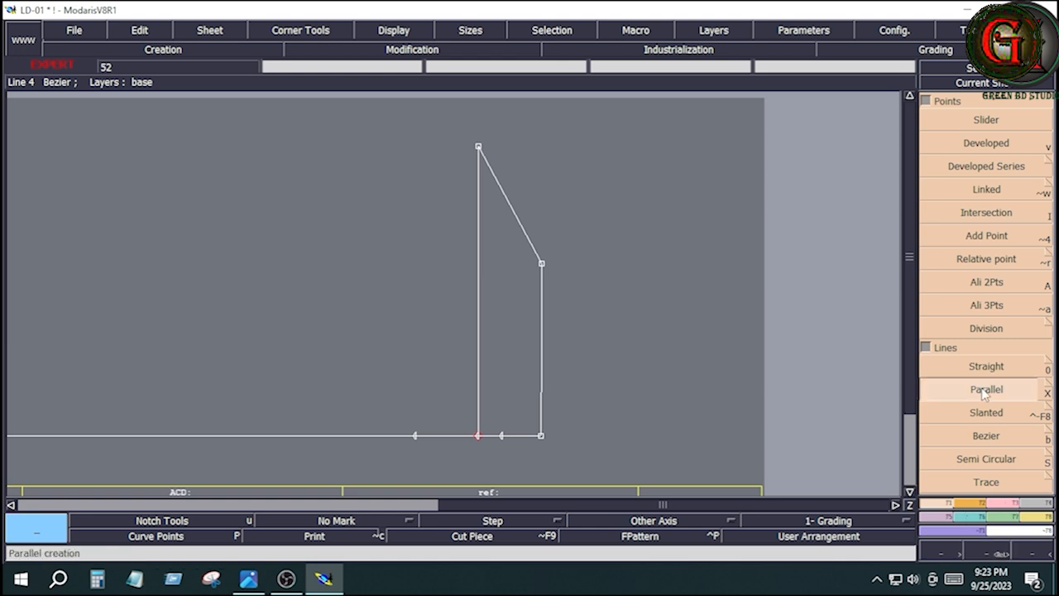
{"action": "left_click", "coordinate": [480, 313]}
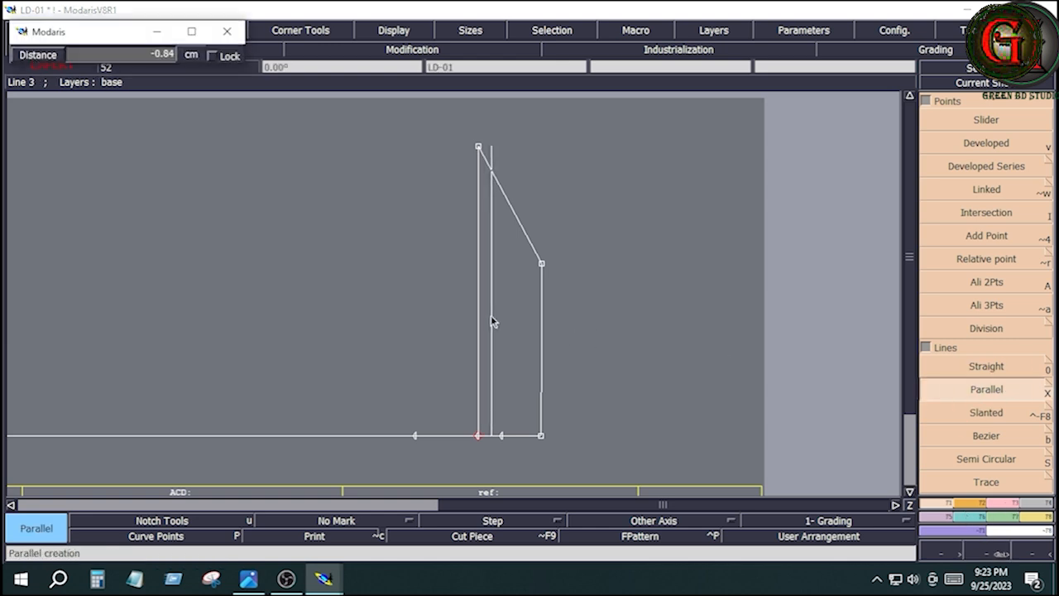
{"action": "key", "text": "Down"}
{"action": "type", "text": "-1"}
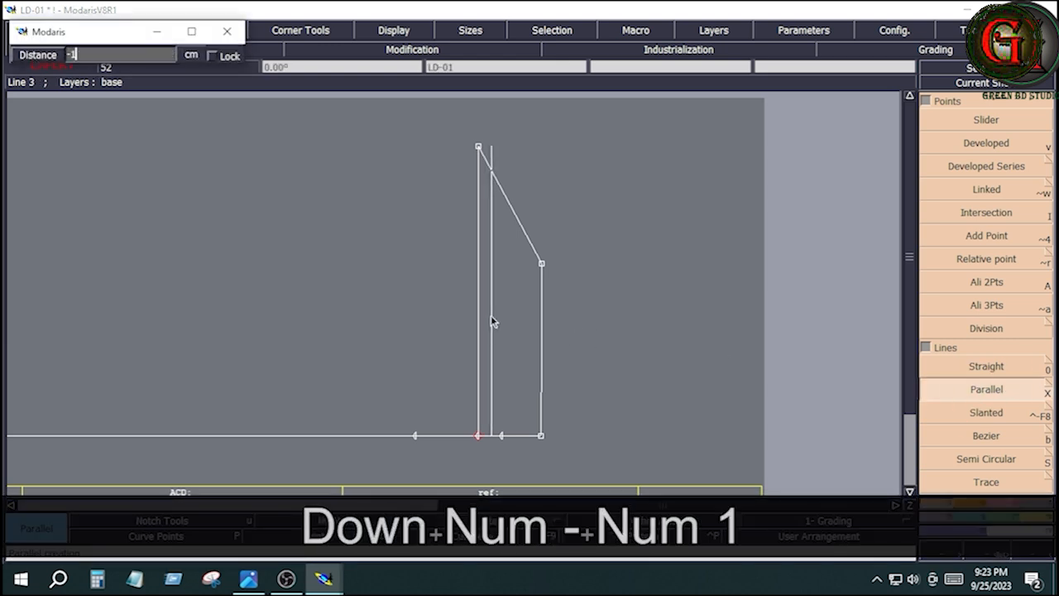
{"action": "key", "text": "Return"}
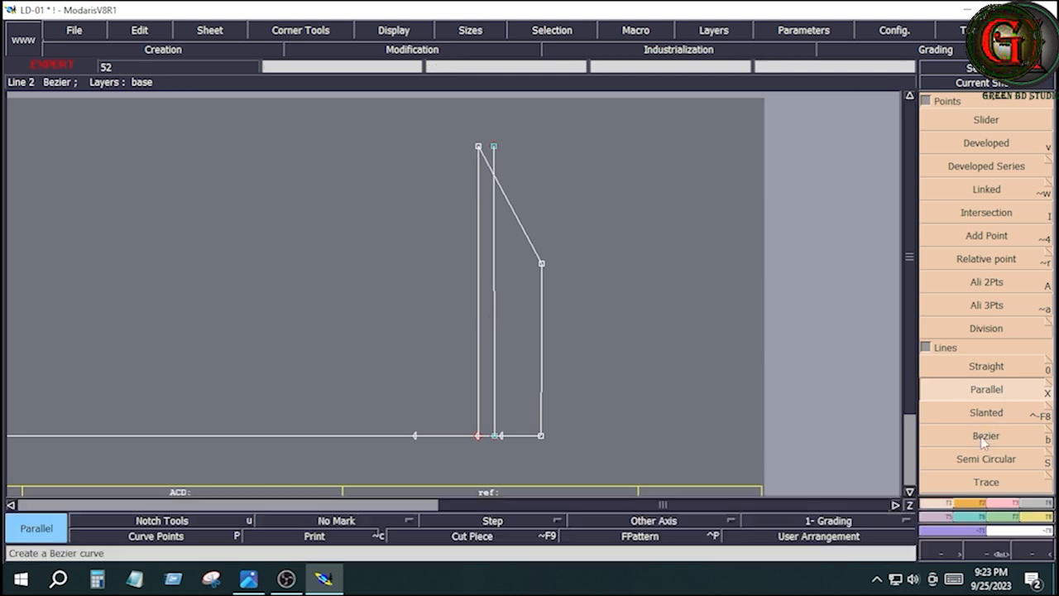
Lengthen the parallel line's upper end beyond the shoulder tip with Len.Str.Line and delete the leftover point at its former end.
{"action": "left_click", "coordinate": [985, 437]}
{"action": "key", "text": "F2"}
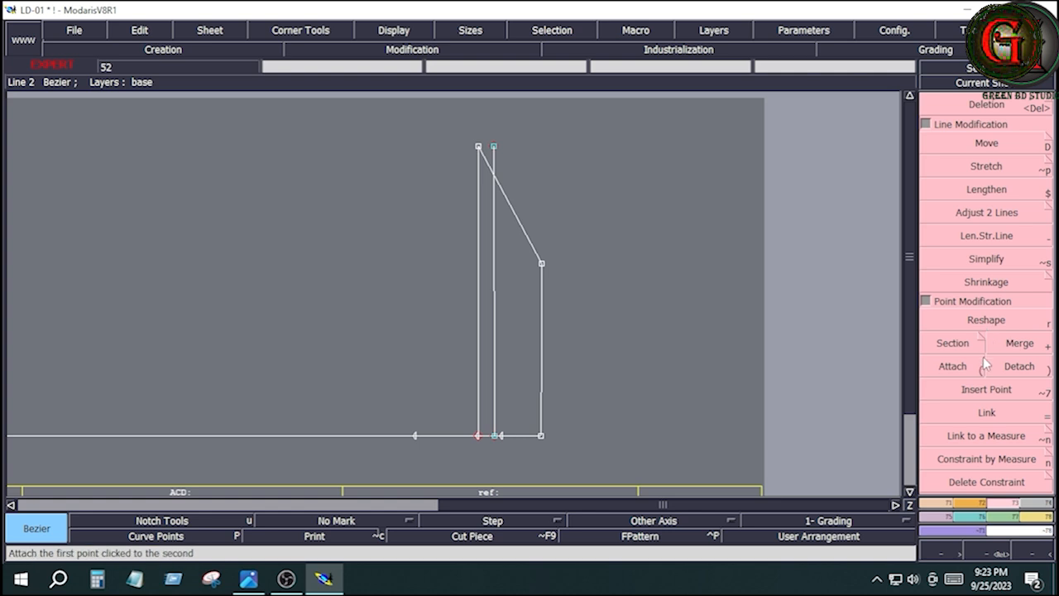
{"action": "left_click", "coordinate": [986, 389]}
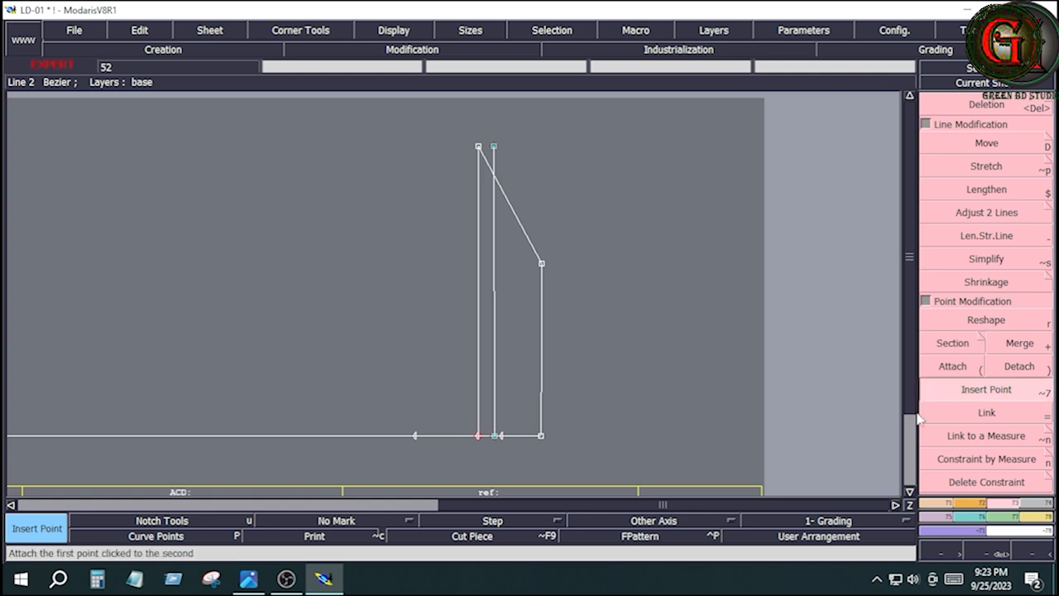
{"action": "left_click", "coordinate": [985, 237]}
{"action": "left_click", "coordinate": [495, 149]}
{"action": "left_click", "coordinate": [497, 122]}
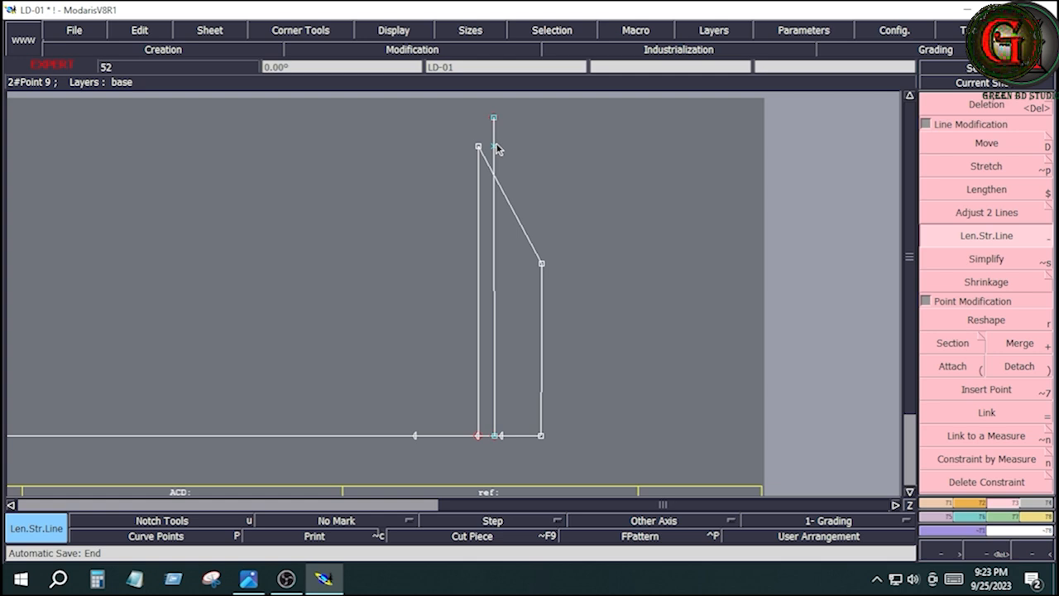
{"action": "key", "text": "Delete"}
{"action": "left_click", "coordinate": [494, 143]}
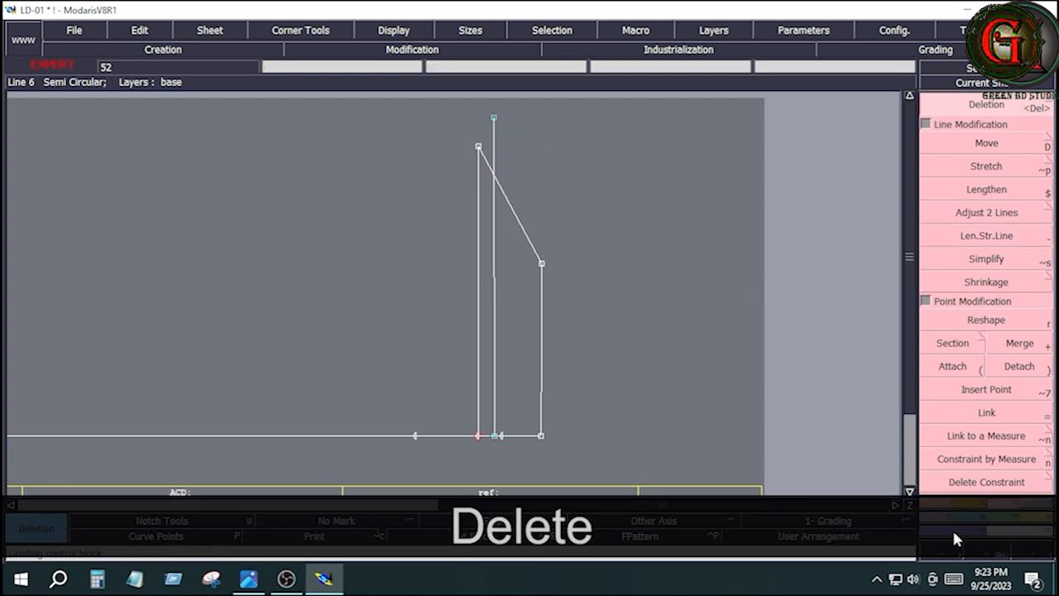
Place a developed point on the parallel line at a curve length of 18.5 cm from its lower end.
{"action": "key", "text": "F1"}
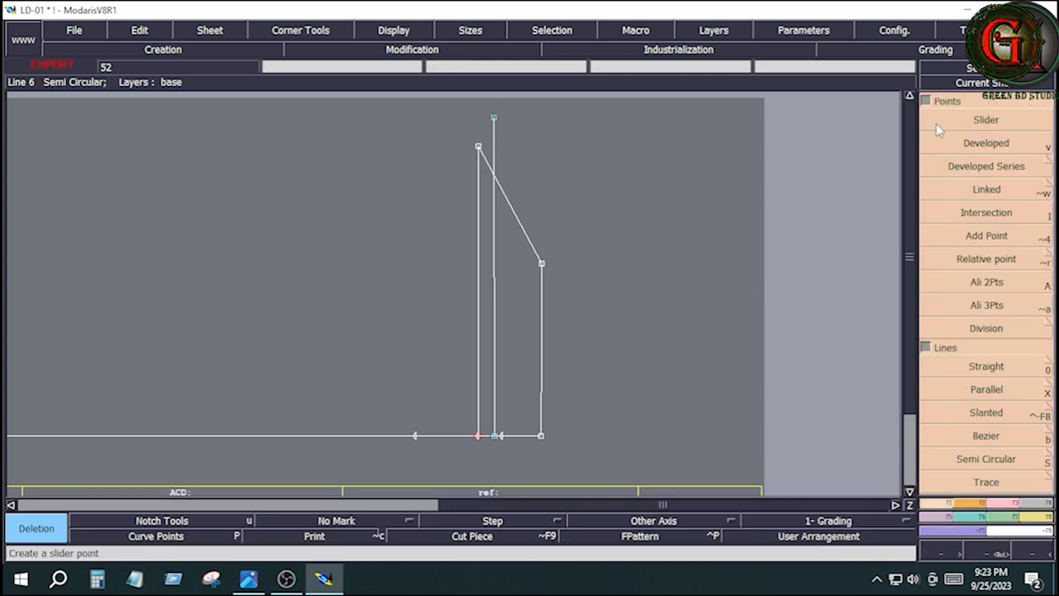
{"action": "left_click", "coordinate": [989, 146]}
{"action": "left_click", "coordinate": [987, 146]}
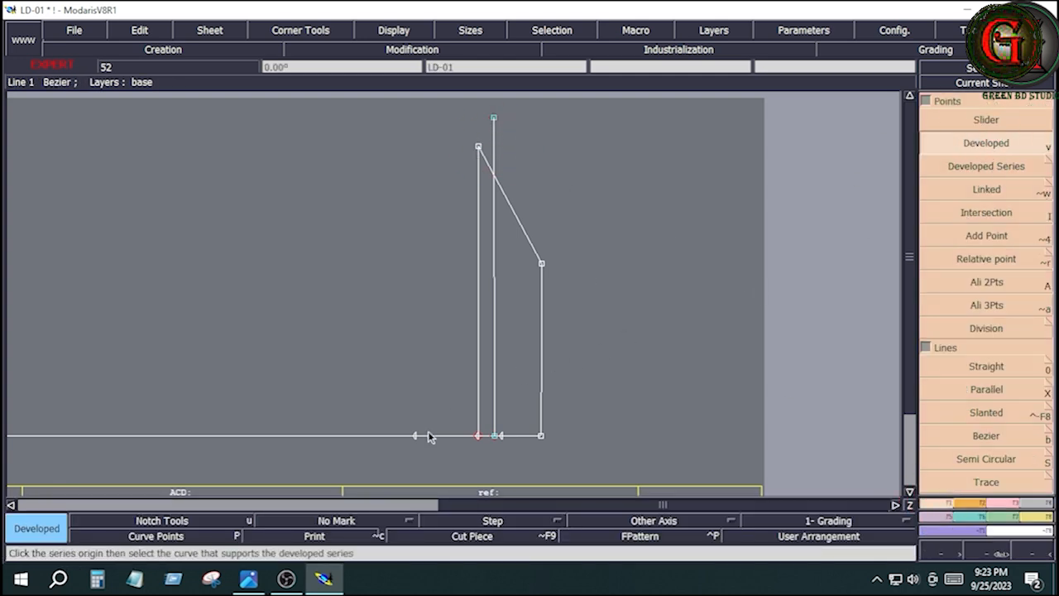
{"action": "left_click", "coordinate": [494, 149]}
{"action": "left_click", "coordinate": [494, 248]}
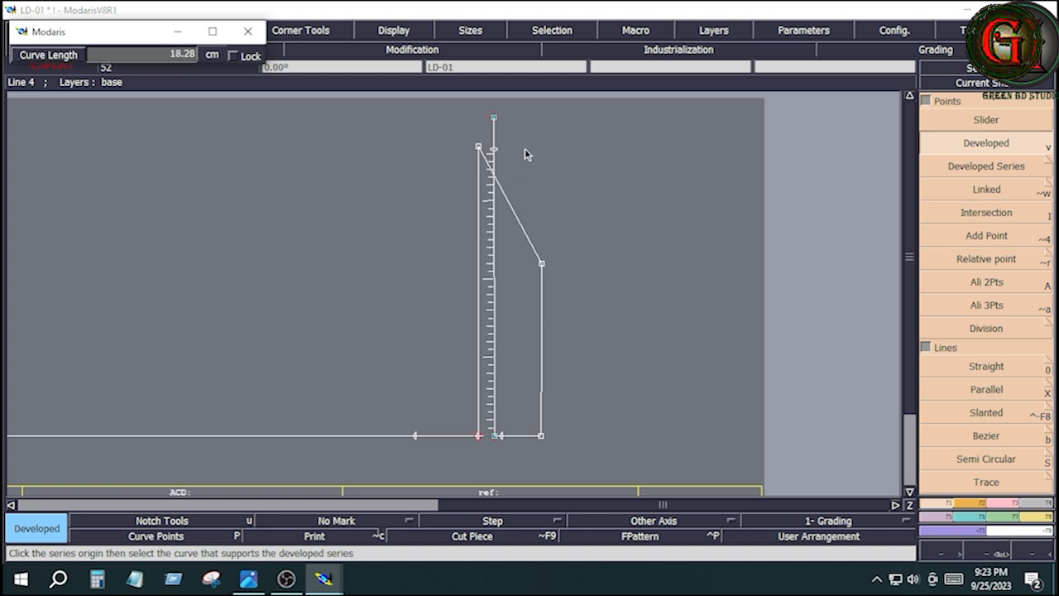
{"action": "type", "text": "18.5"}
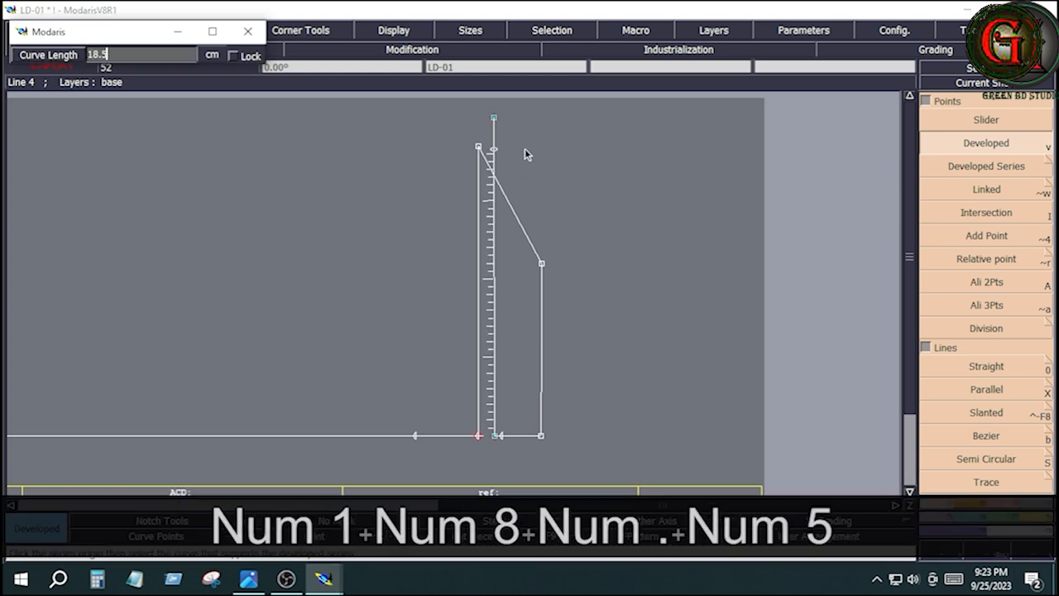
{"action": "key", "text": "Return"}
Delete the original 18.5 cm vertical line and the sloping shoulder line, including the leftover point at the old shoulder tip.
{"action": "key", "text": "Delete"}
{"action": "left_click", "coordinate": [477, 245]}
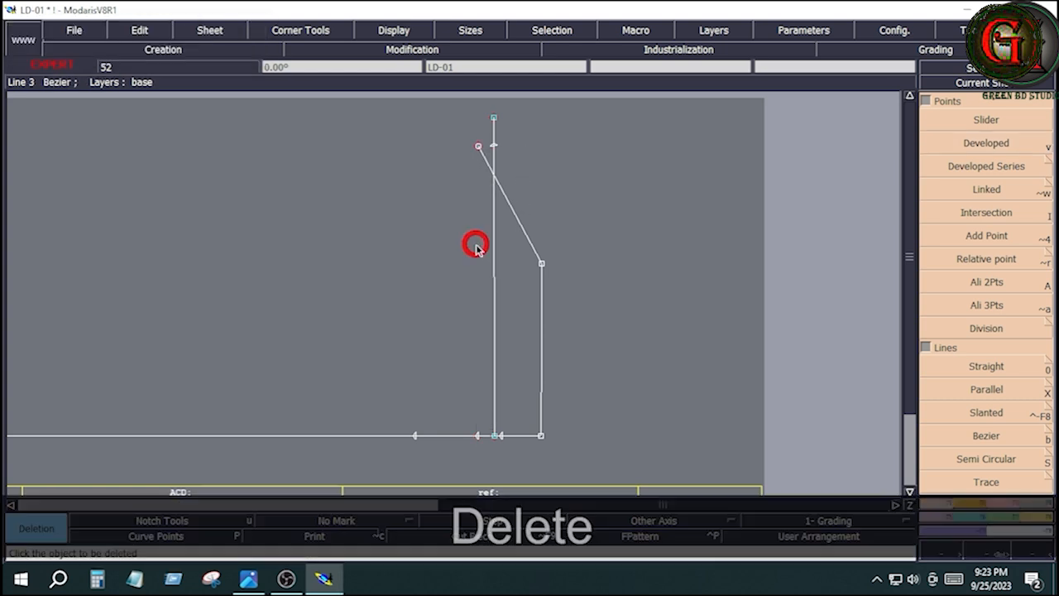
{"action": "left_click", "coordinate": [515, 225]}
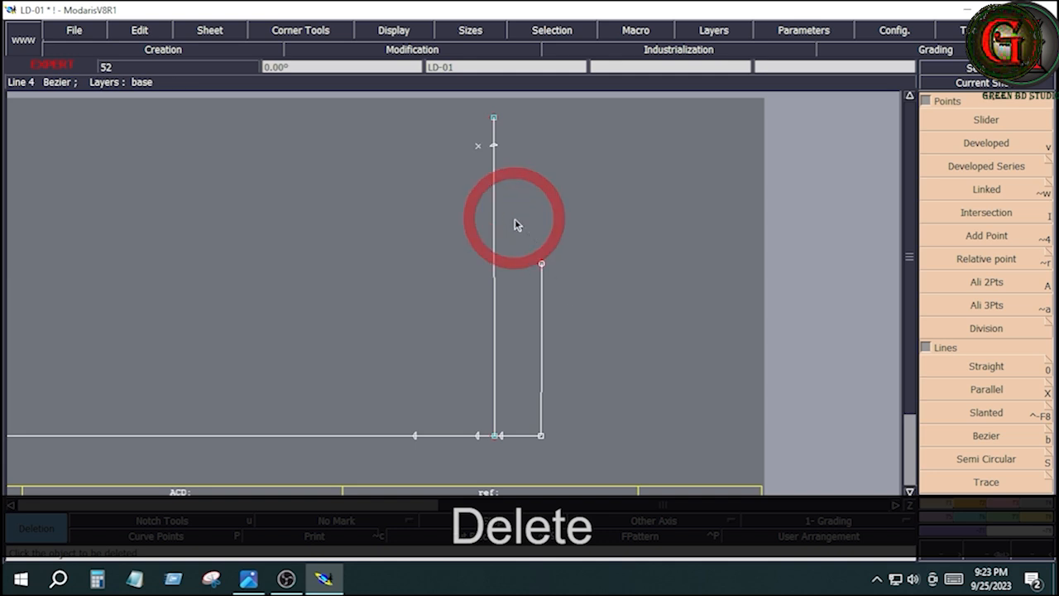
{"action": "left_click", "coordinate": [477, 146]}
Draw a new shoulder line with Bezier from the upper end of the 11 cm vertical line to the 18.5 cm developed point.
{"action": "left_click", "coordinate": [925, 433]}
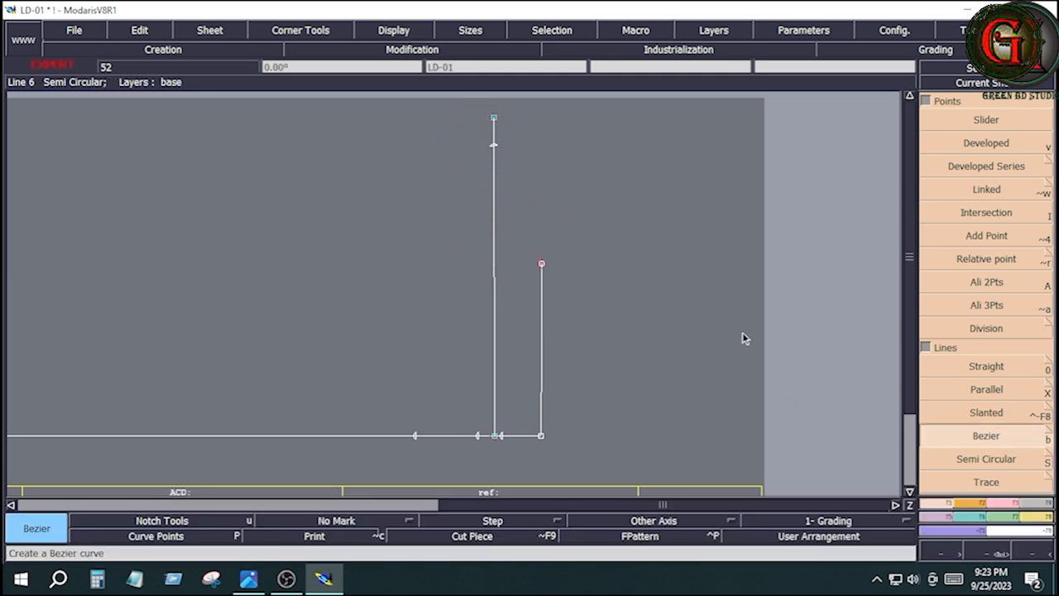
{"action": "left_click", "coordinate": [541, 263]}
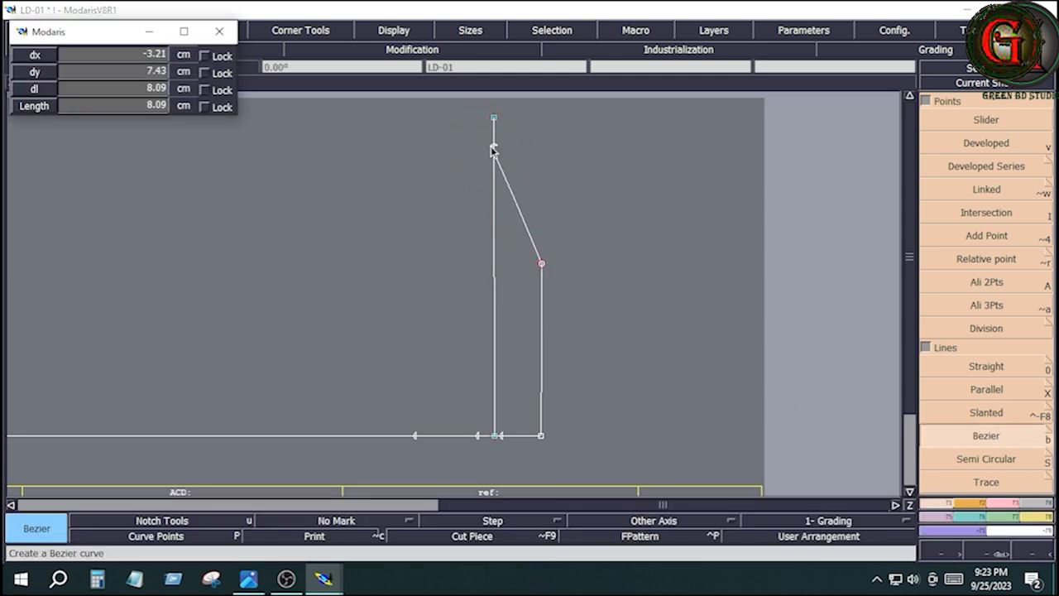
{"action": "left_click", "coordinate": [493, 146]}
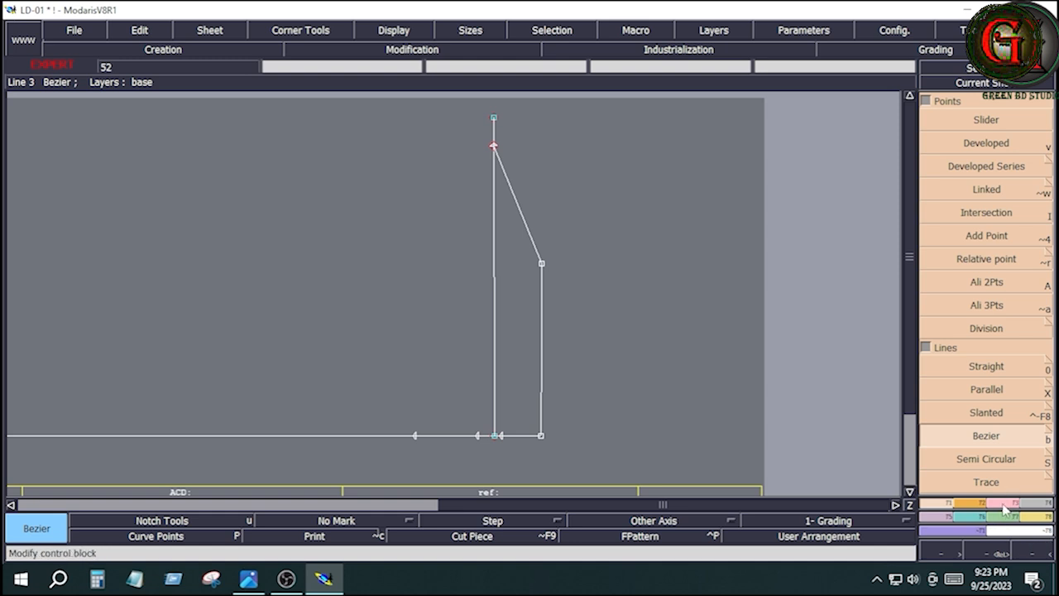
Insert the 18.5 cm developed point into its line with Insert Point, then delete the parallel vertical line and its leftover base point.
{"action": "scroll", "coordinate": [983, 479], "scroll_direction": "down", "scroll_amount": 10}
{"action": "left_click", "coordinate": [987, 389]}
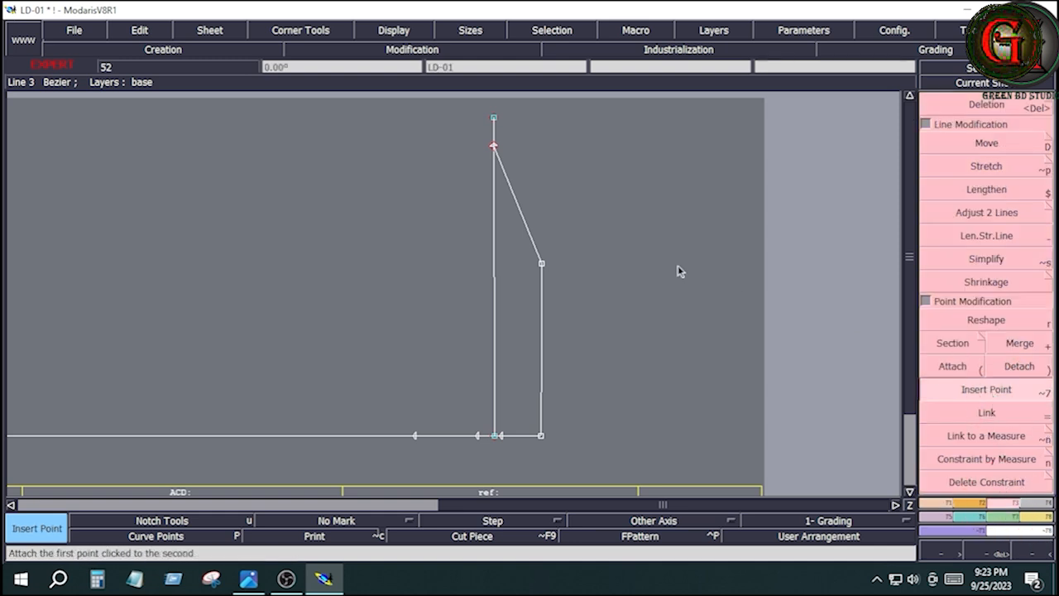
{"action": "left_click", "coordinate": [494, 146]}
{"action": "key", "text": "Delete"}
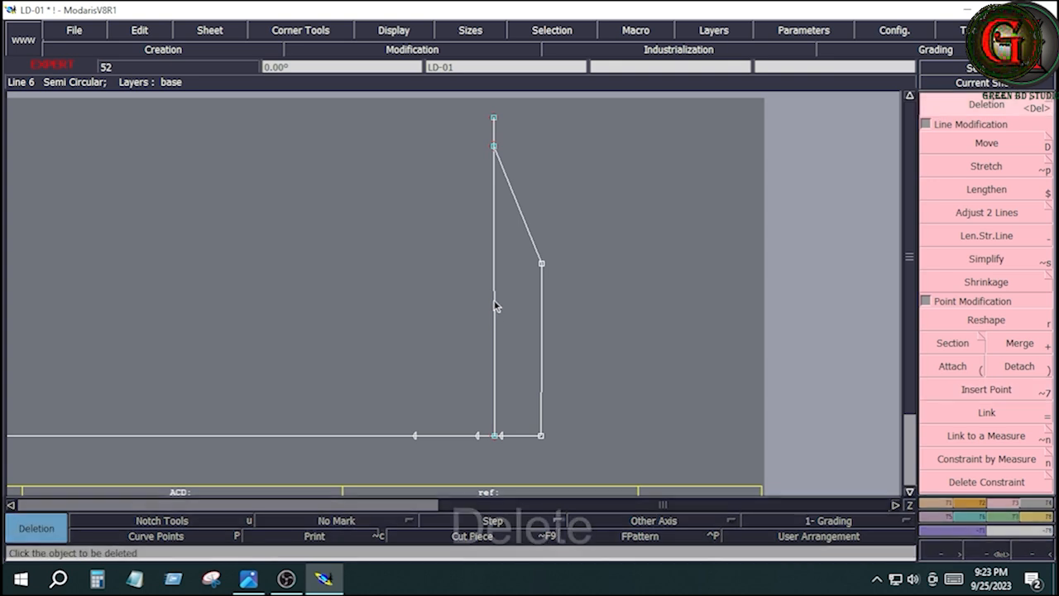
{"action": "left_click", "coordinate": [494, 302]}
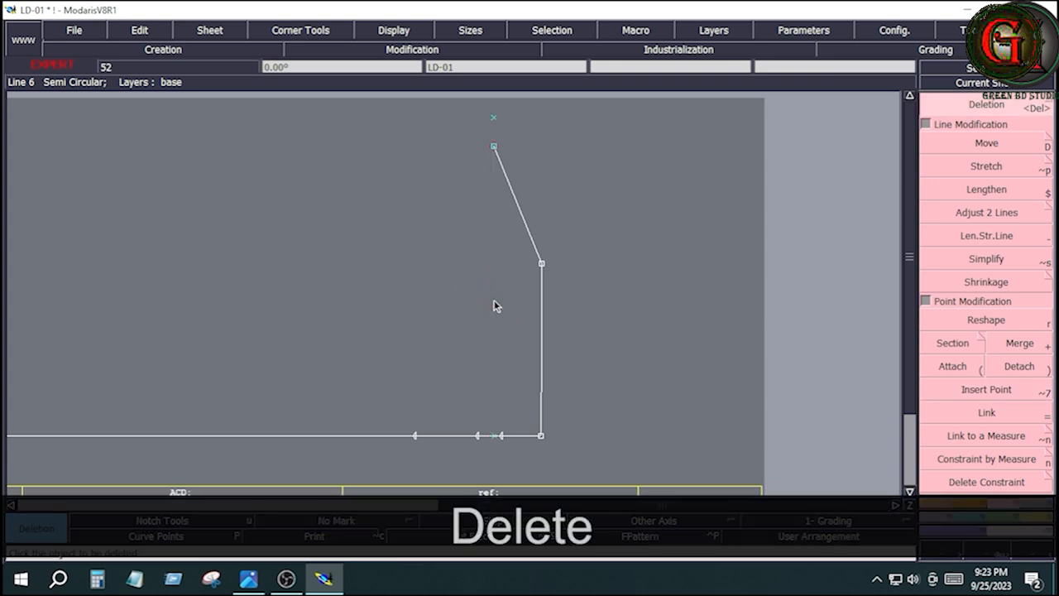
{"action": "left_click", "coordinate": [492, 435]}
{"action": "left_click", "coordinate": [947, 504]}
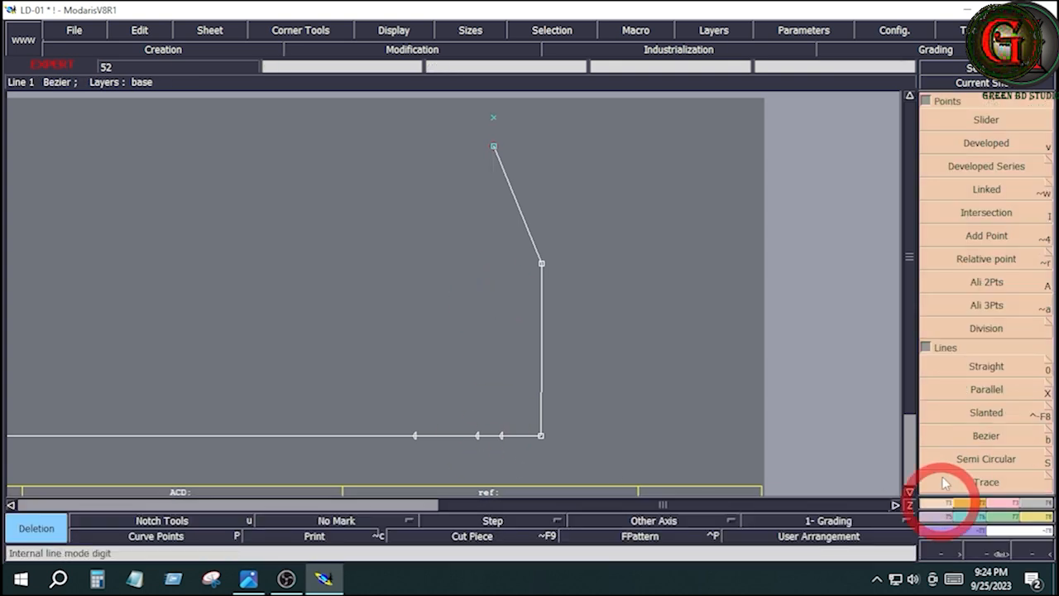
{"action": "left_click", "coordinate": [981, 391]}
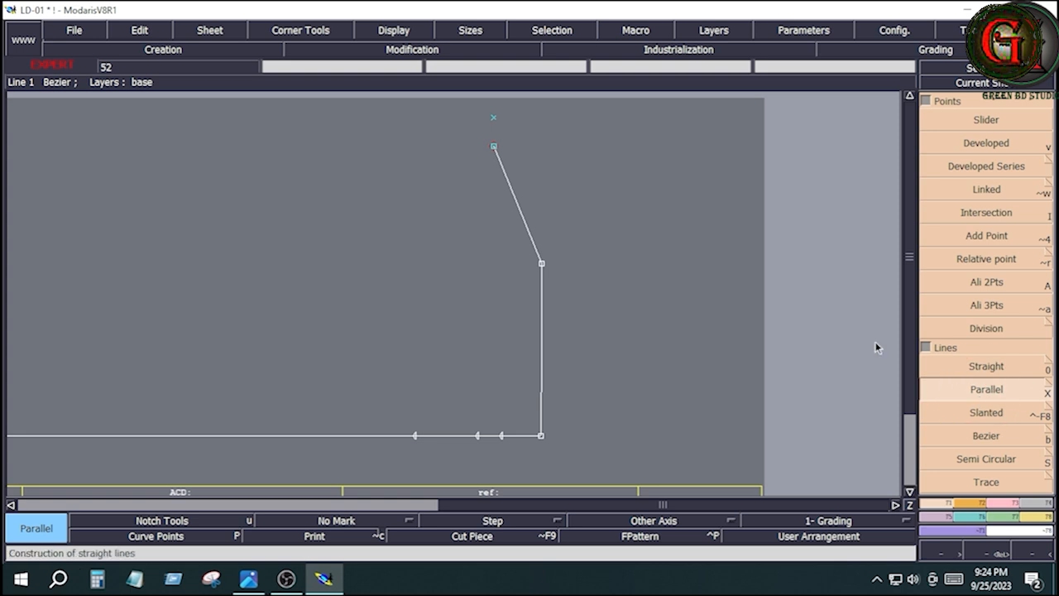
{"action": "left_click", "coordinate": [517, 212]}
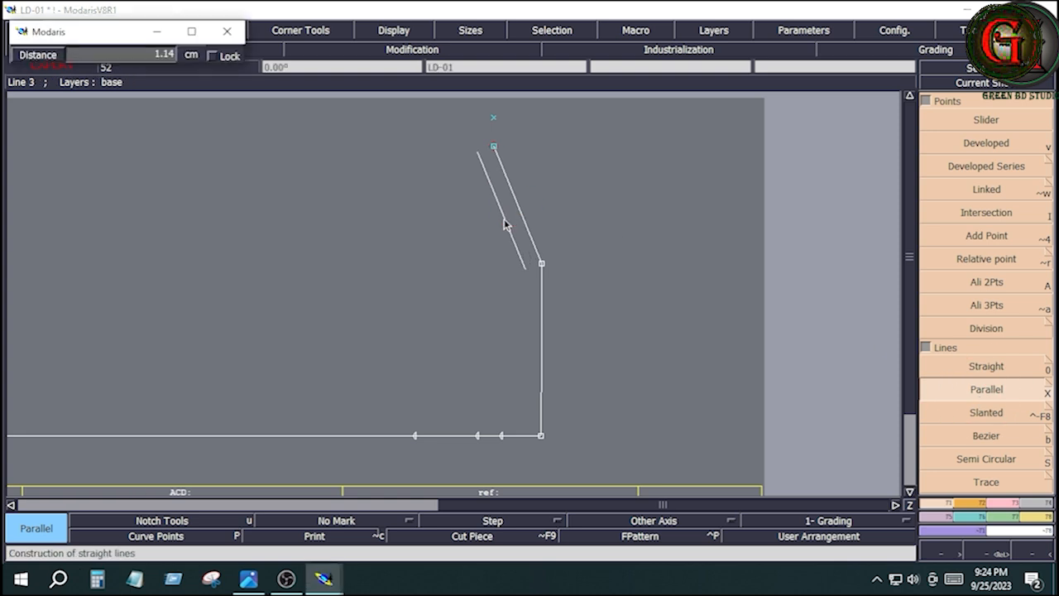
{"action": "left_click", "coordinate": [504, 218]}
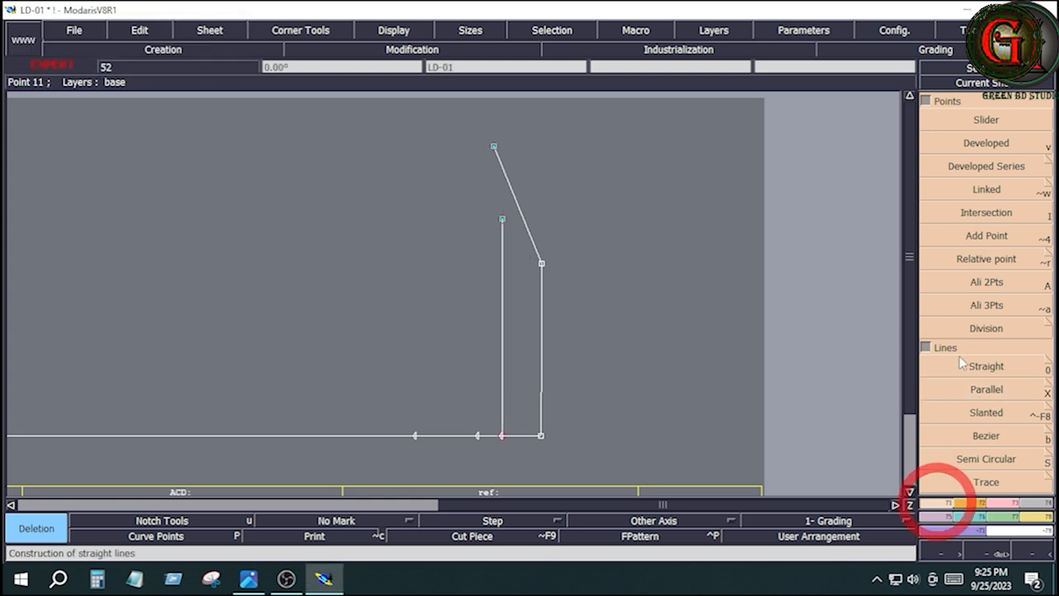
Create a parallel of the shoulder line at a distance of 2.5 cm on the body side.
{"action": "left_click", "coordinate": [986, 390]}
{"action": "left_click", "coordinate": [533, 241]}
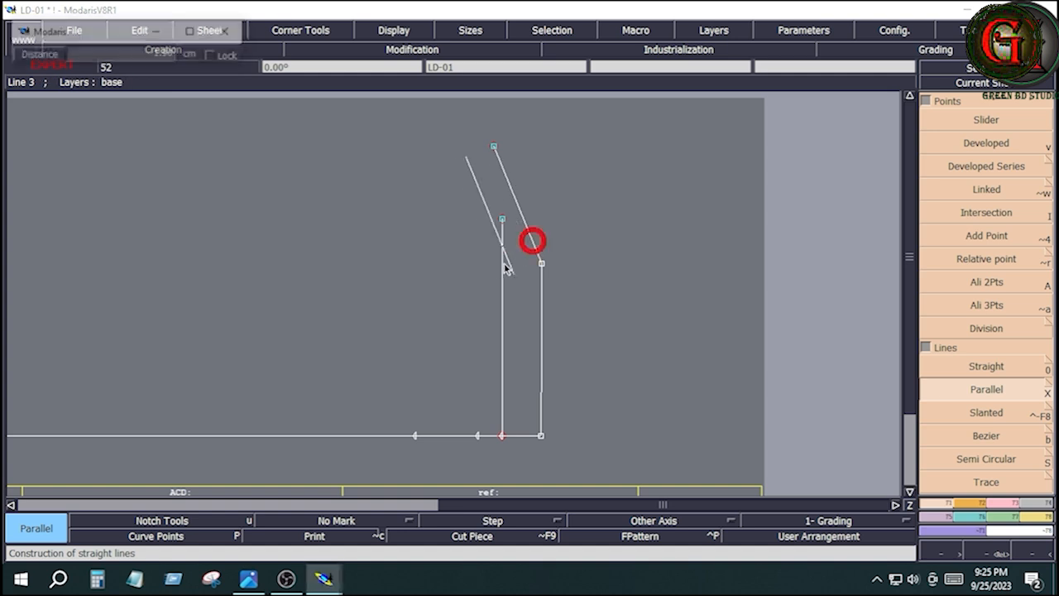
{"action": "key", "text": "Down"}
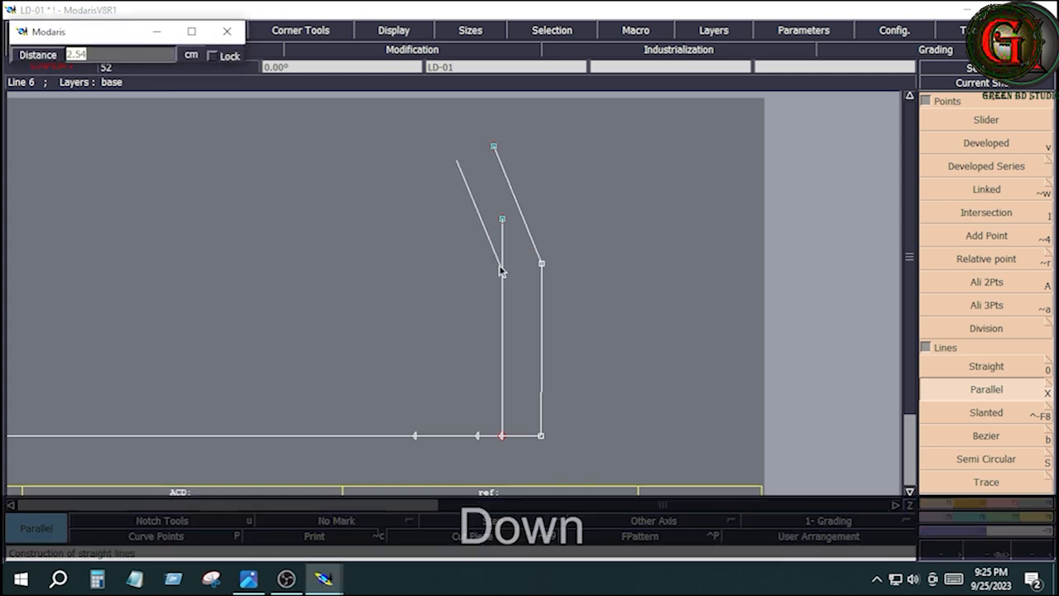
{"action": "type", "text": "2.5"}
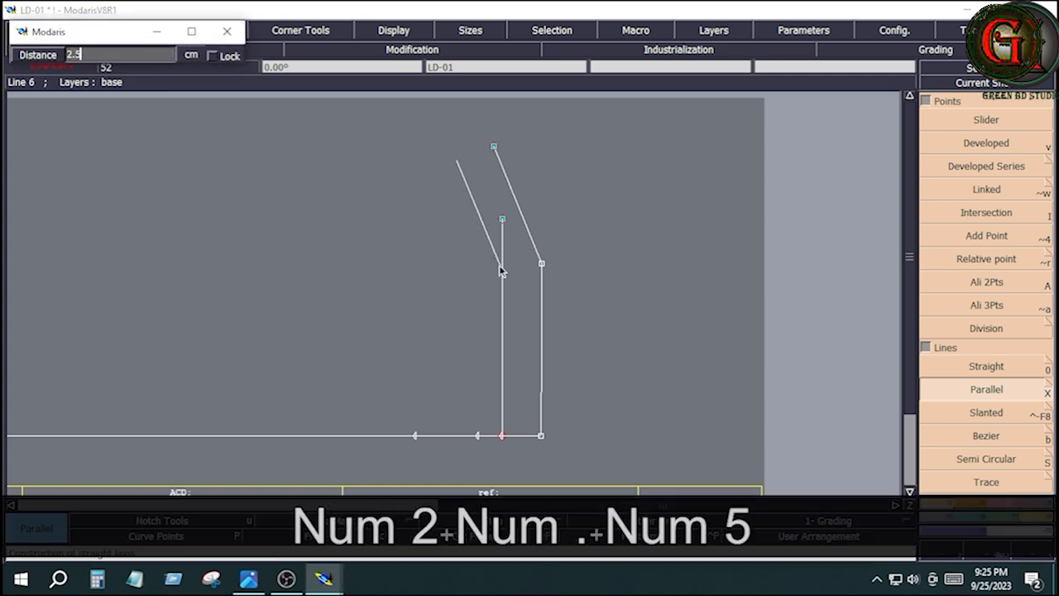
{"action": "key", "text": "Return"}
Create a second parallel of the shoulder line at a distance of -2.5 cm on its outer side.
{"action": "left_click", "coordinate": [535, 248]}
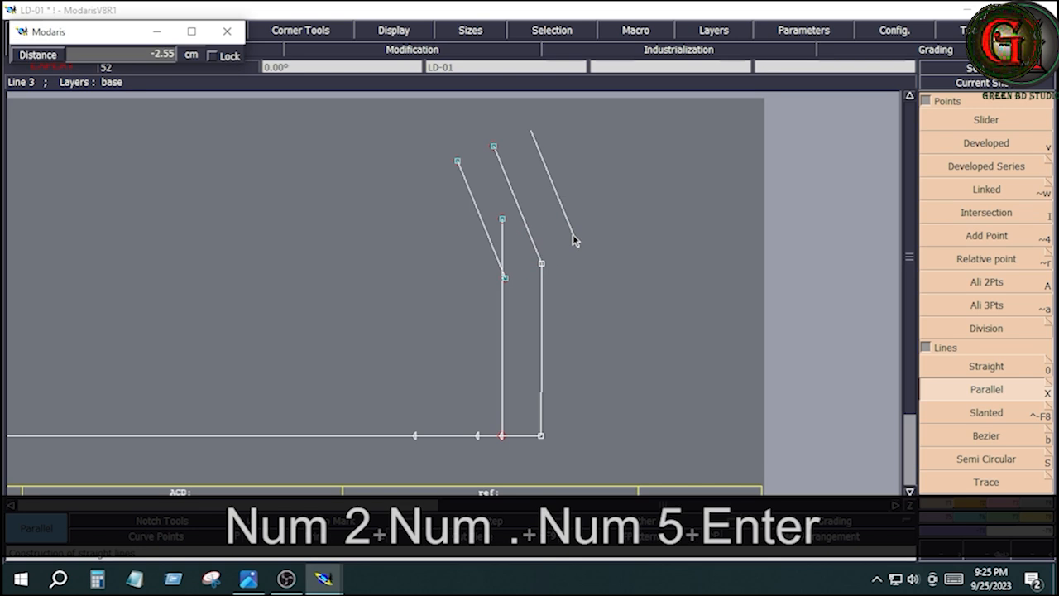
{"action": "key", "text": "Down"}
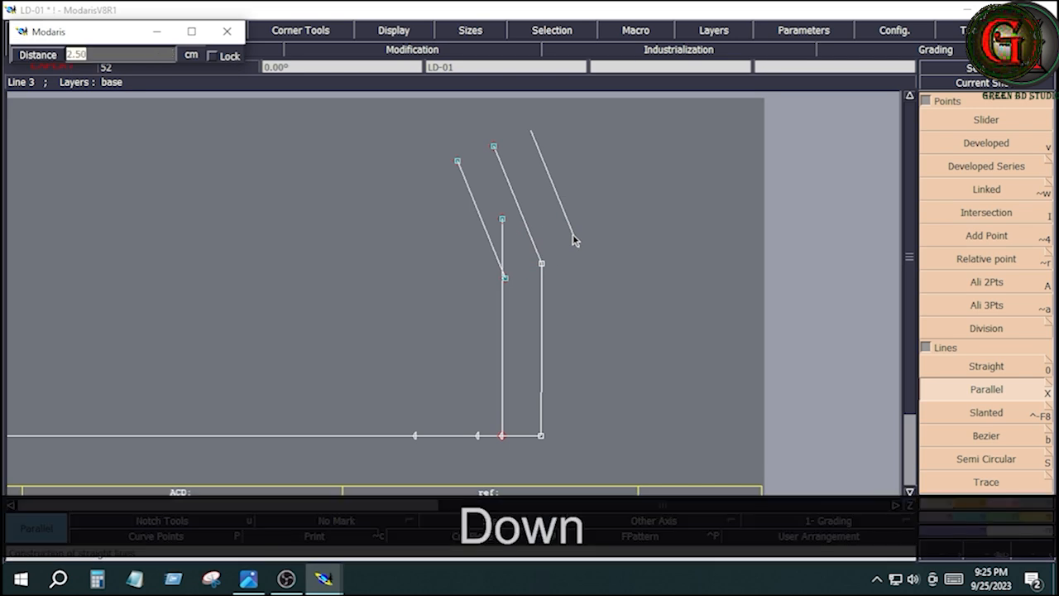
{"action": "type", "text": "-2.5"}
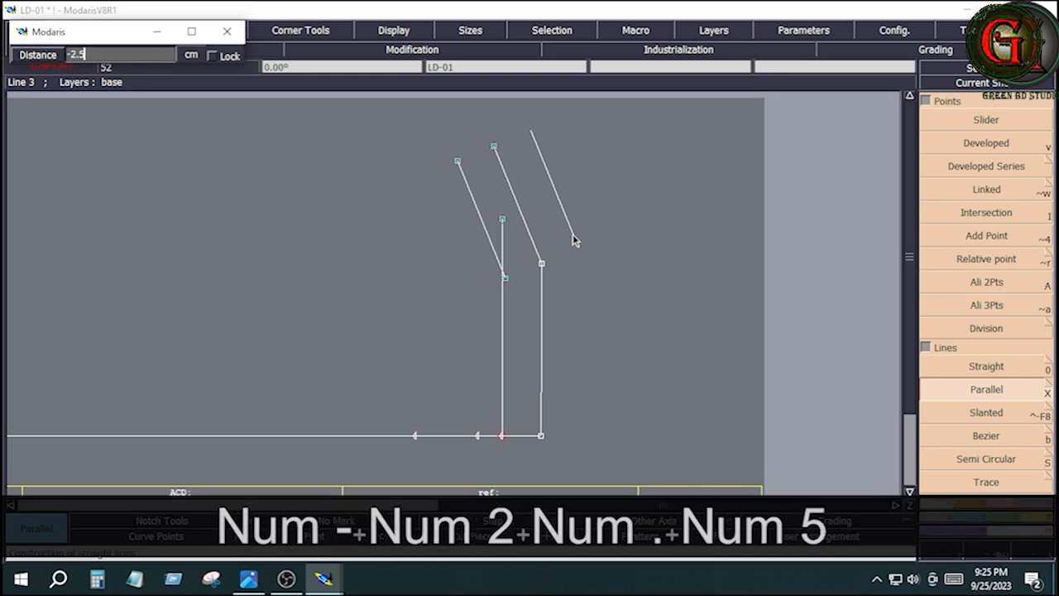
{"action": "key", "text": "Return"}
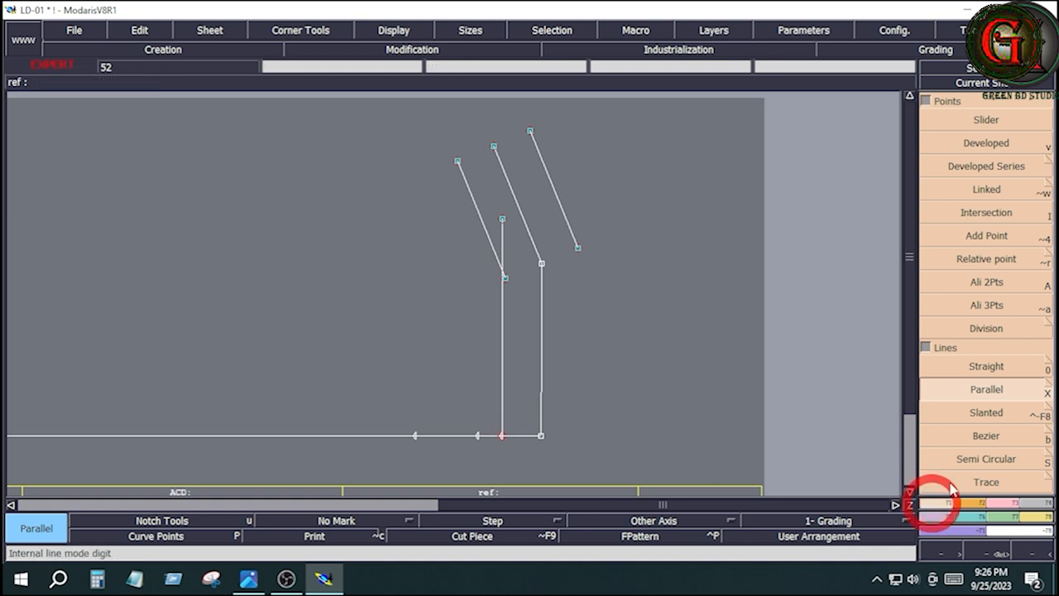
Draw a Bezier line from the lower end of the body-side shoulder parallel to the deepest neck point on the horizontal centre line.
{"action": "left_click", "coordinate": [984, 439]}
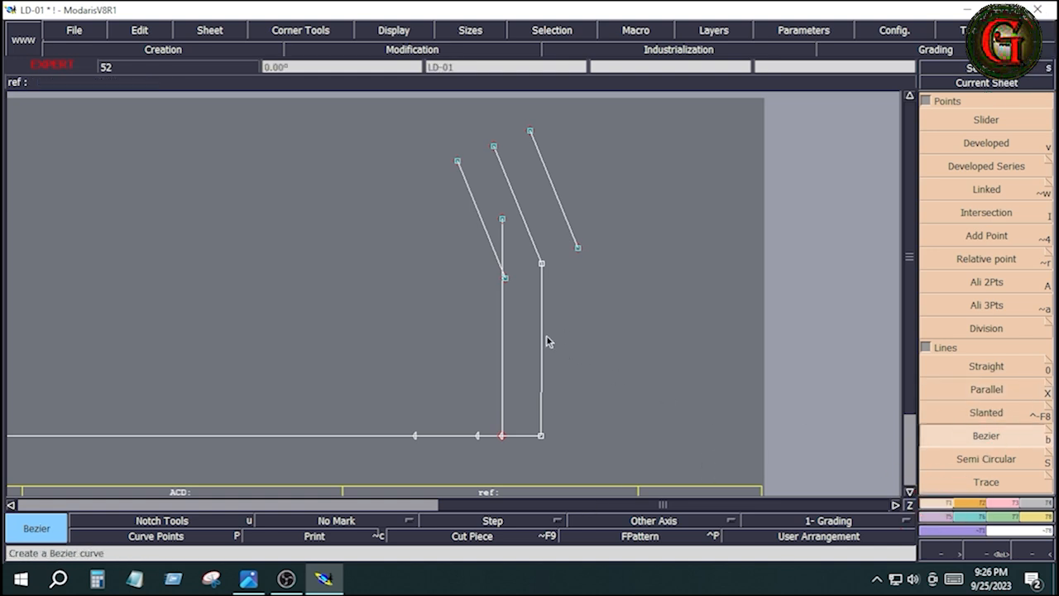
{"action": "left_click", "coordinate": [505, 277]}
{"action": "left_click", "coordinate": [414, 436]}
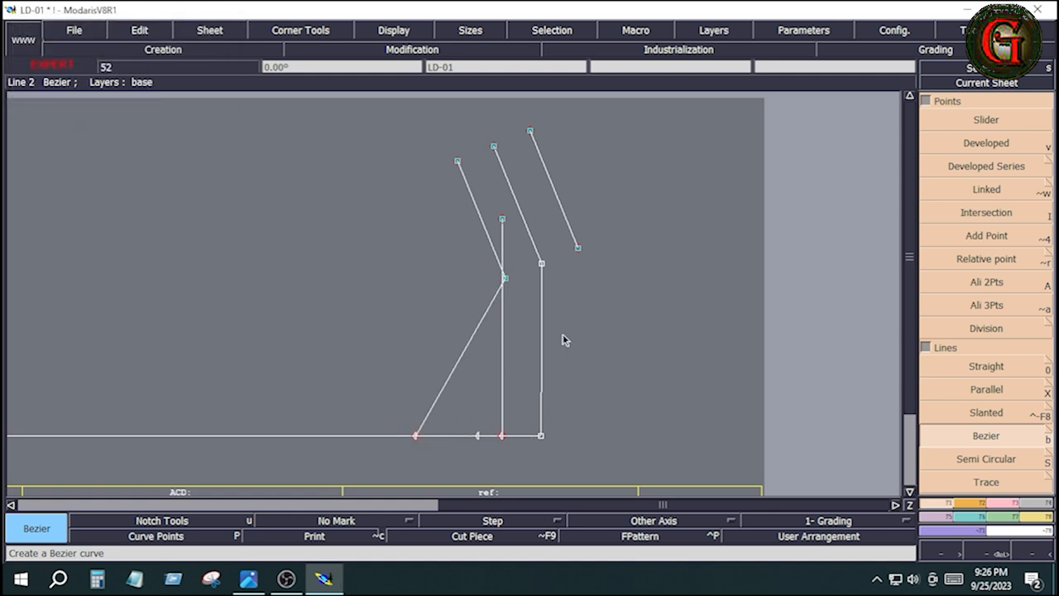
Draw Bezier lines from the outer parallel's lower end to the original shoulder neck point, and from there to the shallow neck point on the centre line.
{"action": "left_click", "coordinate": [578, 247]}
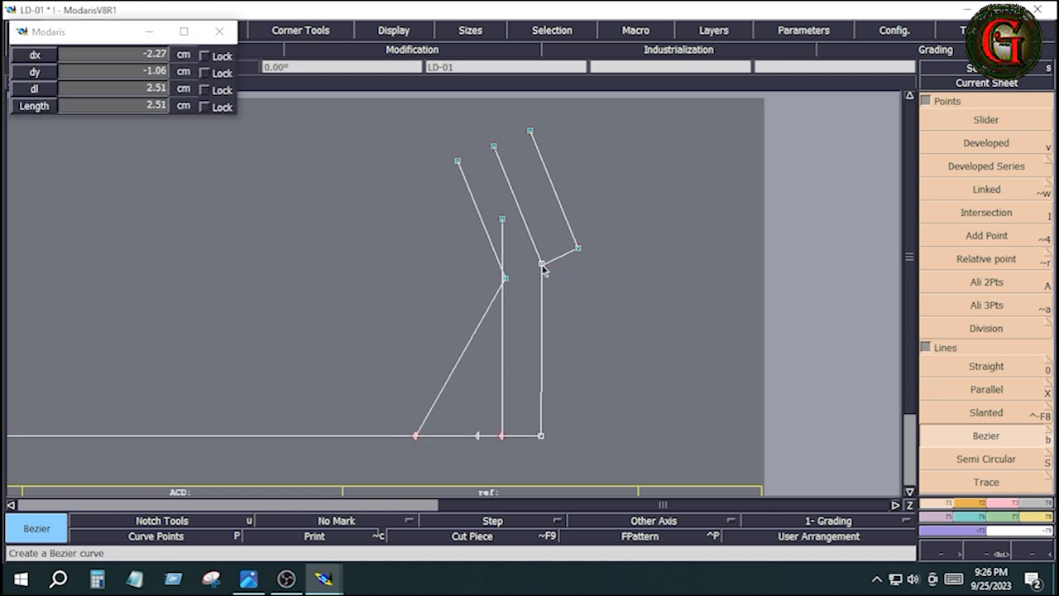
{"action": "left_click", "coordinate": [541, 263]}
{"action": "left_click", "coordinate": [502, 436]}
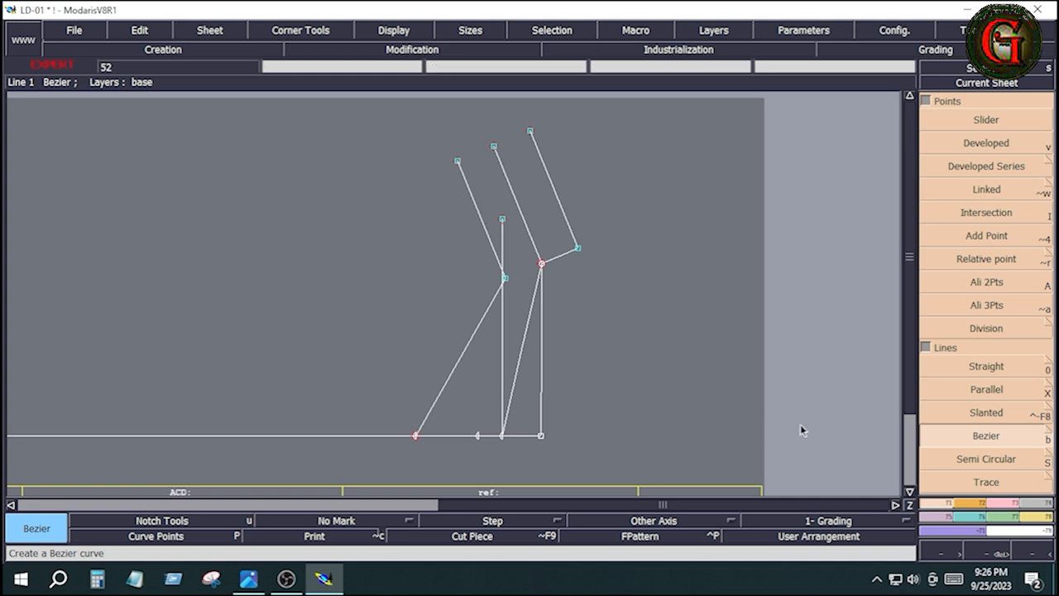
Insert the neckline end points into the centre line with Insert Point and delete the vertical construction line rising from the shallow neck point.
{"action": "left_click", "coordinate": [1015, 504]}
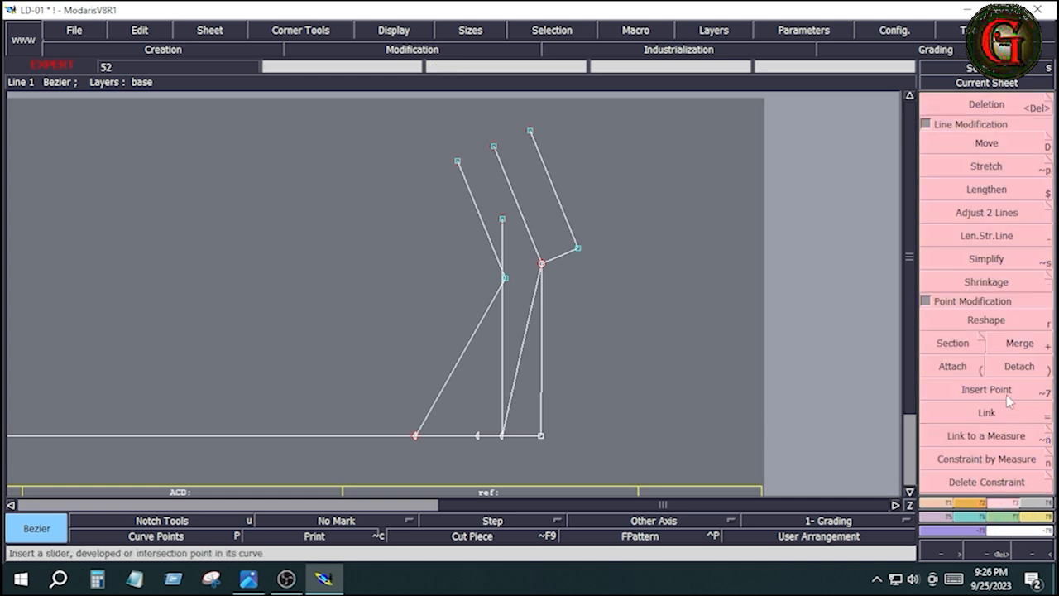
{"action": "left_click", "coordinate": [987, 389]}
{"action": "left_click", "coordinate": [502, 436]}
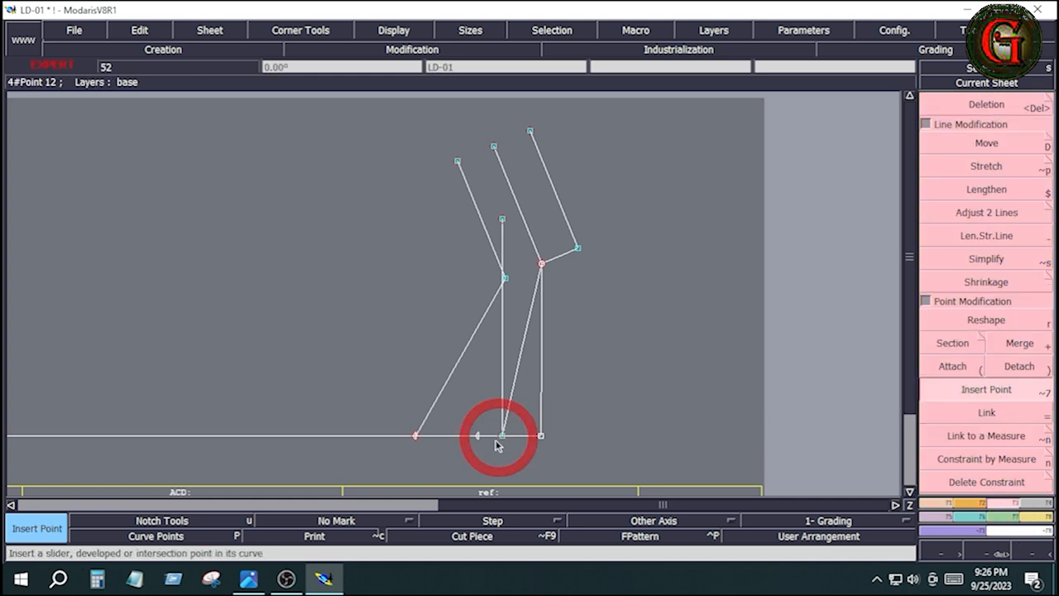
{"action": "key", "text": "Delete"}
{"action": "left_click", "coordinate": [501, 332]}
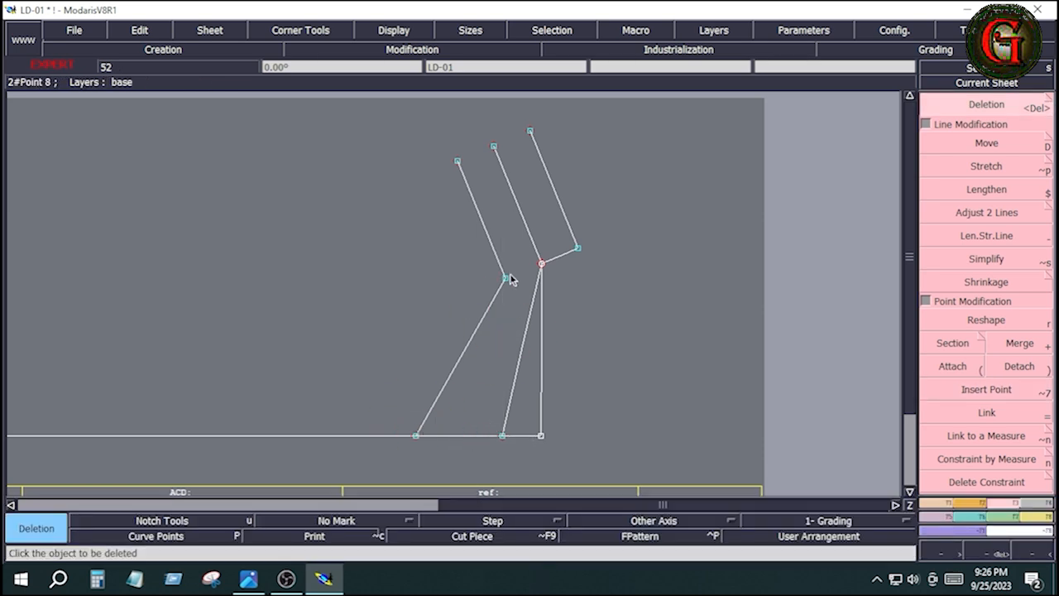
Save the LD-01 model, continuing past the detected anomalies.
{"action": "key", "text": "Home"}
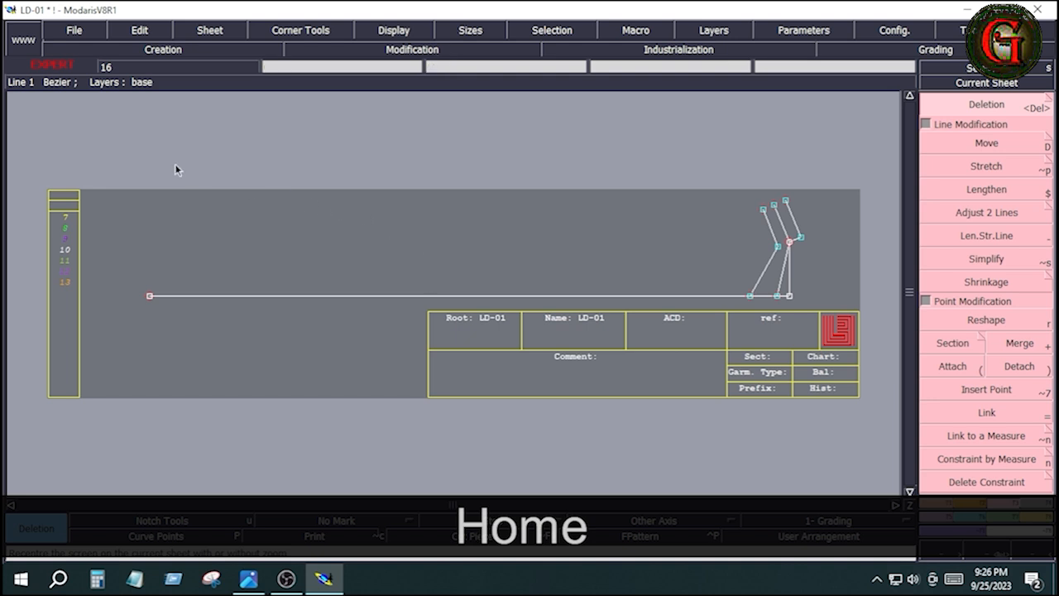
{"action": "left_click", "coordinate": [74, 30]}
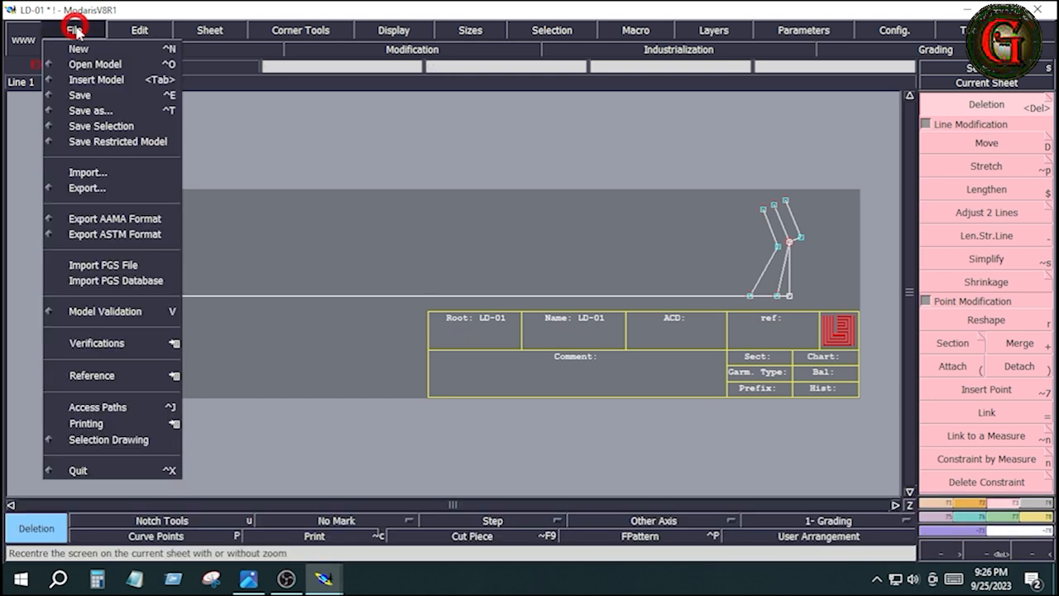
{"action": "left_click", "coordinate": [86, 92]}
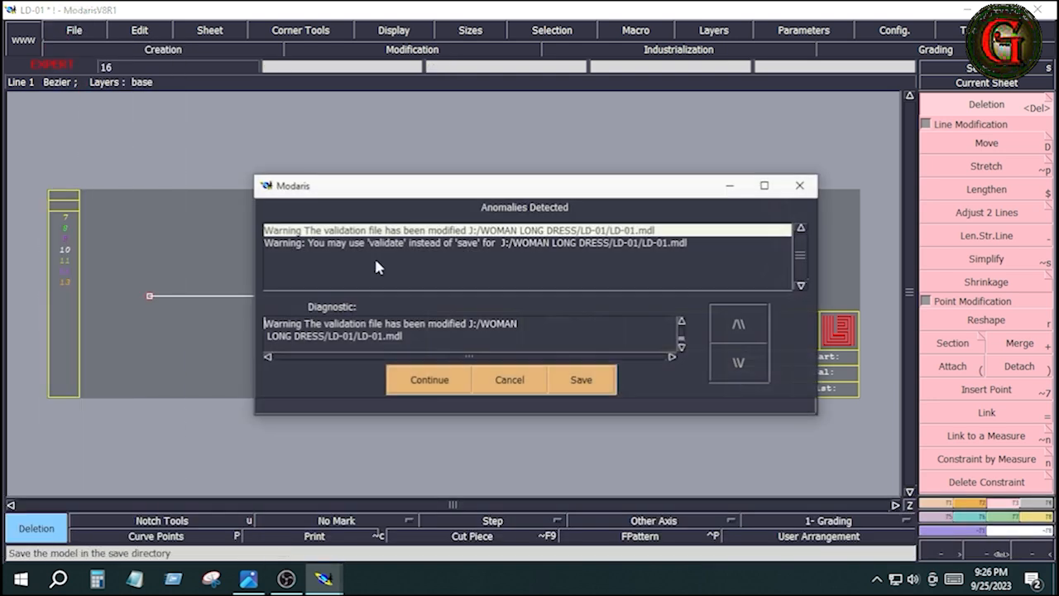
{"action": "left_click", "coordinate": [450, 377]}
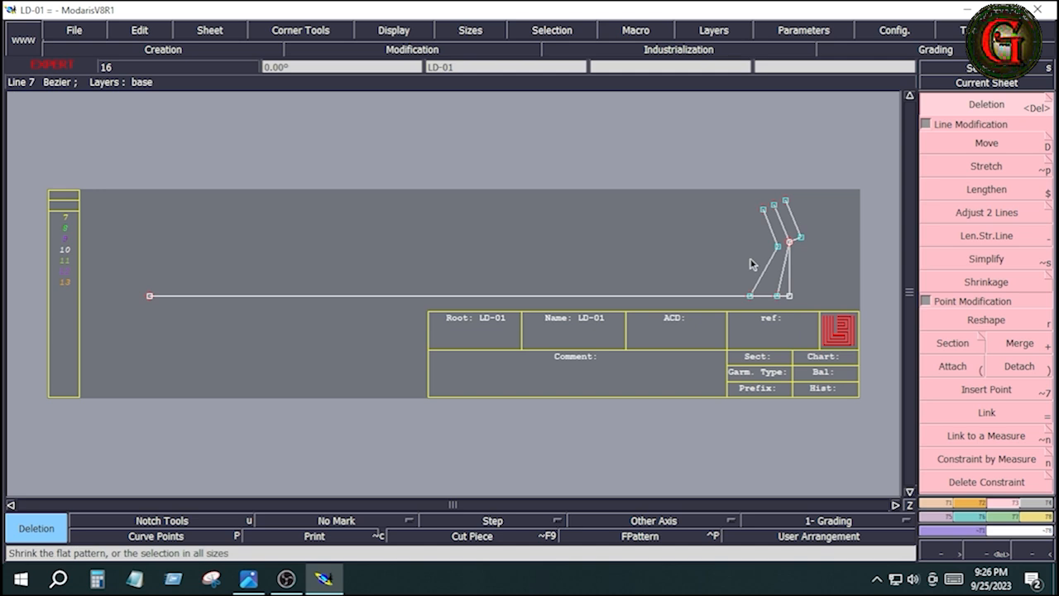
Show the curve handles and reshape the deep neckline into a smooth curve between the body-side shoulder end and the centre line.
{"action": "key", "text": "Return"}
{"action": "left_click_drag", "start_coordinate": [754, 248], "coordinate": [805, 301]}
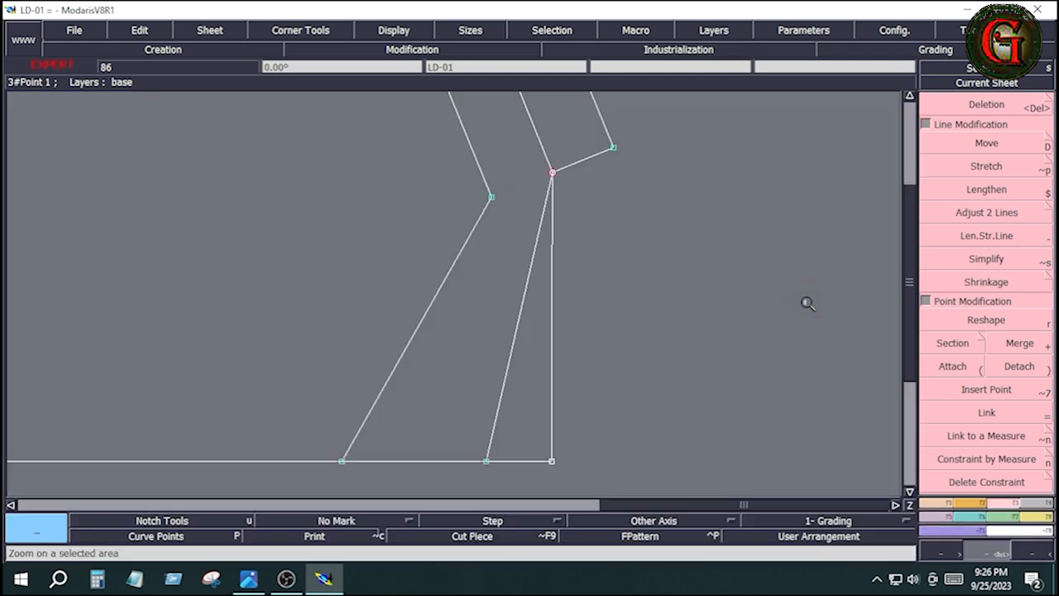
{"action": "left_click", "coordinate": [393, 31]}
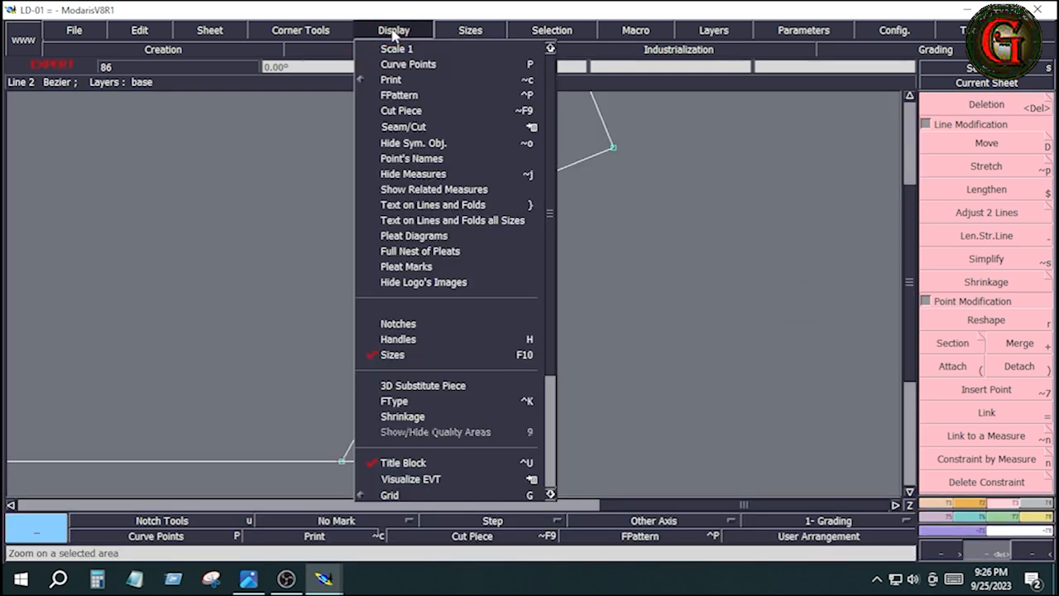
{"action": "left_click", "coordinate": [412, 338]}
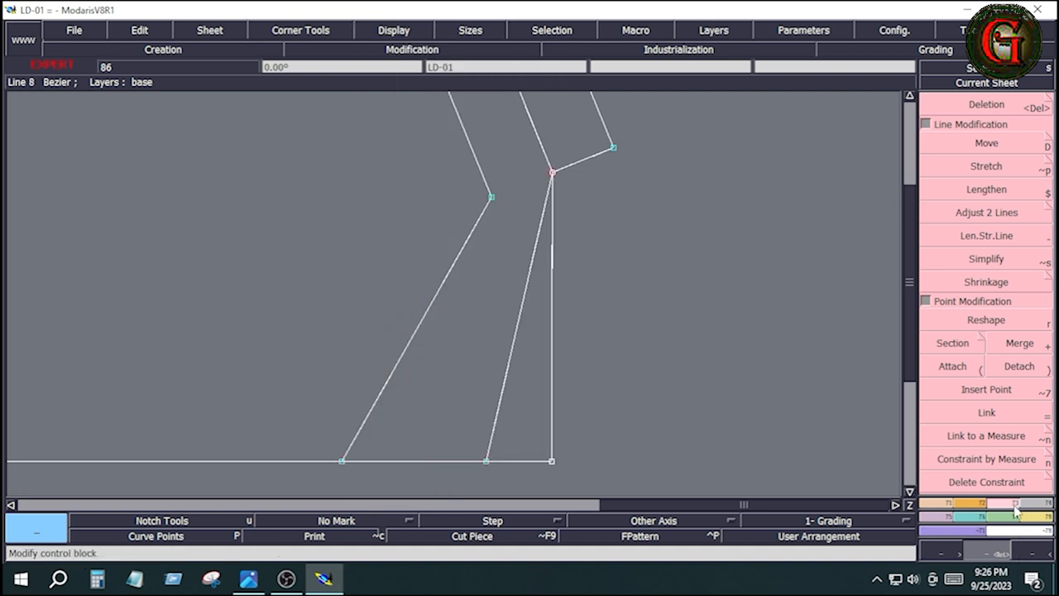
{"action": "left_click", "coordinate": [1006, 320]}
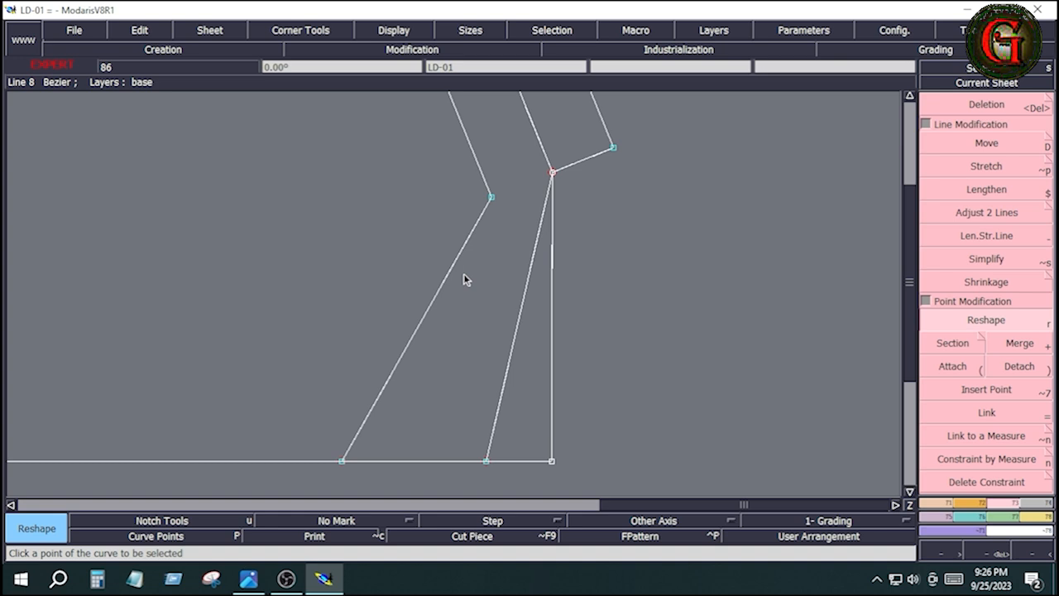
{"action": "left_click_drag", "start_coordinate": [459, 266], "coordinate": [358, 324]}
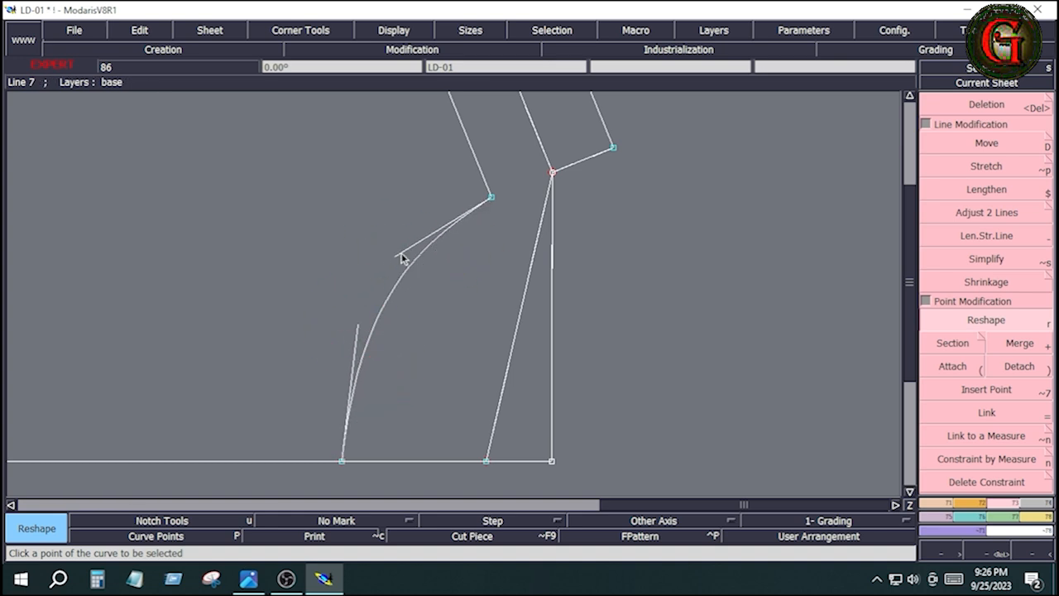
{"action": "left_click_drag", "start_coordinate": [401, 258], "coordinate": [355, 243]}
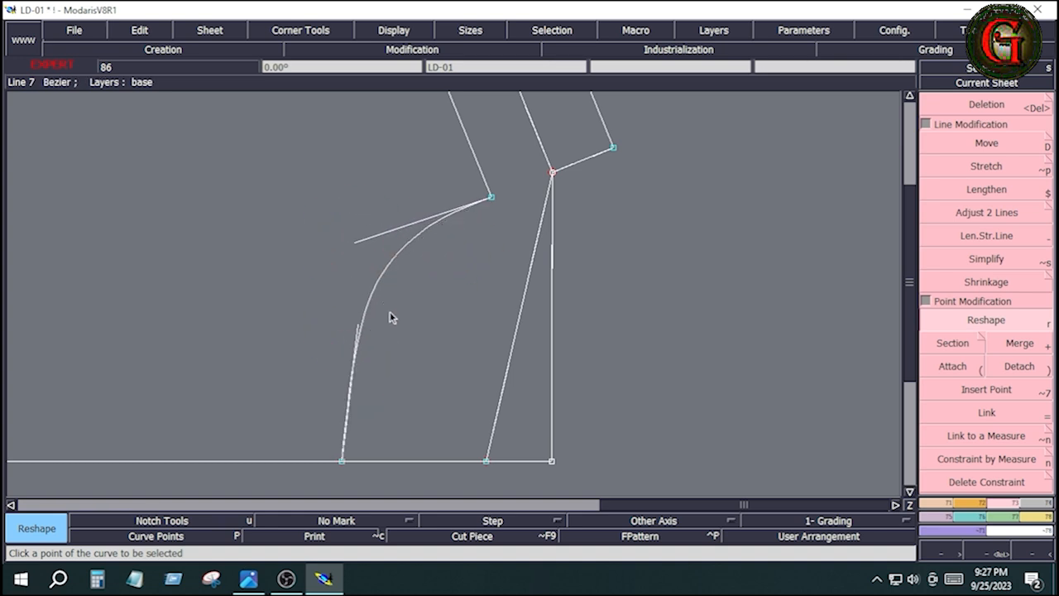
{"action": "left_click_drag", "start_coordinate": [362, 343], "coordinate": [351, 329]}
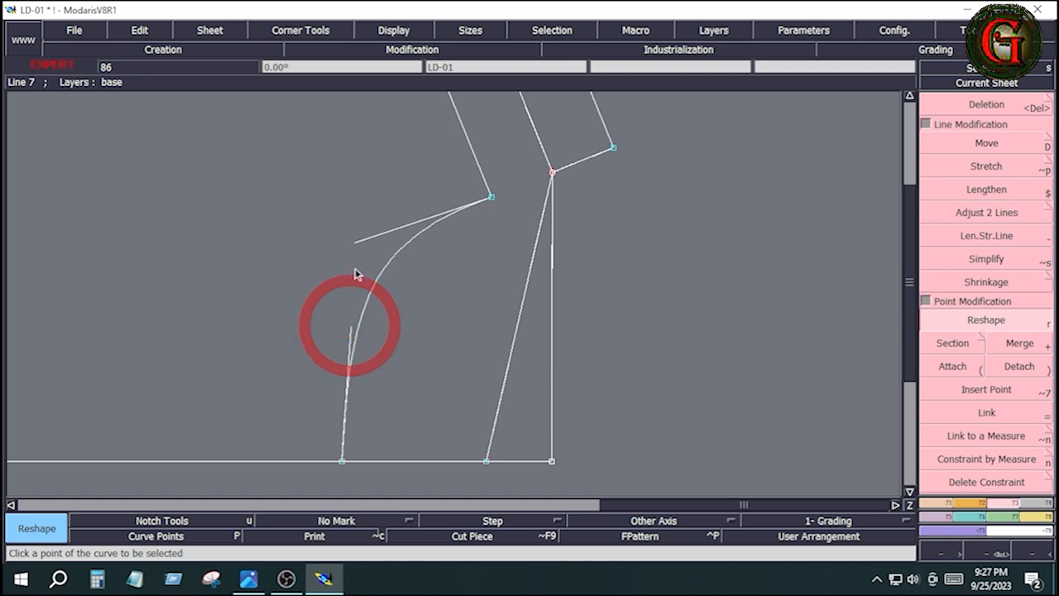
Reshape the shallow neckline into a rounded curve, flattening it near the centre line and bending it towards the shoulder neck point.
{"action": "left_click", "coordinate": [525, 262]}
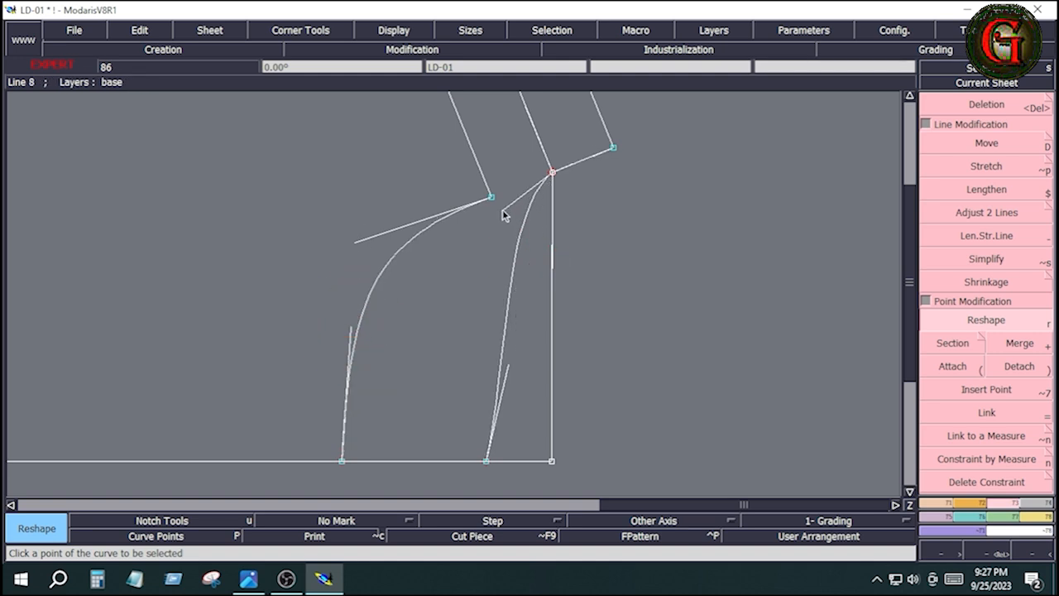
{"action": "left_click", "coordinate": [501, 208]}
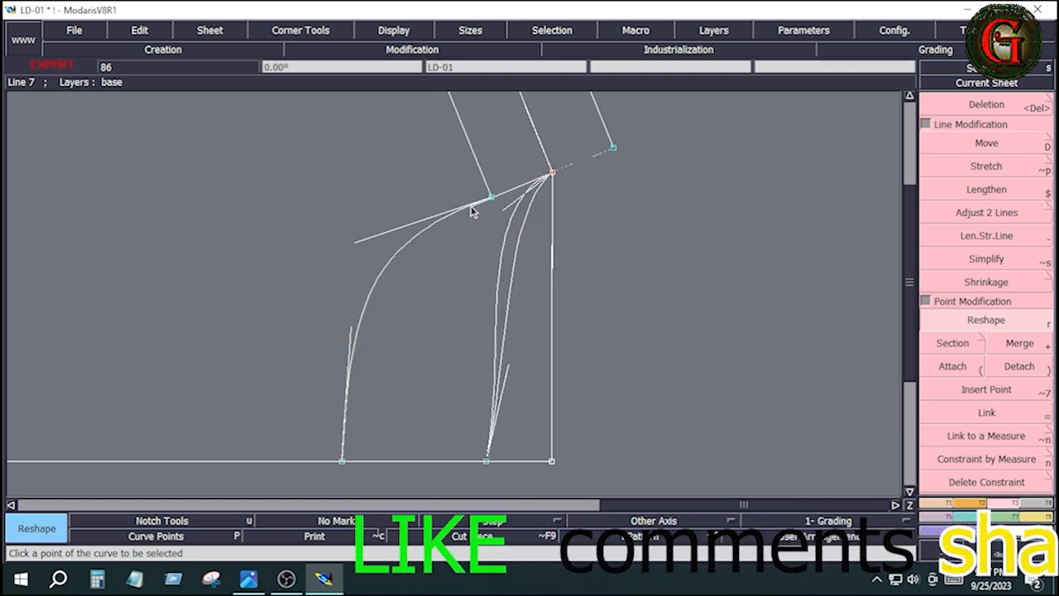
{"action": "left_click_drag", "start_coordinate": [508, 366], "coordinate": [504, 368]}
{"action": "left_click", "coordinate": [493, 346]}
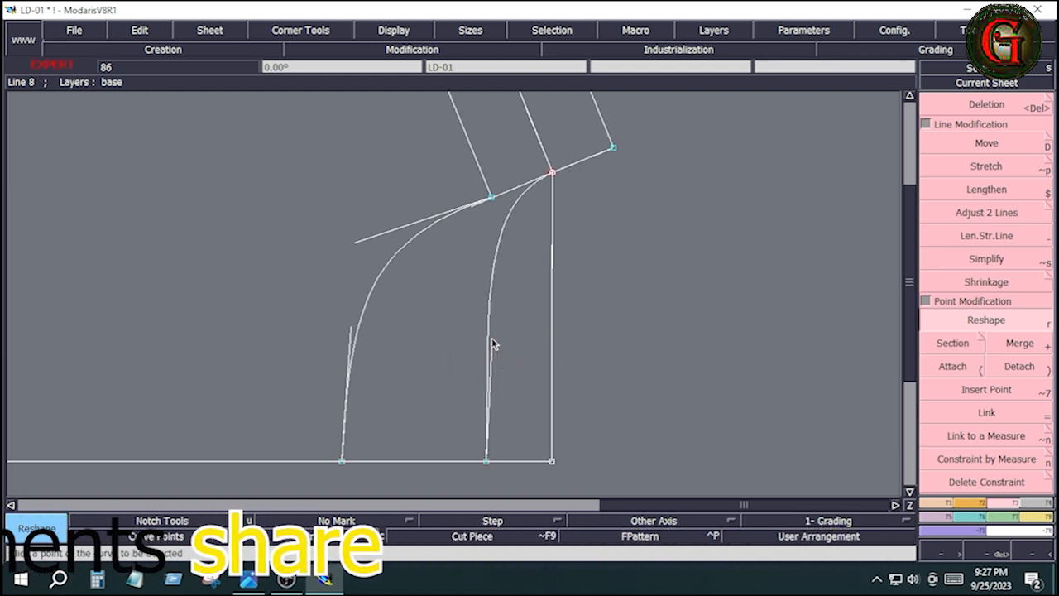
{"action": "left_click", "coordinate": [492, 331]}
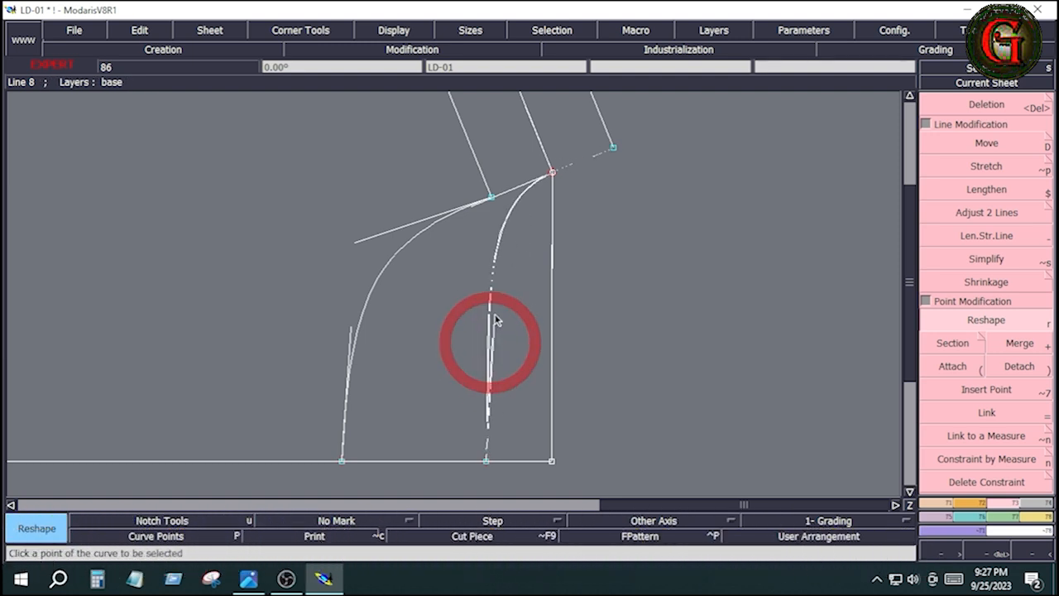
{"action": "left_click", "coordinate": [495, 274]}
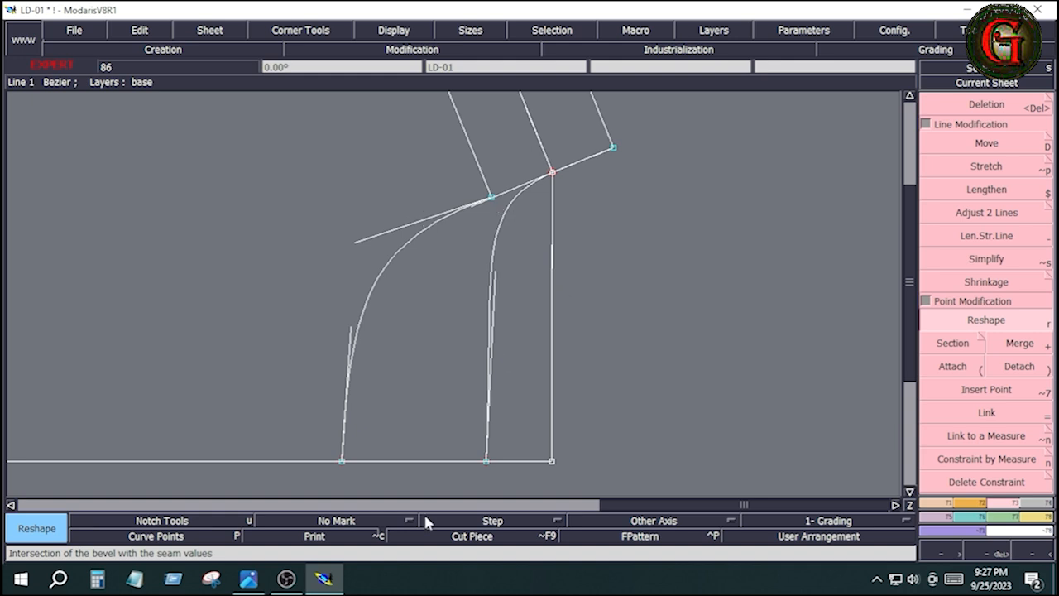
Check the tech pack and add a dynamic length measure along the centre line from the shallow neck point to its far end.
{"action": "left_click", "coordinate": [251, 580]}
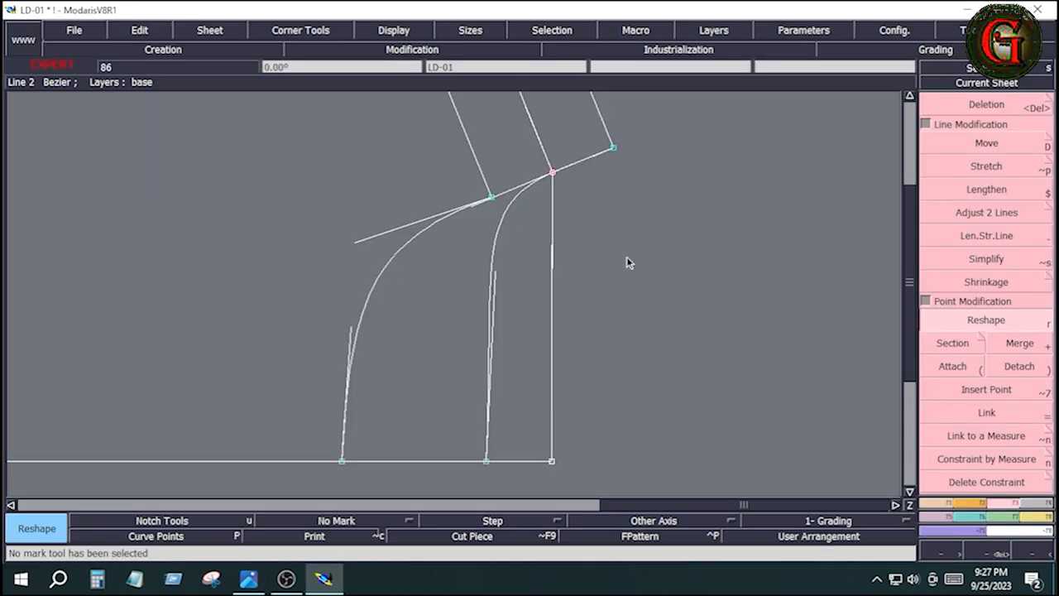
{"action": "key", "text": "Home"}
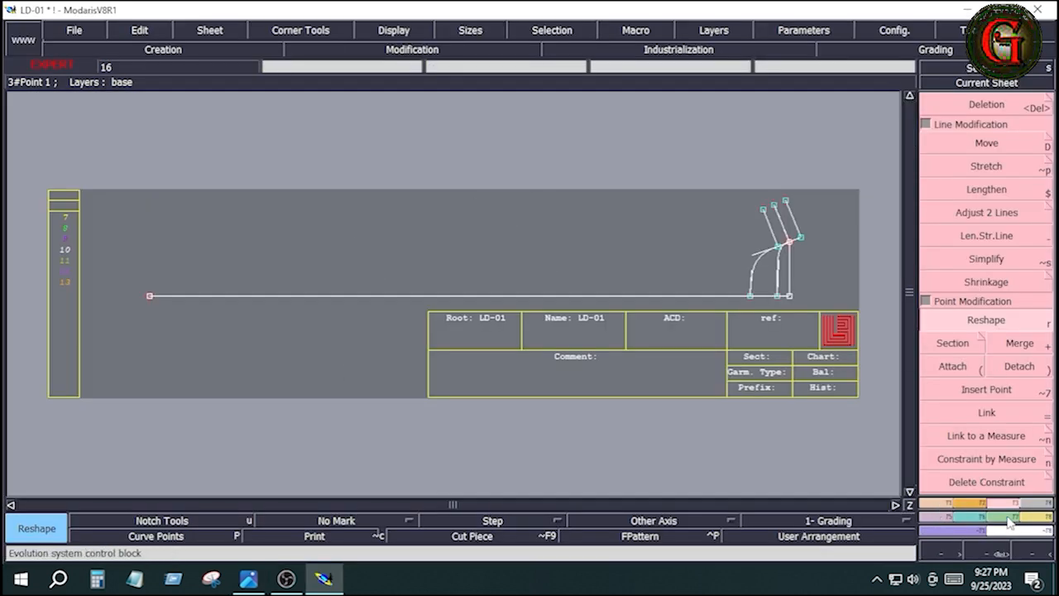
{"action": "left_click", "coordinate": [1033, 519]}
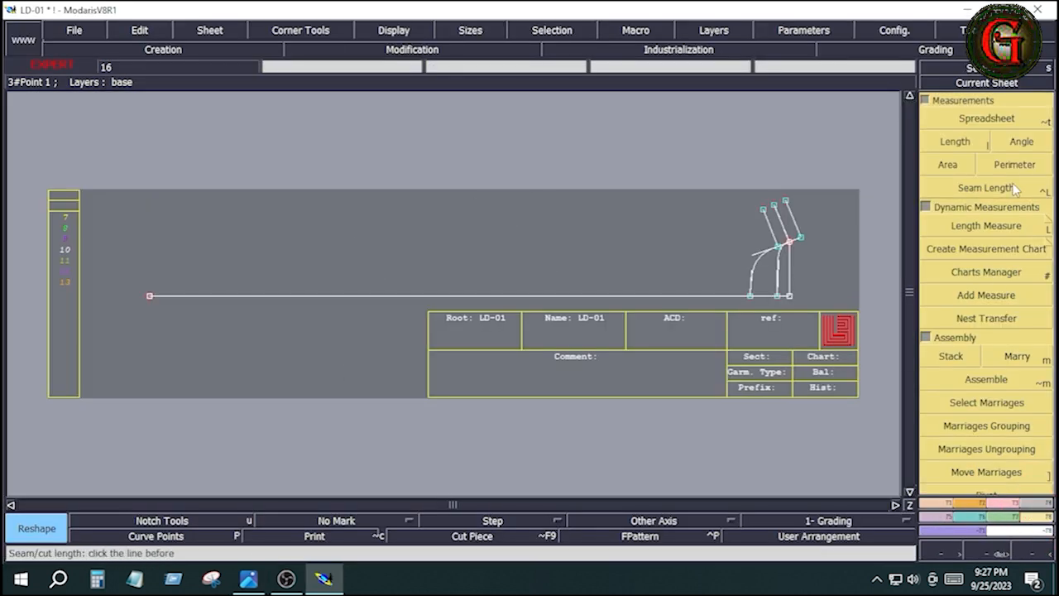
{"action": "left_click", "coordinate": [1020, 230]}
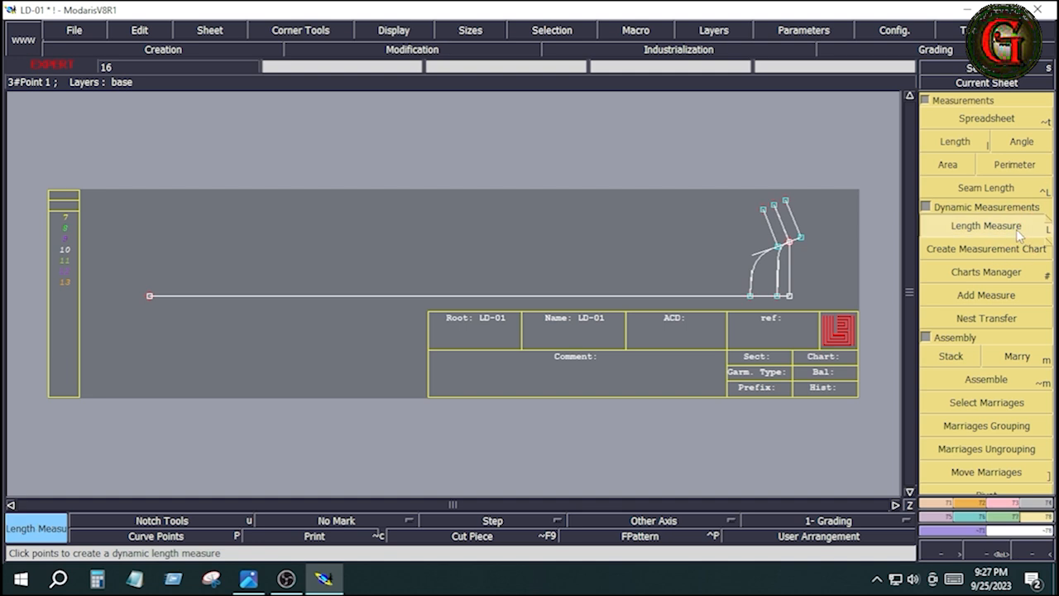
{"action": "left_click", "coordinate": [778, 296]}
{"action": "key", "text": "space"}
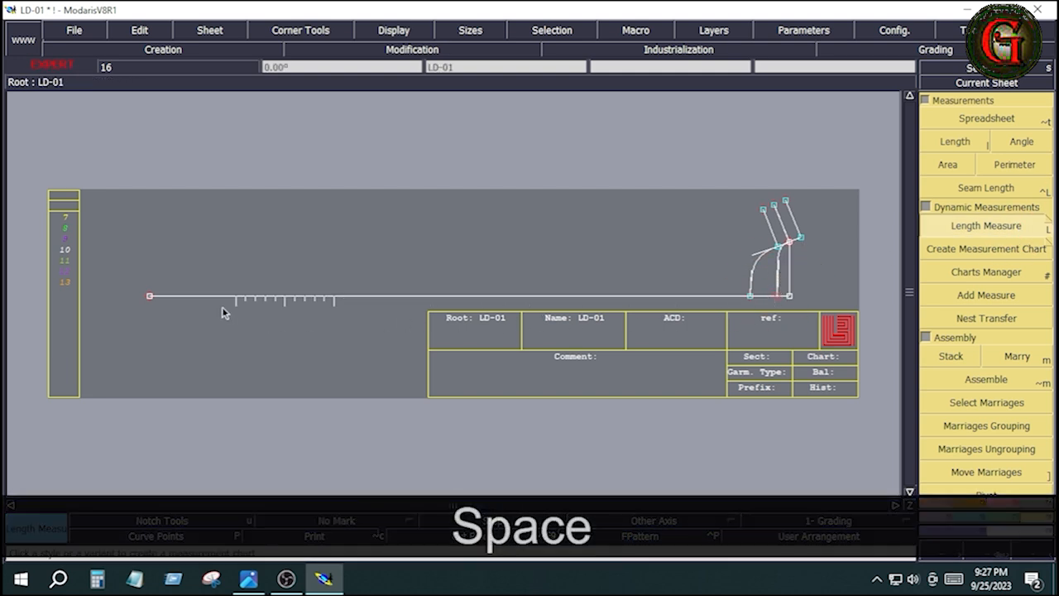
{"action": "left_click", "coordinate": [150, 297]}
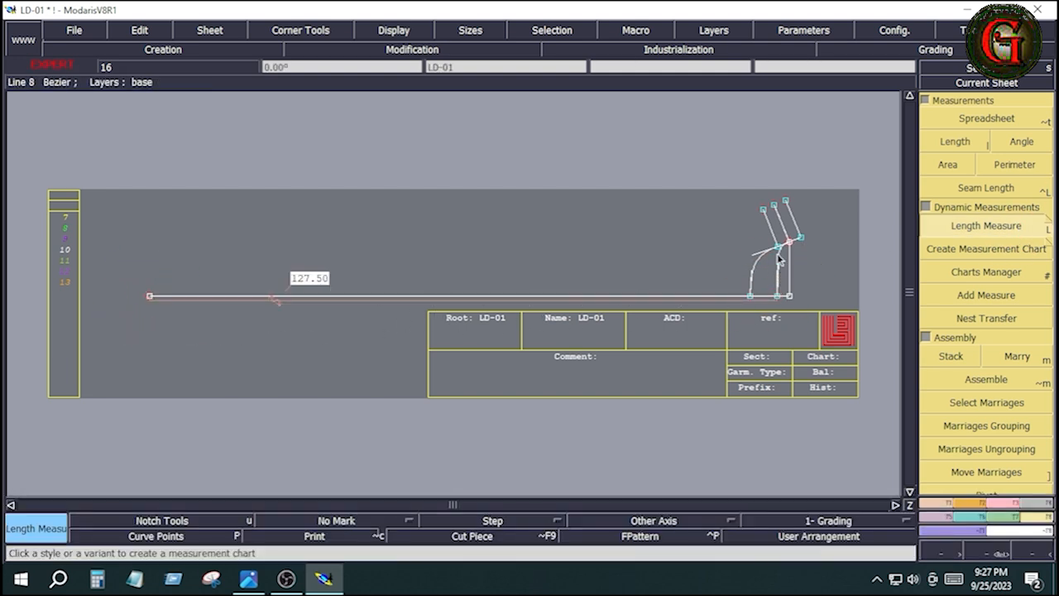
Draw a vertical Bezier line upwards from the hem end of the centre line.
{"action": "key", "text": "F1"}
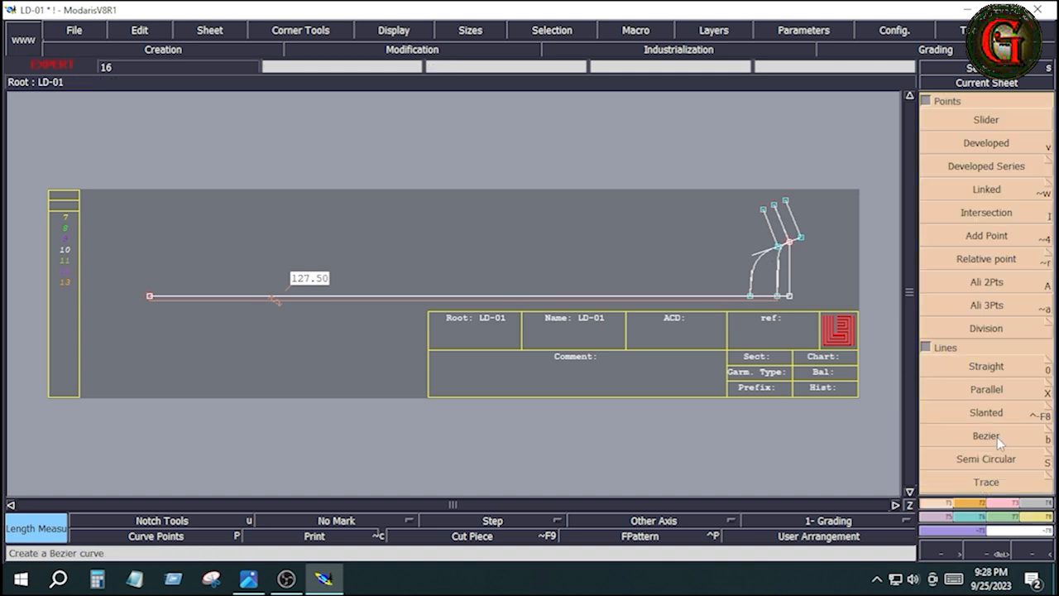
{"action": "left_click", "coordinate": [989, 436]}
{"action": "left_click", "coordinate": [150, 296]}
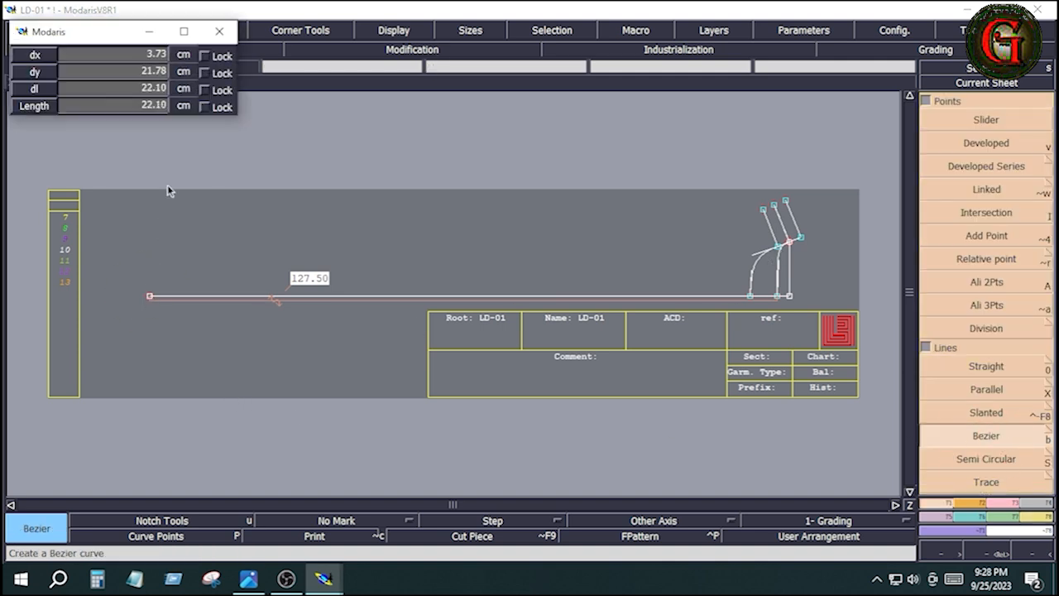
{"action": "left_click", "coordinate": [169, 159], "text": "ctrl"}
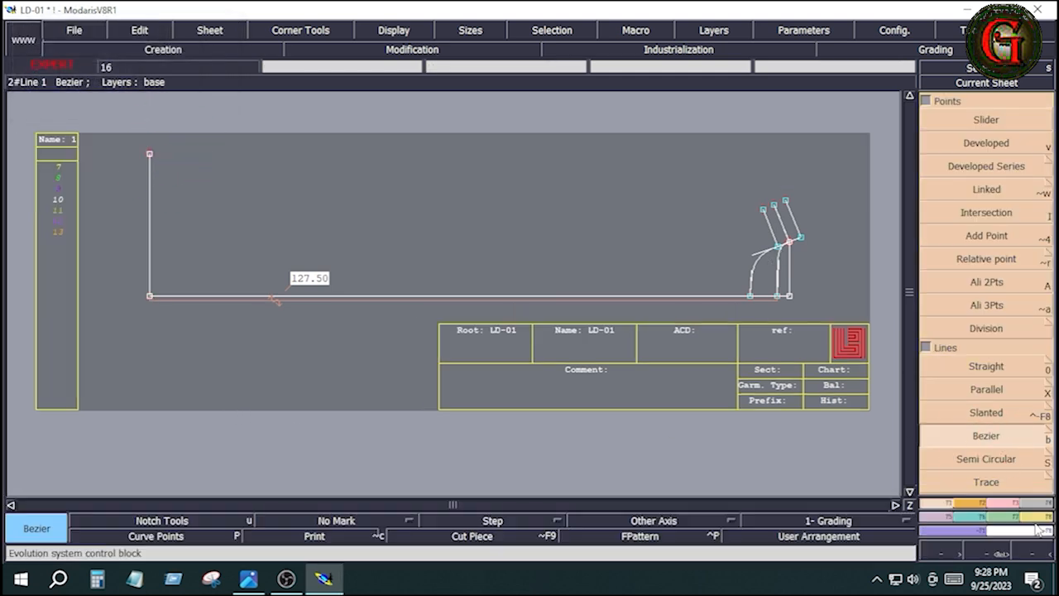
Add a horizontal dynamic length measure from the body-side shoulder neck point to the vertical hem line, undoing the first attempt.
{"action": "left_click", "coordinate": [1036, 520]}
{"action": "left_click", "coordinate": [989, 226]}
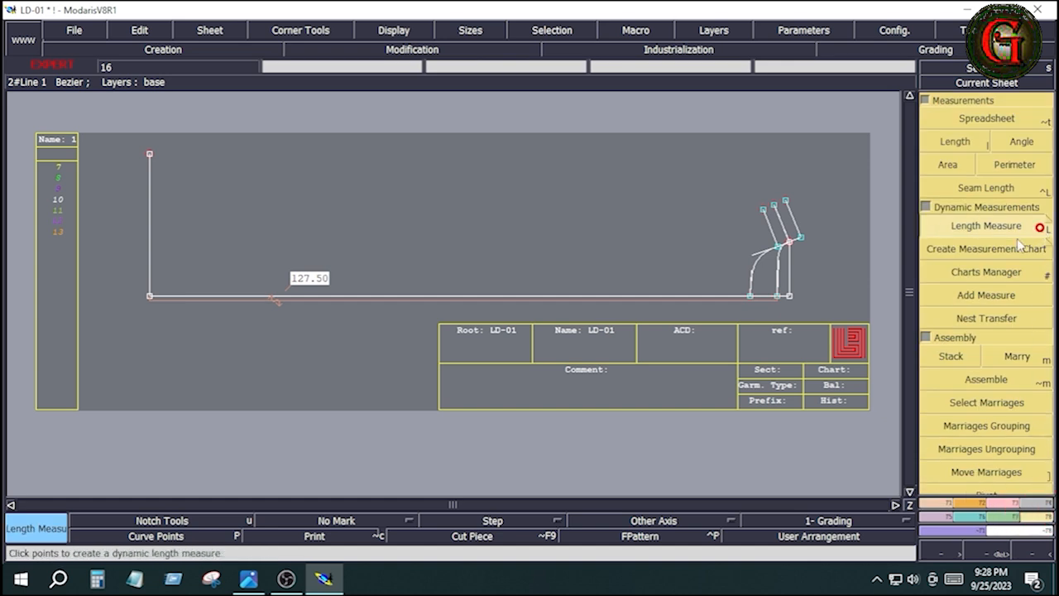
{"action": "left_click", "coordinate": [778, 248]}
{"action": "key", "text": "space"}
{"action": "key", "text": "space"}
{"action": "key", "text": "space"}
{"action": "key", "text": "space"}
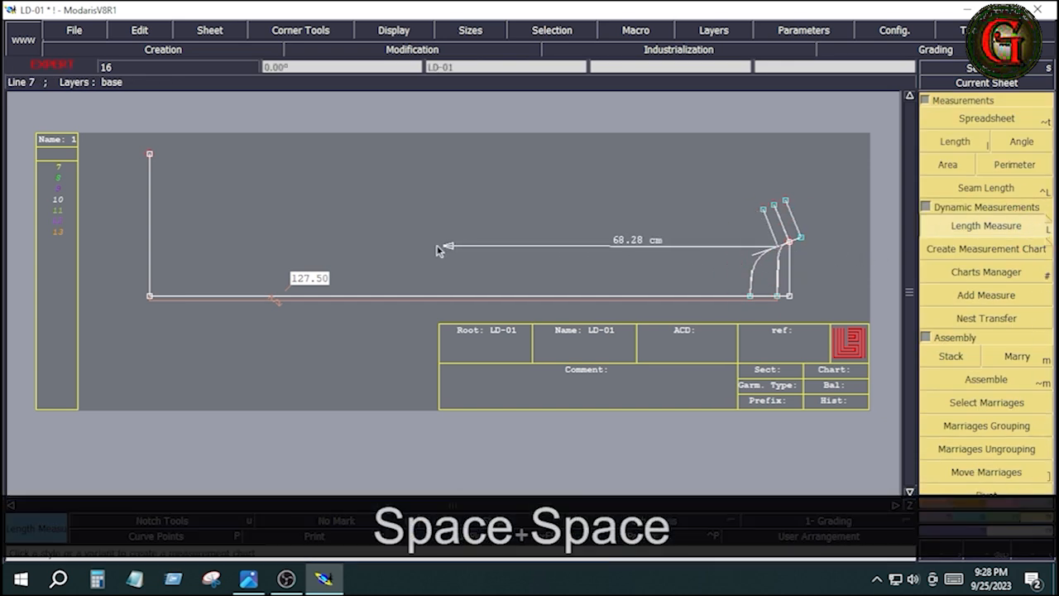
{"action": "key", "text": "ctrl+z"}
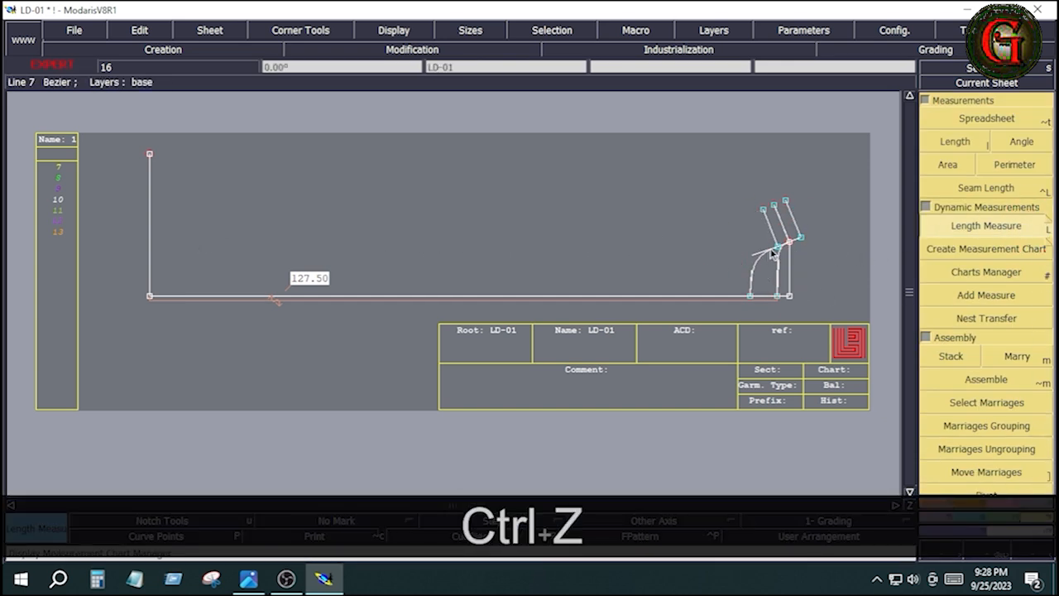
{"action": "key", "text": "space"}
{"action": "key", "text": "space"}
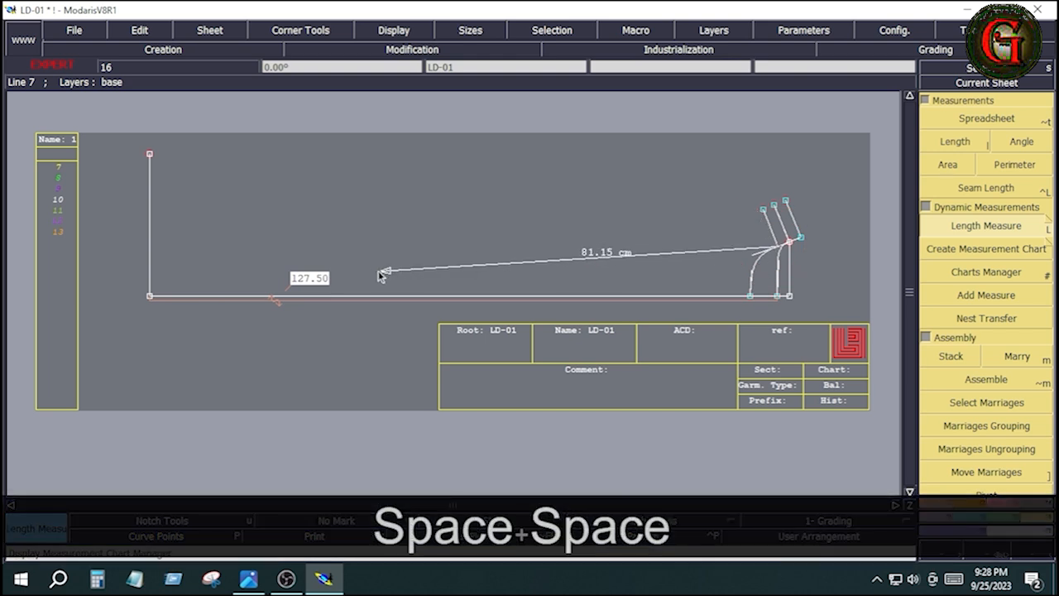
{"action": "key", "text": "ctrl"}
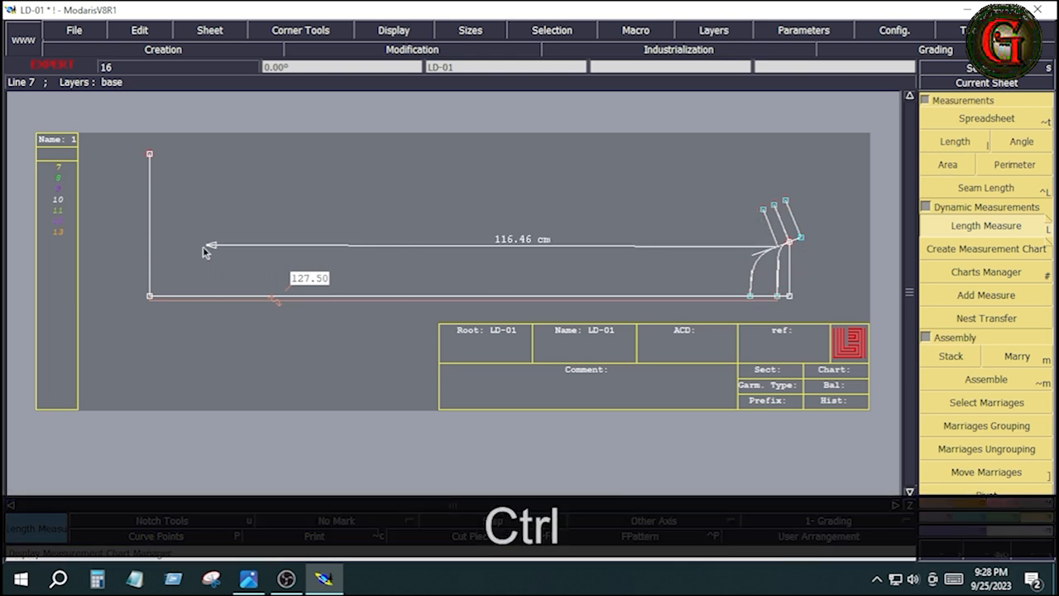
{"action": "left_click", "coordinate": [152, 245]}
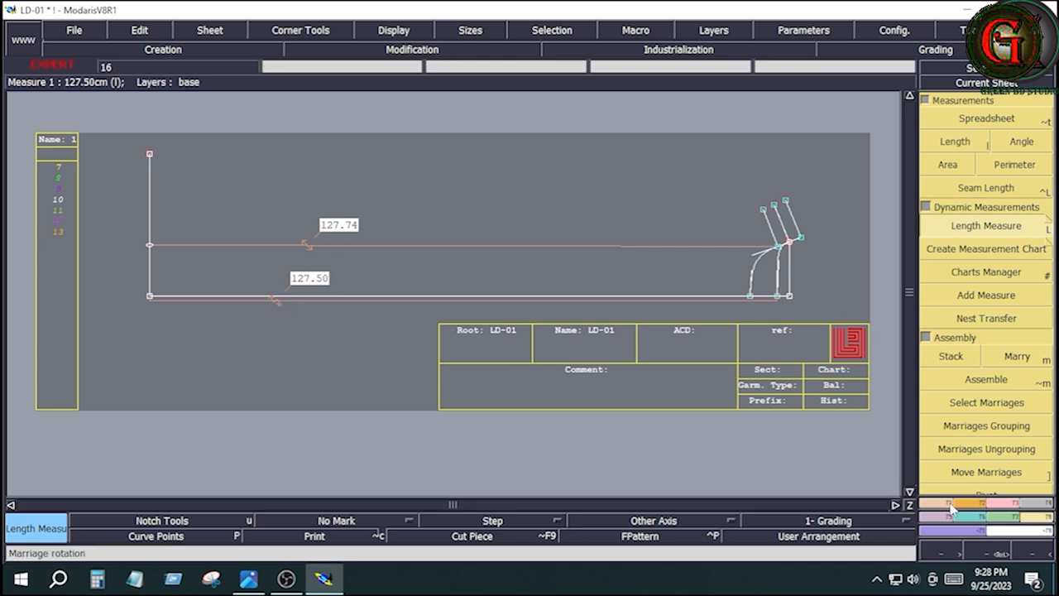
Align the shallow neck point on the centre line vertically with the body-side shoulder neck point using Ali 2Pts.
{"action": "key", "text": "shift+a"}
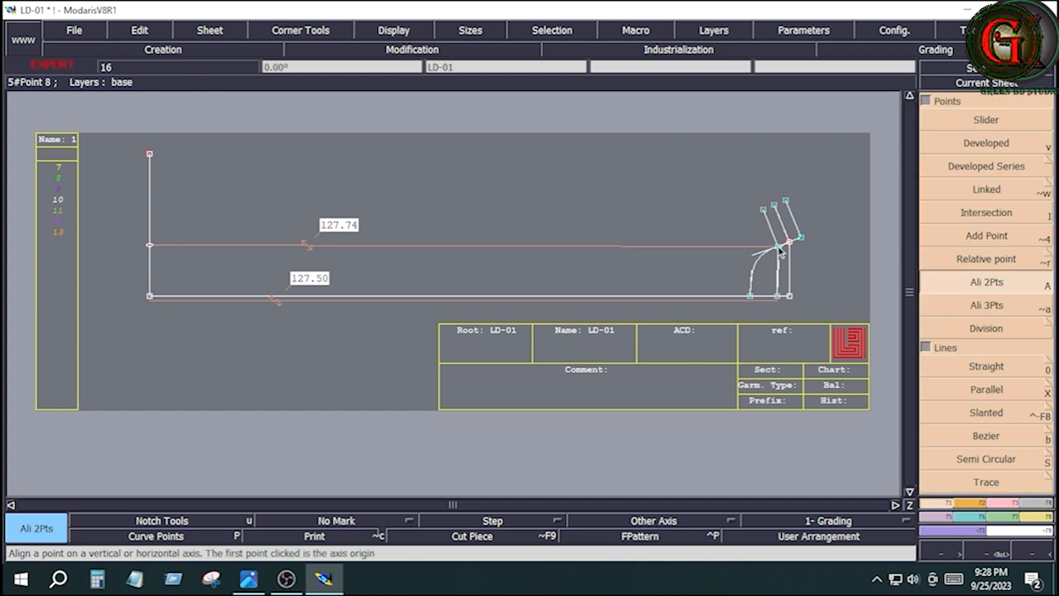
{"action": "left_click", "coordinate": [779, 294]}
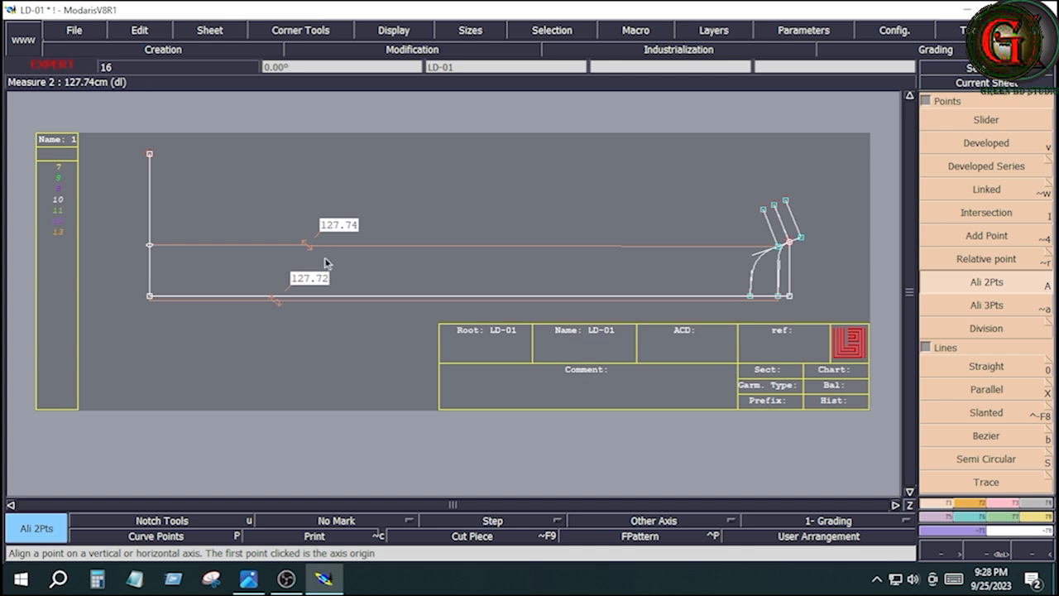
{"action": "left_click", "coordinate": [285, 522]}
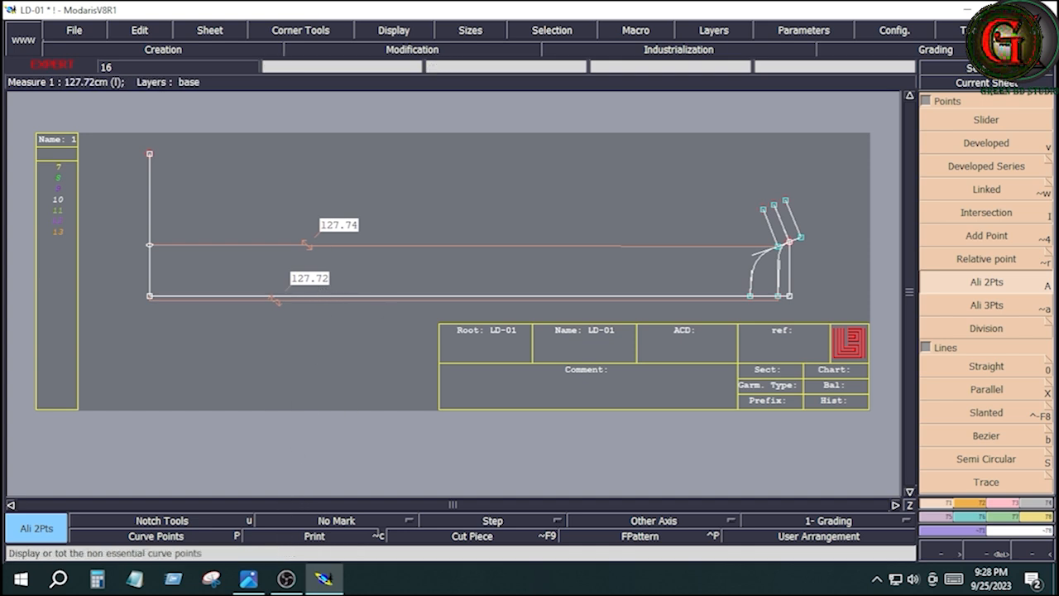
Calculate 130 minus 127.72 in the Calculator, then return to the pattern.
{"action": "left_click", "coordinate": [97, 579]}
{"action": "left_click_drag", "start_coordinate": [130, 125], "coordinate": [654, 136]}
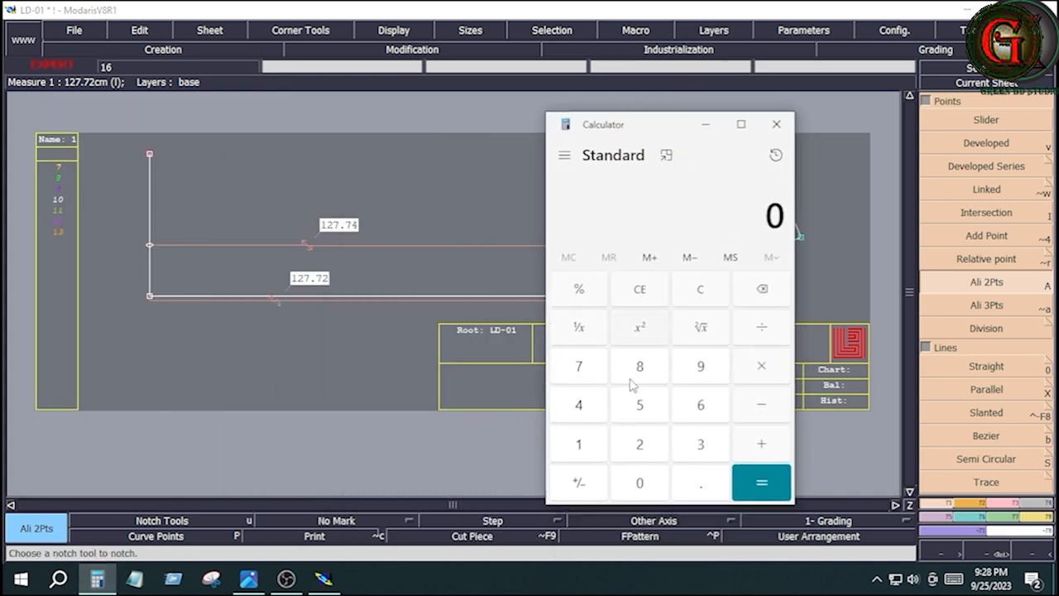
{"action": "left_click", "coordinate": [588, 453]}
{"action": "left_click", "coordinate": [700, 455]}
{"action": "left_click", "coordinate": [649, 488]}
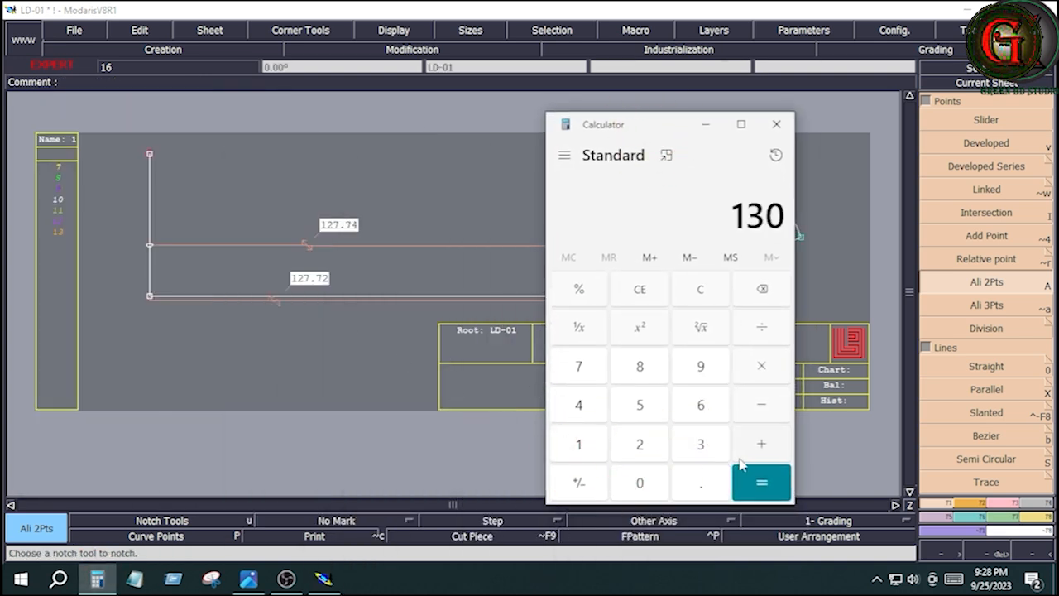
{"action": "left_click", "coordinate": [759, 414]}
{"action": "left_click", "coordinate": [580, 451]}
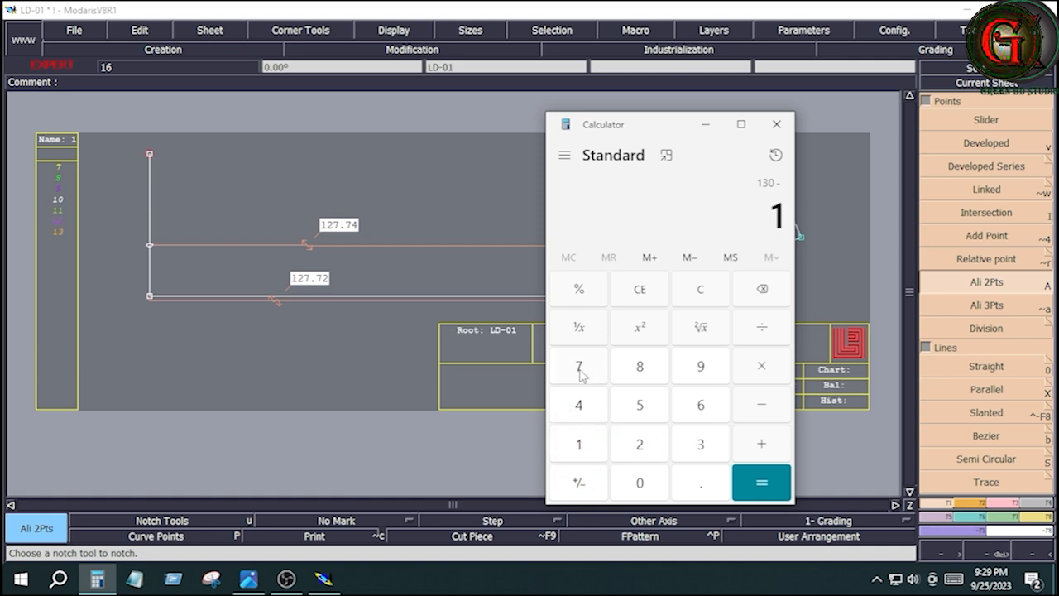
{"action": "left_click", "coordinate": [636, 442]}
{"action": "left_click", "coordinate": [590, 371]}
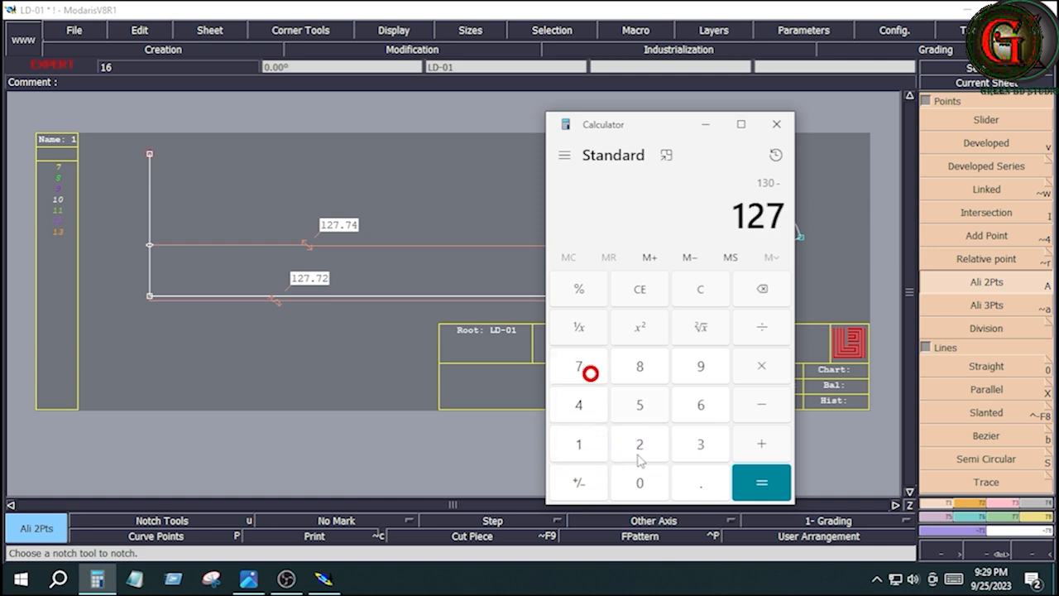
{"action": "left_click", "coordinate": [699, 489]}
{"action": "left_click", "coordinate": [579, 367]}
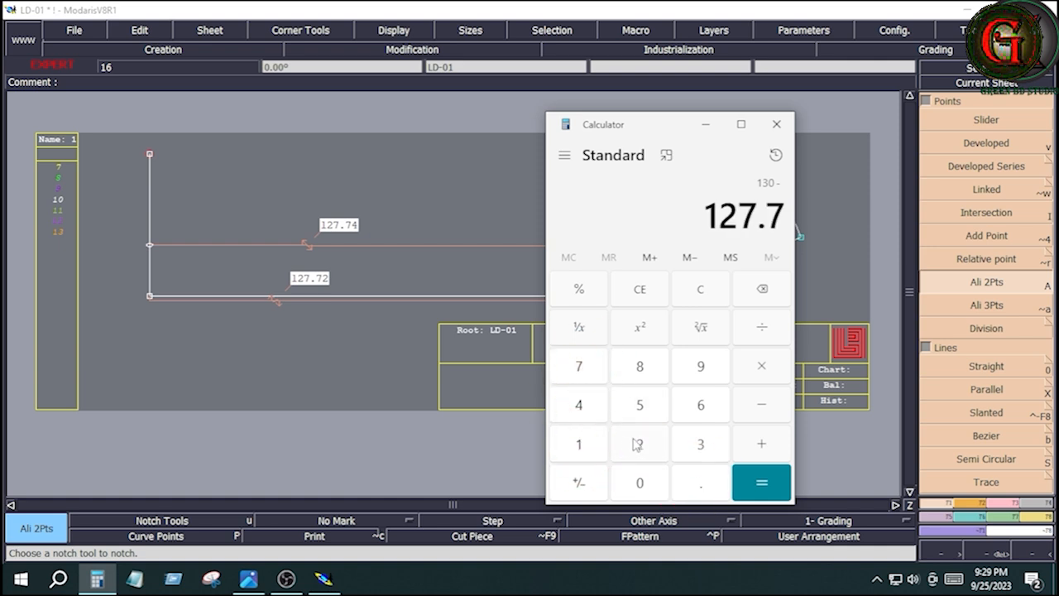
{"action": "left_click", "coordinate": [636, 442]}
{"action": "left_click", "coordinate": [749, 486]}
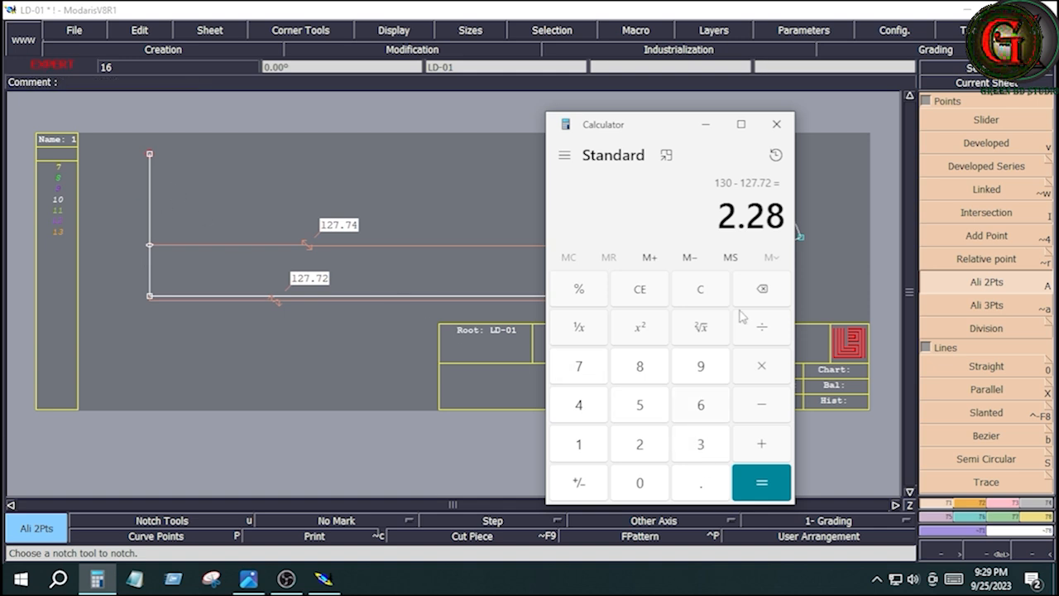
{"action": "left_click", "coordinate": [706, 125]}
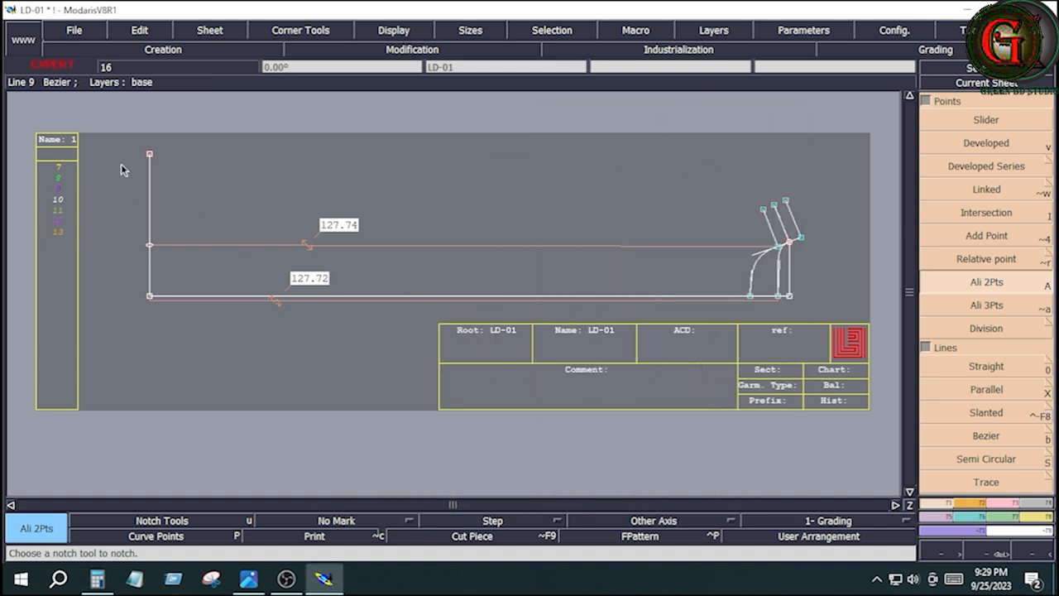
Select the end points of the vertical hem line and move them by -2.28 cm in X and 0 in Y.
{"action": "key", "text": "shift+f"}
{"action": "key", "text": "shift+f"}
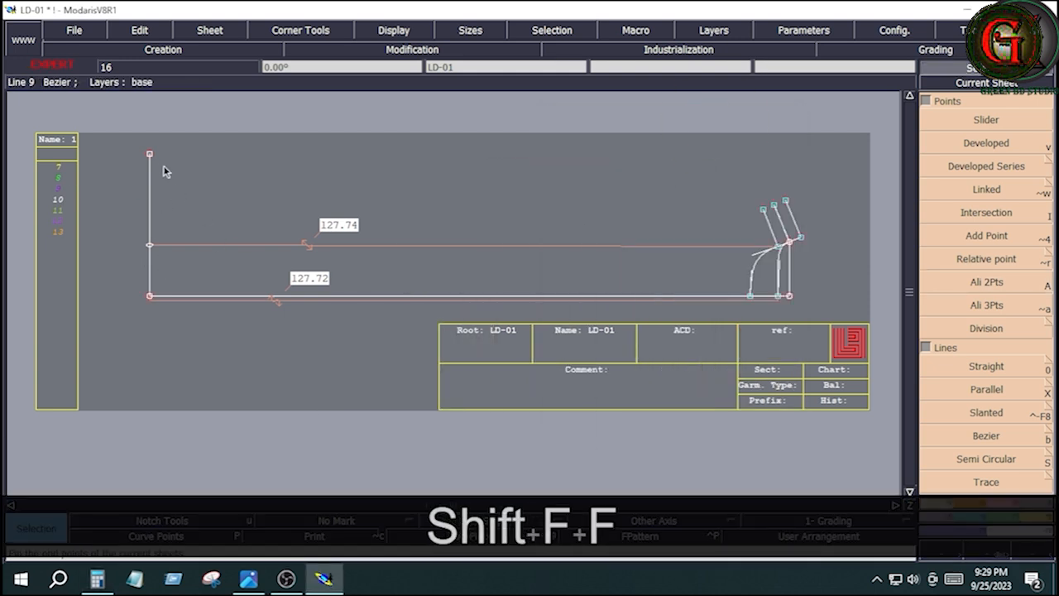
{"action": "left_click", "coordinate": [171, 288]}
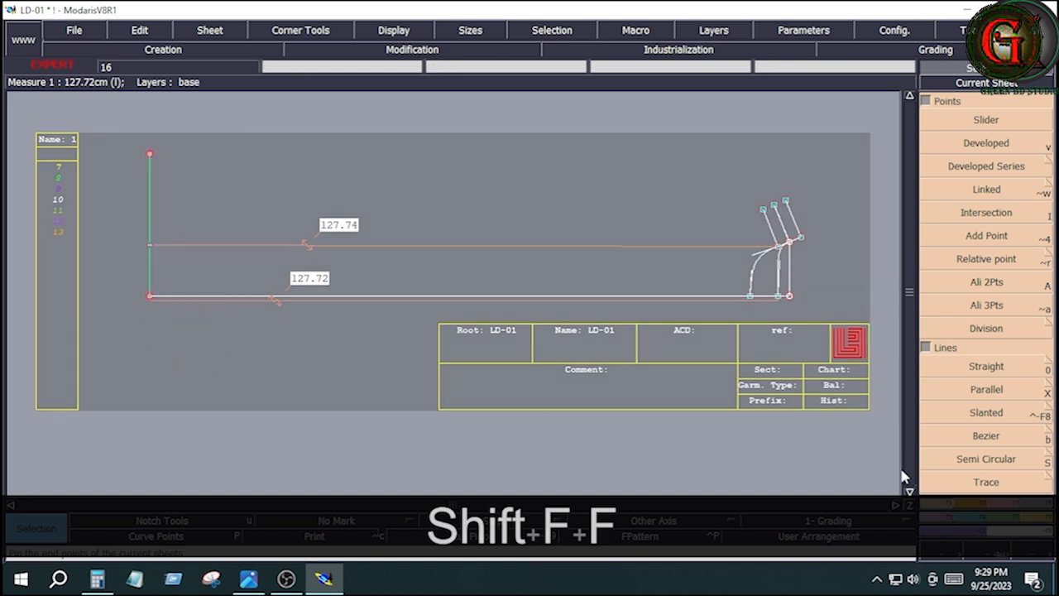
{"action": "left_click", "coordinate": [1006, 496]}
{"action": "left_click", "coordinate": [986, 142]}
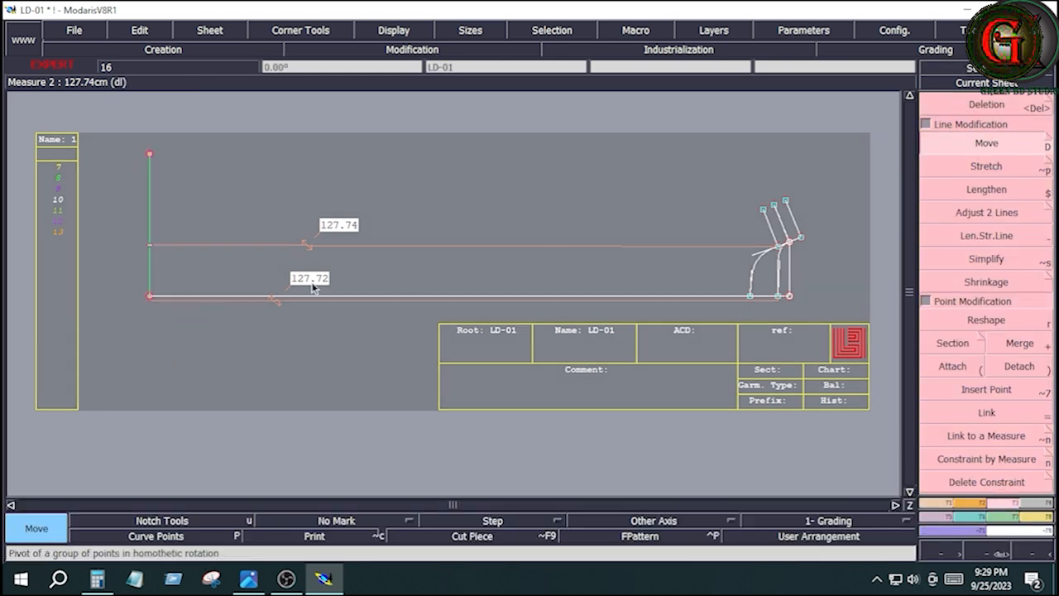
{"action": "left_click", "coordinate": [147, 282]}
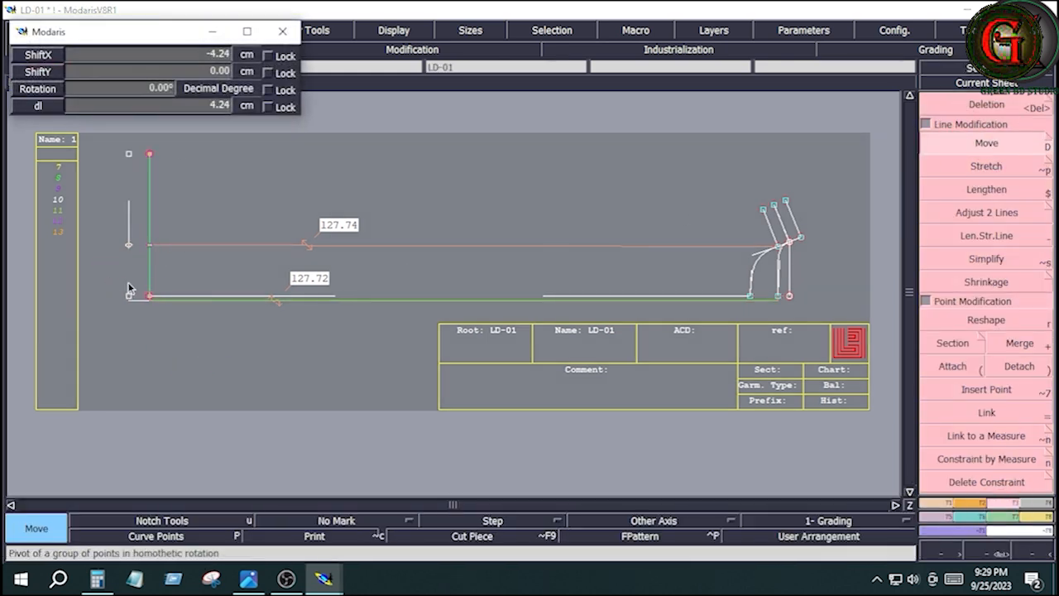
{"action": "type", "text": "-2.28"}
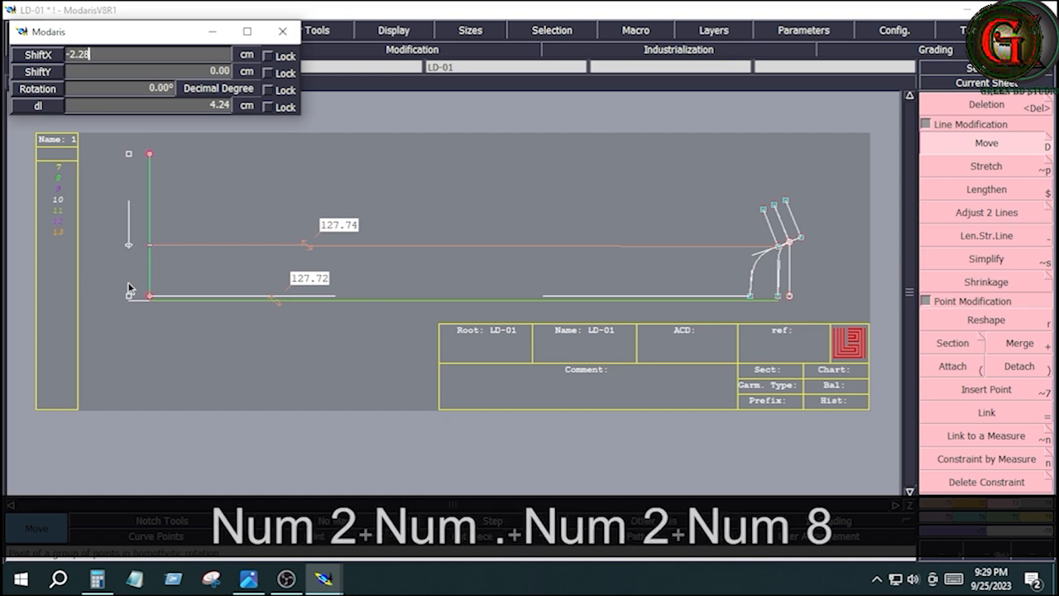
{"action": "key", "text": "Return"}
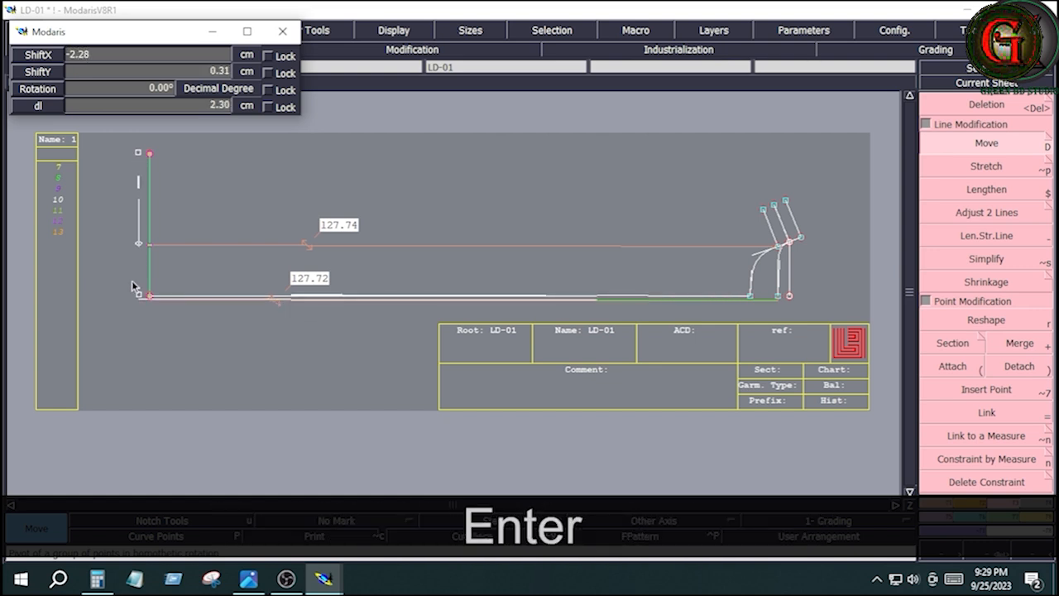
{"action": "key", "text": "Down"}
{"action": "type", "text": "0"}
{"action": "key", "text": "Down"}
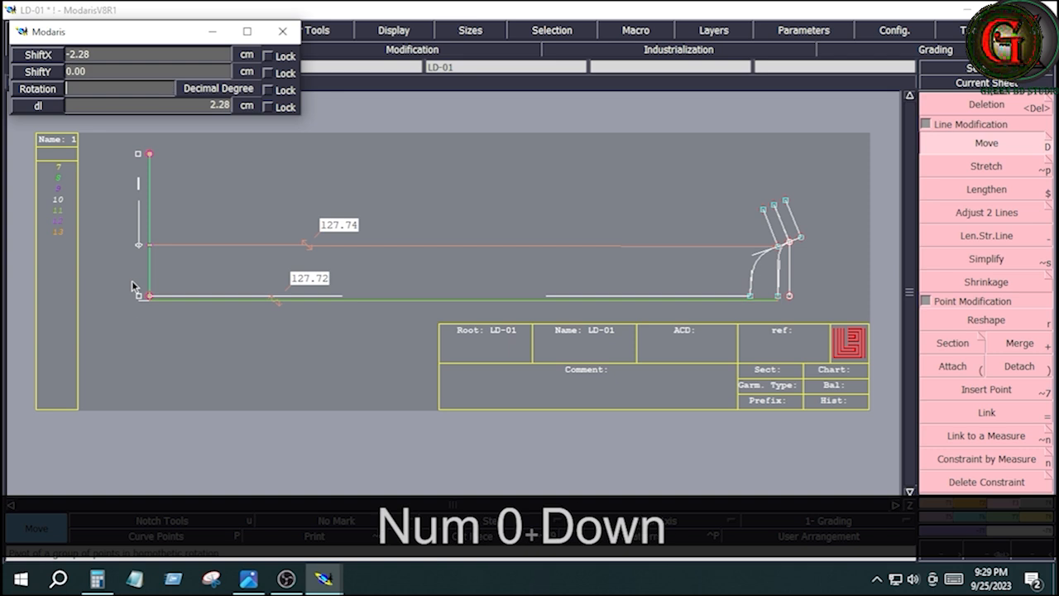
{"action": "left_click", "coordinate": [206, 380]}
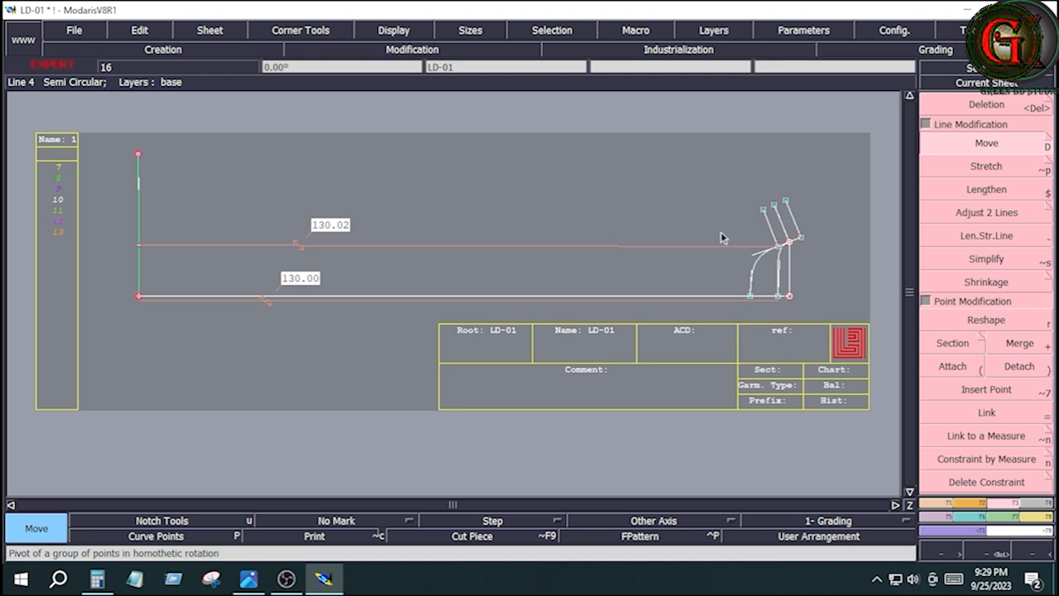
Save the LD-01 model, continuing past the anomaly warnings.
{"action": "left_click", "coordinate": [73, 33]}
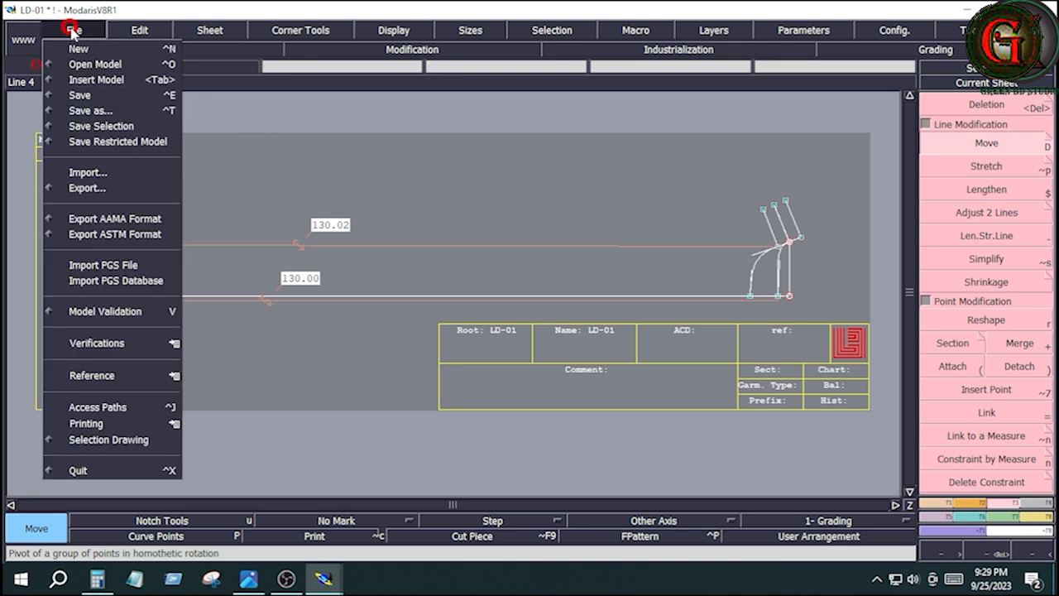
{"action": "left_click", "coordinate": [96, 96]}
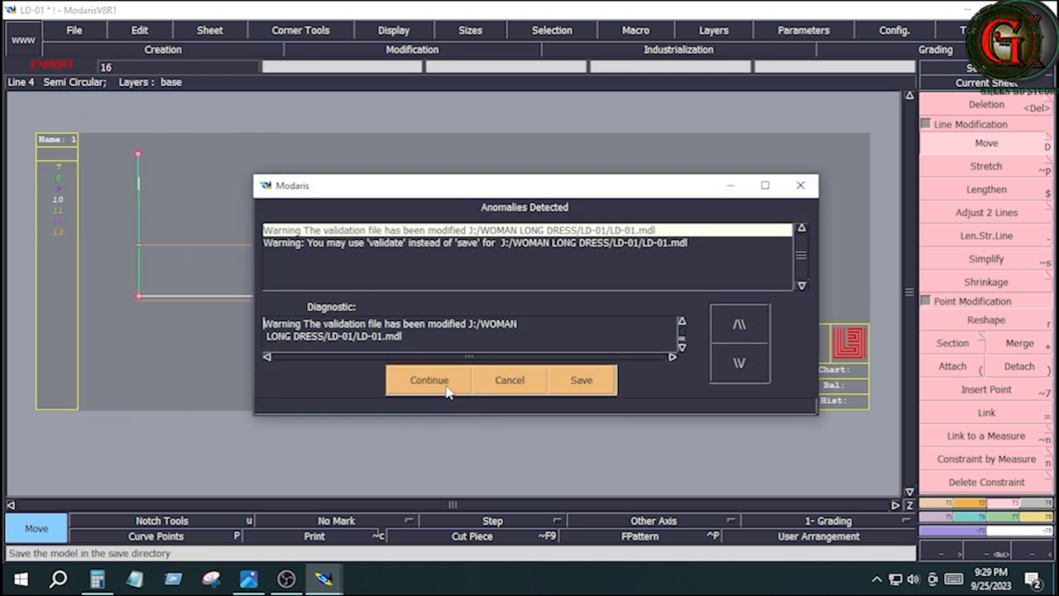
{"action": "left_click", "coordinate": [445, 384]}
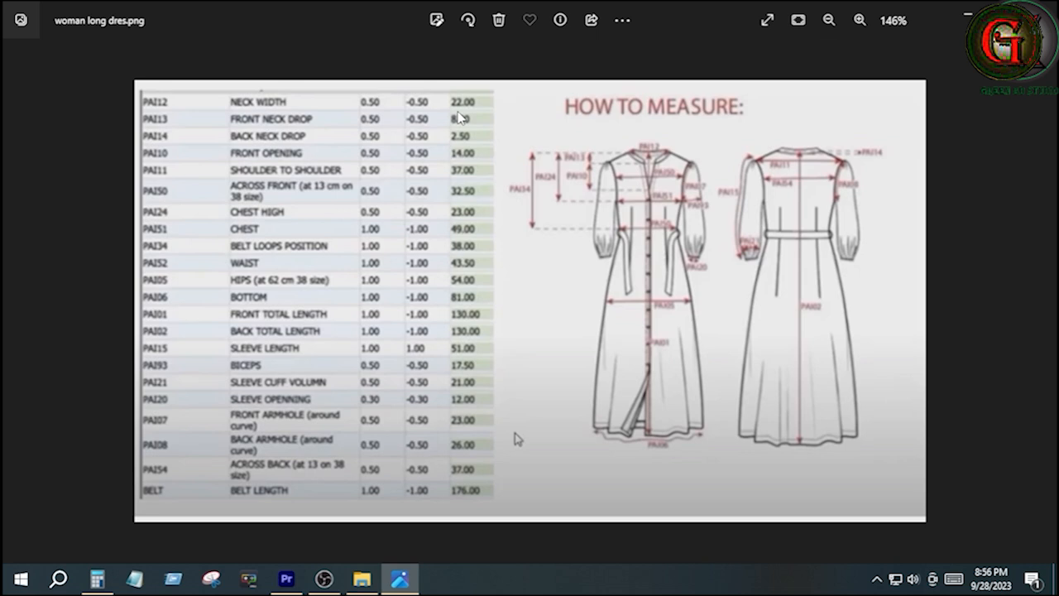
Divide the tech pack's 22 cm neck width by 2.5 in the Calculator and examine the front measuring sketch.
{"action": "scroll", "coordinate": [514, 439], "scroll_direction": "up", "scroll_amount": 1}
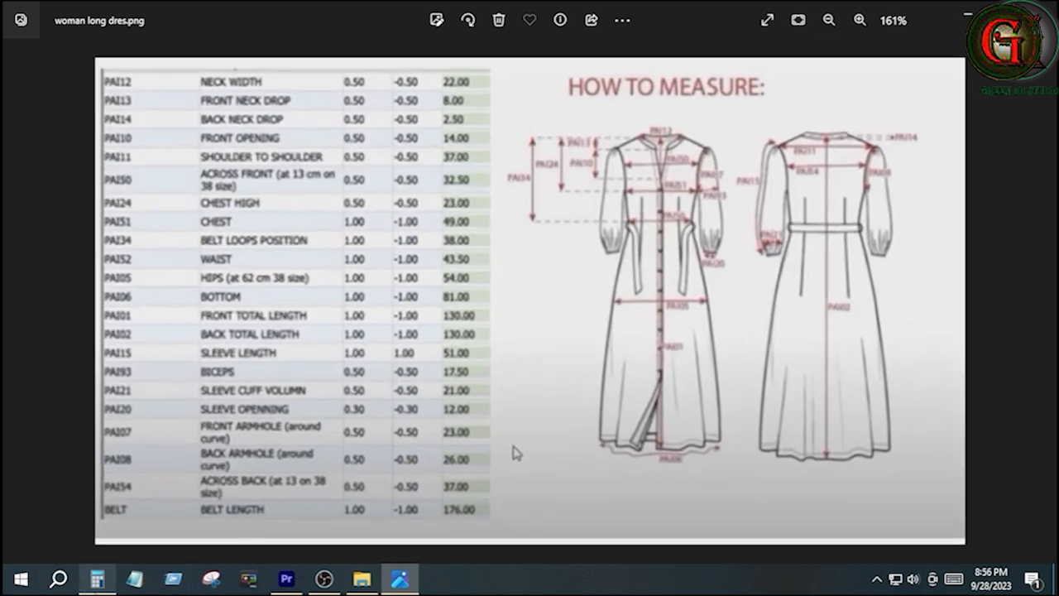
{"action": "left_click", "coordinate": [97, 580]}
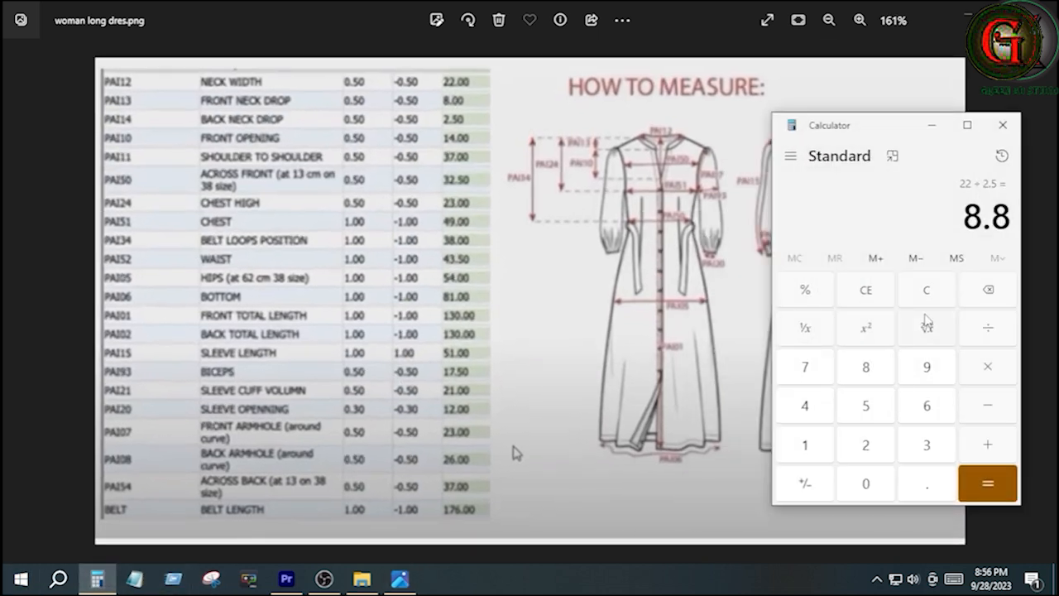
{"action": "left_click", "coordinate": [926, 306]}
{"action": "left_click", "coordinate": [871, 446]}
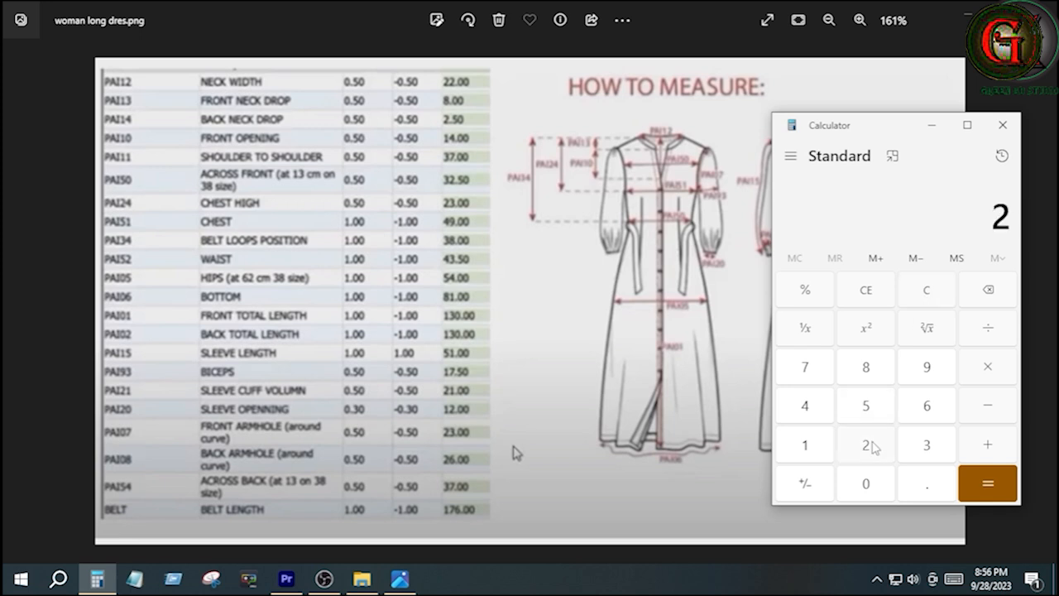
{"action": "left_click", "coordinate": [870, 446]}
{"action": "left_click", "coordinate": [981, 335]}
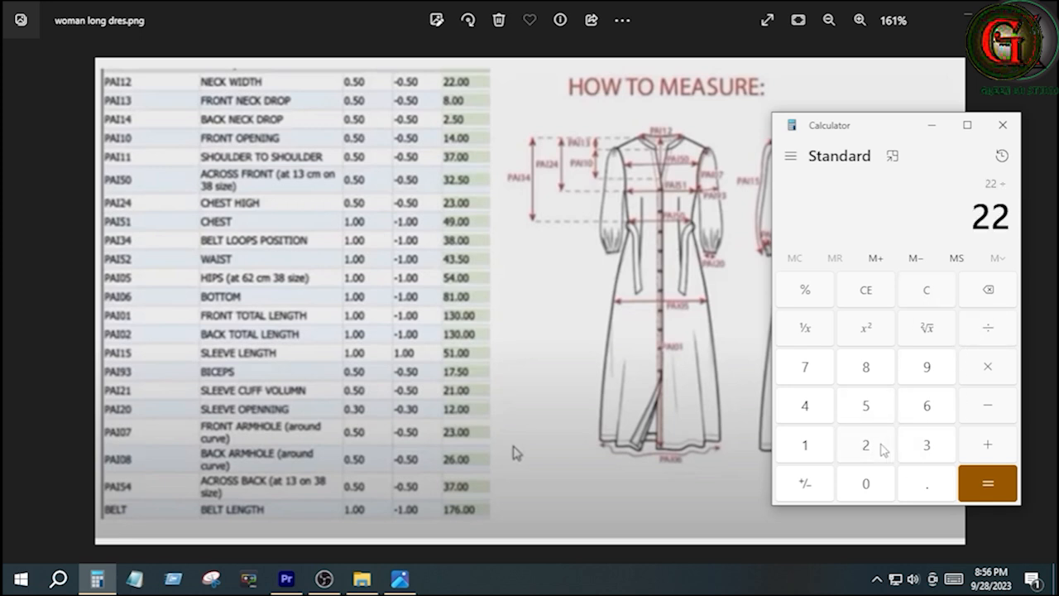
{"action": "left_click", "coordinate": [884, 449]}
{"action": "left_click", "coordinate": [935, 484]}
{"action": "left_click", "coordinate": [882, 420]}
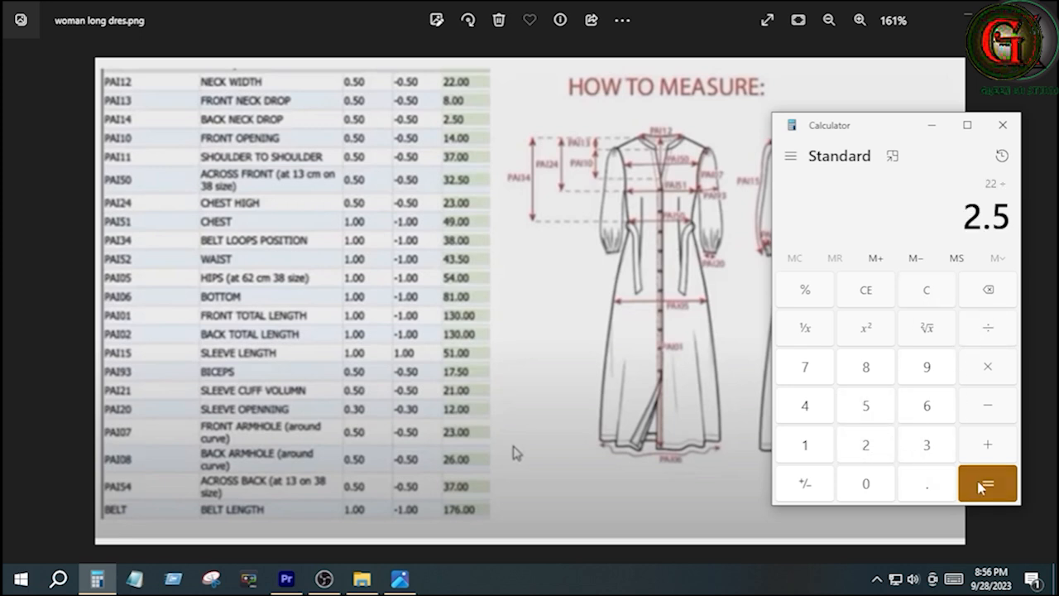
{"action": "left_click", "coordinate": [981, 487]}
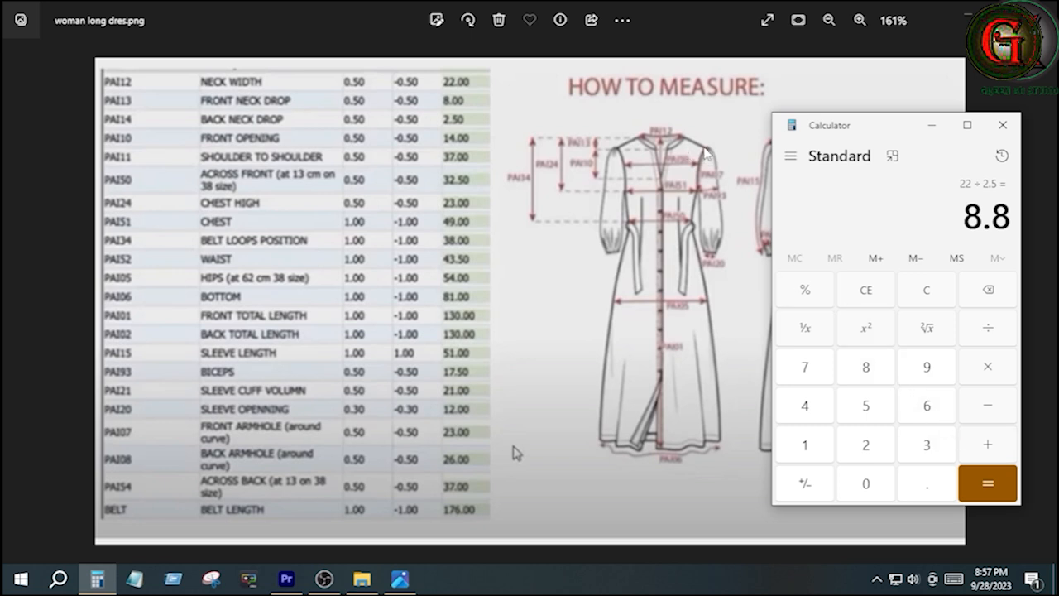
{"action": "scroll", "coordinate": [712, 157], "scroll_direction": "up", "scroll_amount": 1}
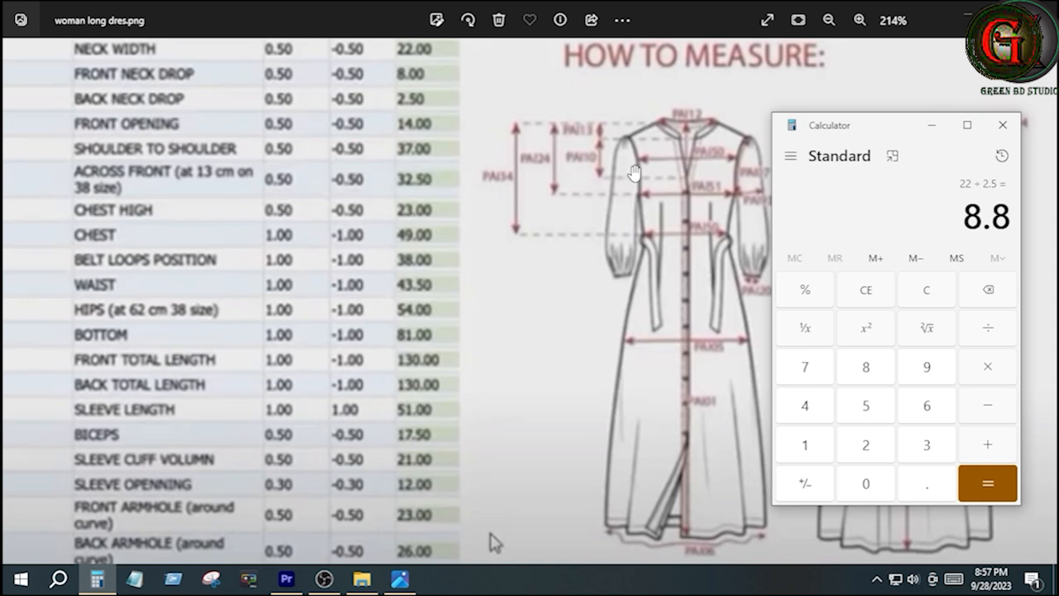
{"action": "scroll", "coordinate": [633, 172], "scroll_direction": "down", "scroll_amount": 2}
{"action": "scroll", "coordinate": [633, 171], "scroll_direction": "down", "scroll_amount": 1}
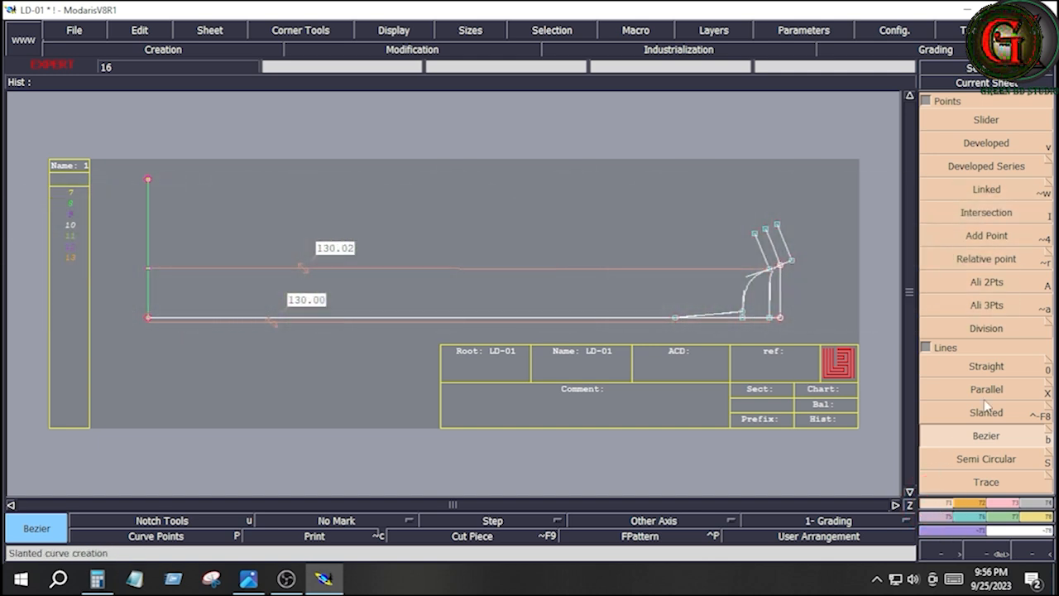
Create a parallel of the horizontal centre line at a distance of -1.25 cm, on the neckline side.
{"action": "left_click", "coordinate": [990, 397]}
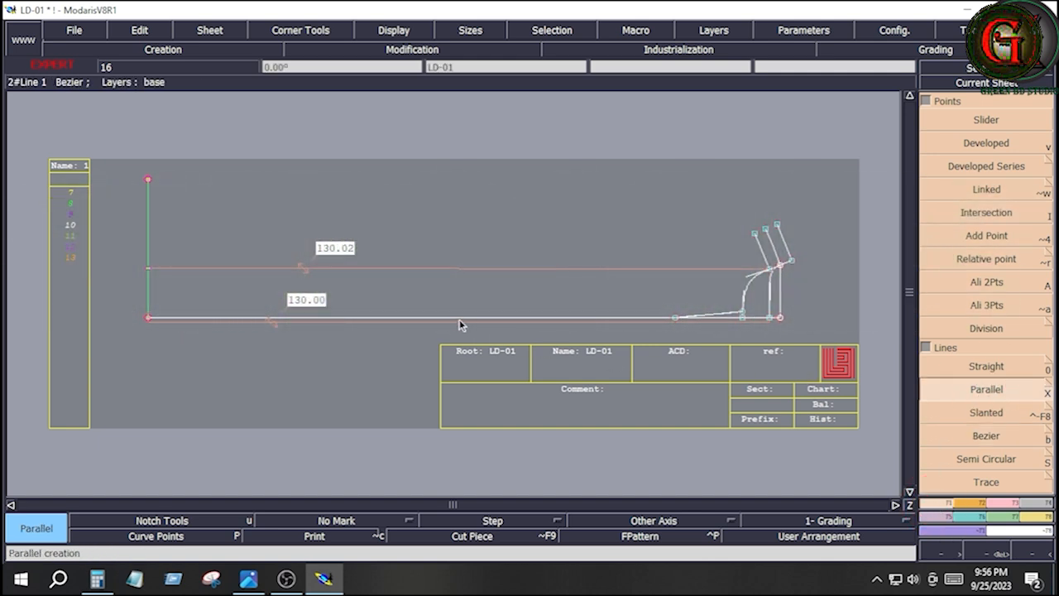
{"action": "left_click", "coordinate": [430, 321]}
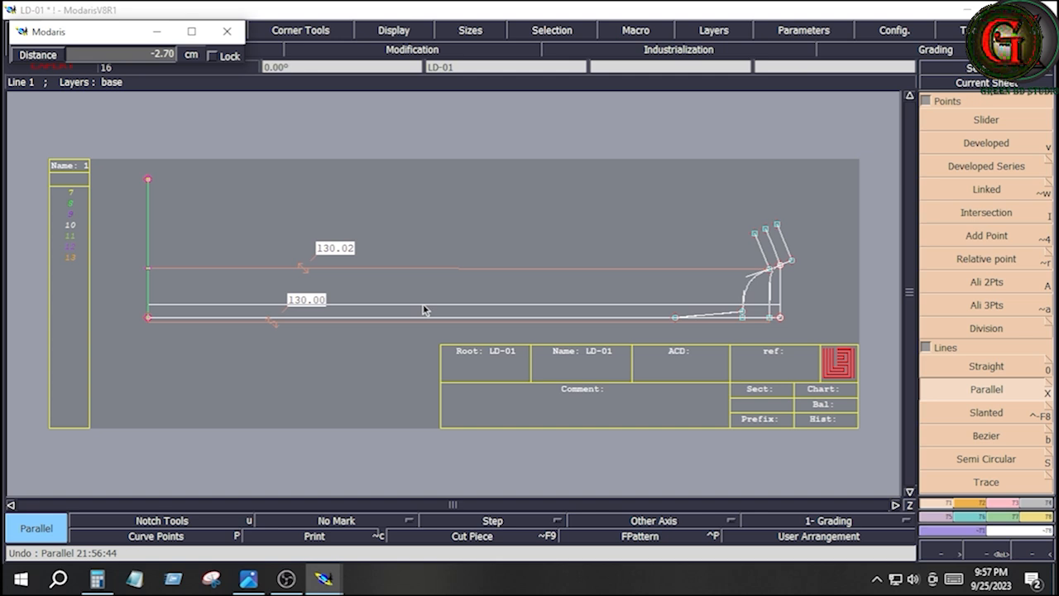
{"action": "key", "text": "Down"}
{"action": "type", "text": "-"}
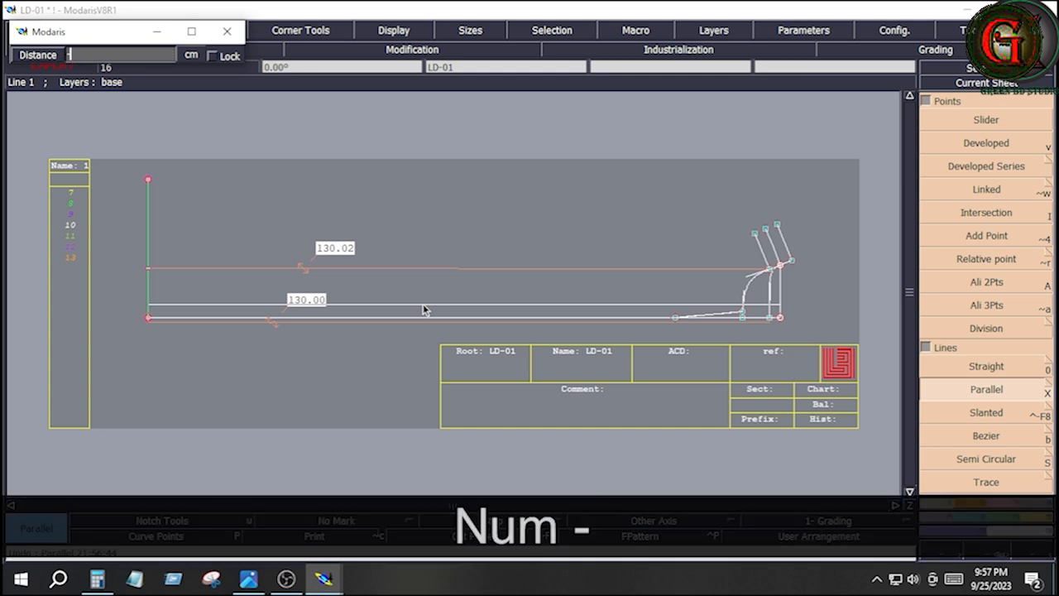
{"action": "type", "text": "1.25"}
{"action": "key", "text": "Return"}
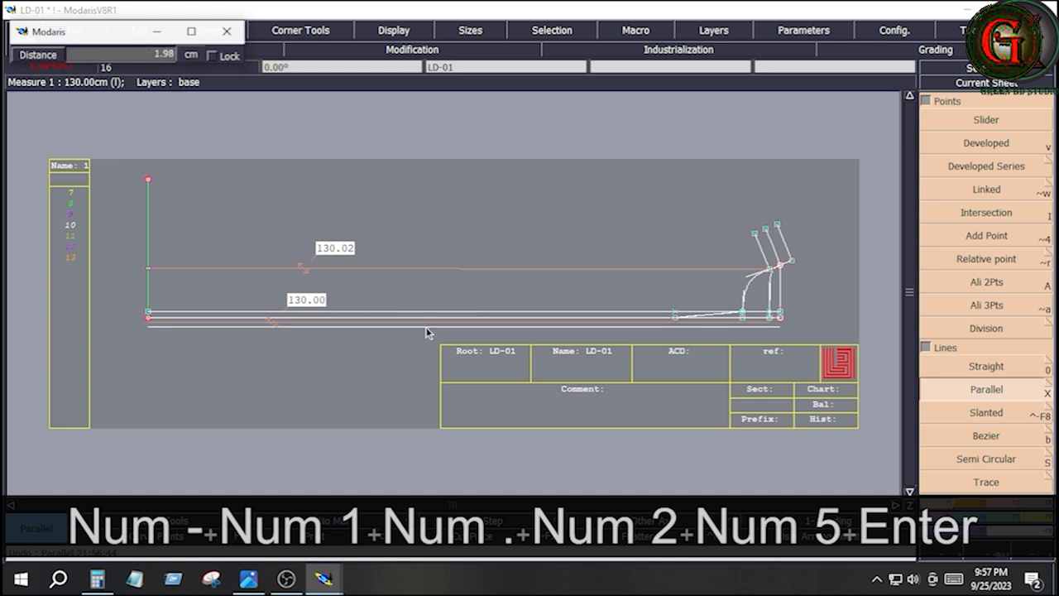
Create a second parallel of the centre line at 1.25 cm on its opposite side.
{"action": "key", "text": "Down"}
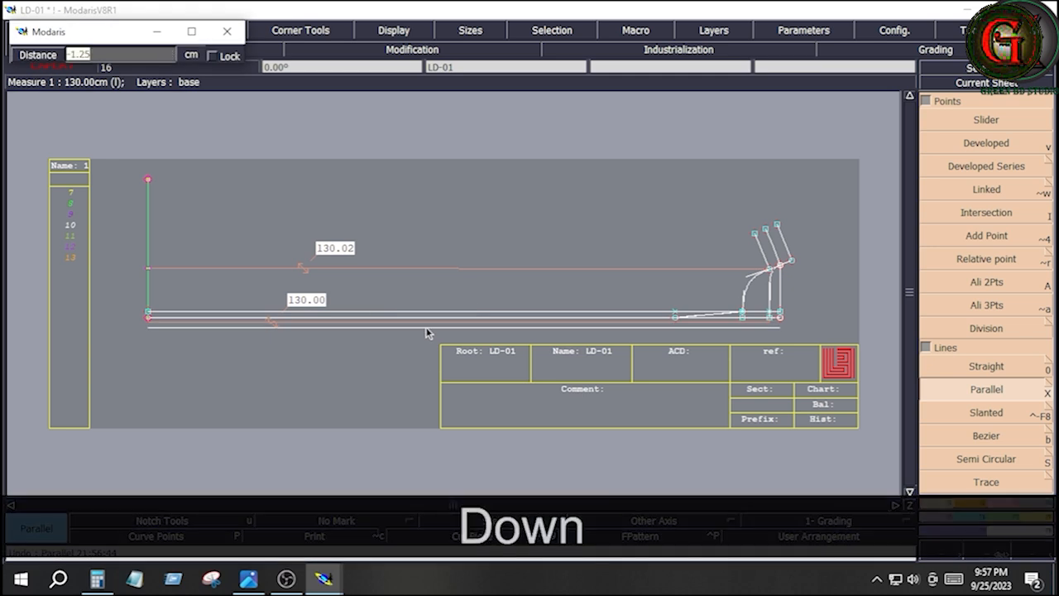
{"action": "type", "text": "1.25"}
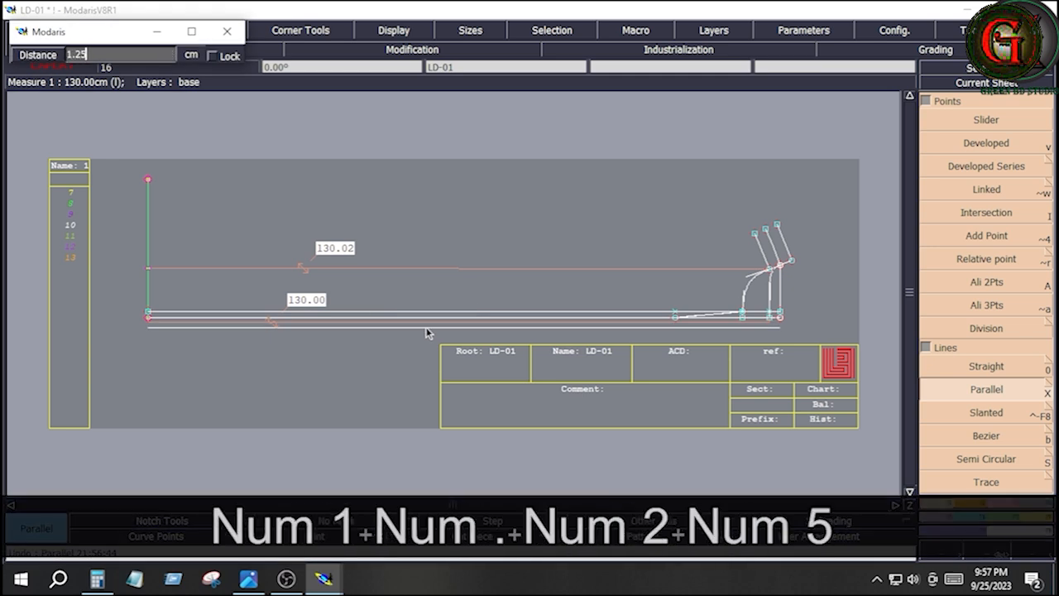
{"action": "key", "text": "Return"}
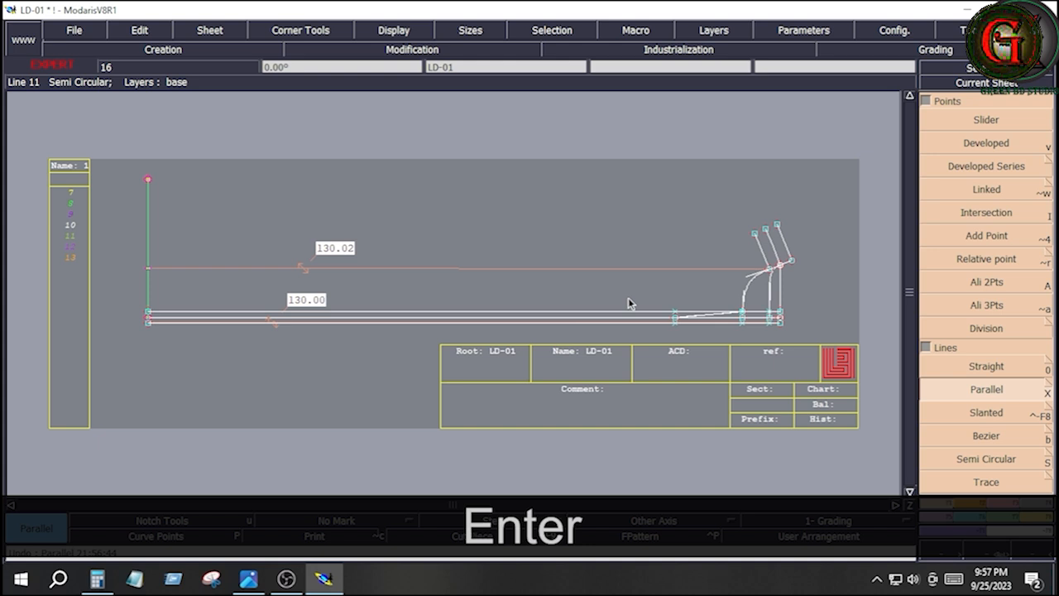
Create a parallel of the slanted front opening line at a distance of 1.25 cm, on its lower side.
{"action": "middle_click", "coordinate": [613, 279]}
{"action": "left_click_drag", "start_coordinate": [615, 279], "coordinate": [786, 349]}
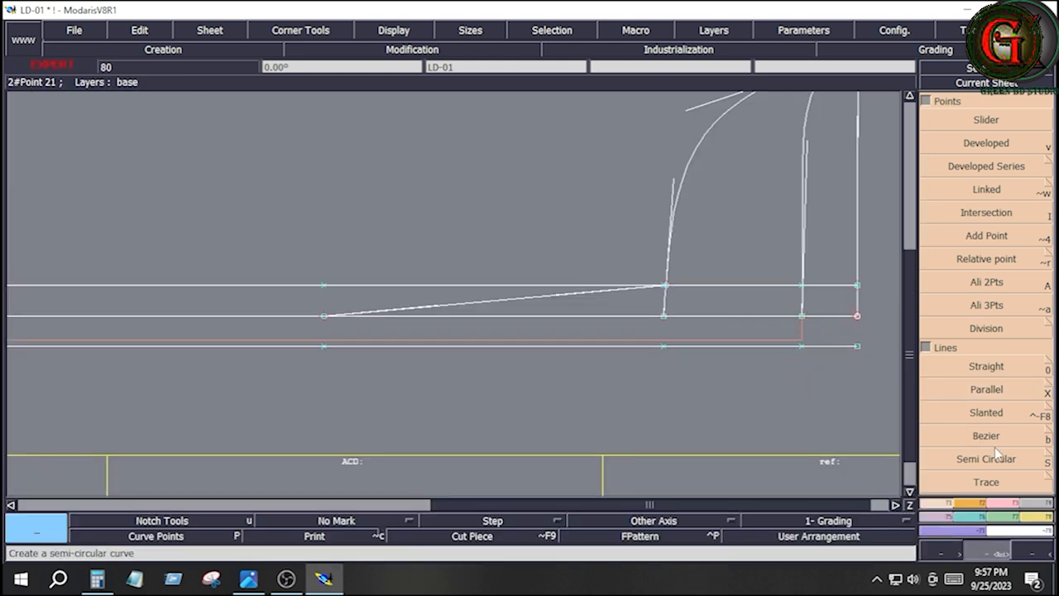
{"action": "left_click", "coordinate": [992, 394]}
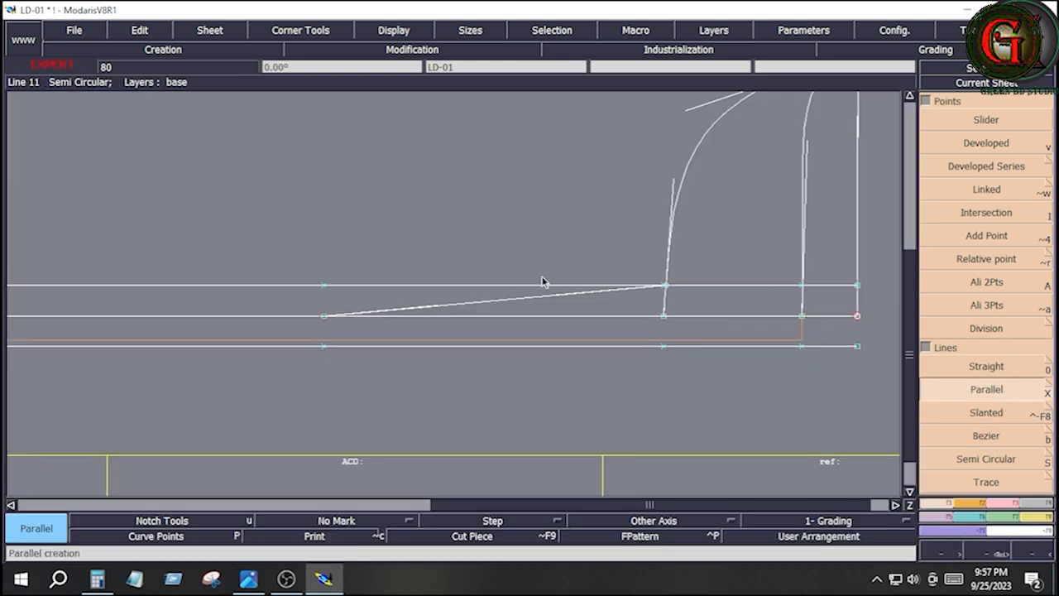
{"action": "left_click", "coordinate": [490, 305]}
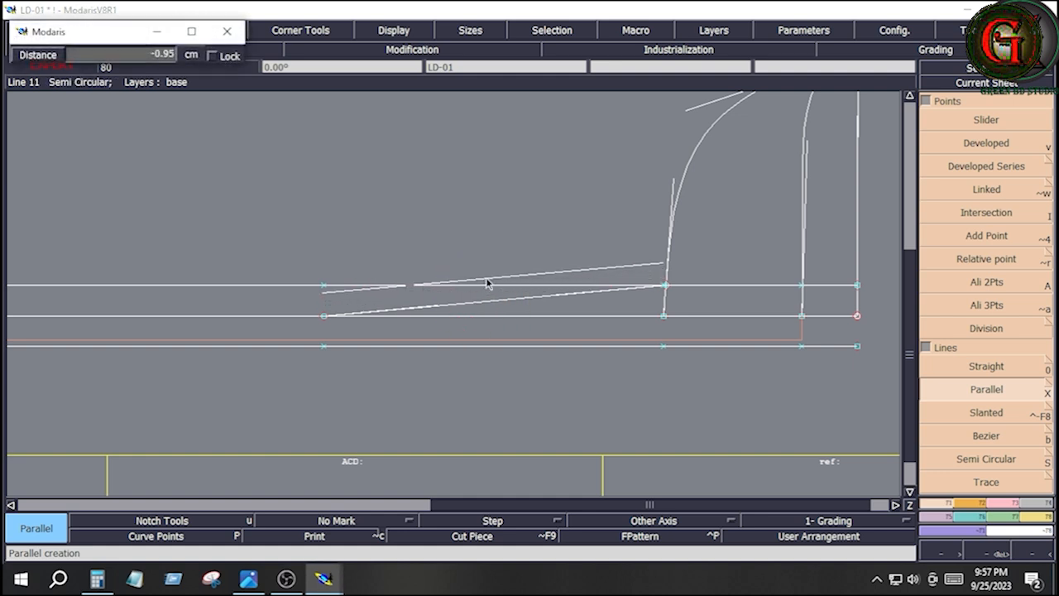
{"action": "key", "text": "Down"}
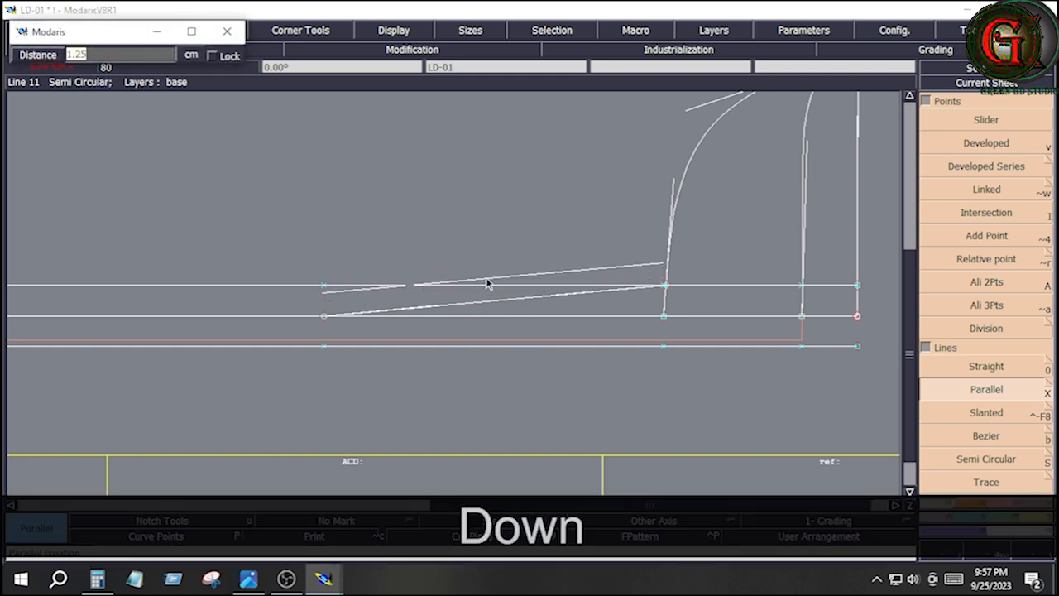
{"action": "left_click", "coordinate": [485, 335]}
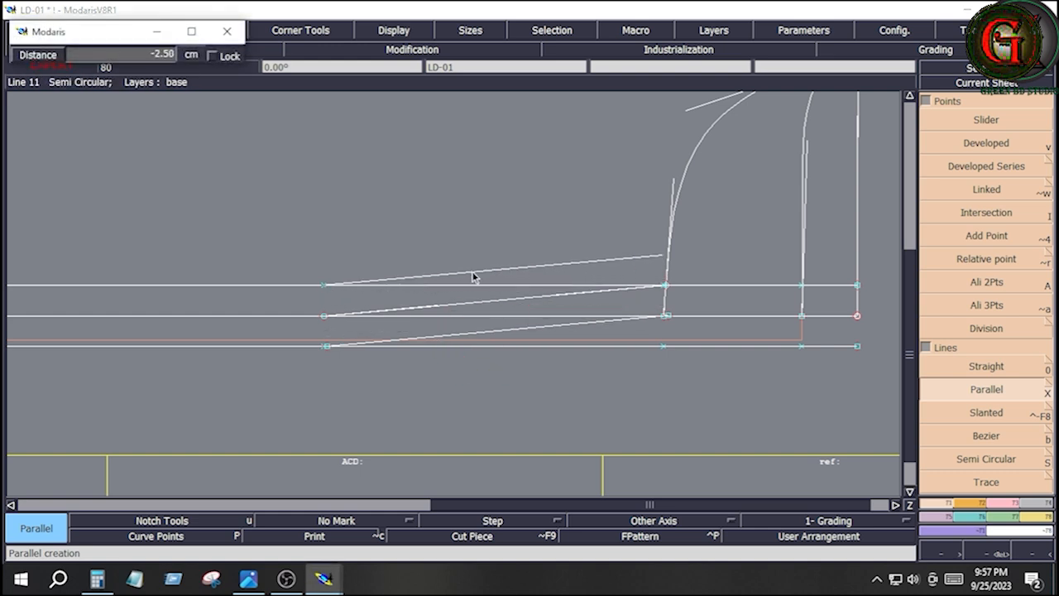
Create a parallel of the lowest slanted line at -2.5 cm, towards the neckline side.
{"action": "key", "text": "Down"}
{"action": "type", "text": "-"}
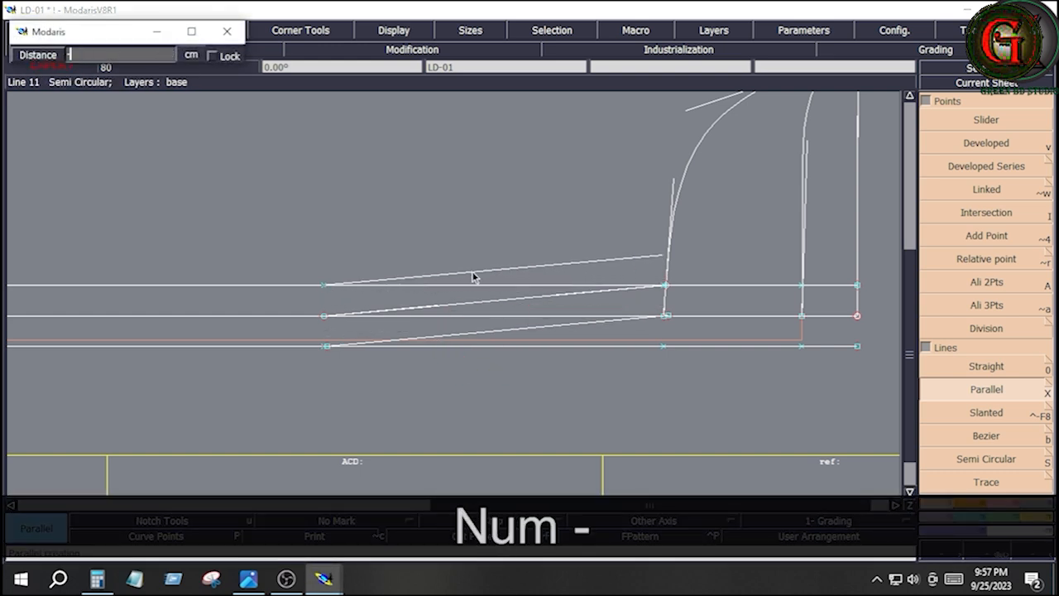
{"action": "type", "text": "2.5"}
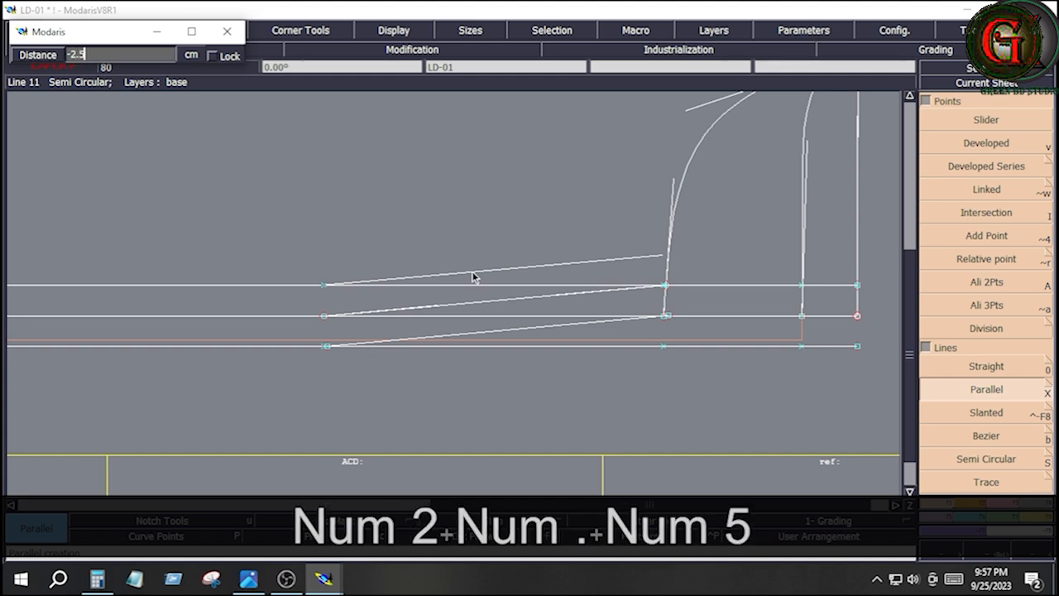
{"action": "key", "text": "Return"}
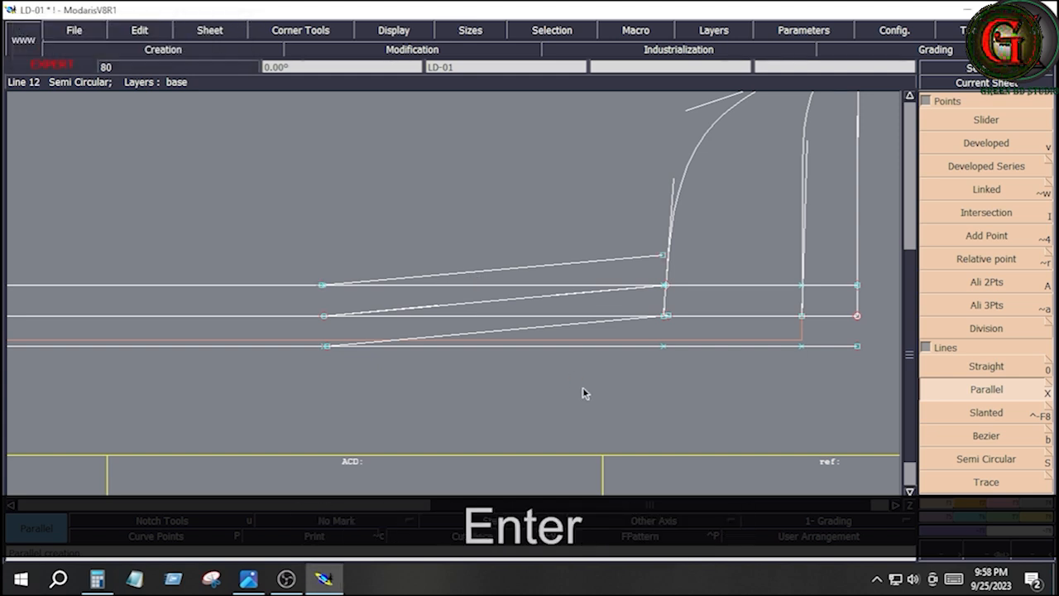
Adjust the slanted parallels to the neckline curve and the outer horizontal lines, trimming them at their junctions with Adjust 2 Lines.
{"action": "left_click", "coordinate": [998, 503]}
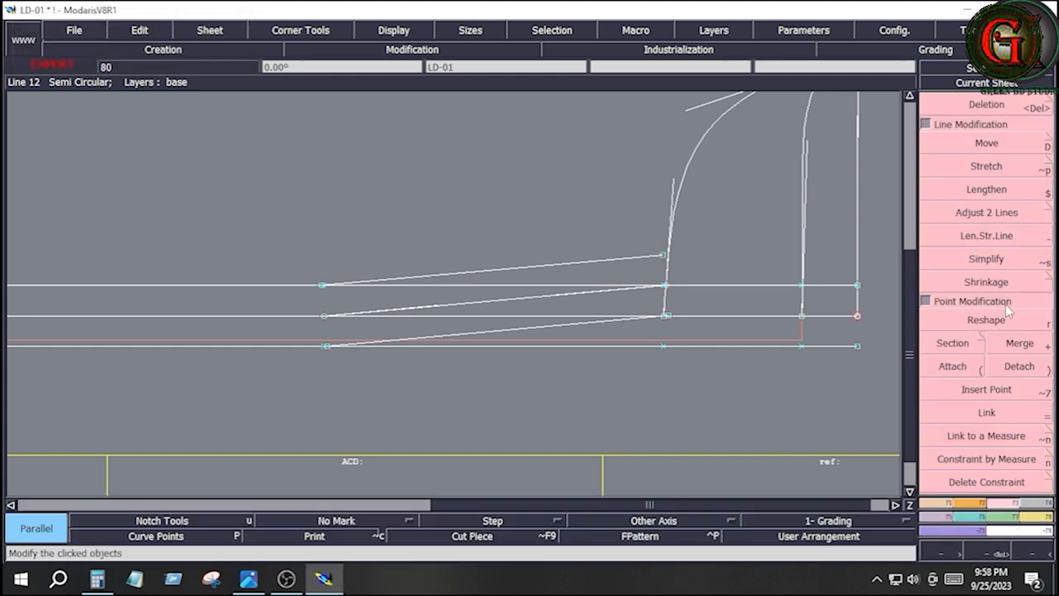
{"action": "left_click", "coordinate": [985, 212]}
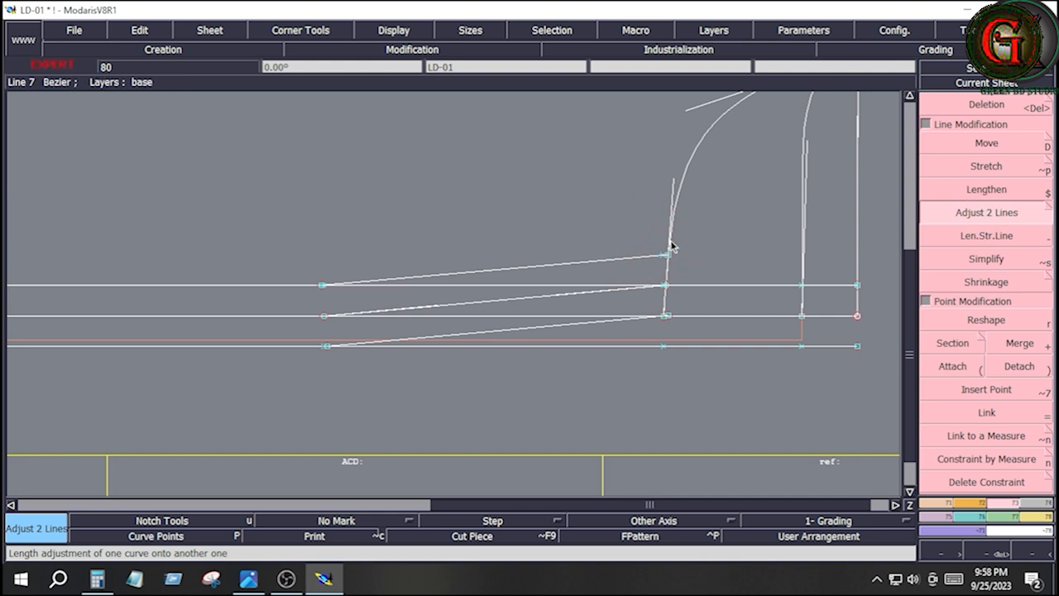
{"action": "left_click", "coordinate": [269, 346]}
{"action": "left_click", "coordinate": [430, 340]}
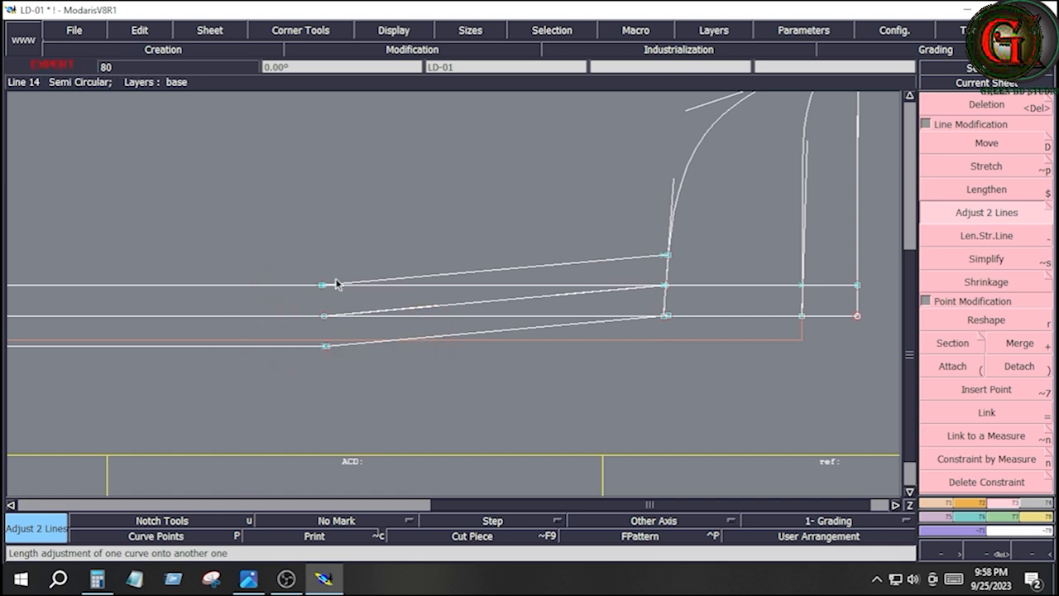
{"action": "left_click", "coordinate": [439, 277]}
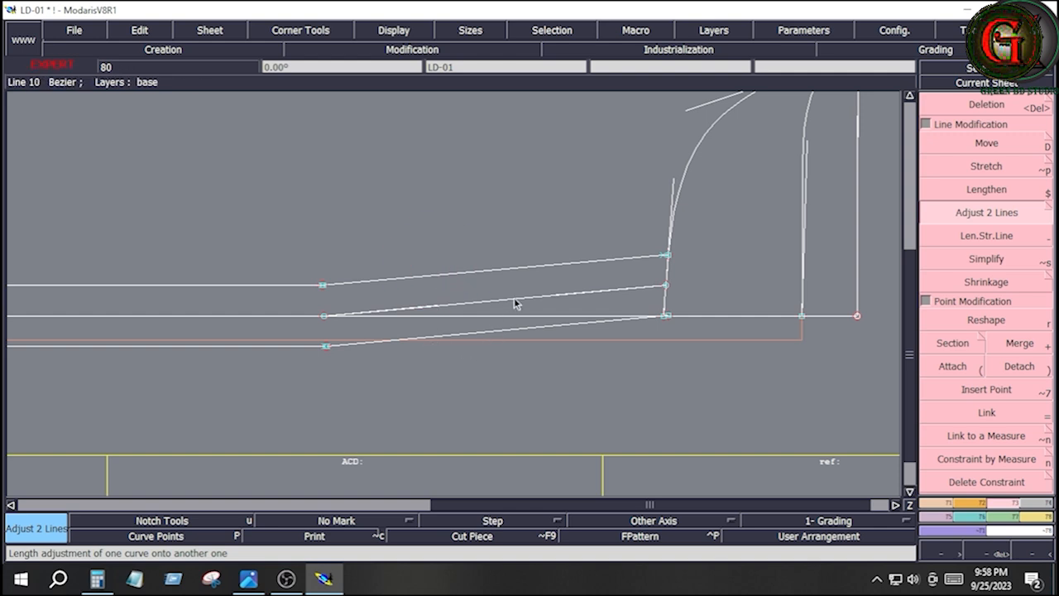
Delete the middle slanted line, then undo that deletion and the preceding line adjustments.
{"action": "key", "text": "Delete"}
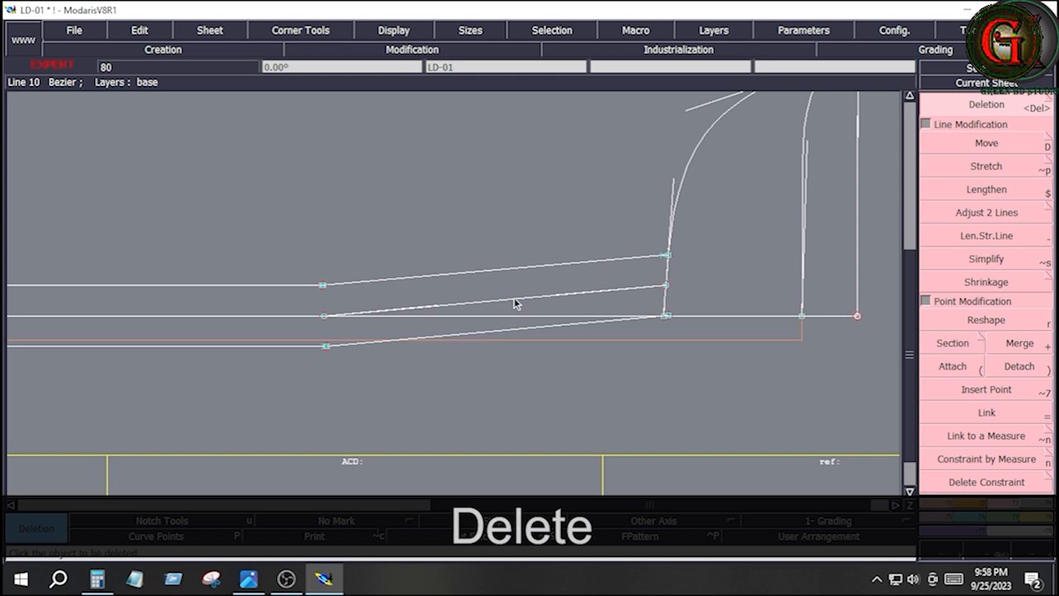
{"action": "left_click", "coordinate": [514, 303]}
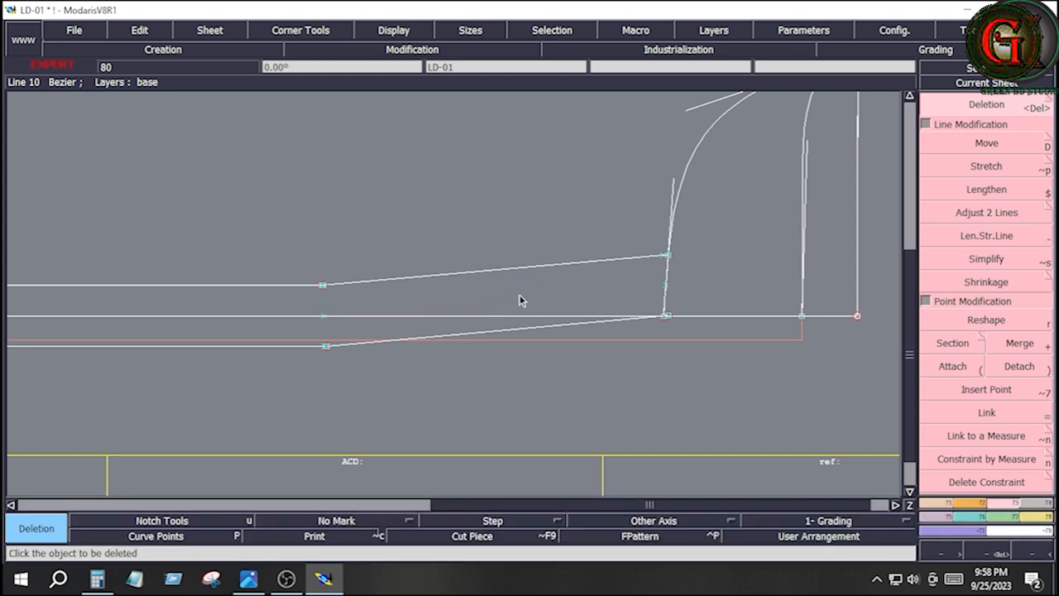
{"action": "key", "text": "ctrl+z"}
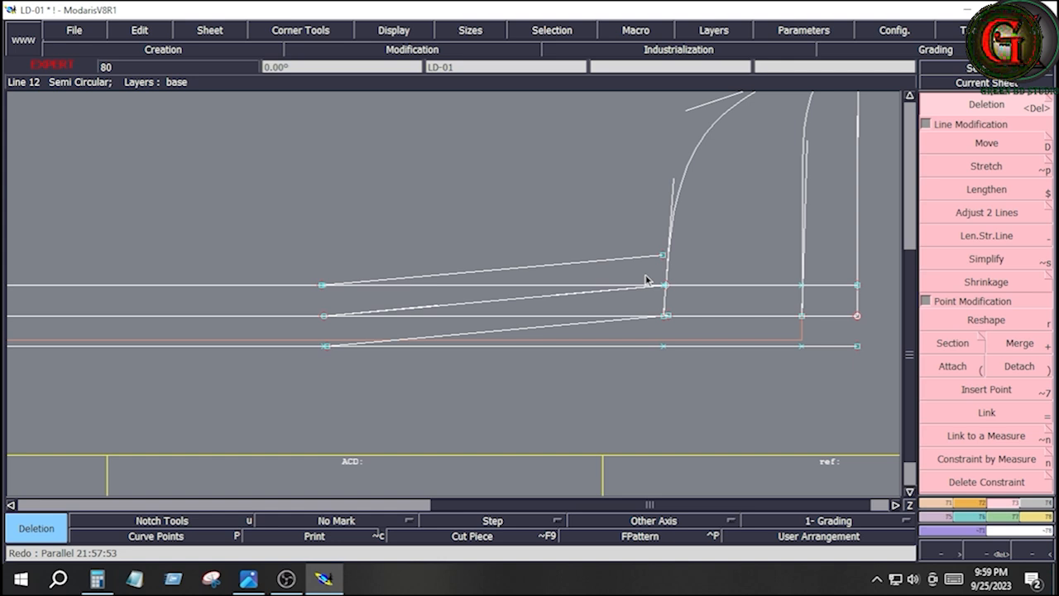
{"action": "left_click_drag", "start_coordinate": [653, 282], "coordinate": [678, 325]}
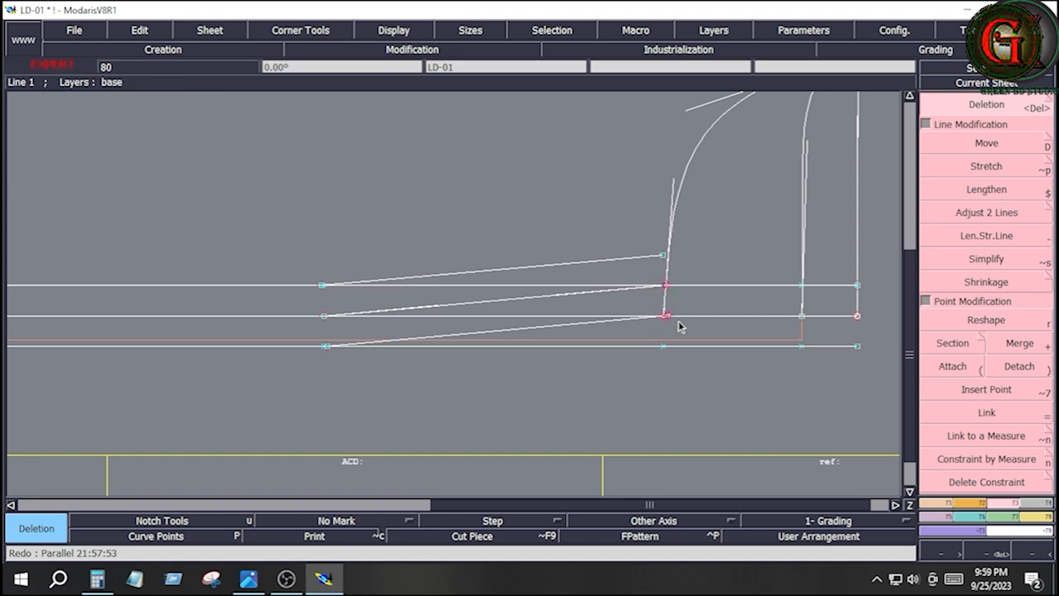
{"action": "left_click", "coordinate": [664, 385]}
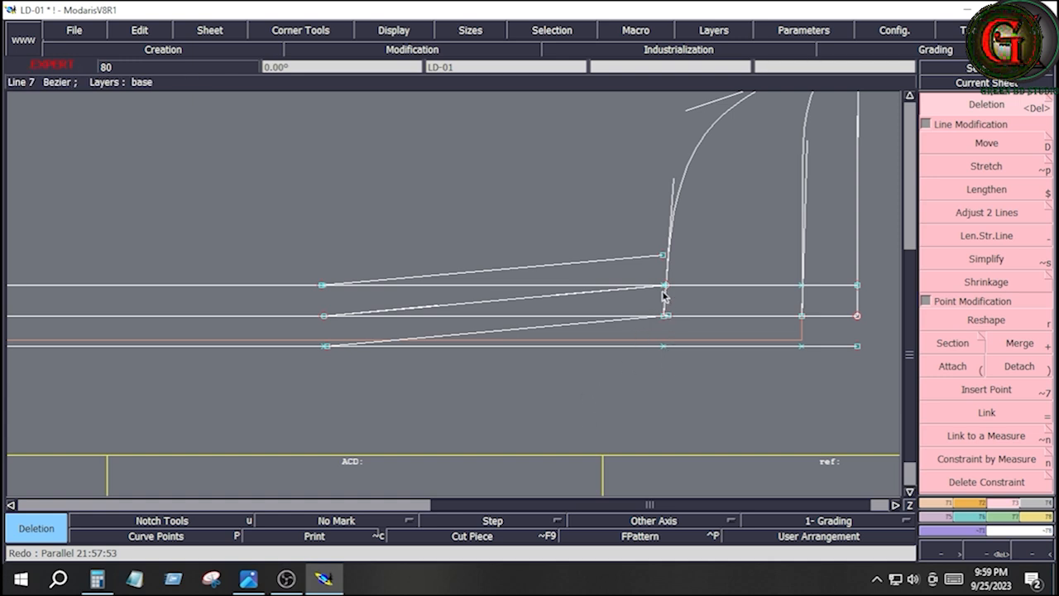
Draw a straight Bezier line about 14.2 cm long from the neckline's upper-line intersection to the opening point on the lower horizontal line.
{"action": "left_click", "coordinate": [935, 503]}
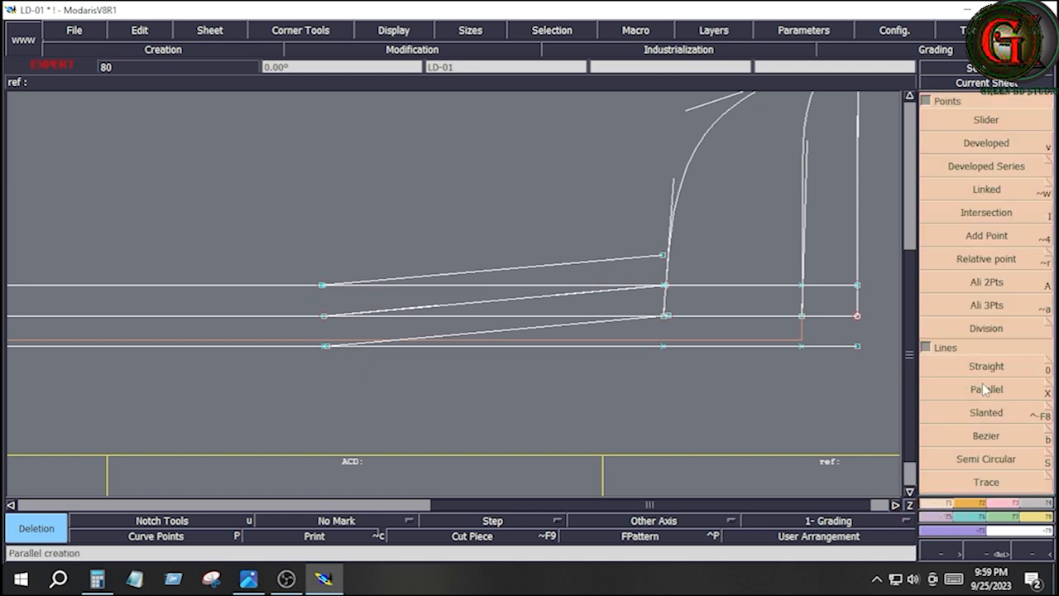
{"action": "left_click", "coordinate": [990, 439]}
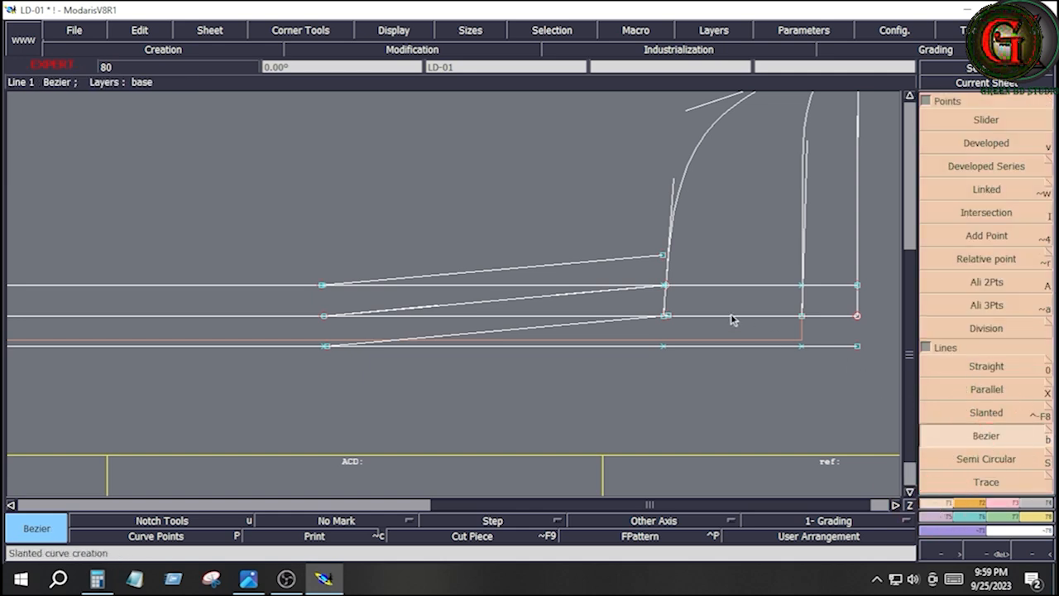
{"action": "left_click", "coordinate": [665, 285]}
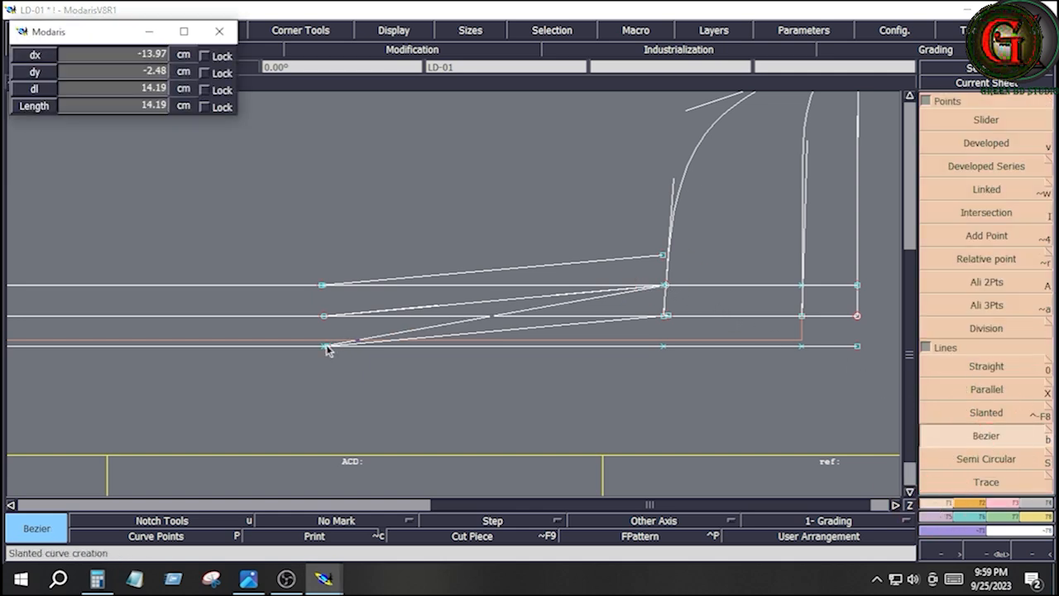
{"action": "left_click", "coordinate": [326, 346]}
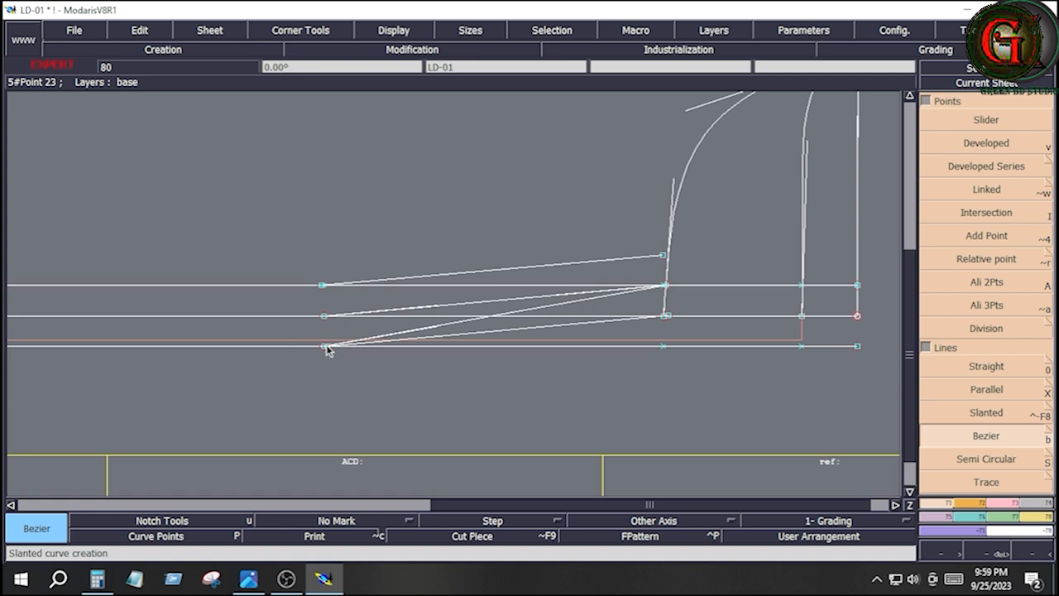
Delete the three earlier slanted lines, leaving only the new diagonal at the front opening.
{"action": "key", "text": "Delete"}
{"action": "left_click", "coordinate": [497, 332]}
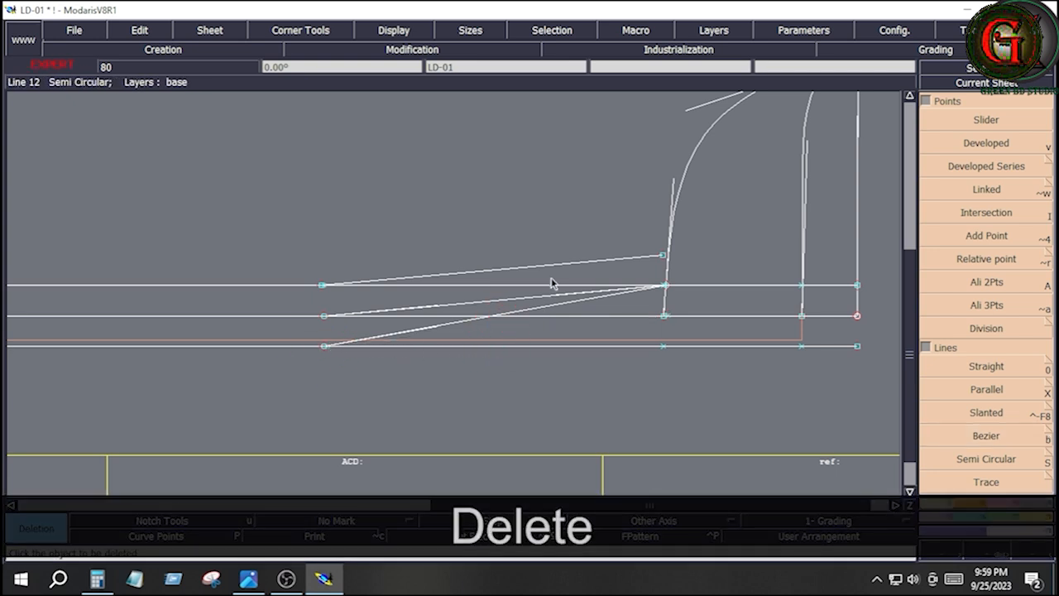
{"action": "left_click", "coordinate": [550, 264]}
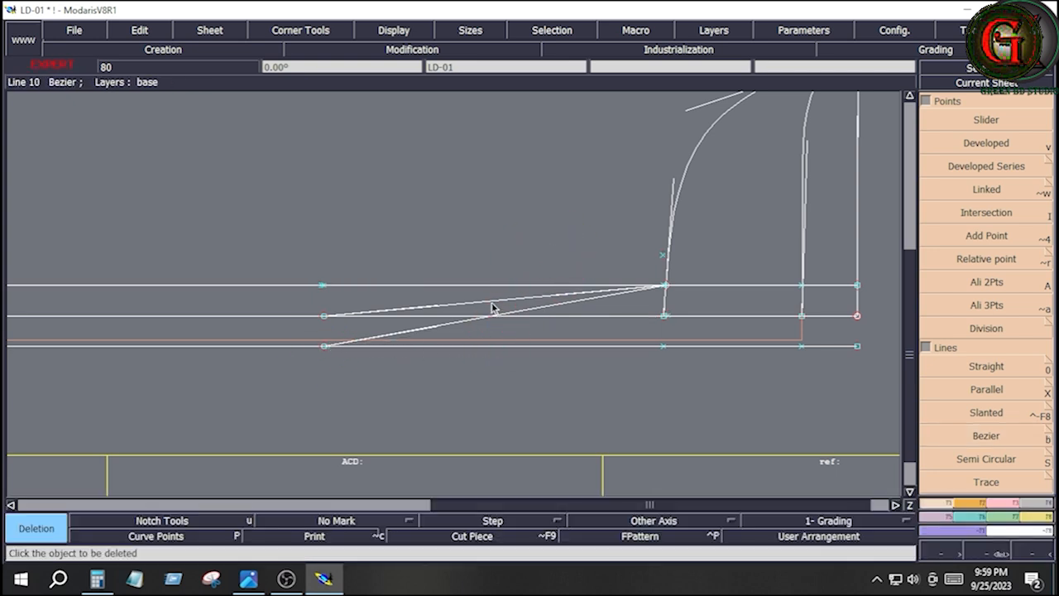
{"action": "left_click", "coordinate": [492, 306]}
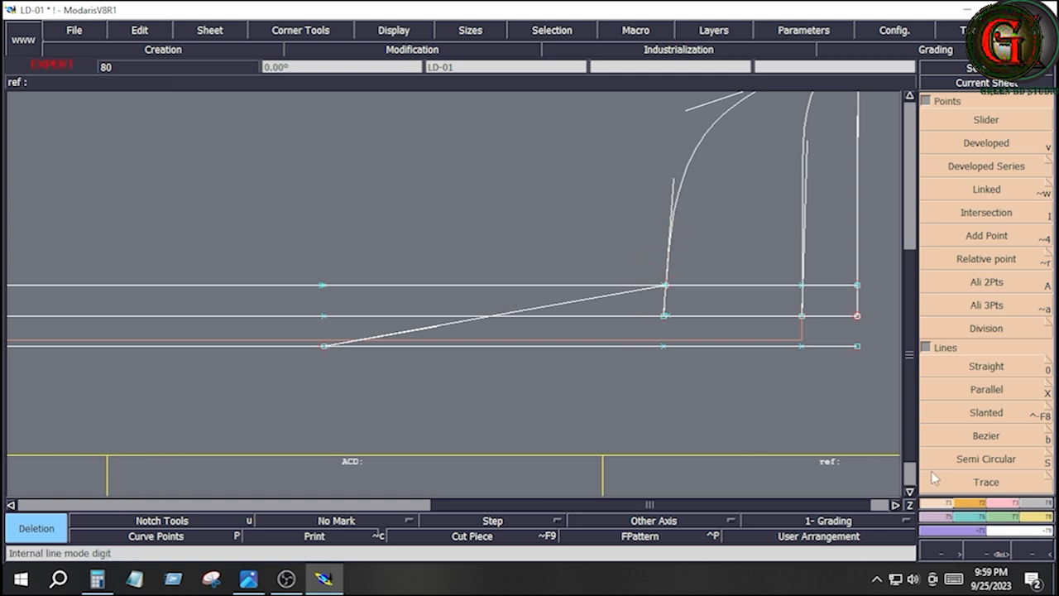
Trim the lower horizontal line to the start of the new diagonal with Adjust 2 Lines.
{"action": "left_click", "coordinate": [998, 503]}
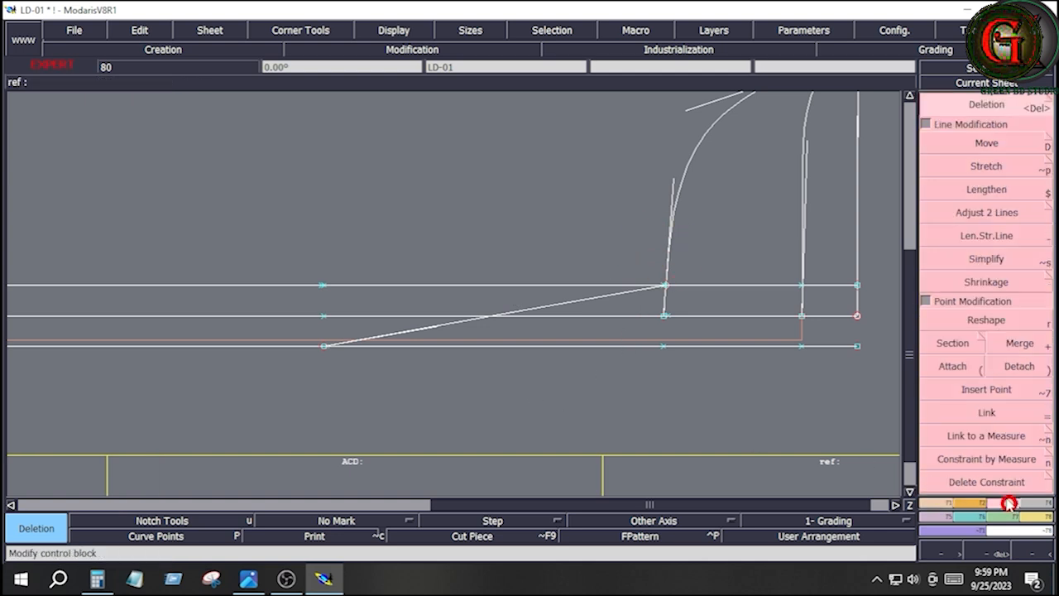
{"action": "left_click", "coordinate": [987, 212]}
{"action": "left_click", "coordinate": [232, 346]}
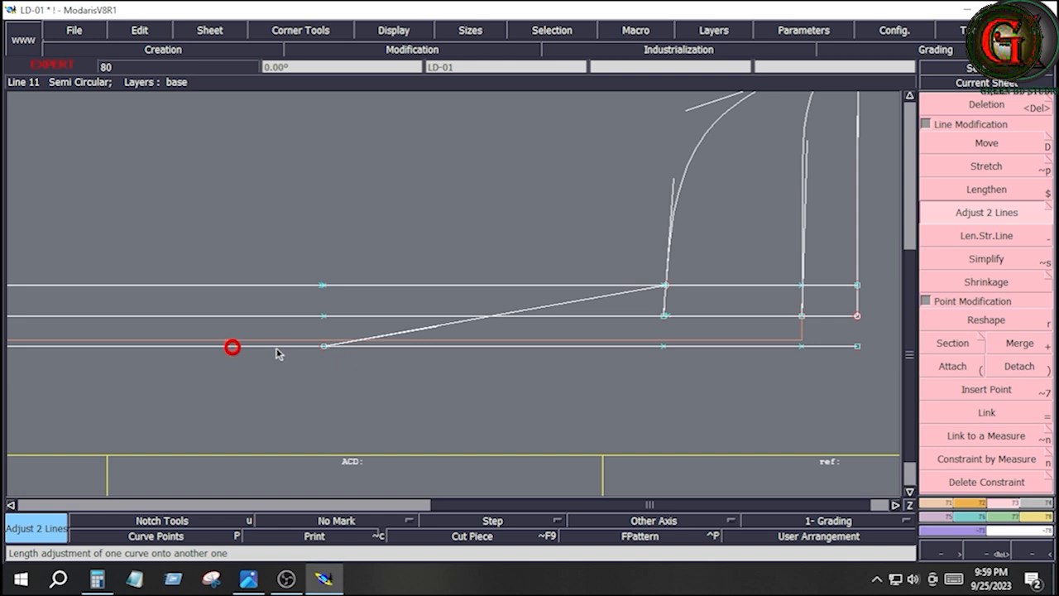
{"action": "left_click", "coordinate": [447, 324]}
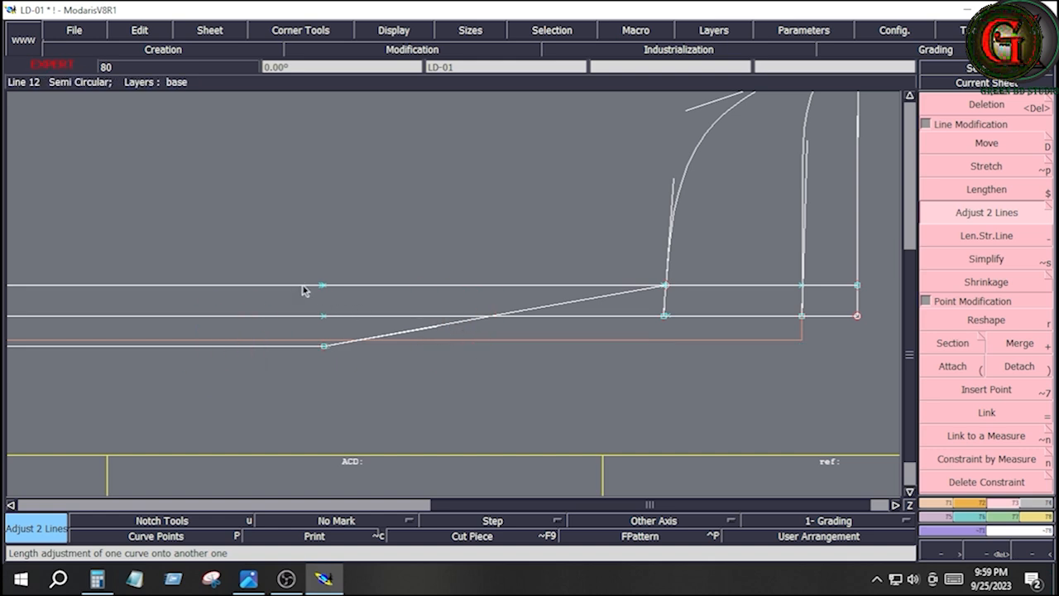
{"action": "left_click", "coordinate": [343, 286]}
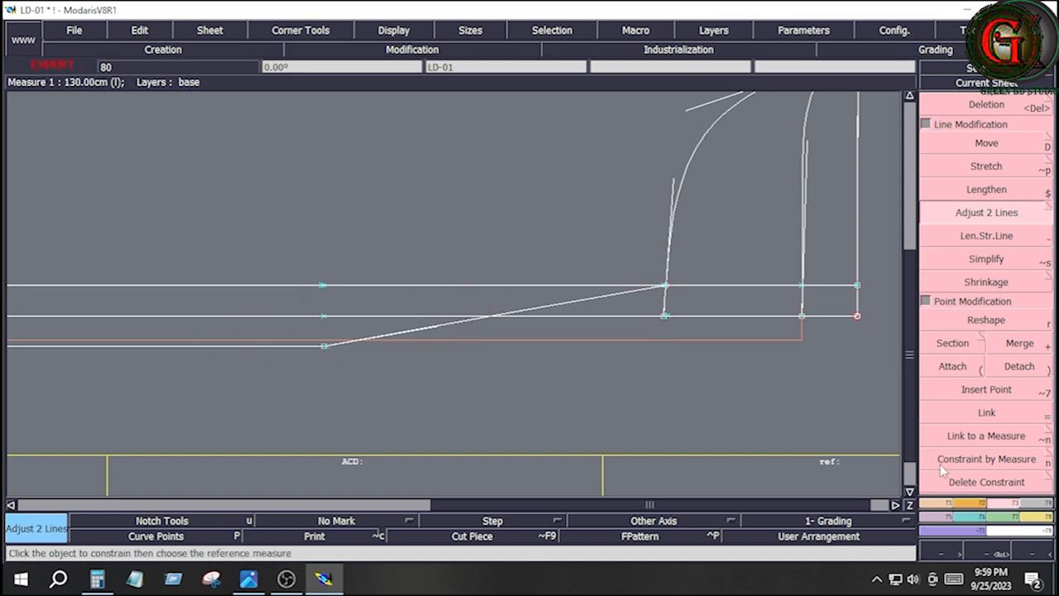
Create a parallel of the new diagonal at a distance of -2.5 cm, on its upper side.
{"action": "left_click", "coordinate": [939, 502]}
{"action": "left_click", "coordinate": [976, 391]}
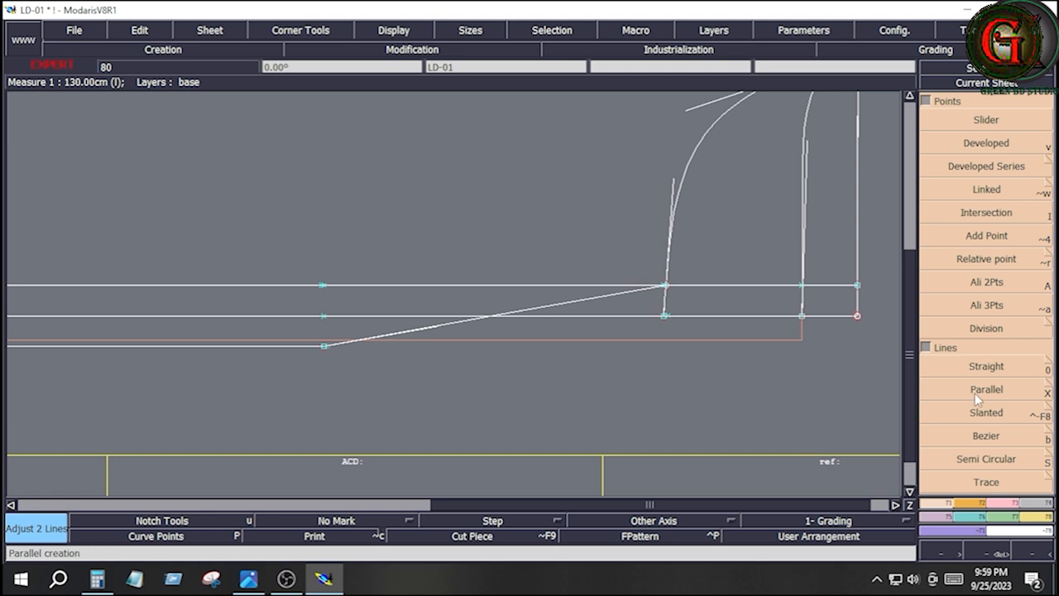
{"action": "left_click", "coordinate": [589, 301]}
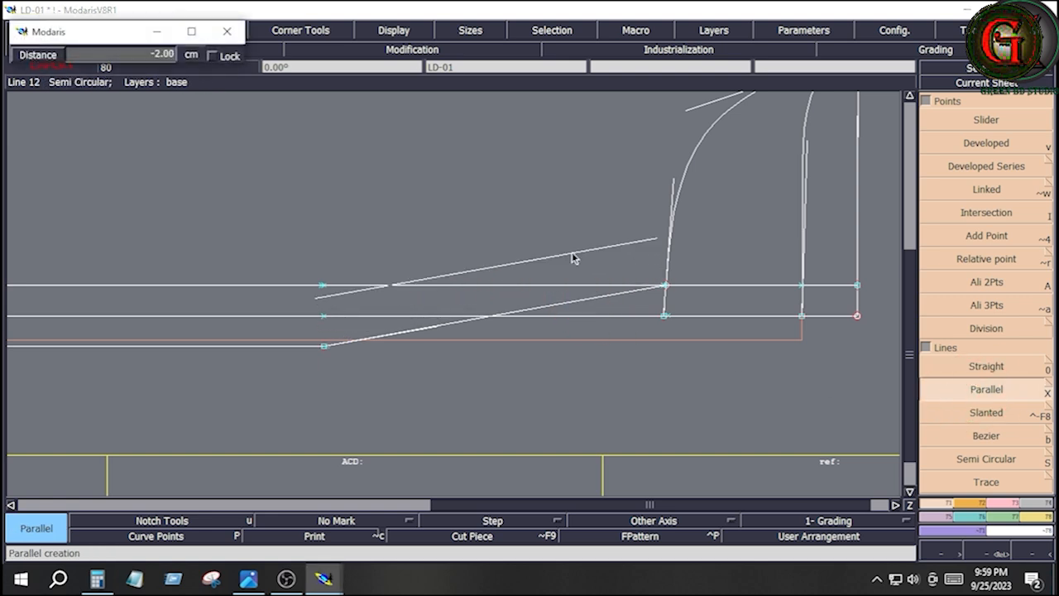
{"action": "key", "text": "Delete"}
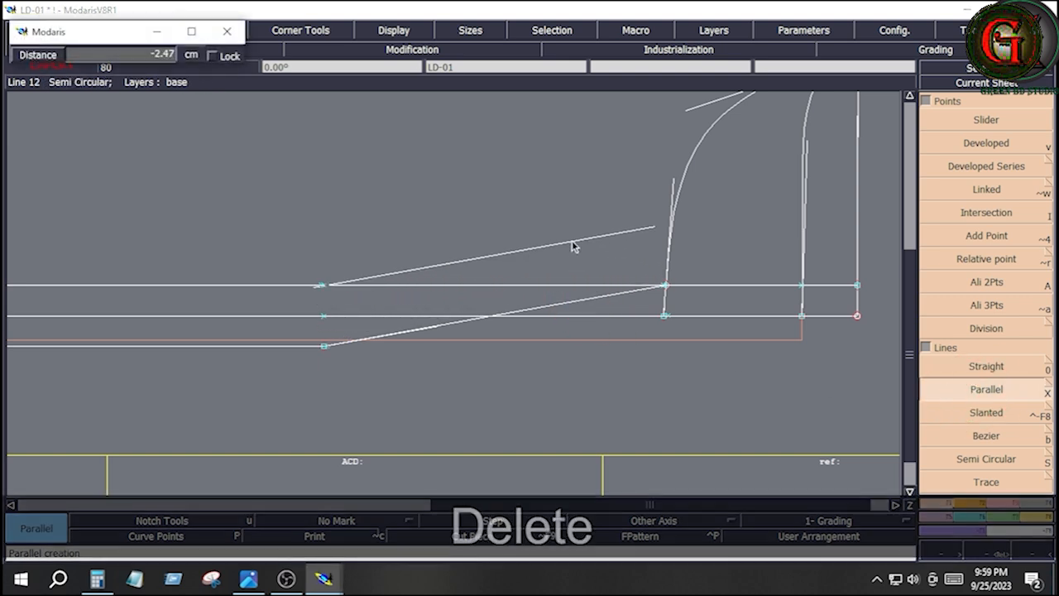
{"action": "key", "text": "KP_Subtract"}
{"action": "key", "text": "KP_2"}
{"action": "key", "text": "KP_Decimal"}
{"action": "key", "text": "KP_5"}
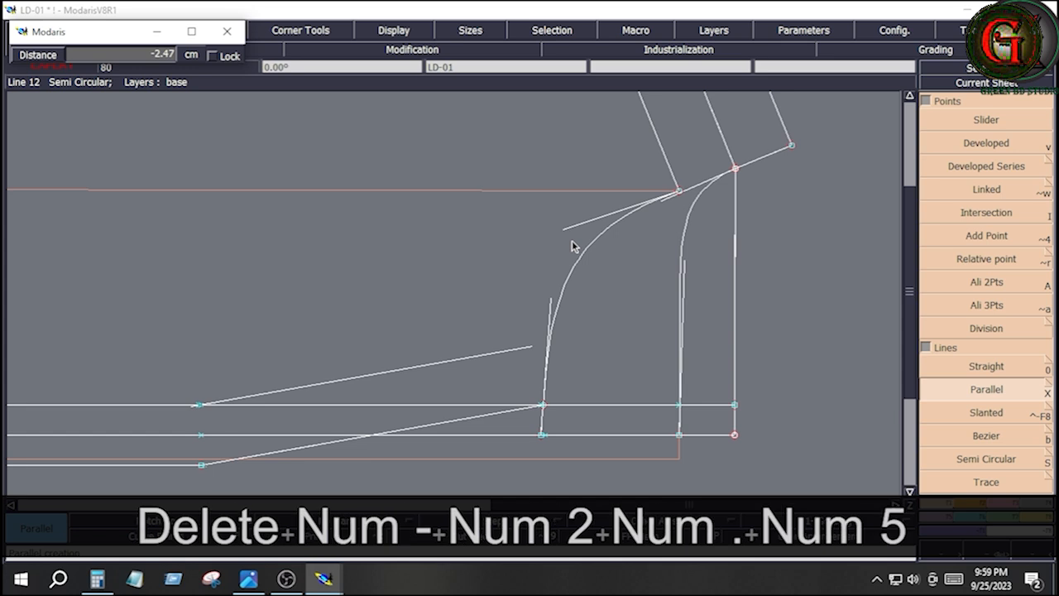
{"action": "key", "text": "Return"}
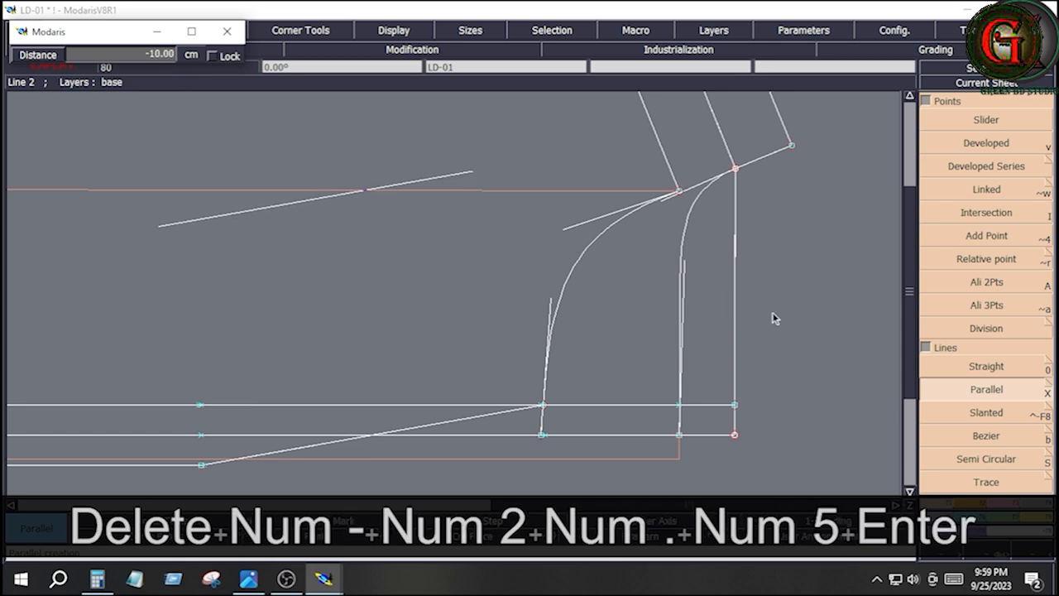
{"action": "left_click", "coordinate": [532, 346]}
{"action": "key", "text": "Down"}
Extend the upper parallel diagonal to the curved neckline with Adjust 2 Lines.
{"action": "scroll", "coordinate": [998, 506], "scroll_direction": "down", "scroll_amount": 5}
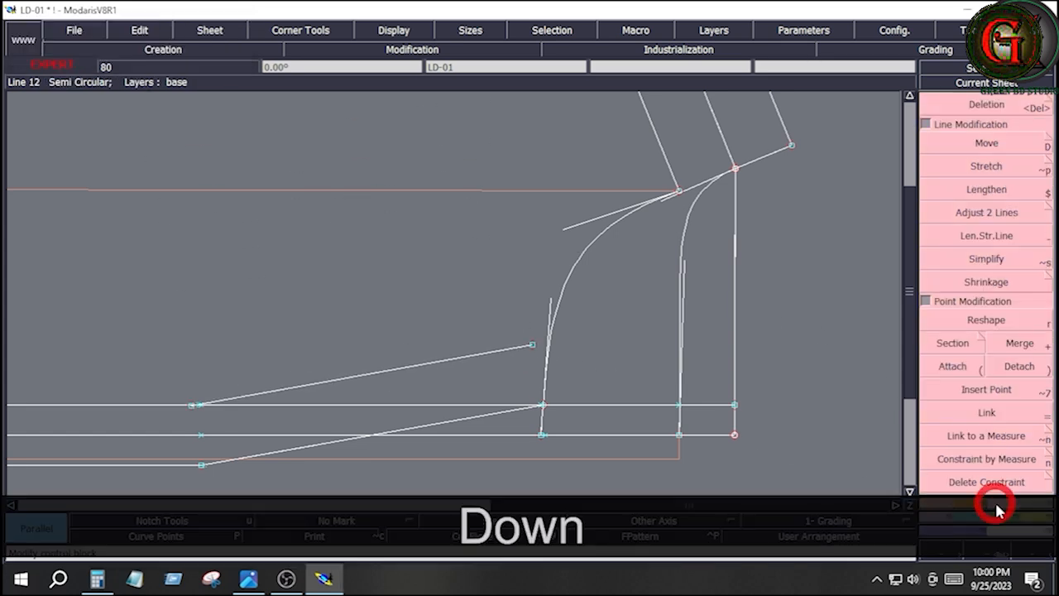
{"action": "left_click", "coordinate": [984, 213]}
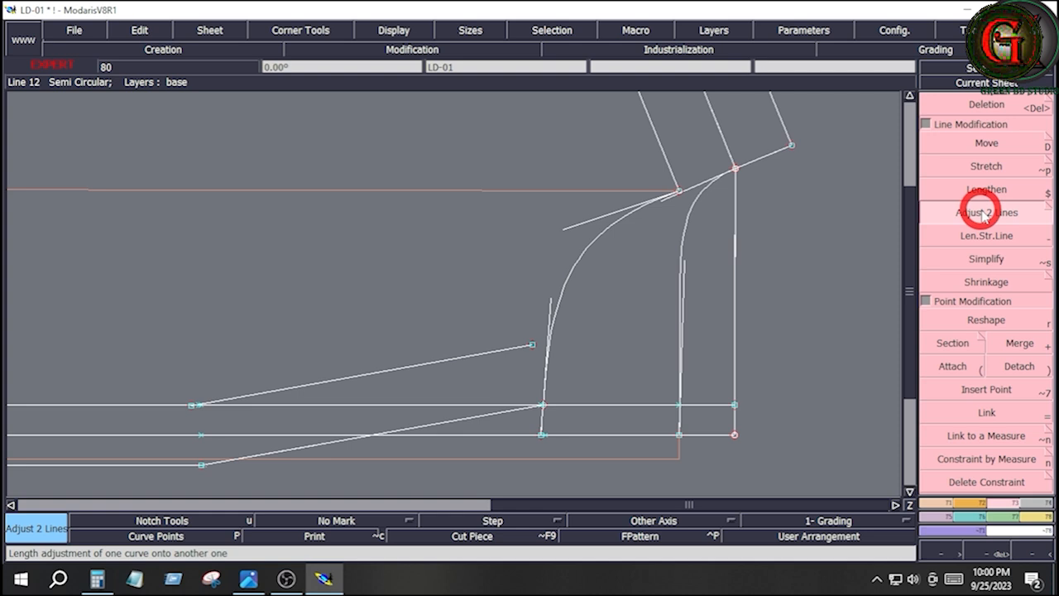
{"action": "left_click", "coordinate": [486, 353]}
{"action": "left_click", "coordinate": [550, 334]}
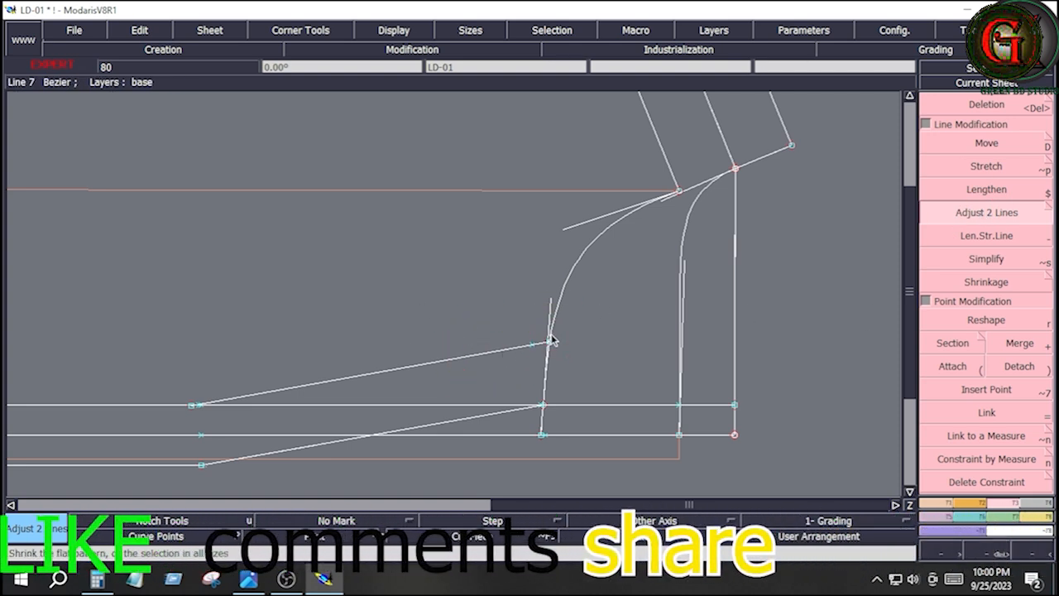
Trim the upper horizontal line to the start of the parallel diagonal with Adjust 2 Lines and attach their end points.
{"action": "left_click", "coordinate": [91, 405]}
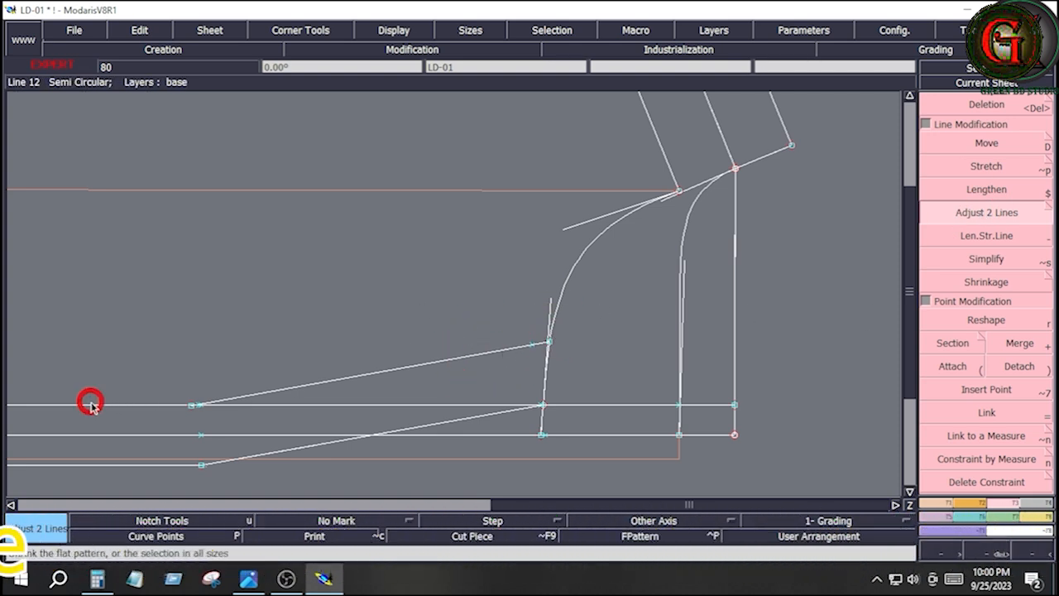
{"action": "left_click", "coordinate": [279, 392]}
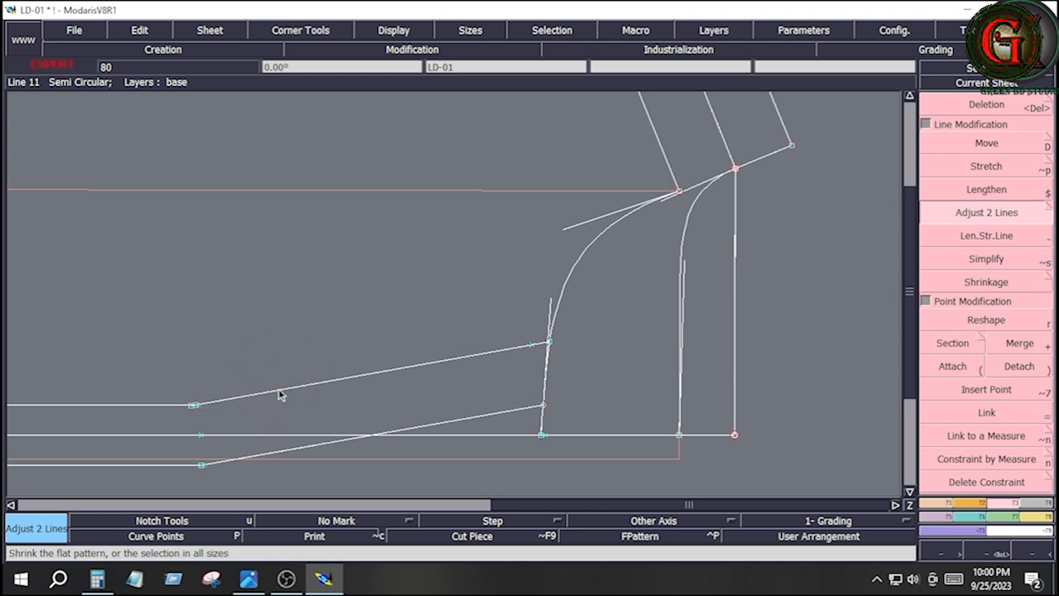
{"action": "left_click", "coordinate": [953, 368]}
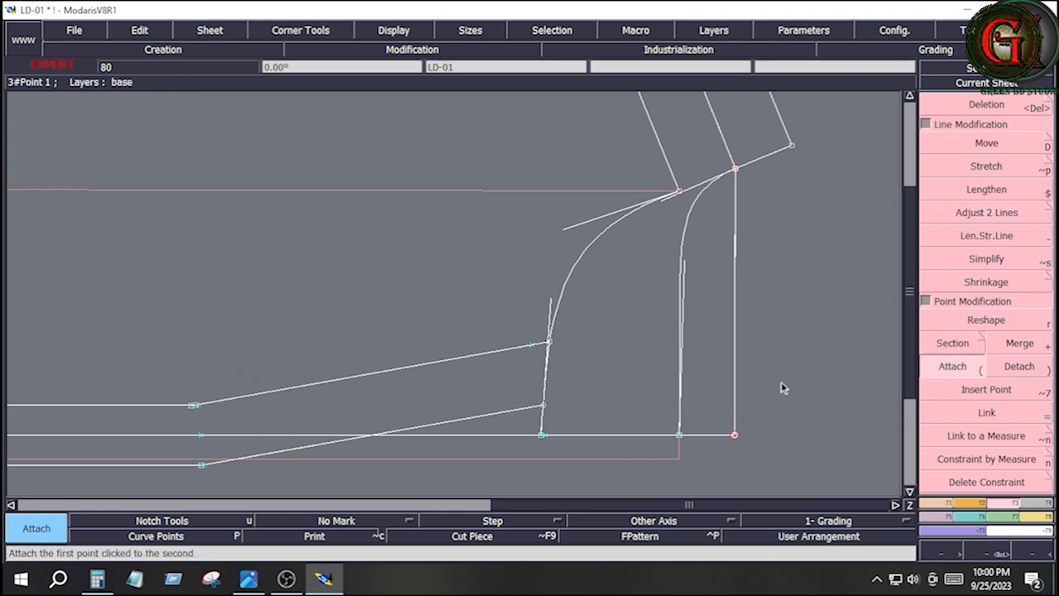
{"action": "left_click", "coordinate": [194, 408]}
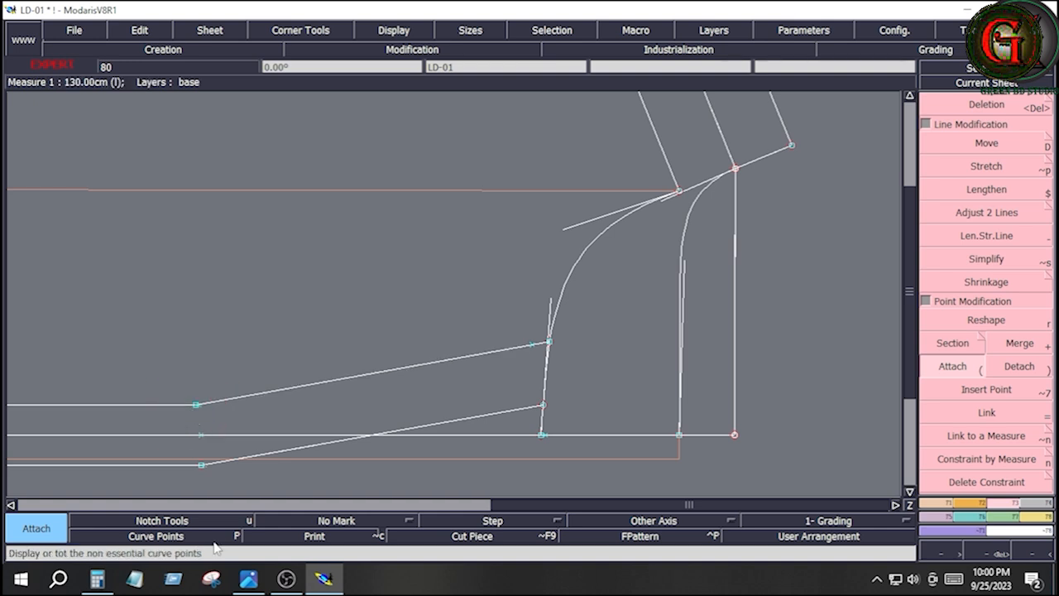
Close the opening strip at the hem with a vertical Bezier line about 1.2 cm long from the middle line's end to the lower line's end.
{"action": "key", "text": "Home"}
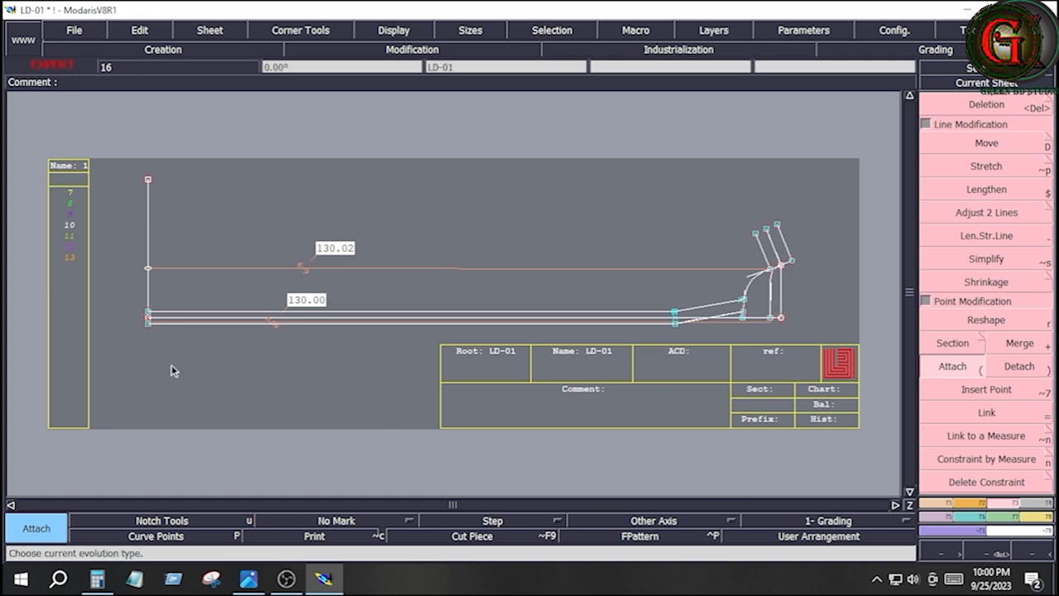
{"action": "key", "text": "Return"}
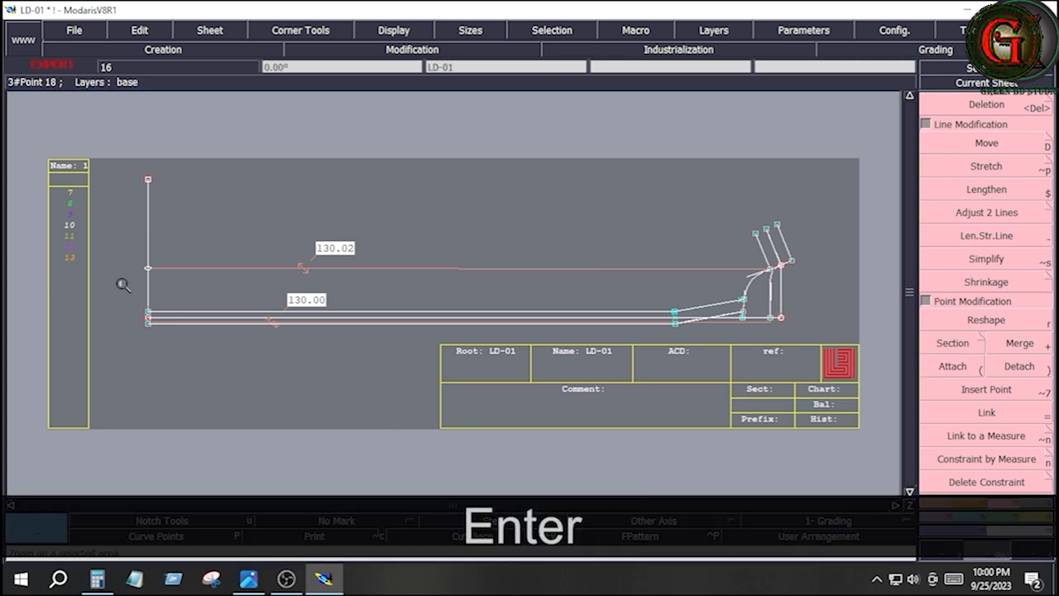
{"action": "left_click_drag", "start_coordinate": [120, 284], "coordinate": [179, 359]}
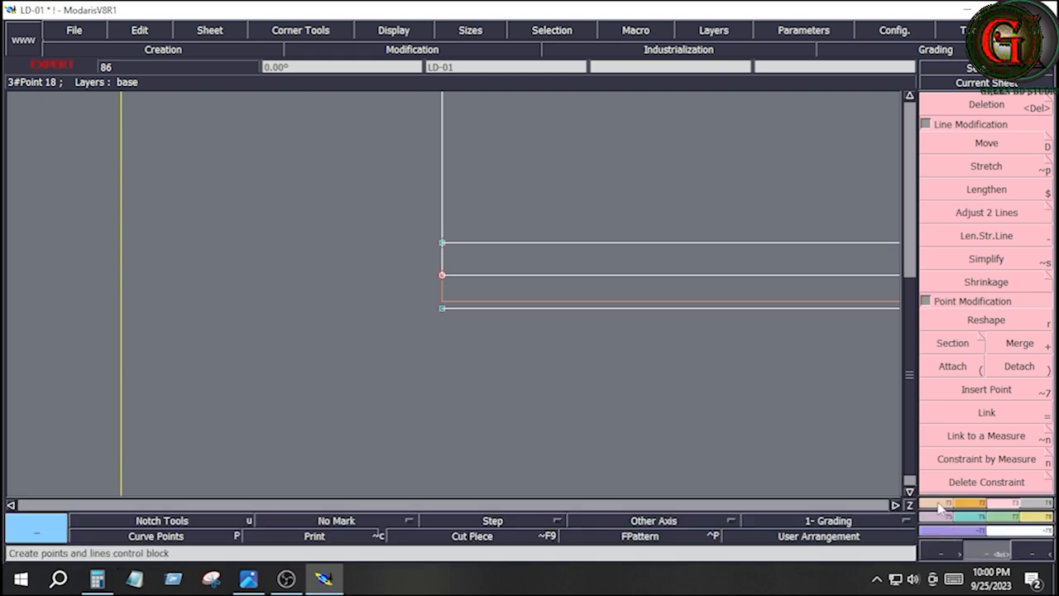
{"action": "left_click", "coordinate": [933, 501]}
{"action": "left_click", "coordinate": [988, 436]}
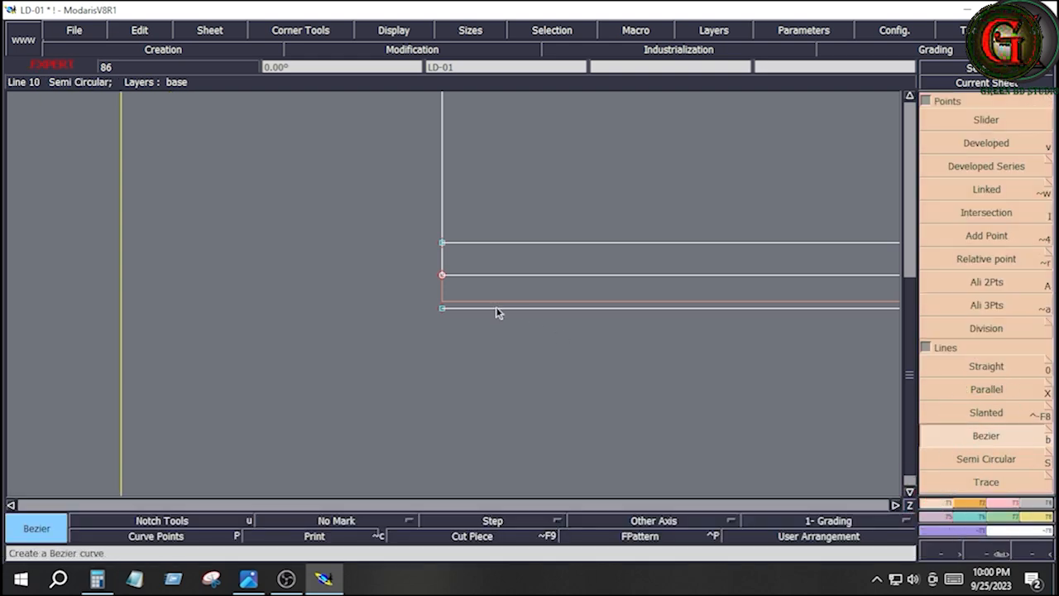
{"action": "left_click", "coordinate": [442, 275]}
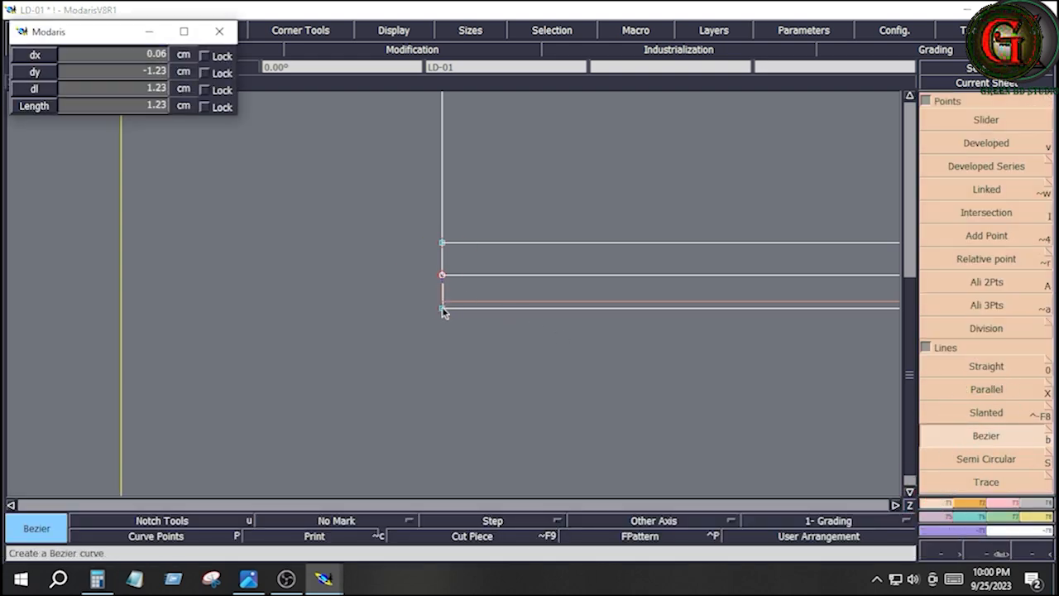
{"action": "left_click", "coordinate": [442, 308]}
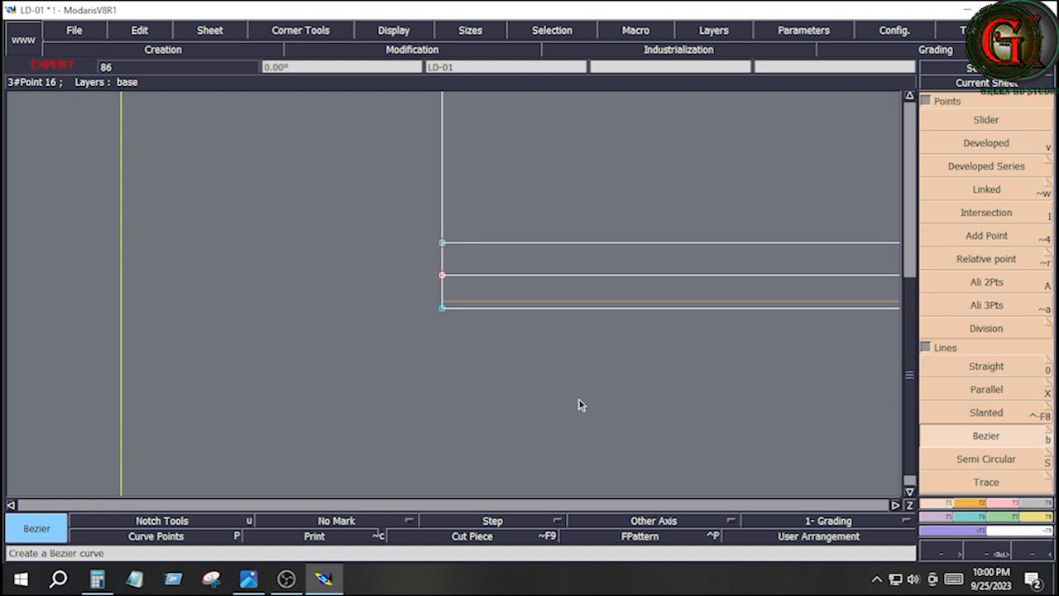
Extract both areas of the front-opening strip, including its slanted end, as a new piece with Seam.
{"action": "key", "text": "Home"}
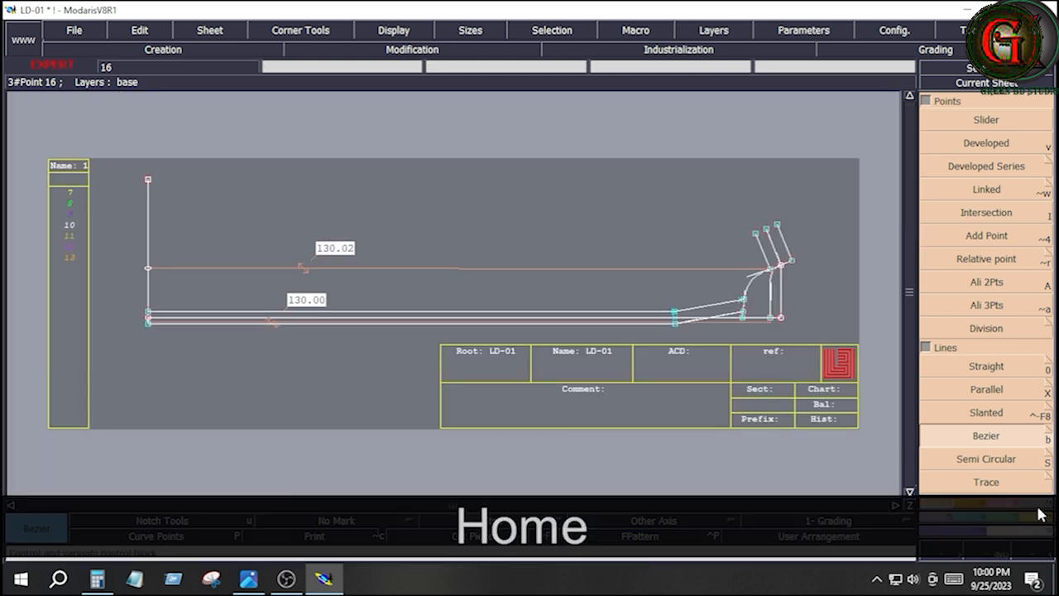
{"action": "left_click", "coordinate": [1041, 514]}
{"action": "left_click", "coordinate": [957, 343]}
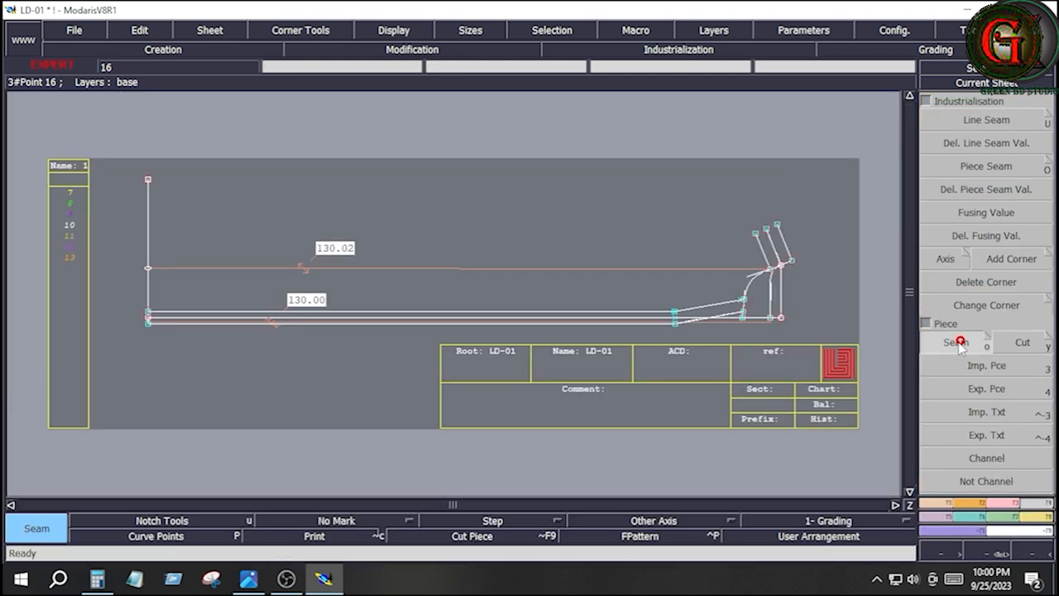
{"action": "left_click", "coordinate": [710, 307]}
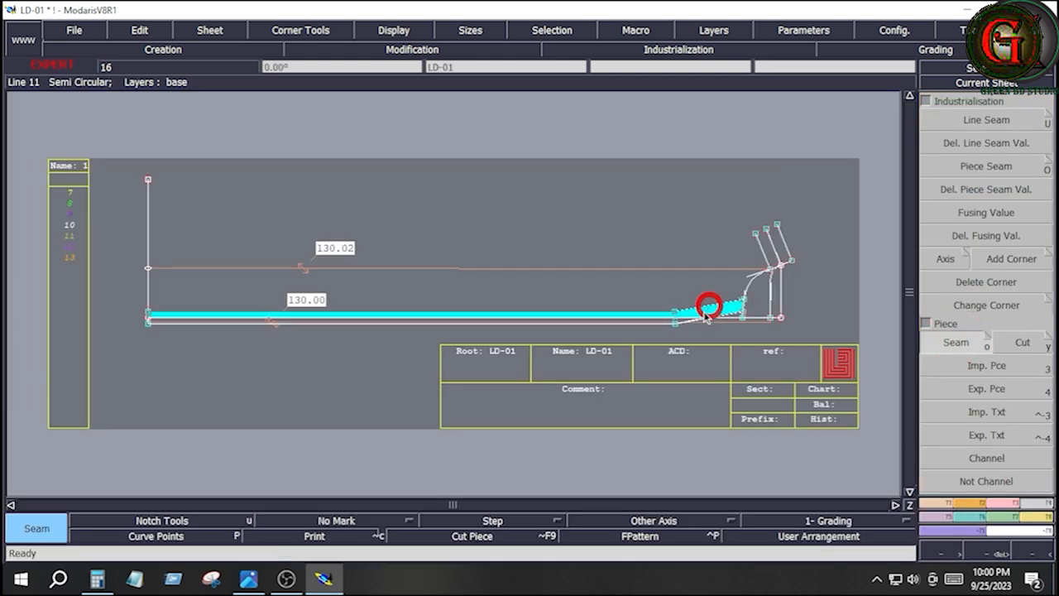
{"action": "left_click", "coordinate": [662, 321]}
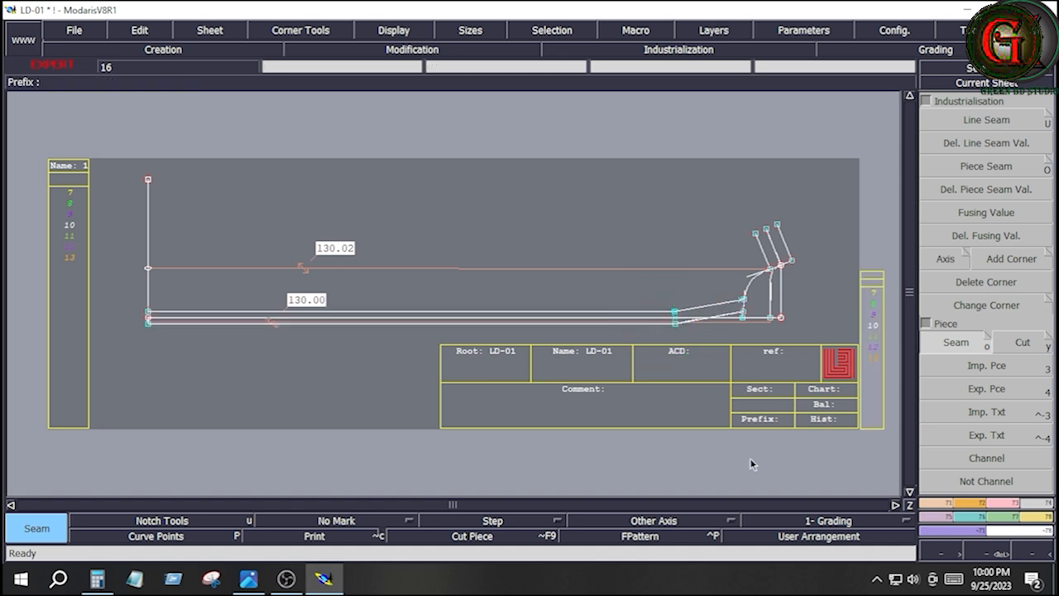
{"action": "left_click", "coordinate": [378, 384]}
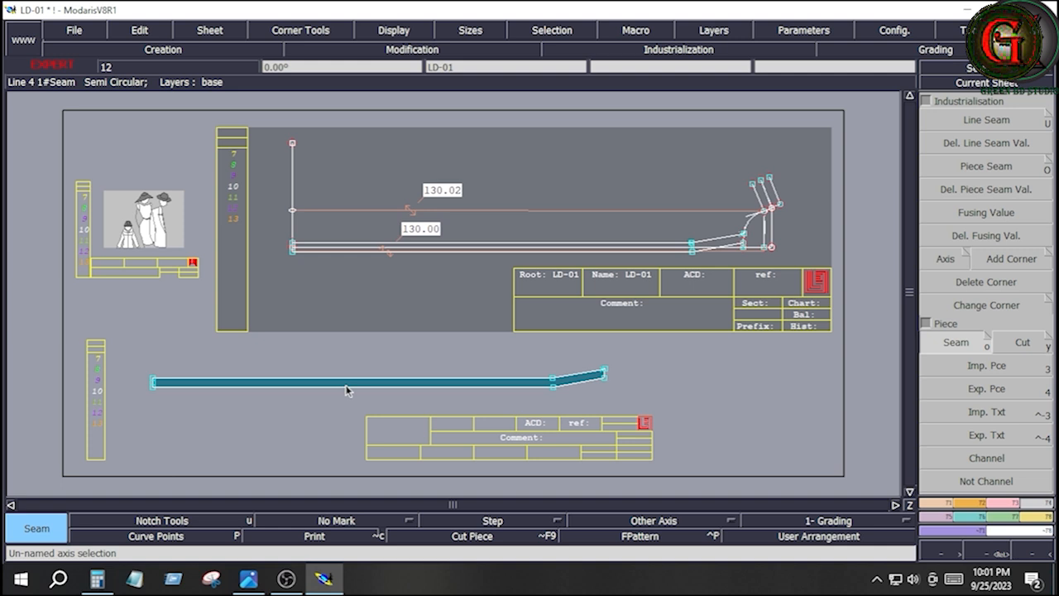
Copy the front-opening strip piece onto a new sheet just above it, and flip the original strip with X Sym.
{"action": "key", "text": "ctrl+v"}
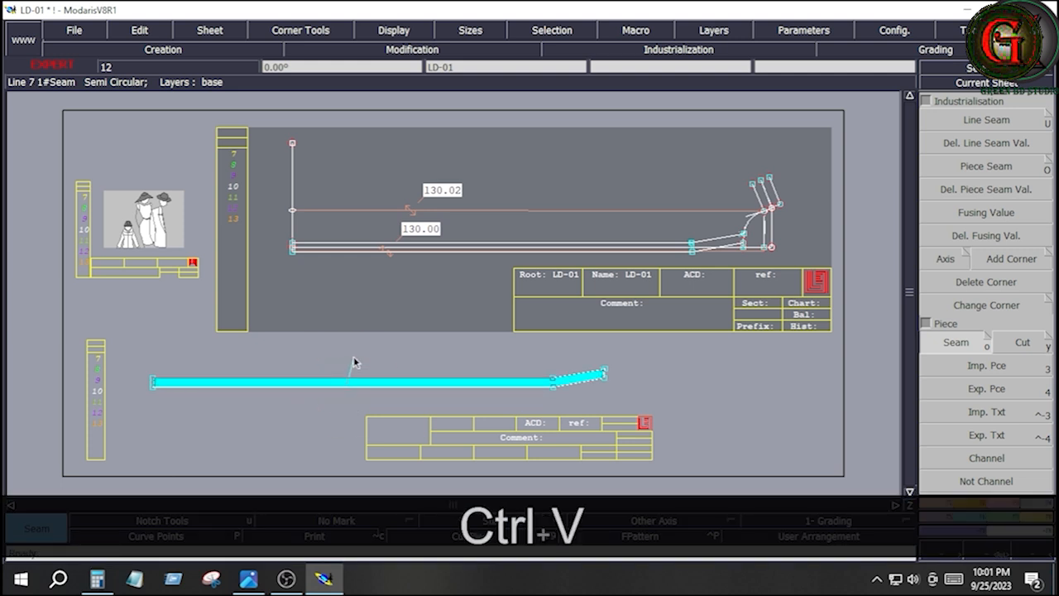
{"action": "left_click", "coordinate": [357, 390]}
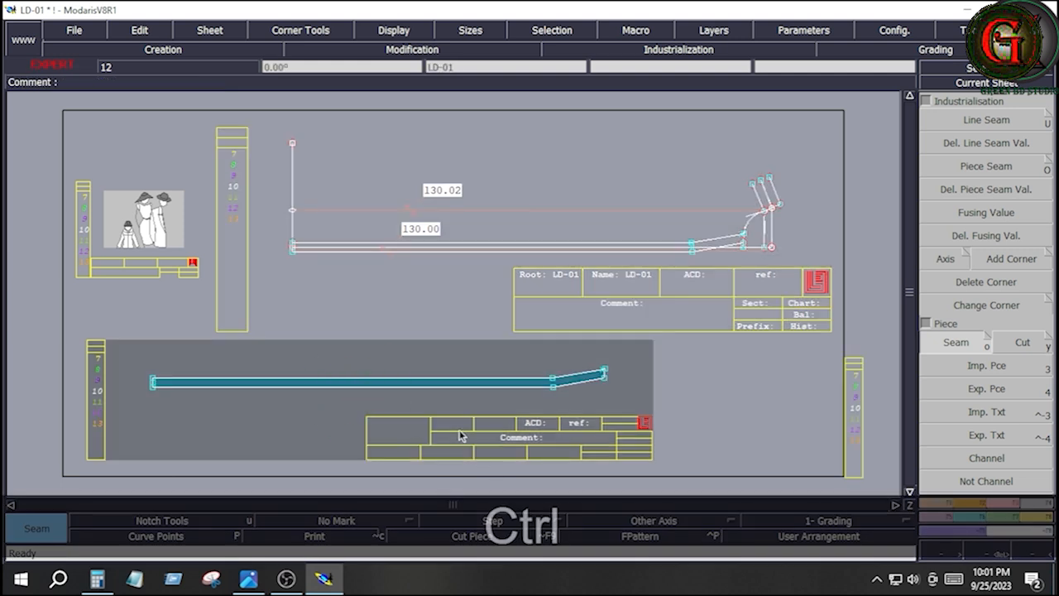
{"action": "key", "text": "ctrl+c"}
{"action": "left_click", "coordinate": [389, 386]}
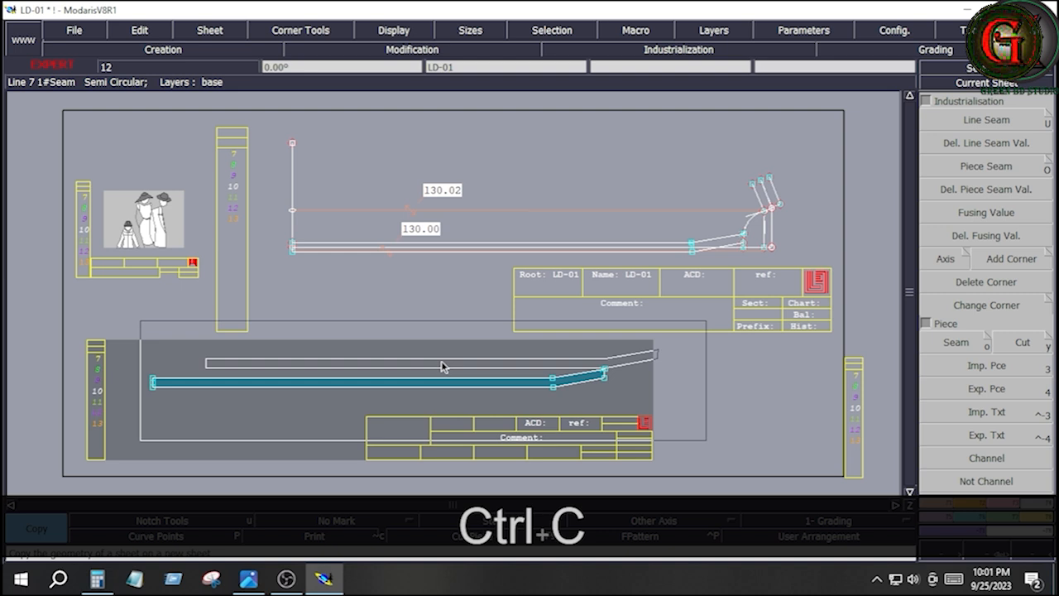
{"action": "left_click", "coordinate": [441, 356]}
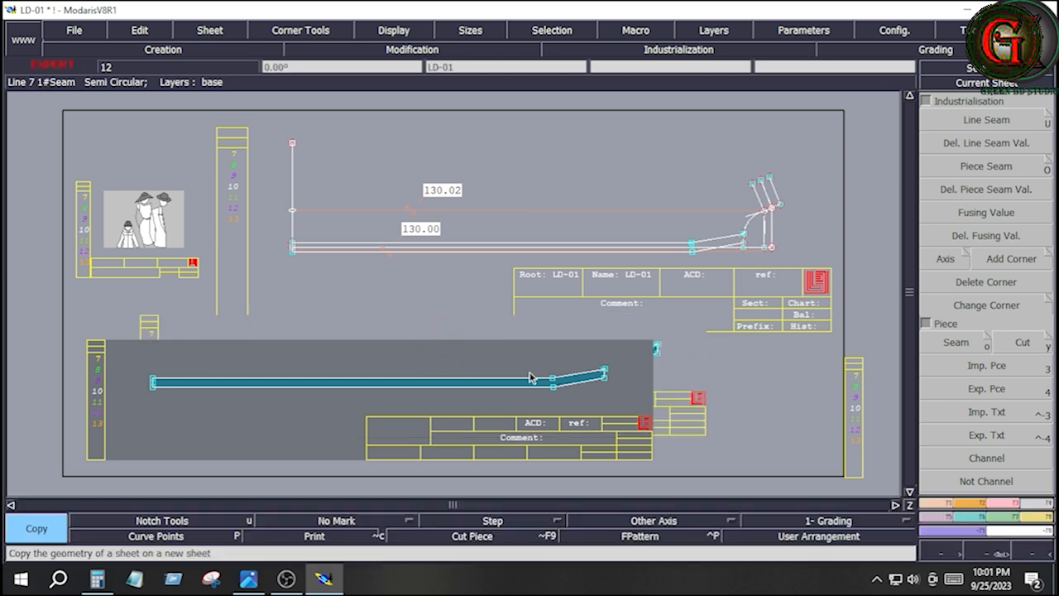
{"action": "left_click", "coordinate": [972, 504]}
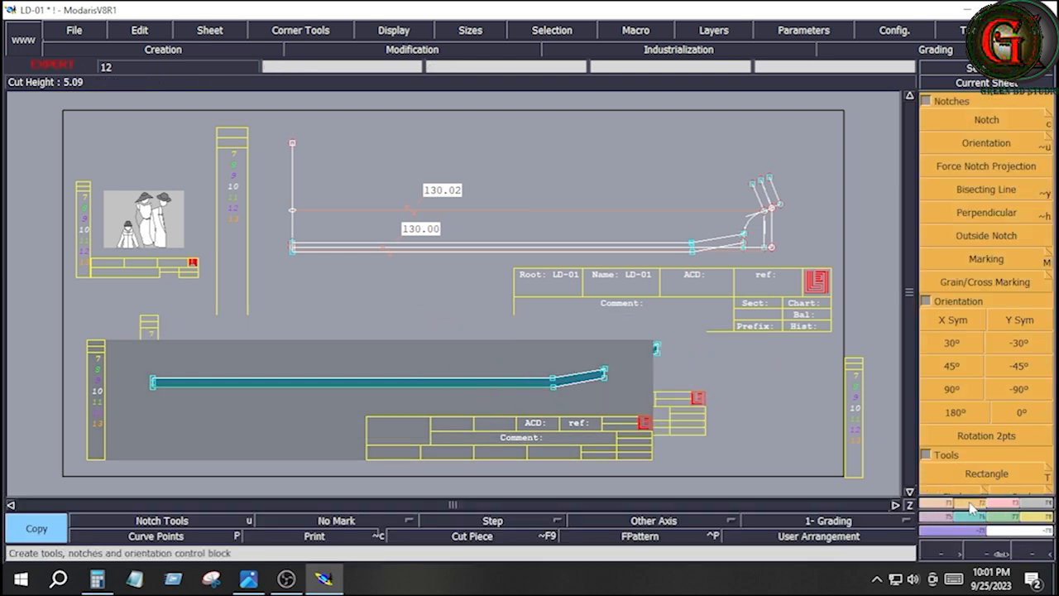
{"action": "left_click", "coordinate": [959, 320]}
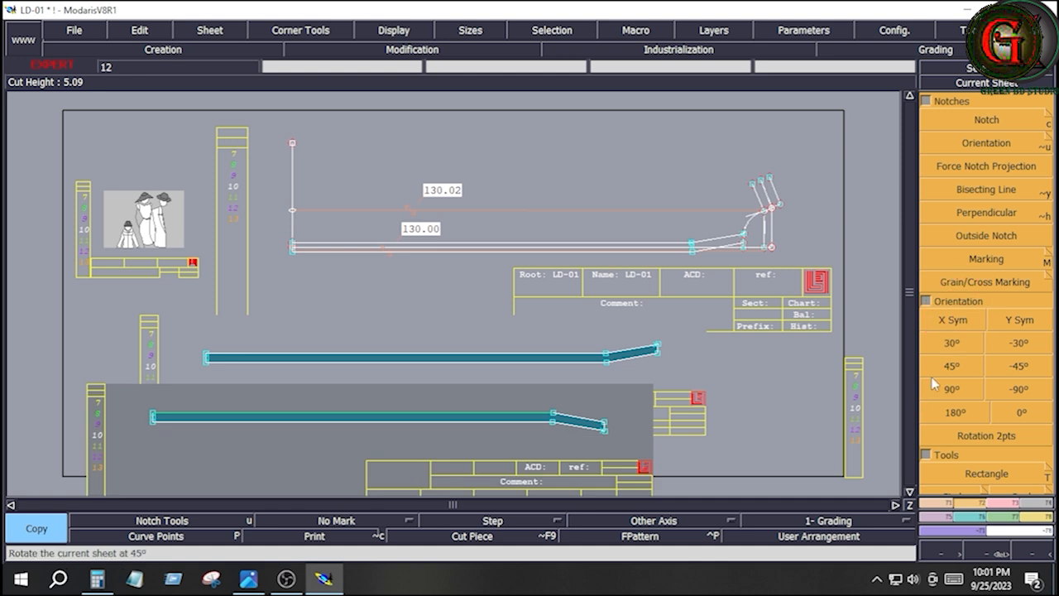
Marry the two narrow strip pieces onto the LD-01 base sheet, matching their corners to the strip outline's bend and straight end.
{"action": "left_click", "coordinate": [987, 435]}
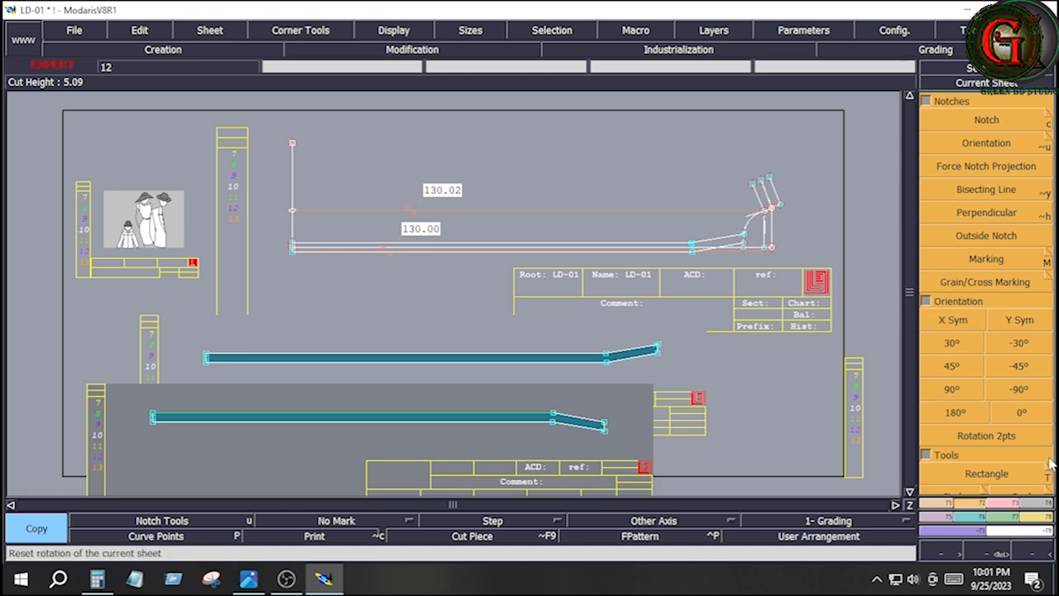
{"action": "left_click", "coordinate": [1041, 516]}
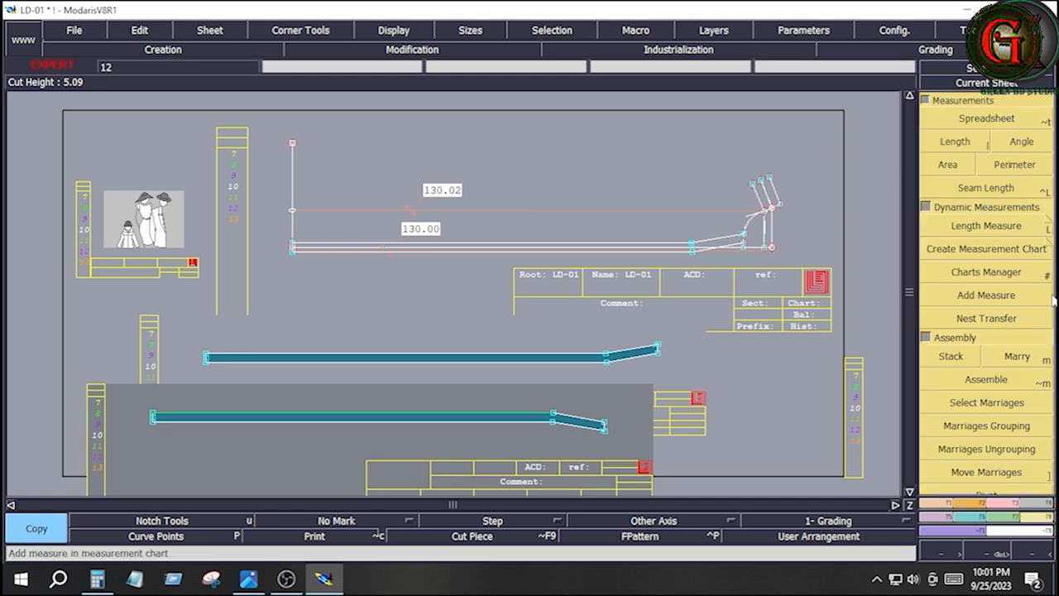
{"action": "left_click", "coordinate": [1041, 361]}
{"action": "left_click", "coordinate": [1029, 365]}
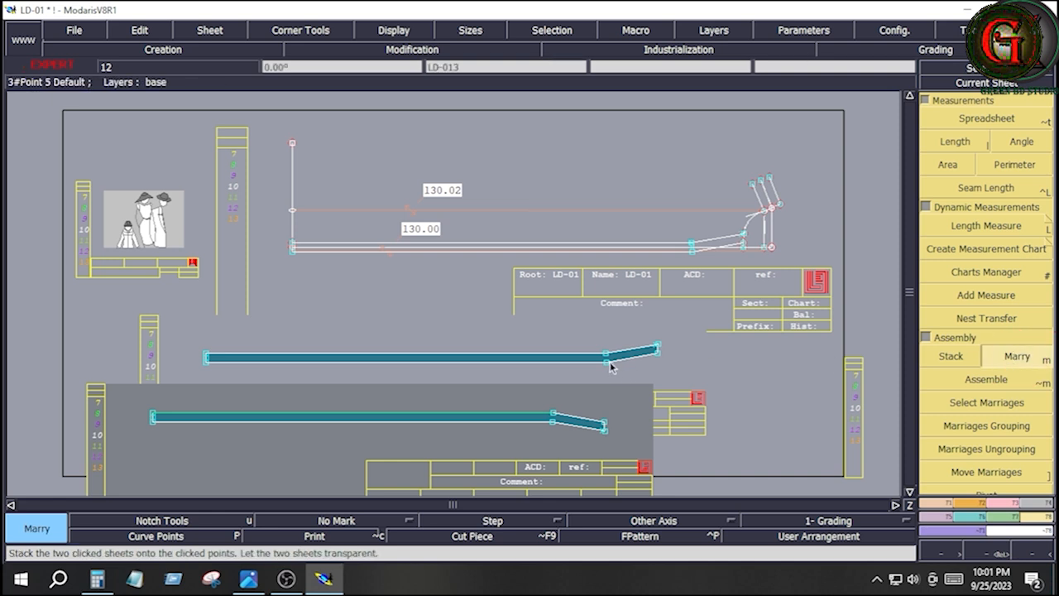
{"action": "left_click", "coordinate": [608, 364]}
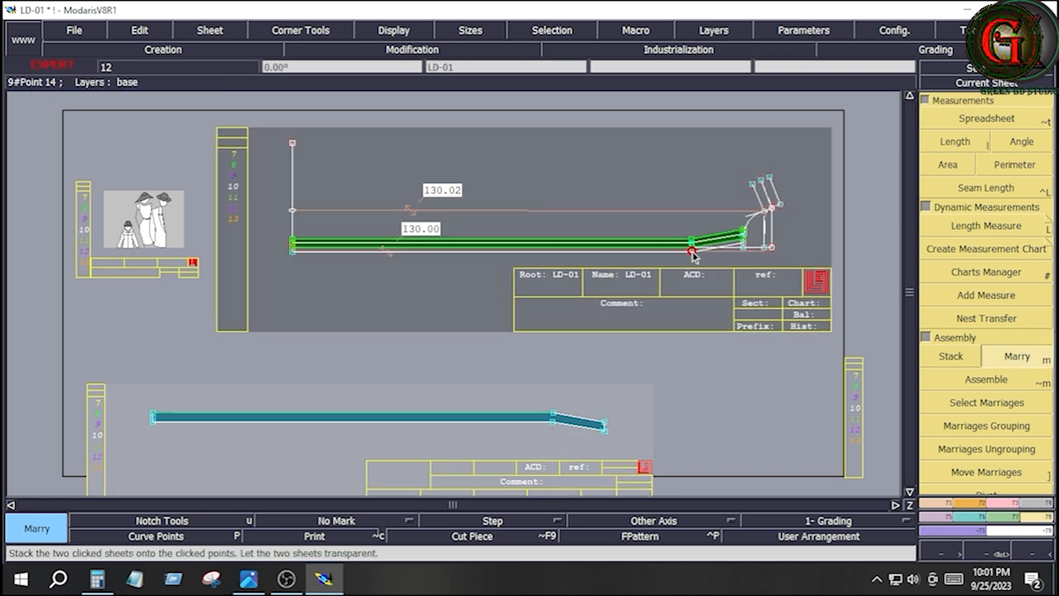
{"action": "left_click", "coordinate": [693, 246]}
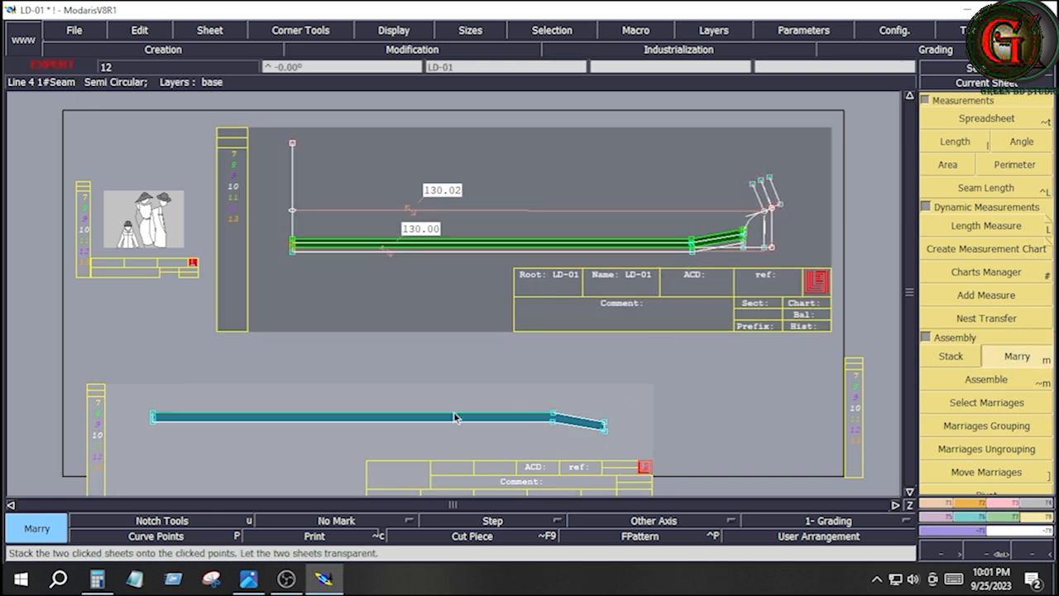
{"action": "left_click", "coordinate": [153, 415]}
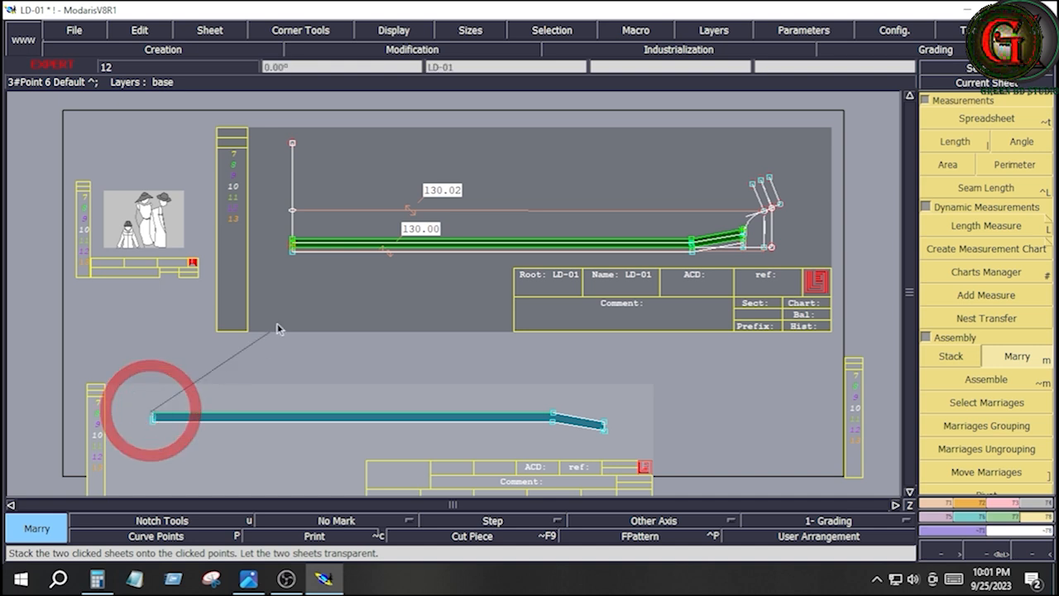
{"action": "left_click", "coordinate": [294, 241]}
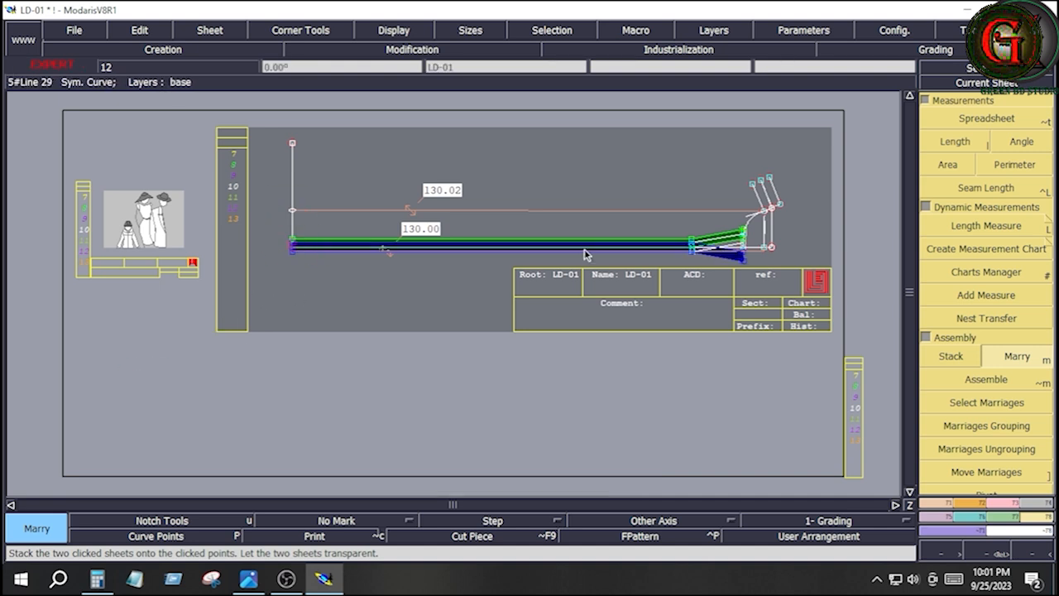
Use Move Marriages to shift the blue strip slightly along its length and drop the green strip's bend corner onto the blue strip's upper edge.
{"action": "key", "text": "Return"}
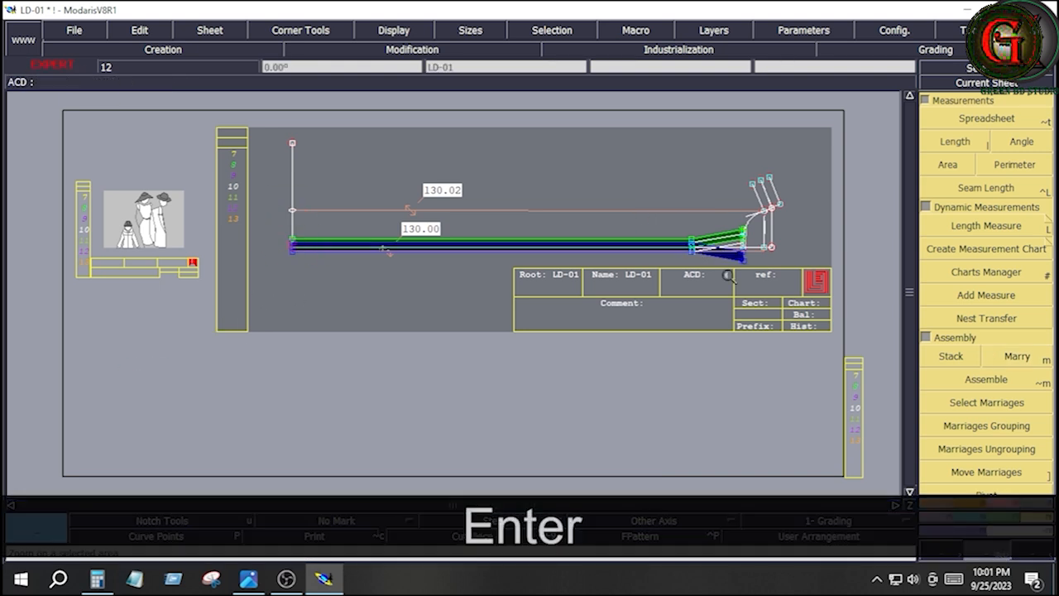
{"action": "scroll", "coordinate": [745, 285], "scroll_direction": "up", "scroll_amount": 3}
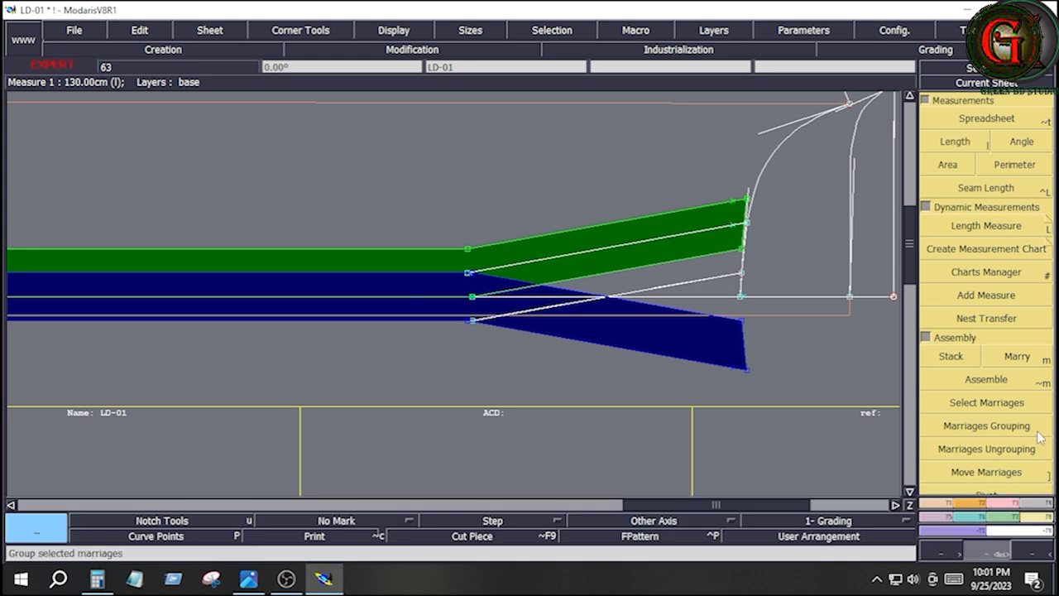
{"action": "left_click", "coordinate": [989, 477]}
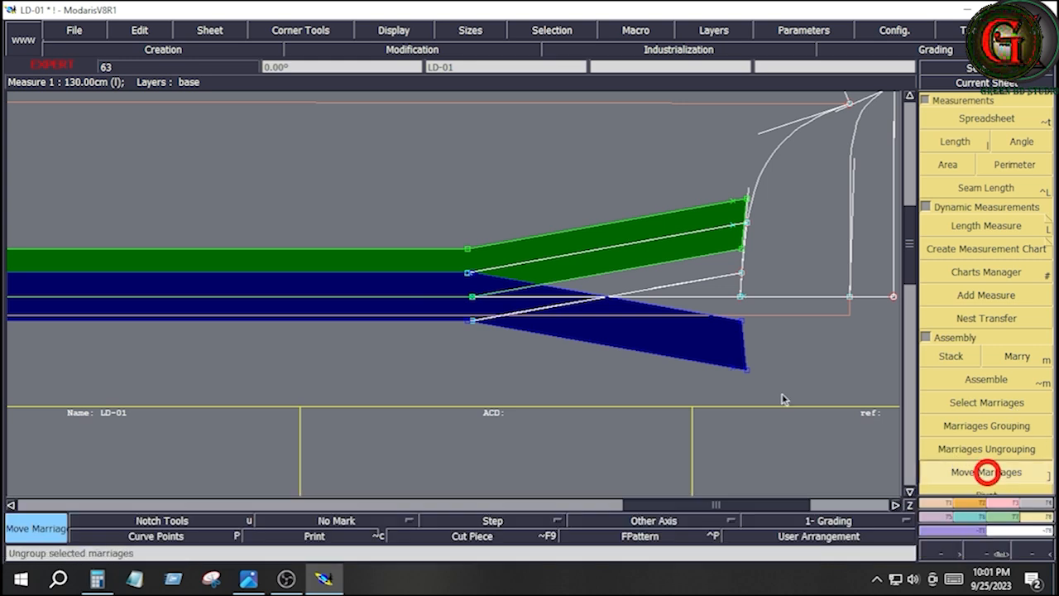
{"action": "left_click", "coordinate": [469, 323]}
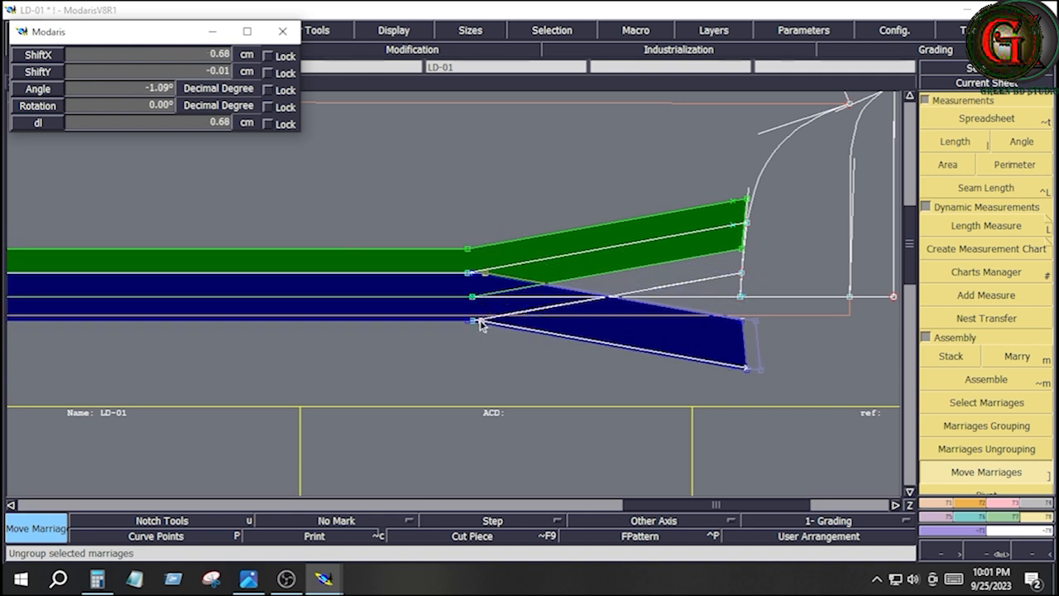
{"action": "left_click", "coordinate": [483, 321]}
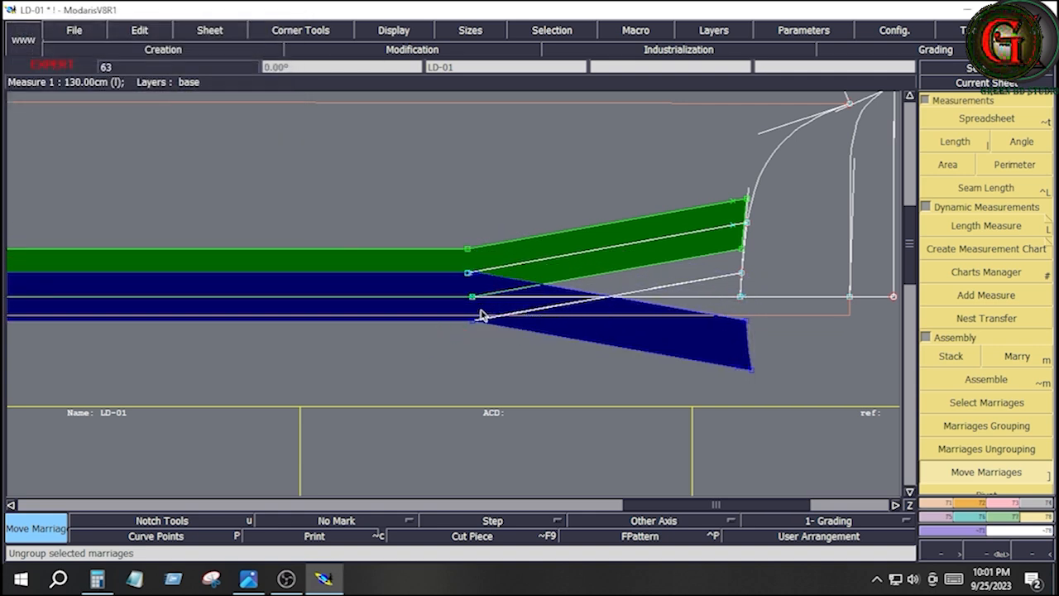
{"action": "left_click", "coordinate": [469, 250]}
{"action": "left_click", "coordinate": [468, 276]}
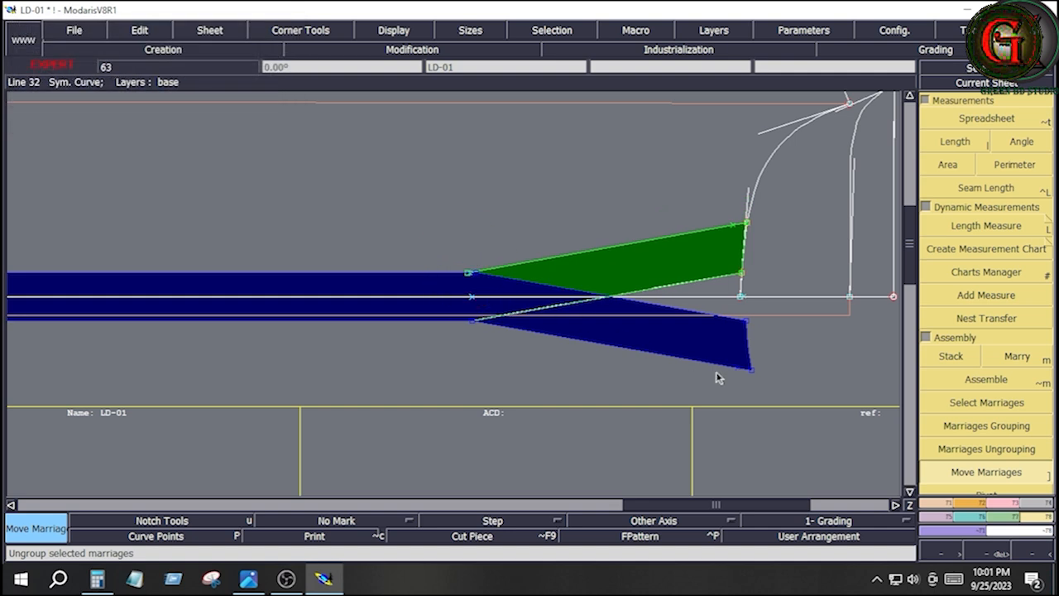
Add a dynamic length measure from the green strip's lower end corner to a free point below the blue strip's bend.
{"action": "key", "text": "Home"}
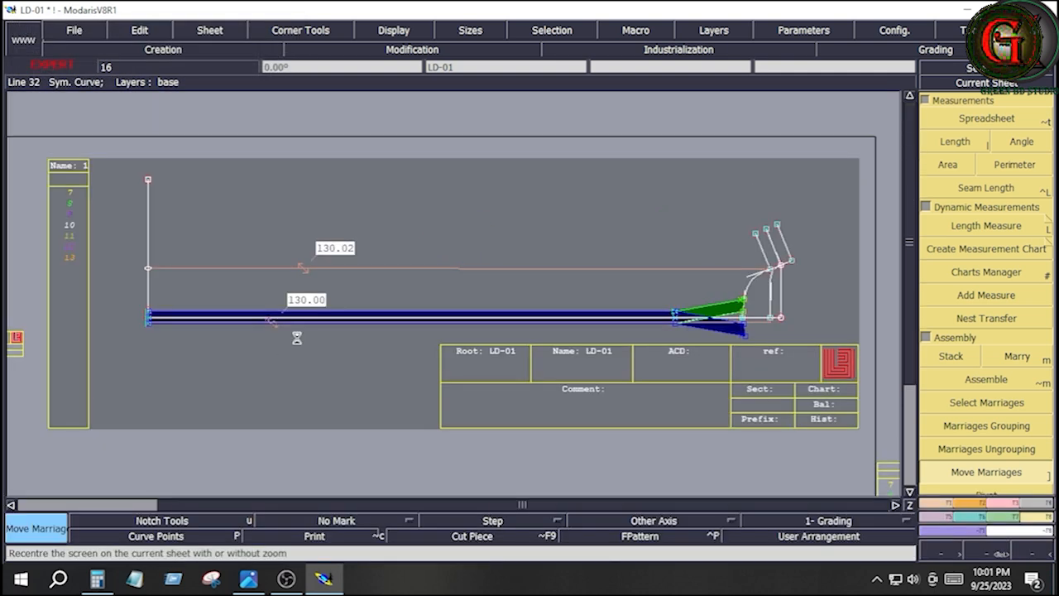
{"action": "key", "text": "Return"}
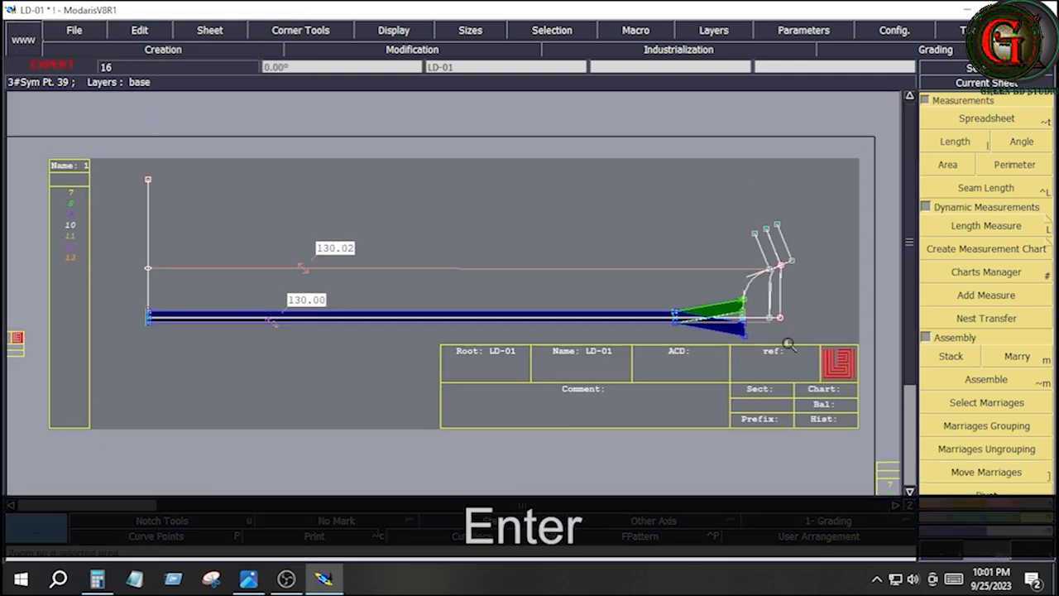
{"action": "left_click", "coordinate": [789, 344]}
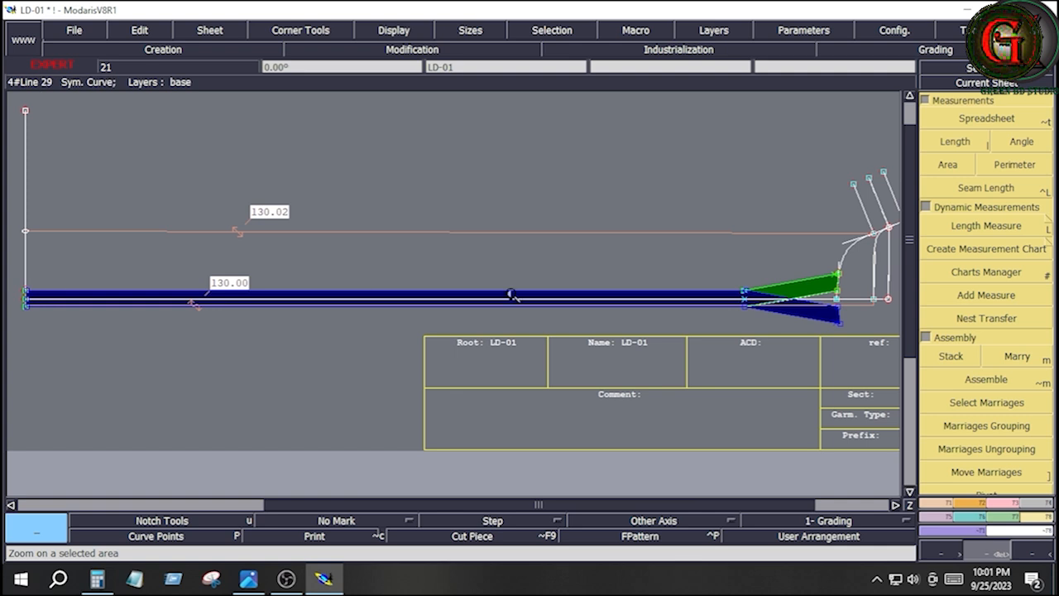
{"action": "left_click", "coordinate": [684, 245]}
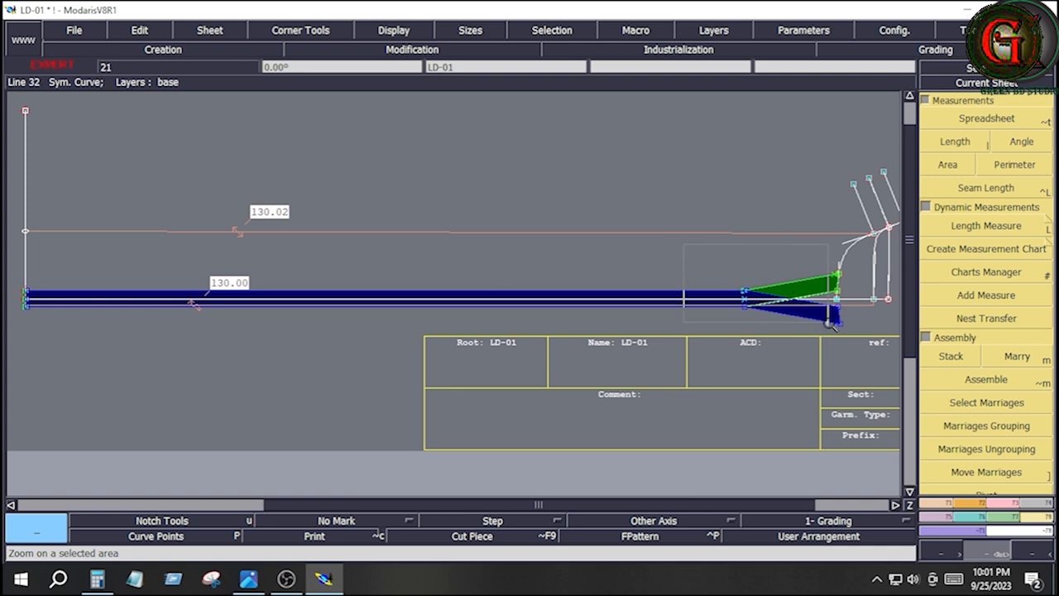
{"action": "left_click", "coordinate": [833, 344]}
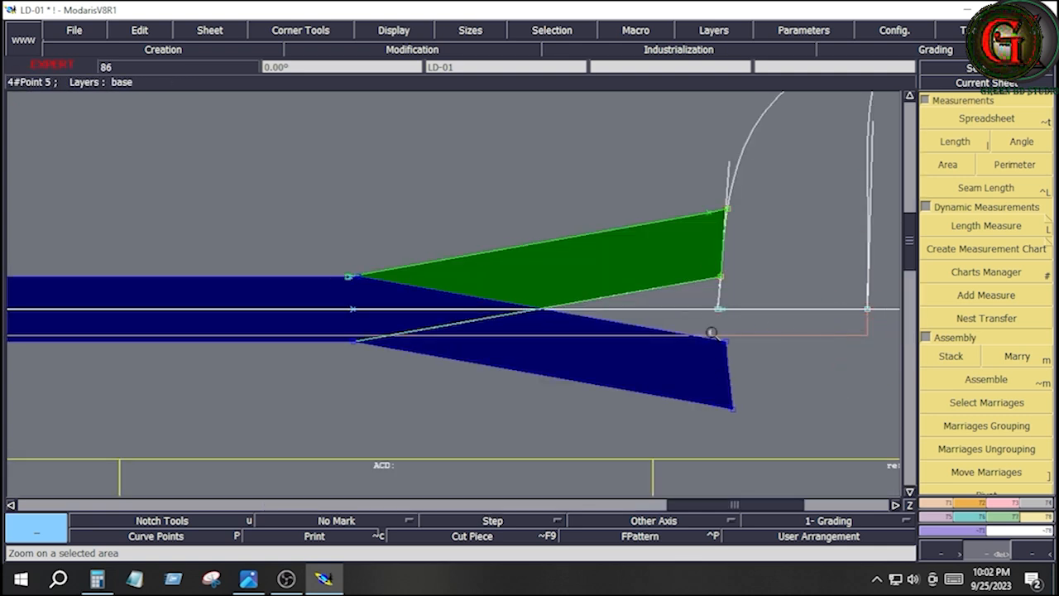
{"action": "left_click", "coordinate": [1041, 232]}
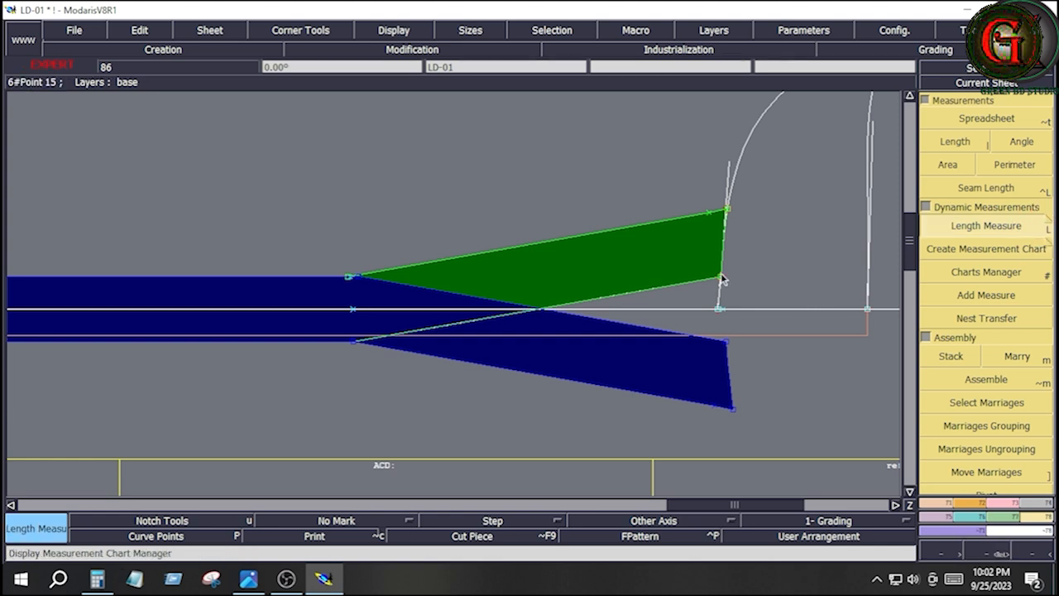
{"action": "key", "text": "space"}
{"action": "key", "text": "space"}
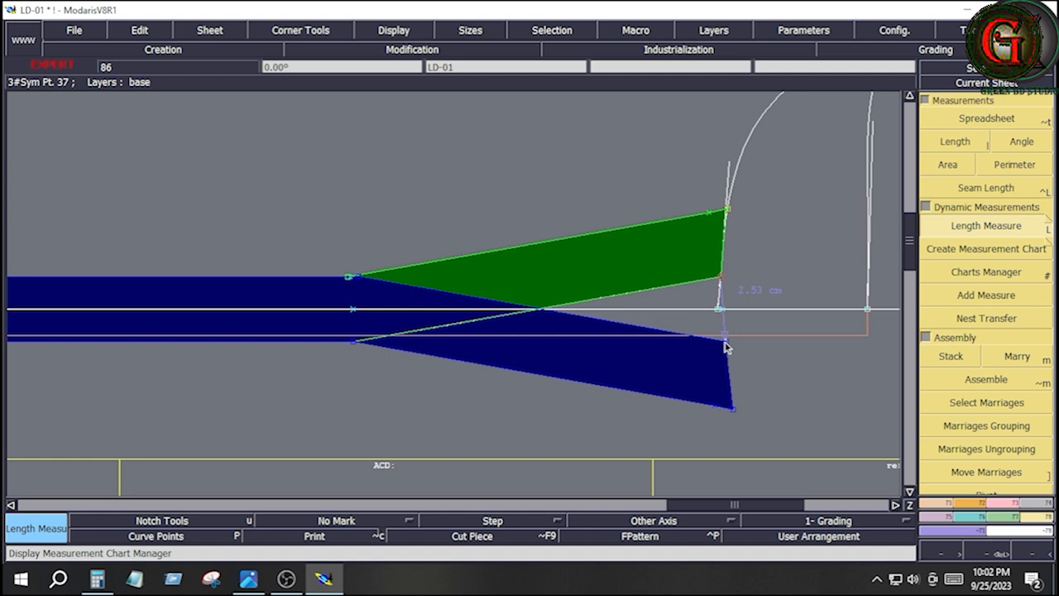
{"action": "left_click", "coordinate": [353, 408]}
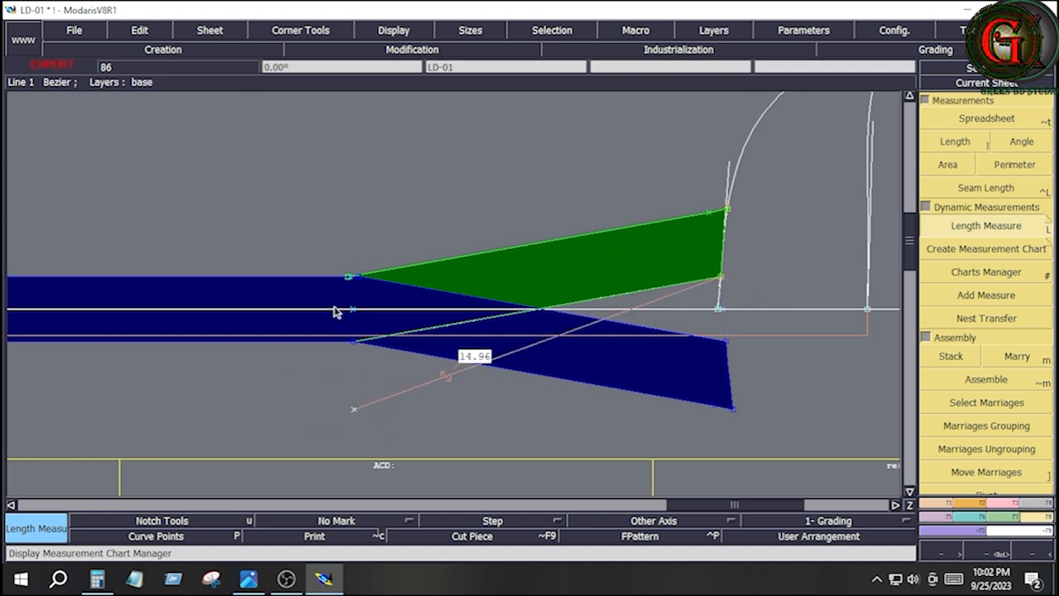
Align the upper bend points of the strips vertically with the lower bend corner using Ali 2Pts.
{"action": "scroll", "coordinate": [337, 312], "scroll_direction": "up", "scroll_amount": 3}
{"action": "left_click", "coordinate": [516, 421]}
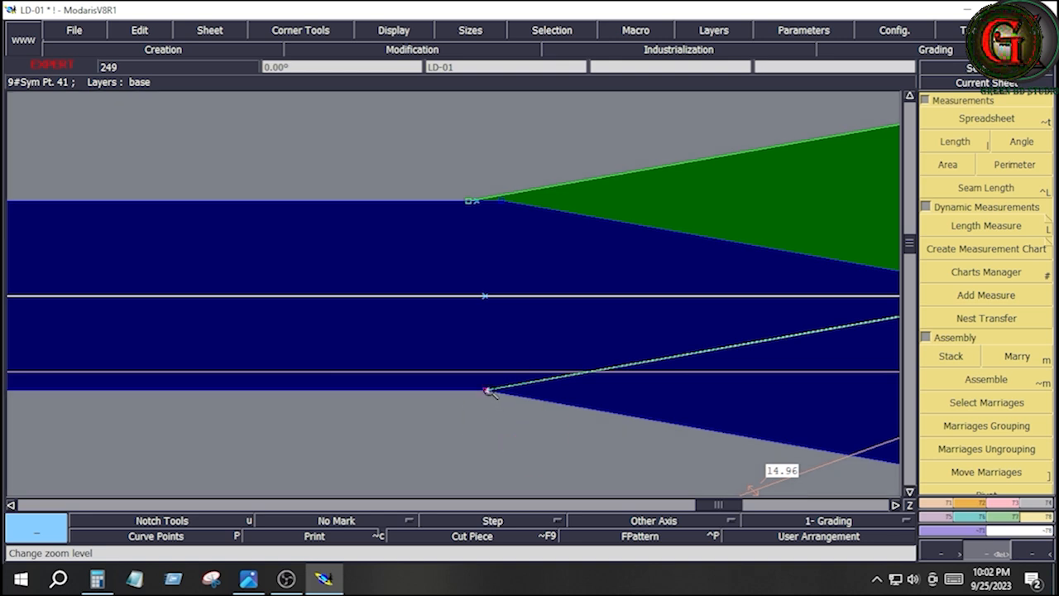
{"action": "scroll", "coordinate": [489, 217], "scroll_direction": "up", "scroll_amount": 2}
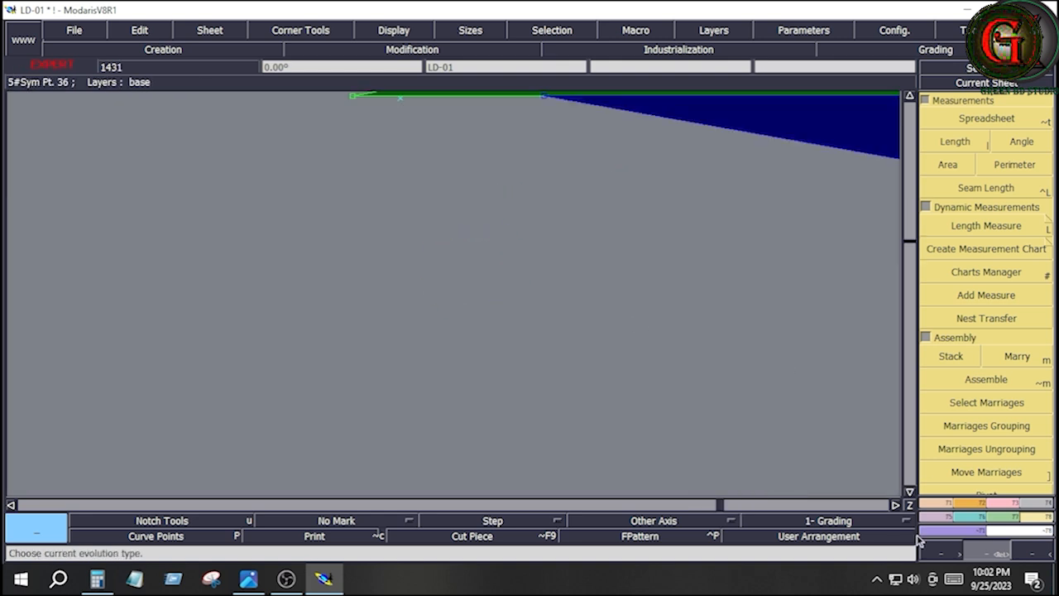
{"action": "key", "text": "Home"}
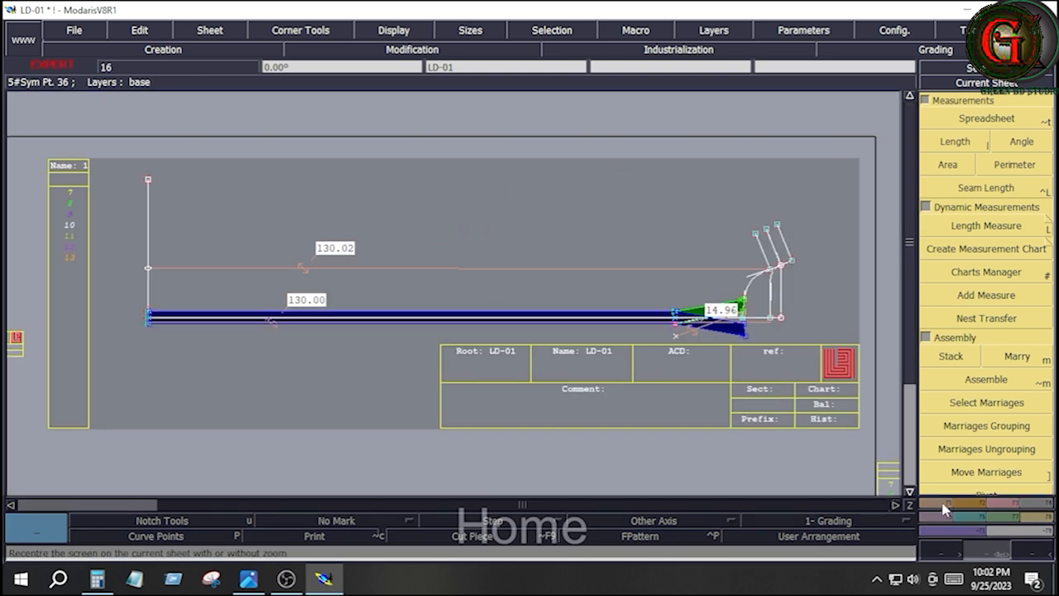
{"action": "left_click", "coordinate": [711, 368]}
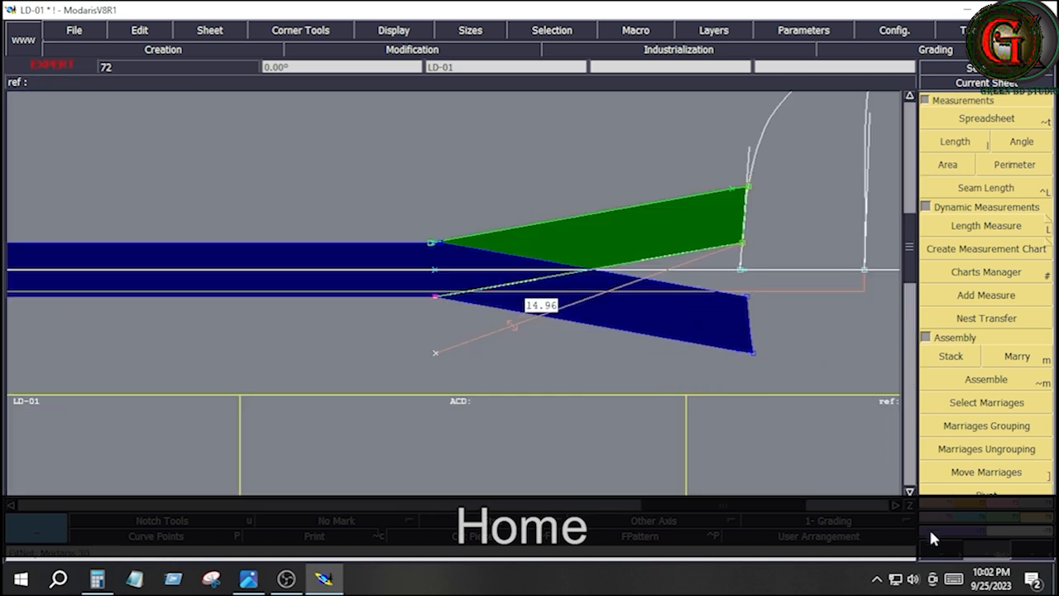
{"action": "left_click", "coordinate": [938, 507]}
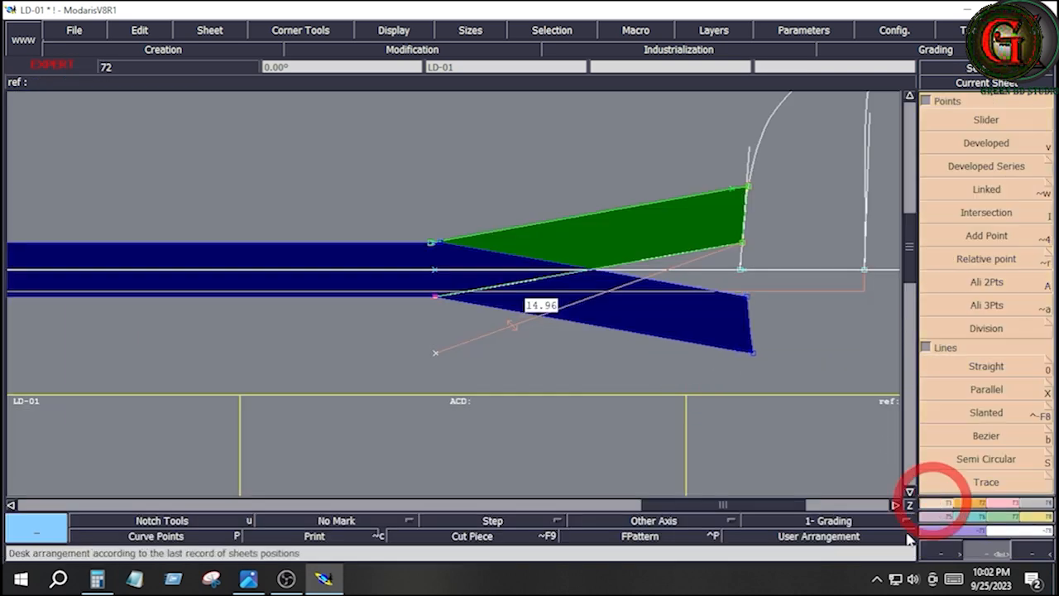
{"action": "left_click", "coordinate": [990, 282]}
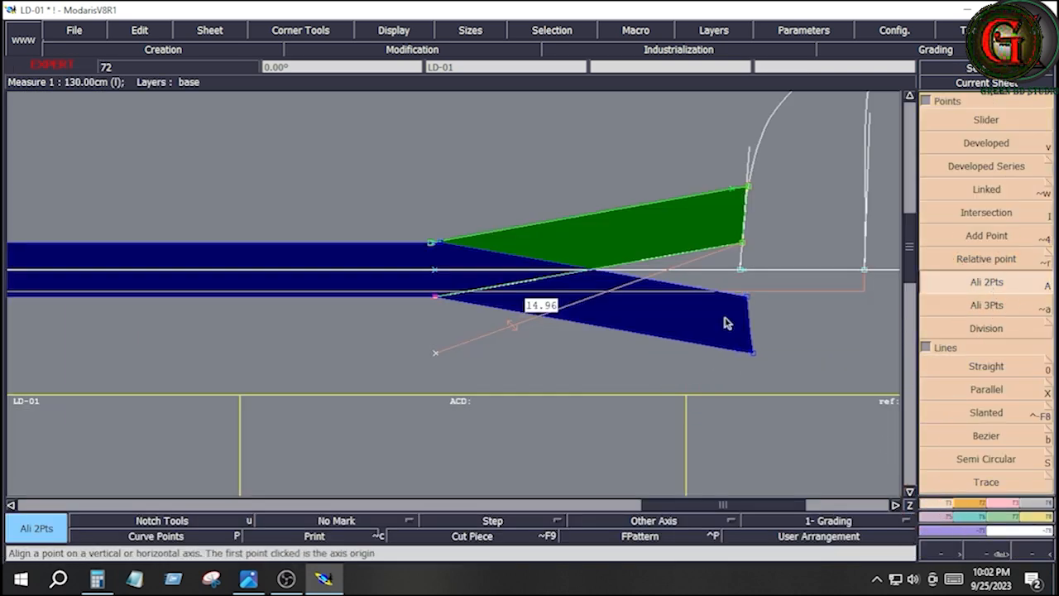
{"action": "left_click", "coordinate": [433, 293]}
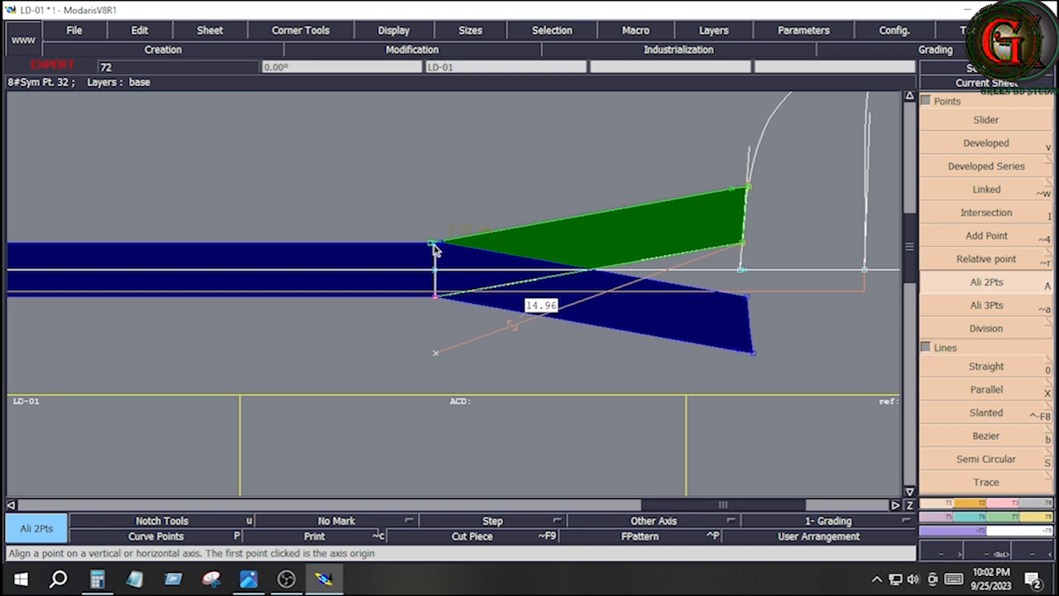
{"action": "left_click", "coordinate": [434, 293]}
{"action": "left_click", "coordinate": [432, 244]}
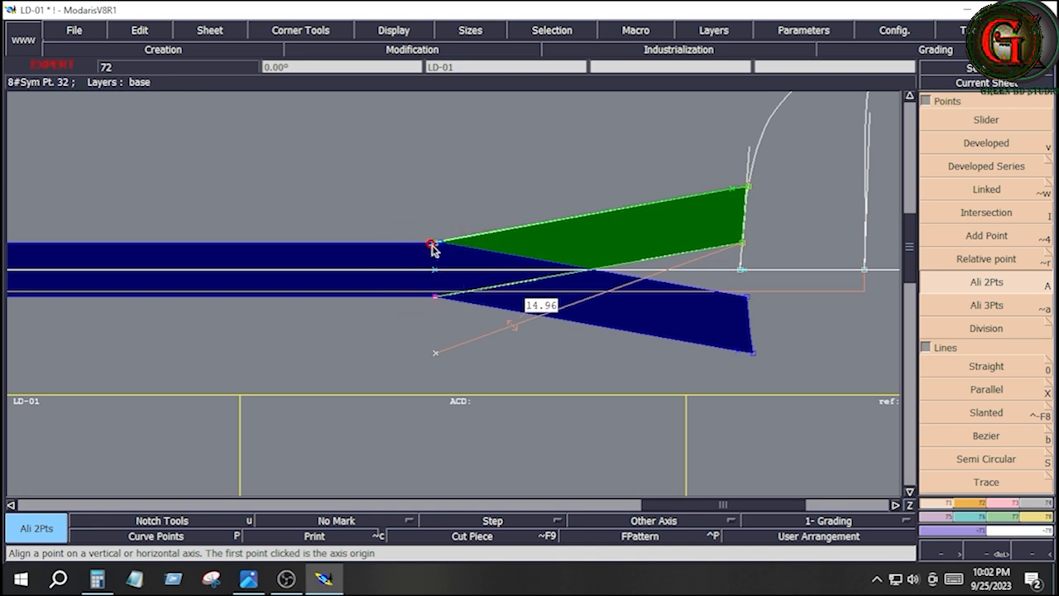
{"action": "left_click", "coordinate": [436, 291]}
{"action": "left_click", "coordinate": [441, 243]}
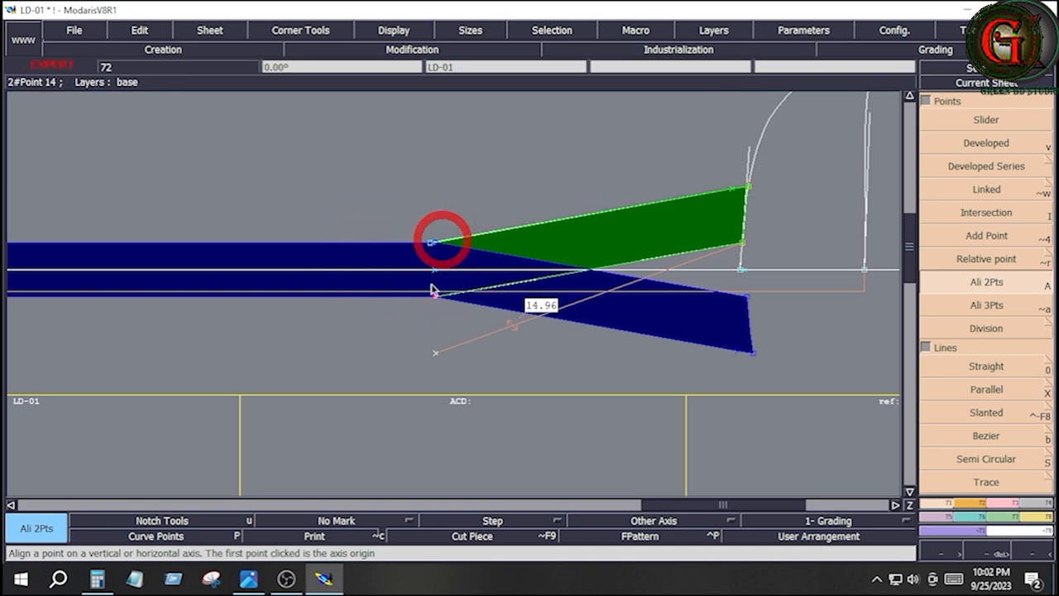
{"action": "left_click", "coordinate": [434, 293]}
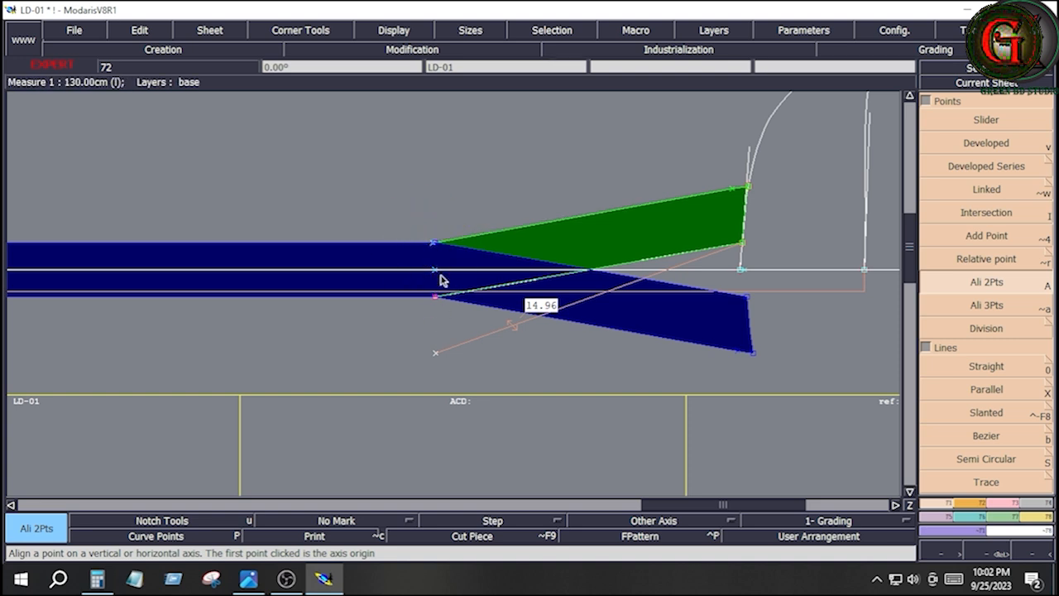
Save the LD-01 model, continuing past the detected anomalies.
{"action": "key", "text": "Home"}
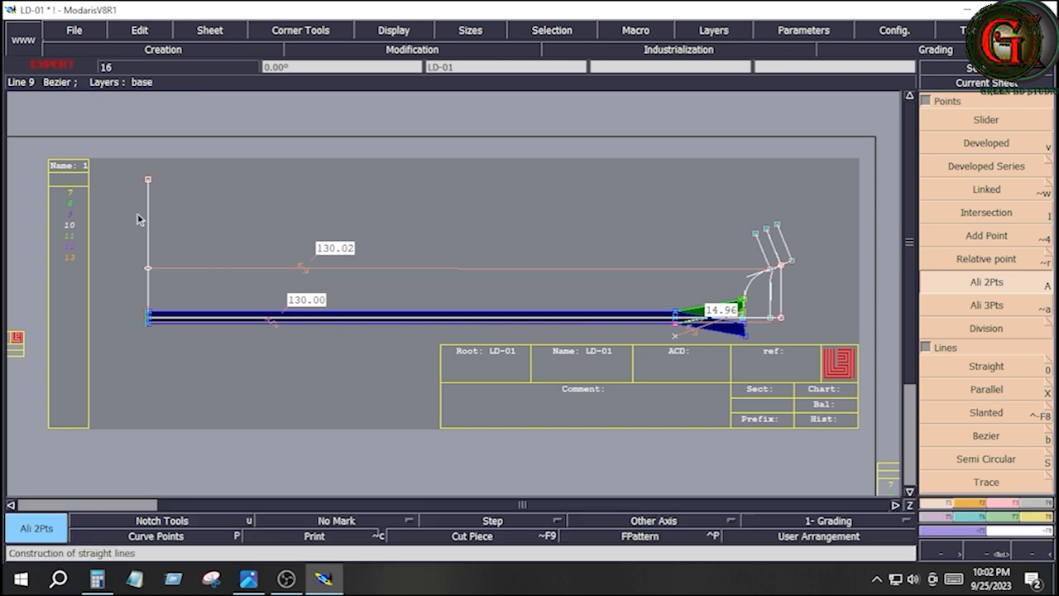
{"action": "left_click", "coordinate": [71, 30]}
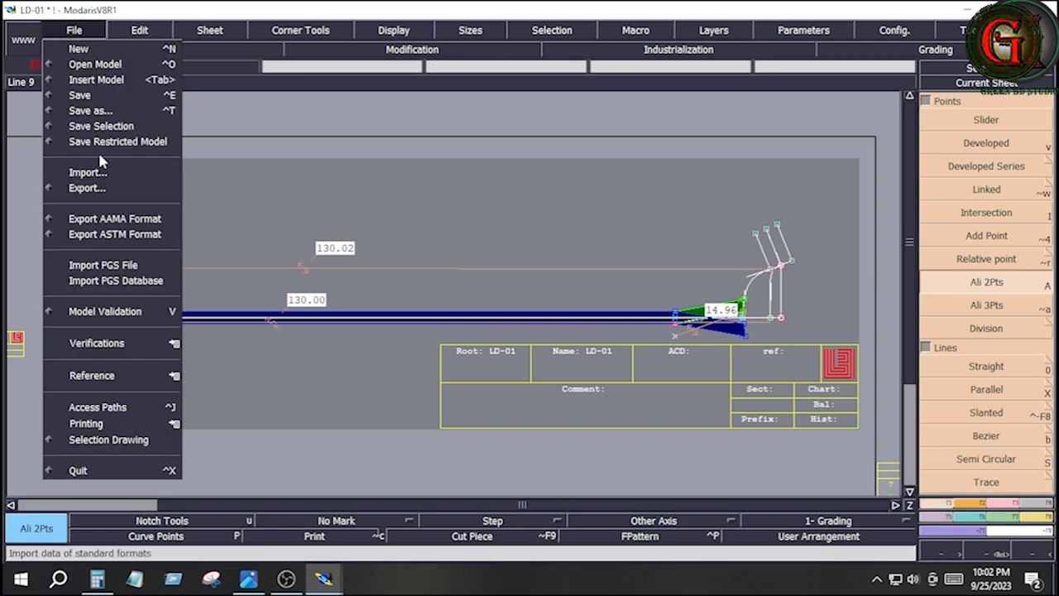
{"action": "left_click", "coordinate": [81, 96]}
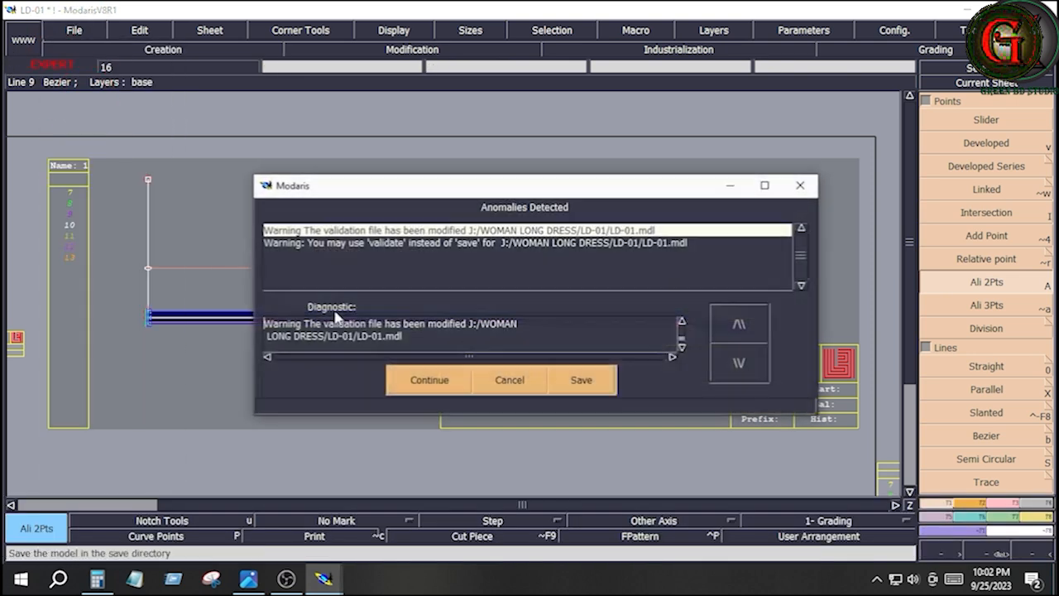
{"action": "left_click", "coordinate": [422, 380]}
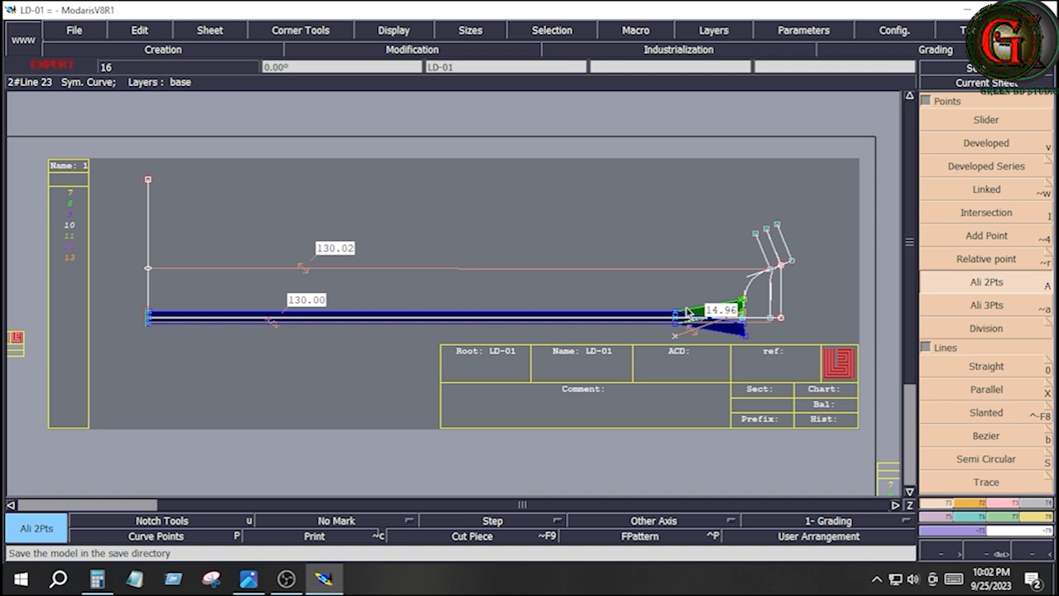
Divorce both narrow strip pieces from the LD-01 base sheet.
{"action": "left_click", "coordinate": [1044, 516]}
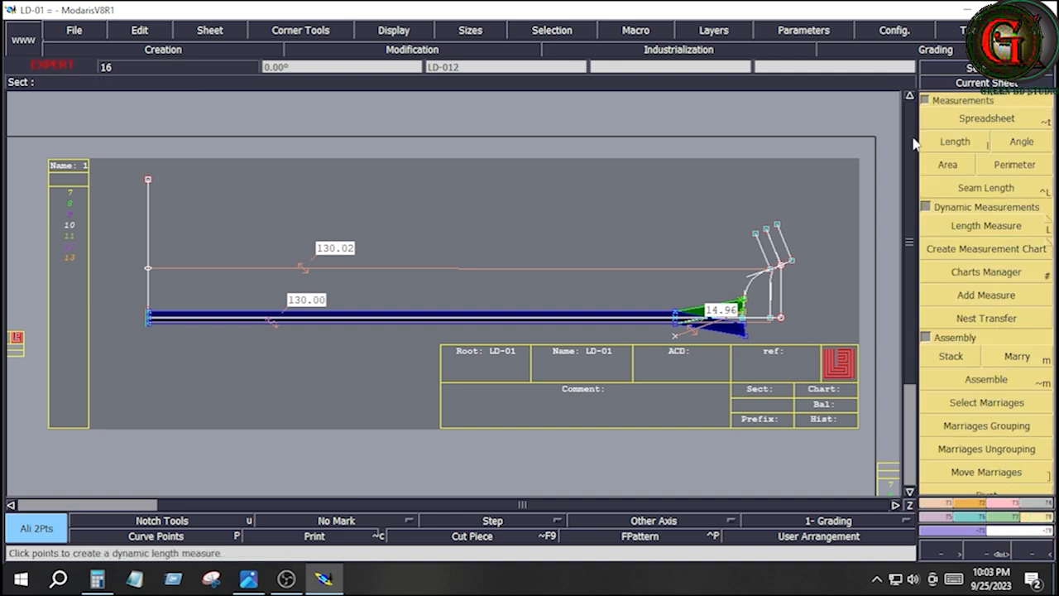
{"action": "left_click", "coordinate": [926, 100]}
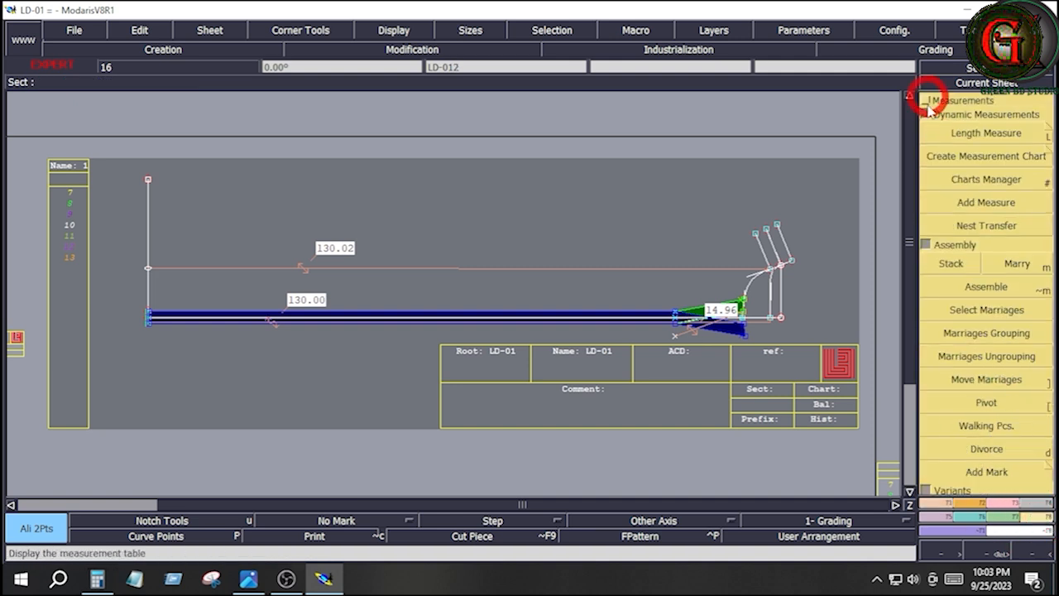
{"action": "left_click", "coordinate": [991, 448]}
{"action": "left_click", "coordinate": [636, 320]}
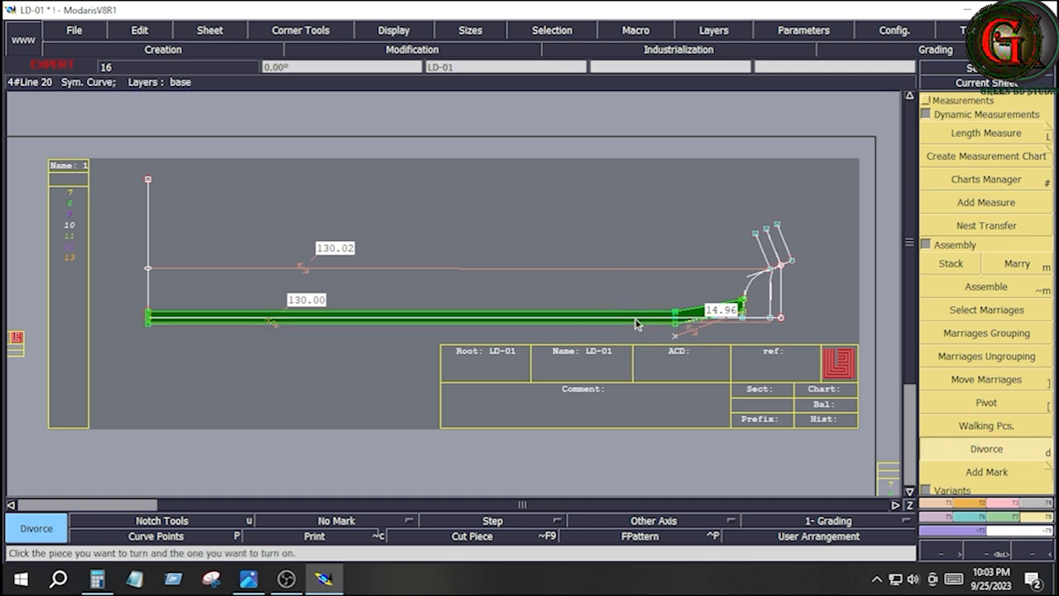
{"action": "left_click", "coordinate": [634, 319]}
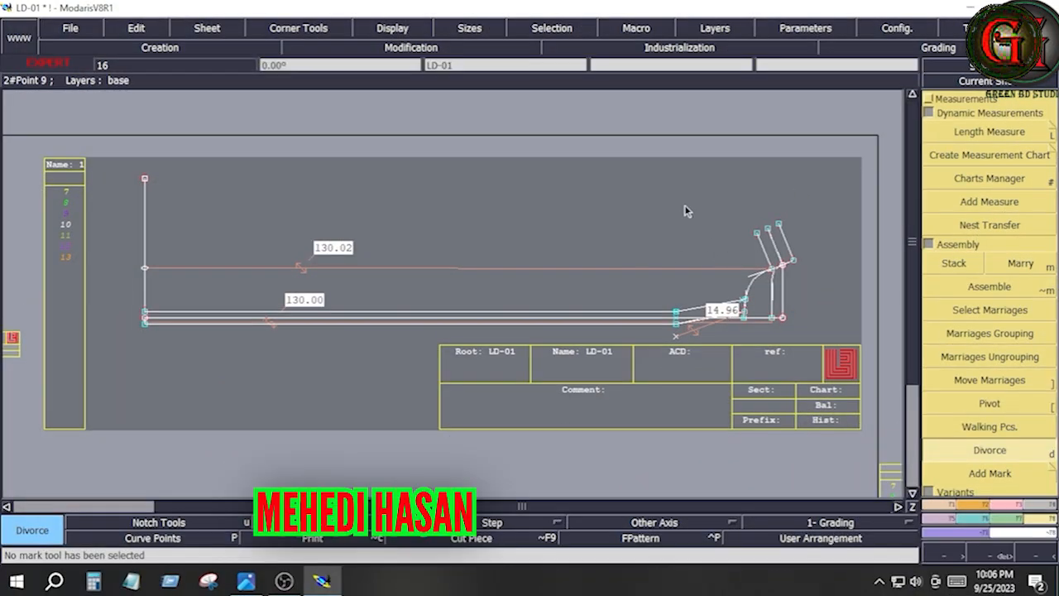
Consult the chest measurement in the Untitled-1.png size chart and add a parallel at -24.5 cm from the long centre line.
{"action": "left_click", "coordinate": [246, 581]}
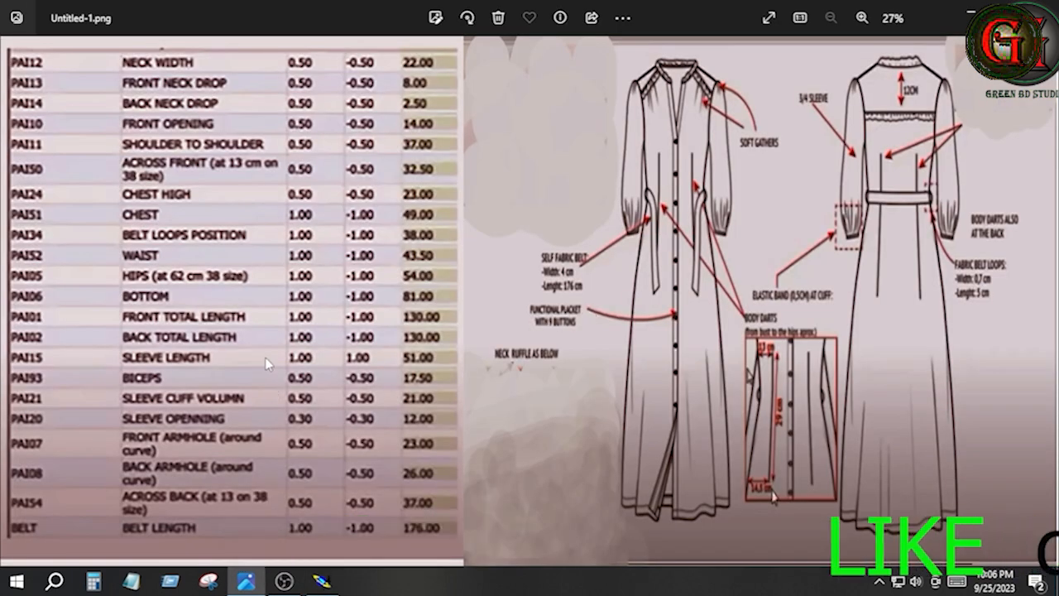
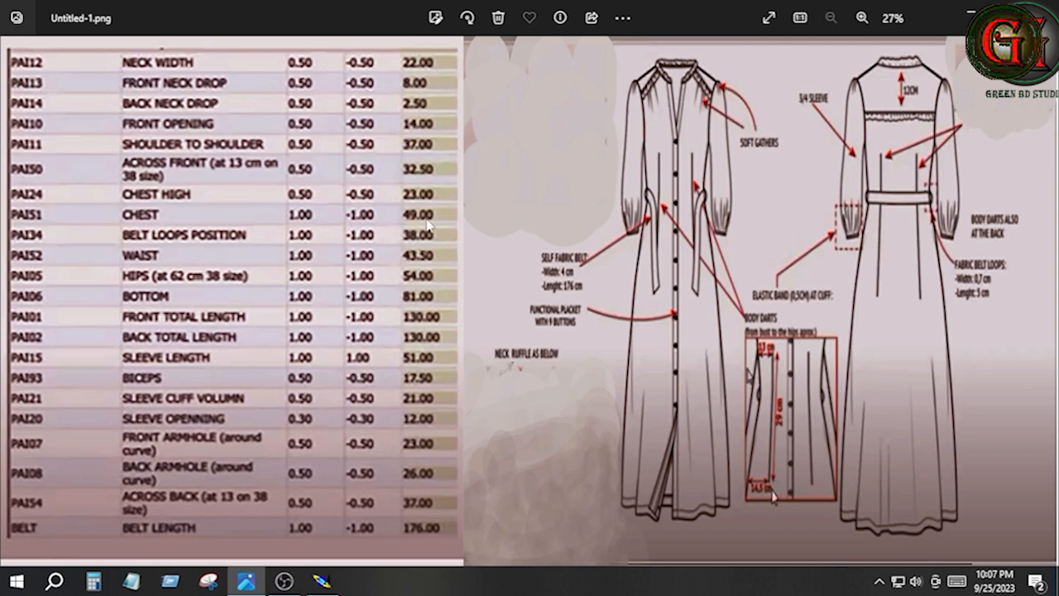
{"action": "mouse_move", "coordinate": [250, 589]}
{"action": "left_click", "coordinate": [321, 582]}
{"action": "left_click", "coordinate": [893, 488]}
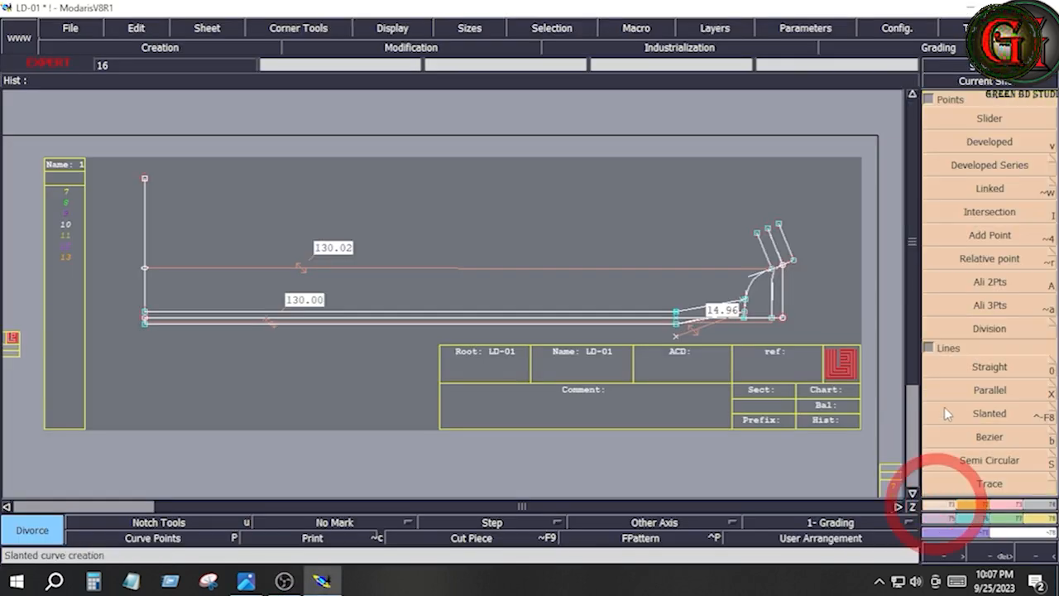
{"action": "left_click", "coordinate": [997, 396]}
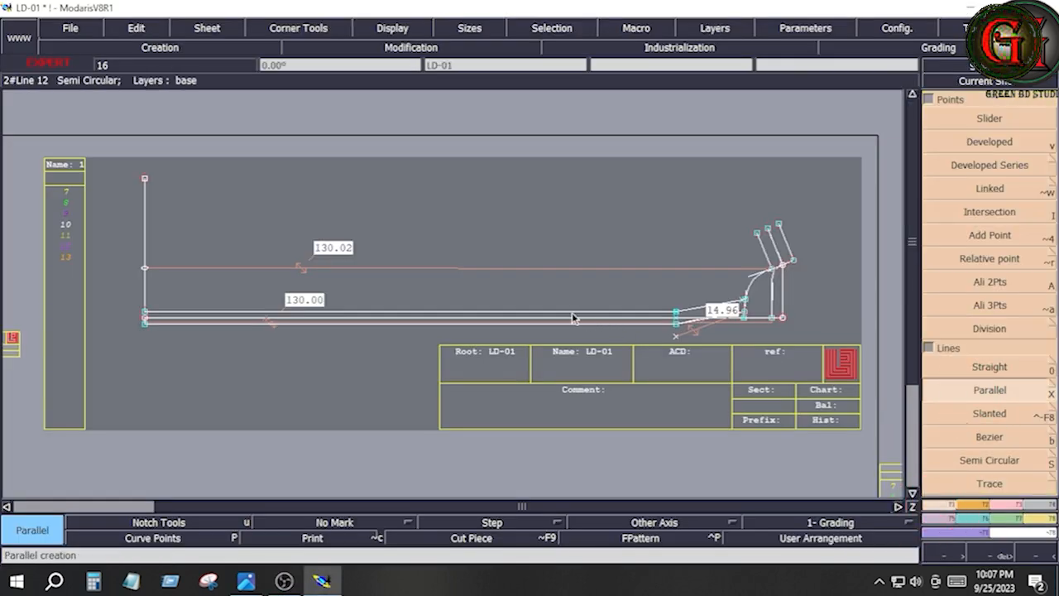
{"action": "left_click", "coordinate": [526, 321]}
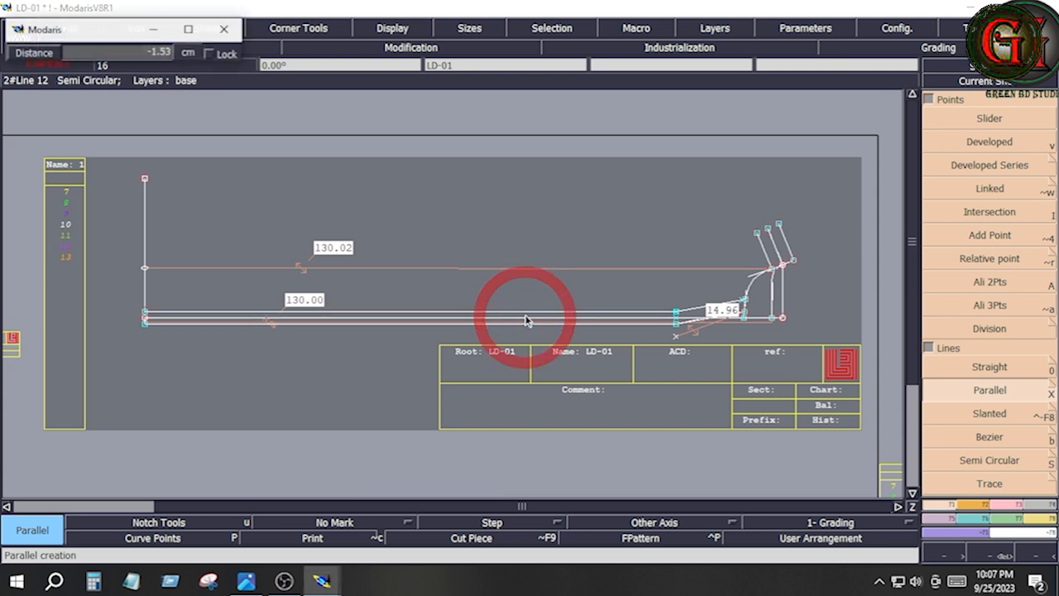
{"action": "key", "text": "Down"}
{"action": "type", "text": "-"}
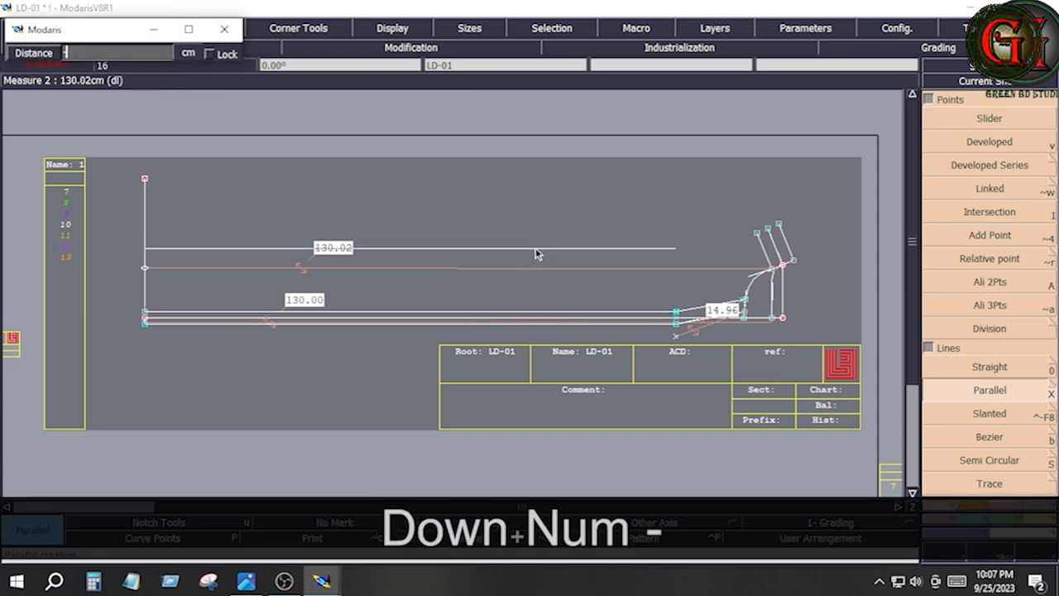
{"action": "type", "text": "24.5"}
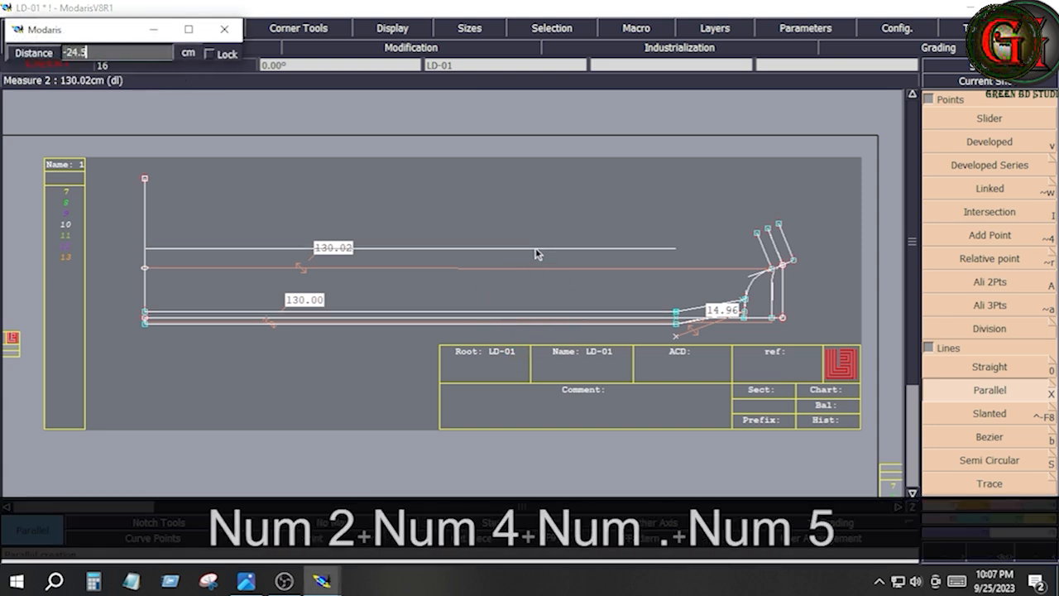
{"action": "key", "text": "Return"}
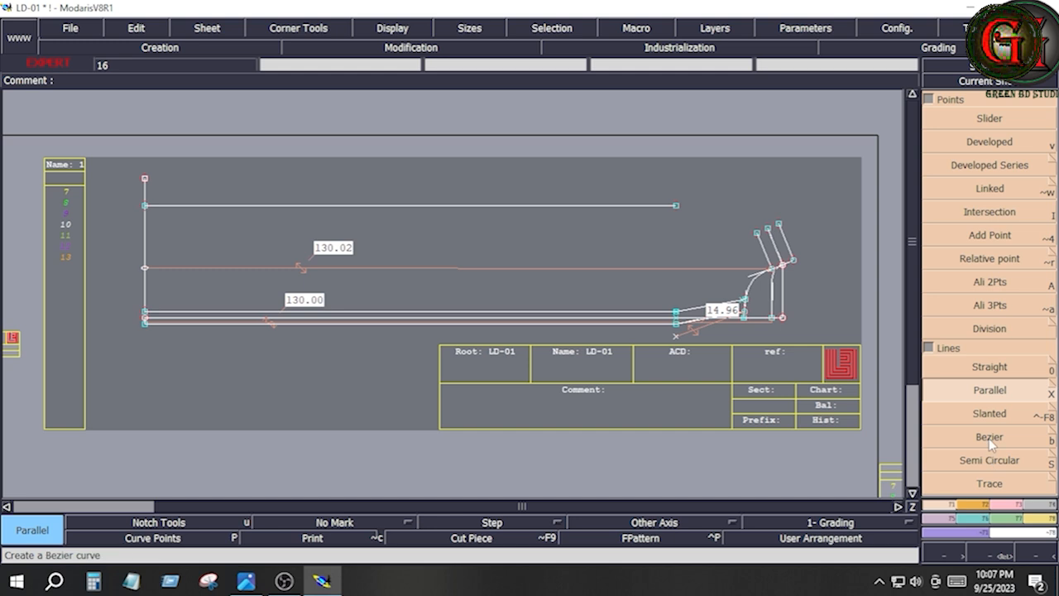
Draw a Bezier with dl 23 cm from the lowest shoulder line's outer end to the new parallel and insert its end point there.
{"action": "left_click", "coordinate": [991, 440]}
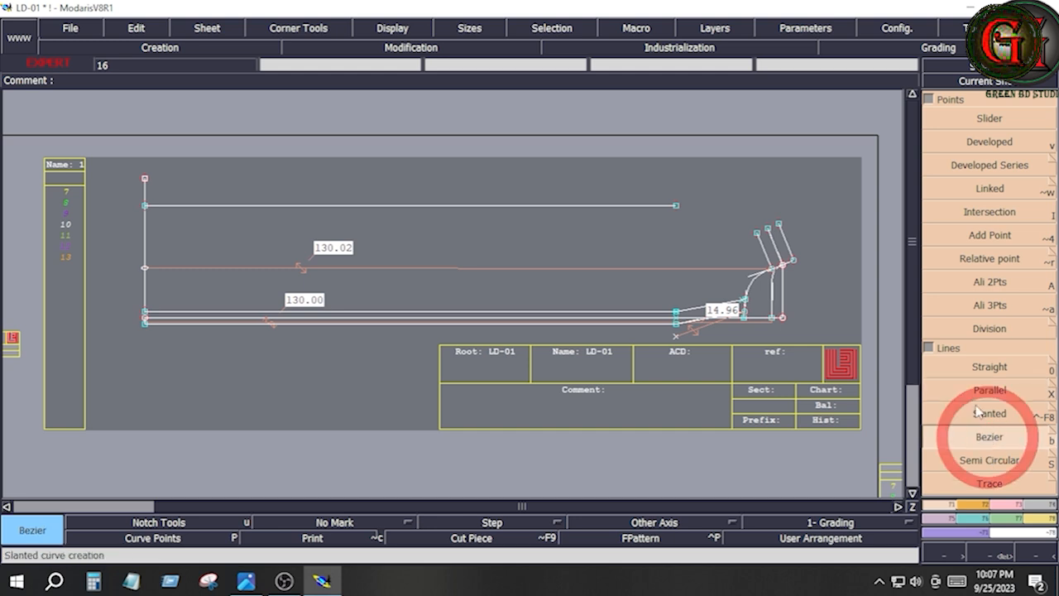
{"action": "left_click", "coordinate": [757, 234]}
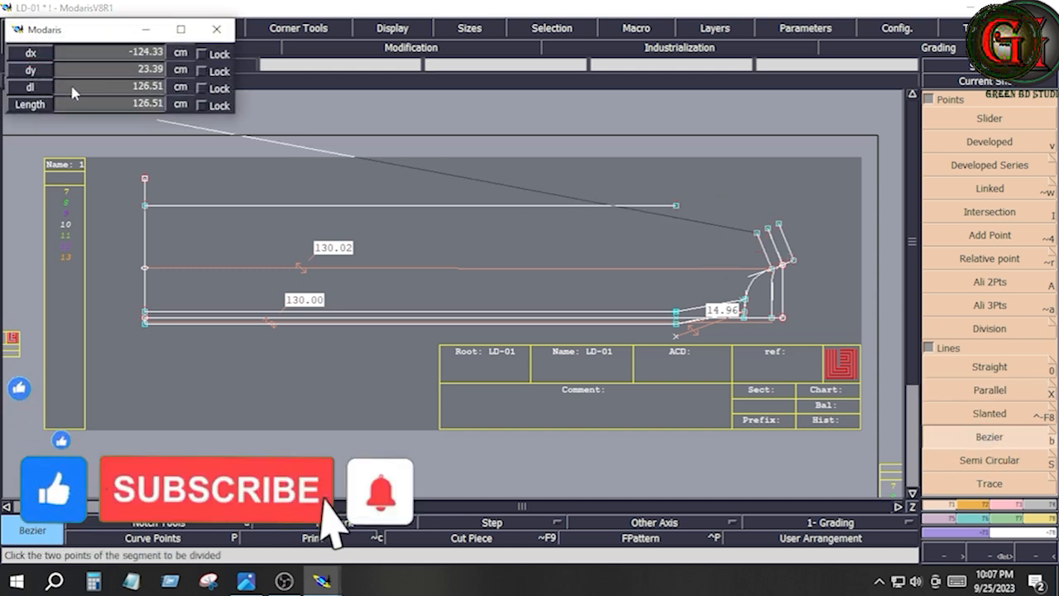
{"action": "type", "text": "23"}
{"action": "key", "text": "Return"}
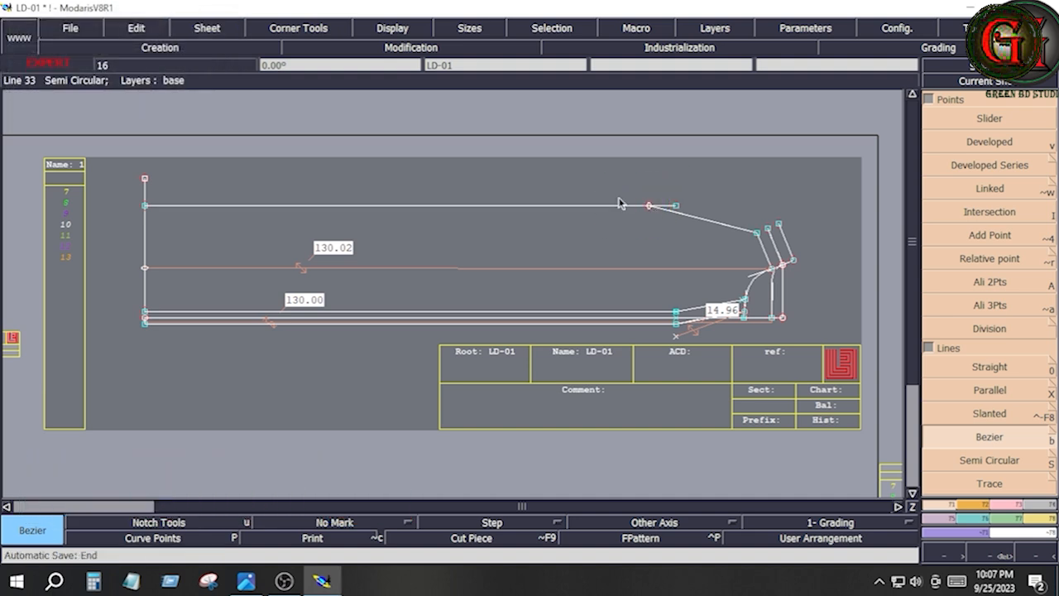
{"action": "key", "text": "Return"}
{"action": "left_click_drag", "start_coordinate": [610, 180], "coordinate": [813, 351]}
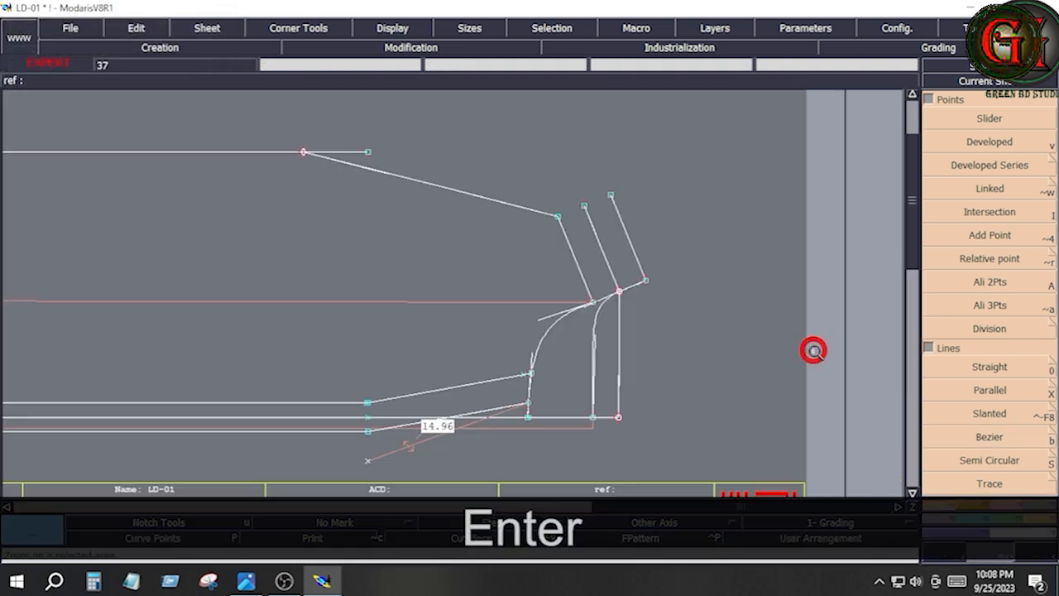
{"action": "key", "text": "alt+7"}
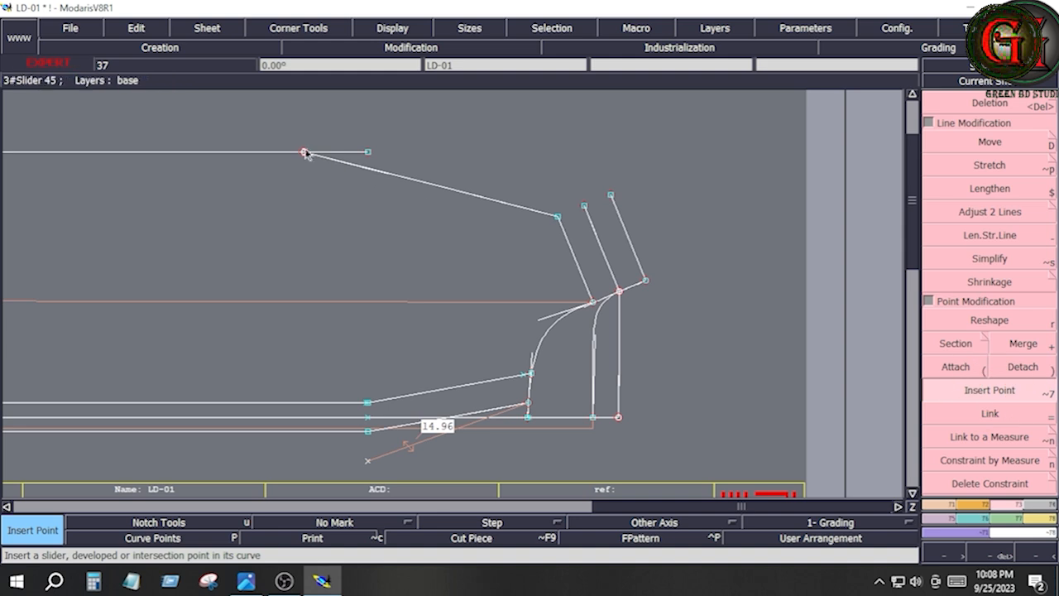
Undo the last Bezier and draw a horizontal one with dl 13 cm from the lowest shoulder line's neck end towards the hem.
{"action": "key", "text": "alt+Tab"}
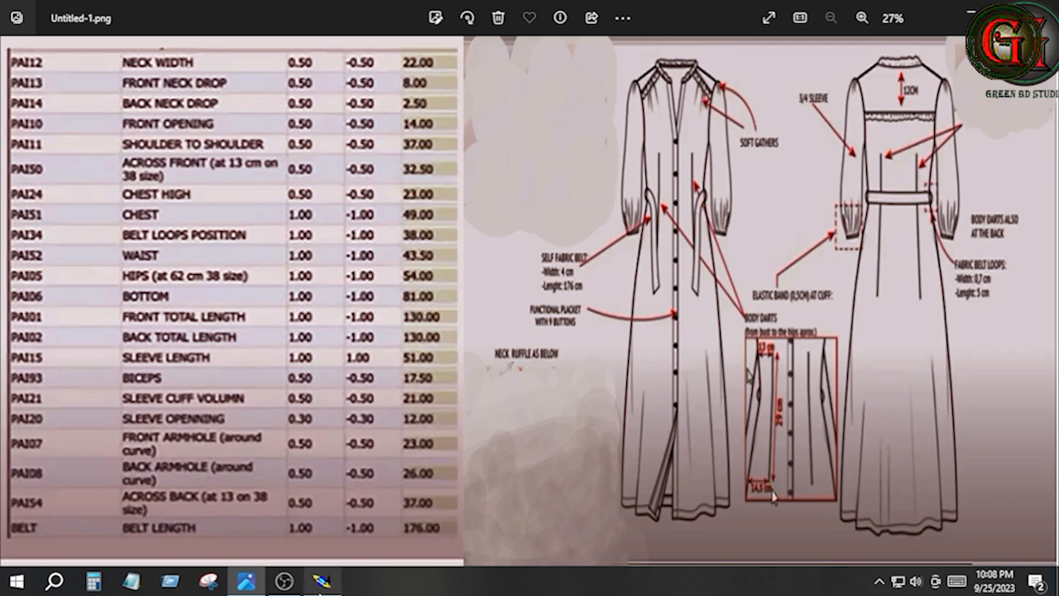
{"action": "left_click", "coordinate": [321, 581]}
{"action": "key", "text": "ctrl+z"}
{"action": "left_click", "coordinate": [591, 302]}
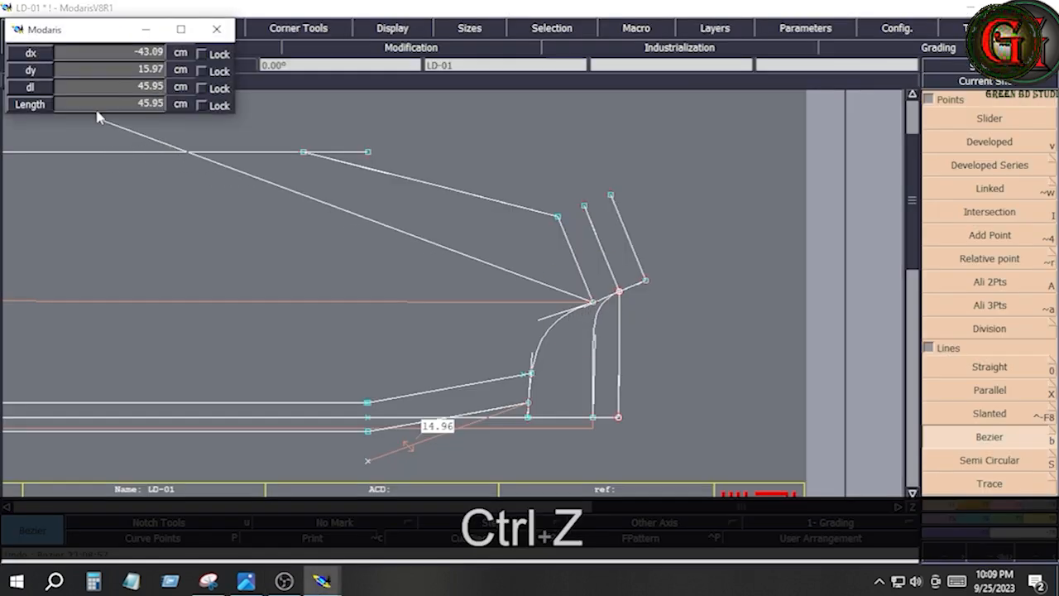
{"action": "left_click", "coordinate": [78, 87]}
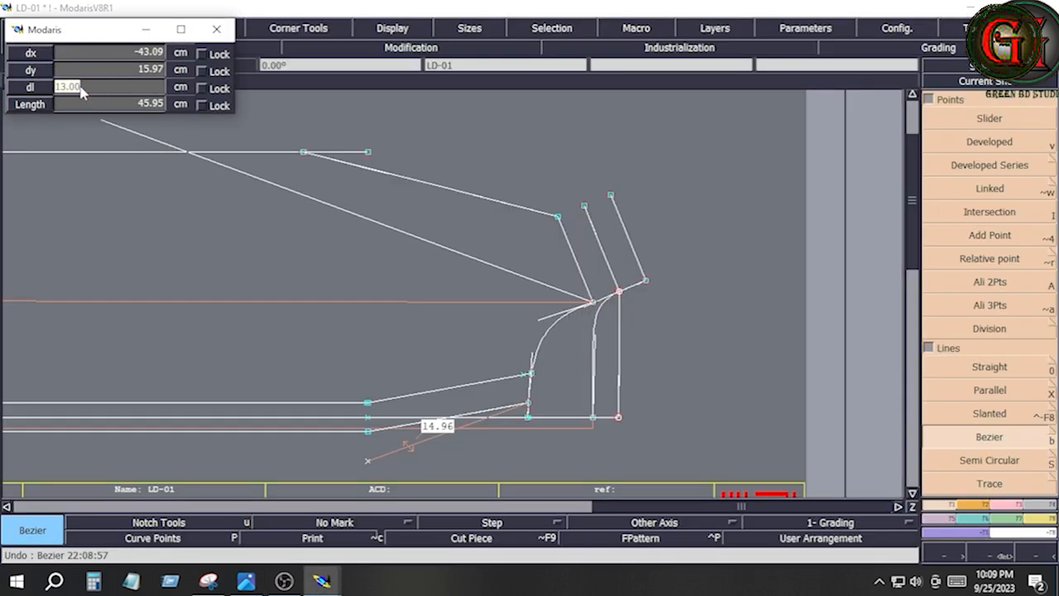
{"action": "key", "text": "Return"}
Draw a straight perpendicular Bezier from the end of the 13 cm line down to the long centre line.
{"action": "key", "text": "v"}
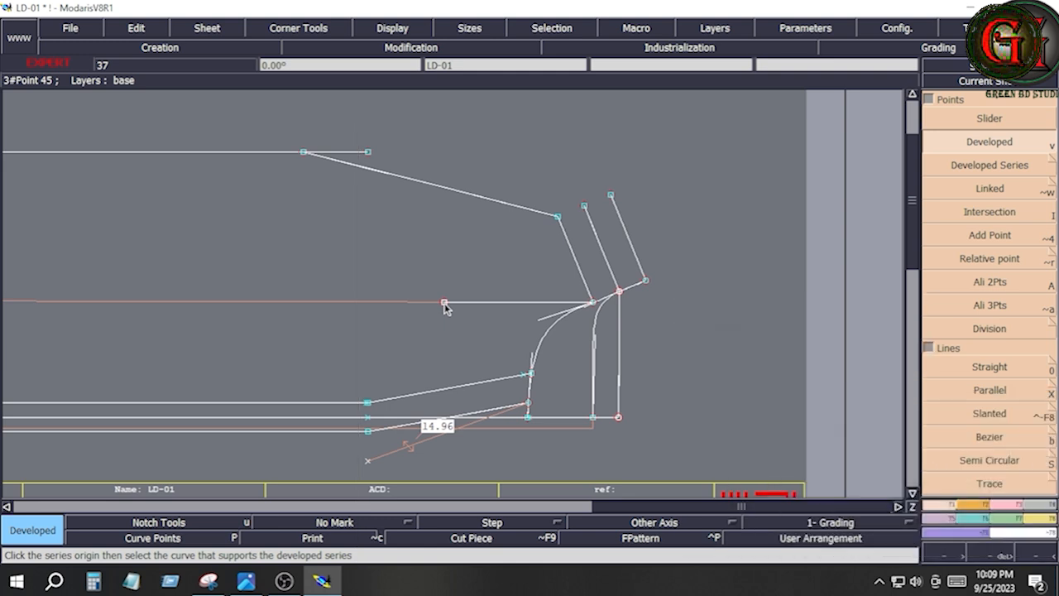
{"action": "key", "text": "b"}
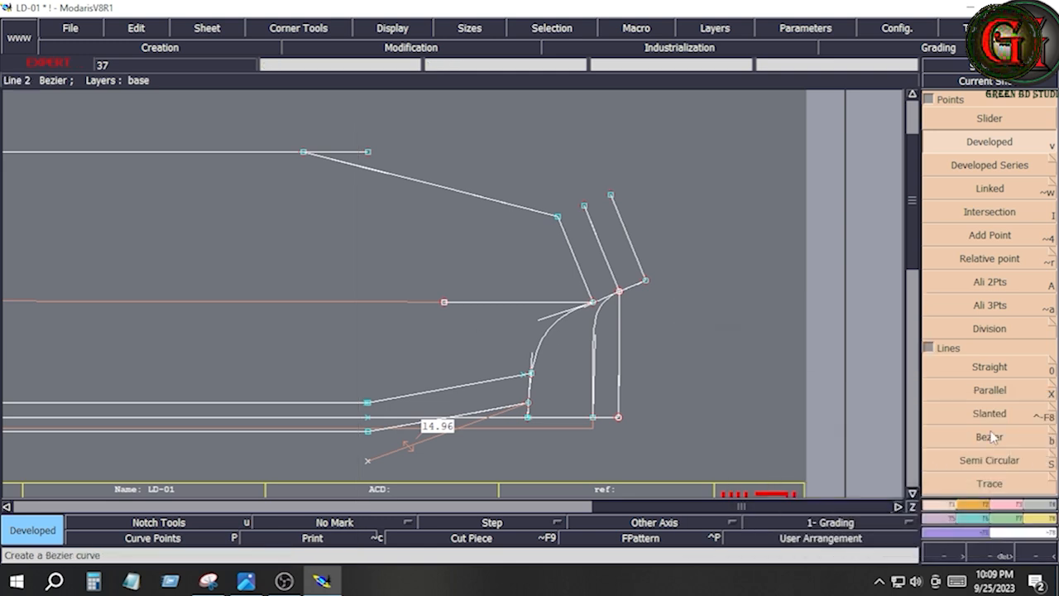
{"action": "left_click", "coordinate": [444, 303]}
{"action": "key", "text": "ctrl"}
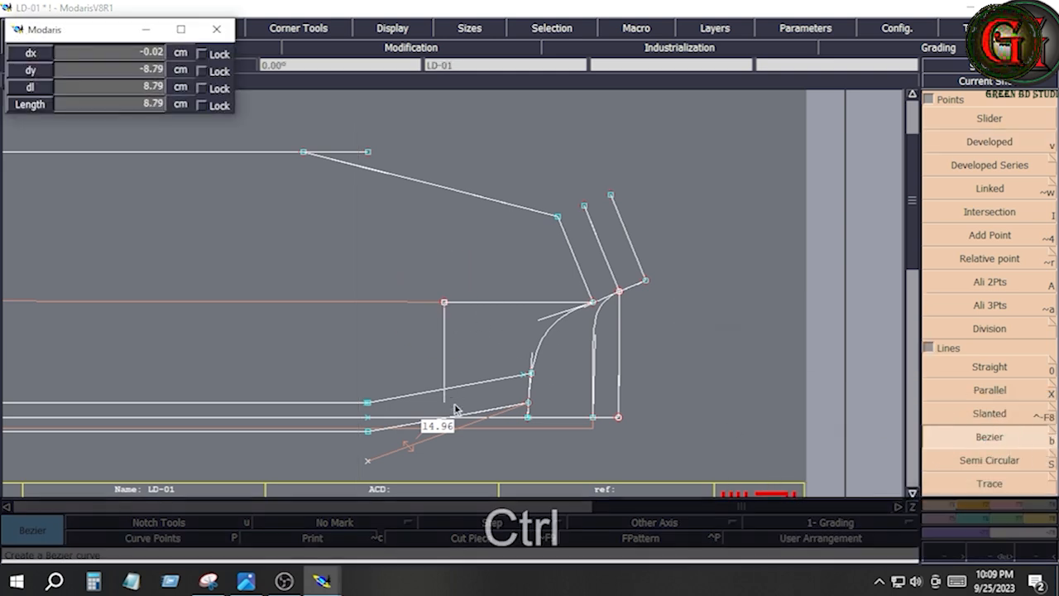
{"action": "left_click", "coordinate": [445, 418]}
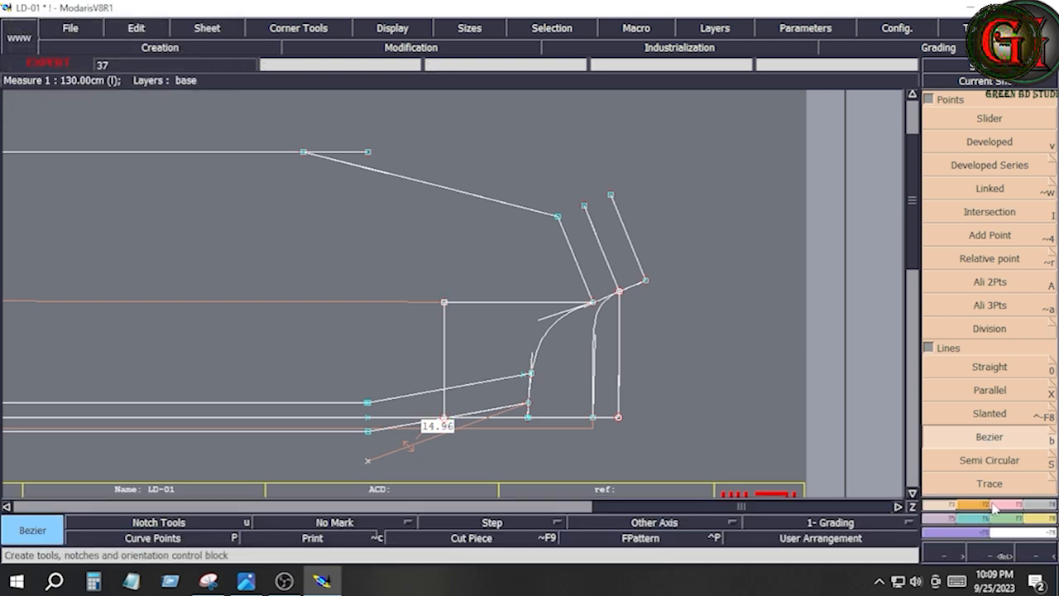
Extend the perpendicular with Len.Str.Line beyond the sloping 23 cm line and delete the horizontal 13 cm guide line.
{"action": "left_click", "coordinate": [1008, 509]}
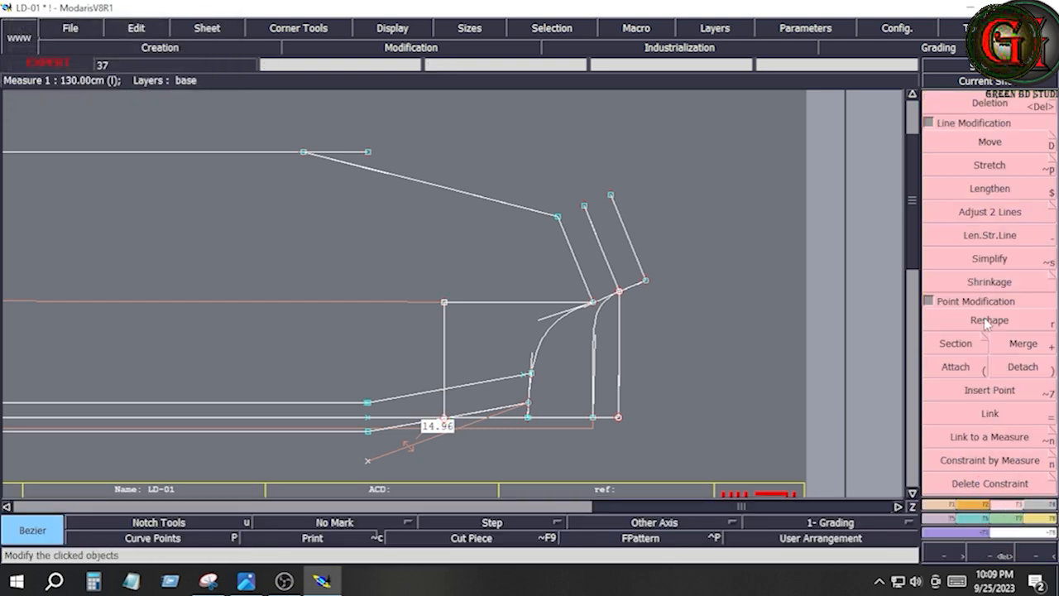
{"action": "left_click", "coordinate": [991, 237]}
{"action": "left_click", "coordinate": [444, 301]}
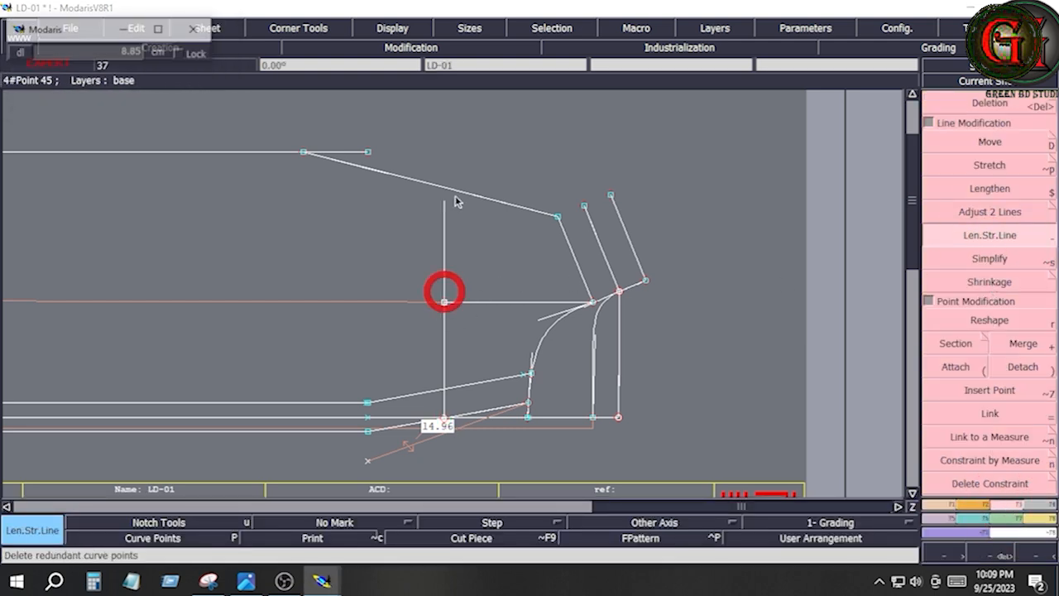
{"action": "left_click", "coordinate": [457, 134]}
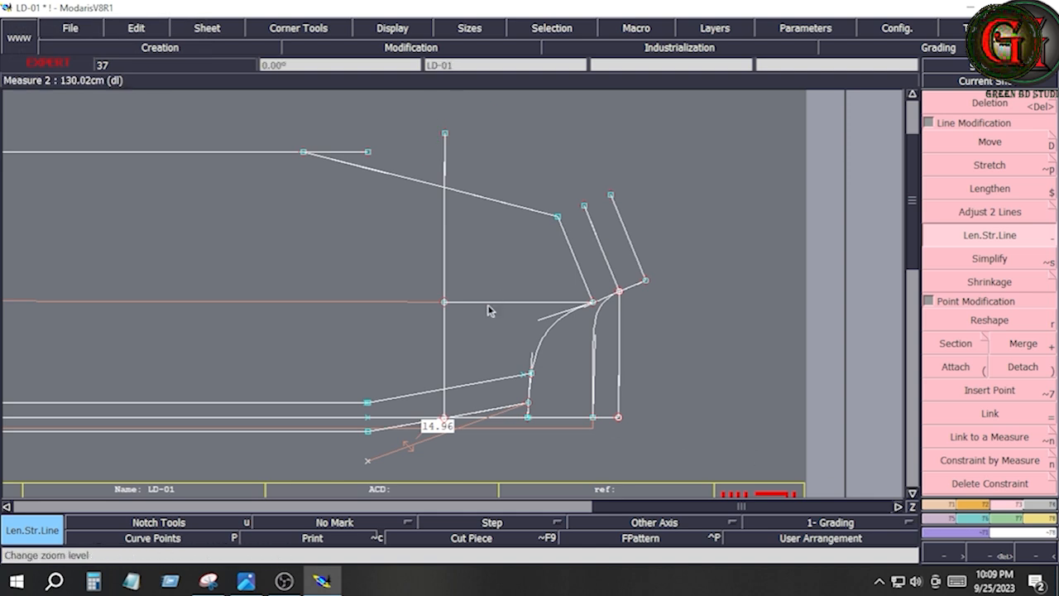
{"action": "key", "text": "Delete"}
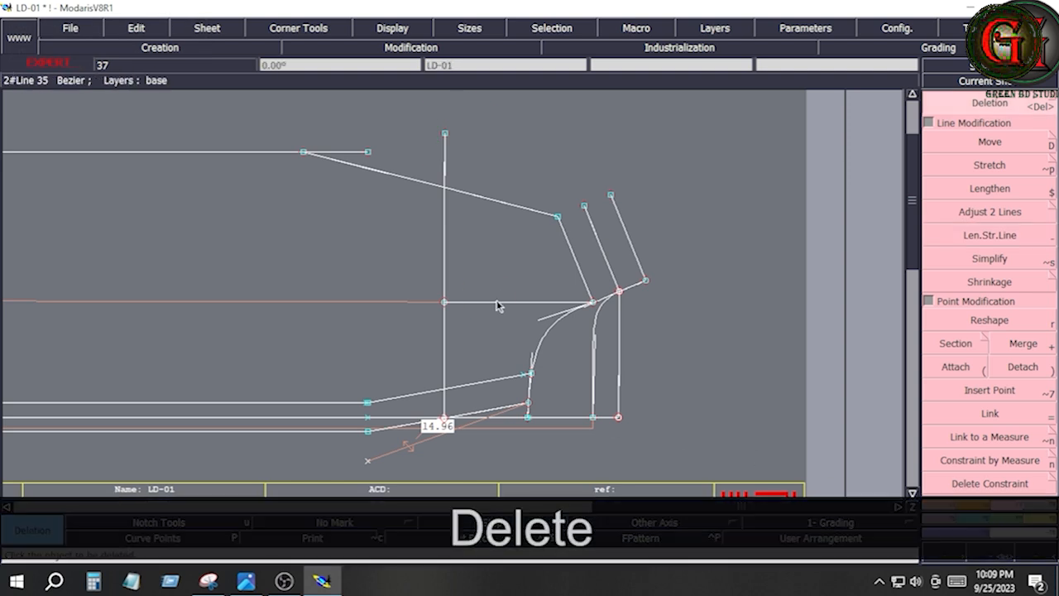
{"action": "left_click", "coordinate": [519, 302]}
Add a developed point on the perpendicular at a curve length of 16 cm from its end on the centre line.
{"action": "key", "text": "F1"}
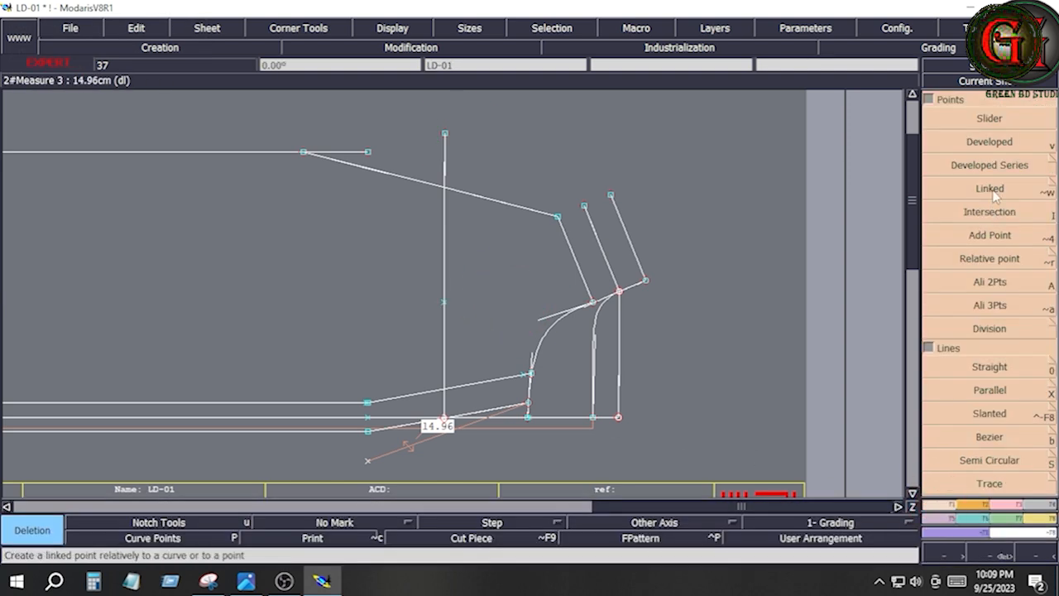
{"action": "left_click", "coordinate": [990, 141]}
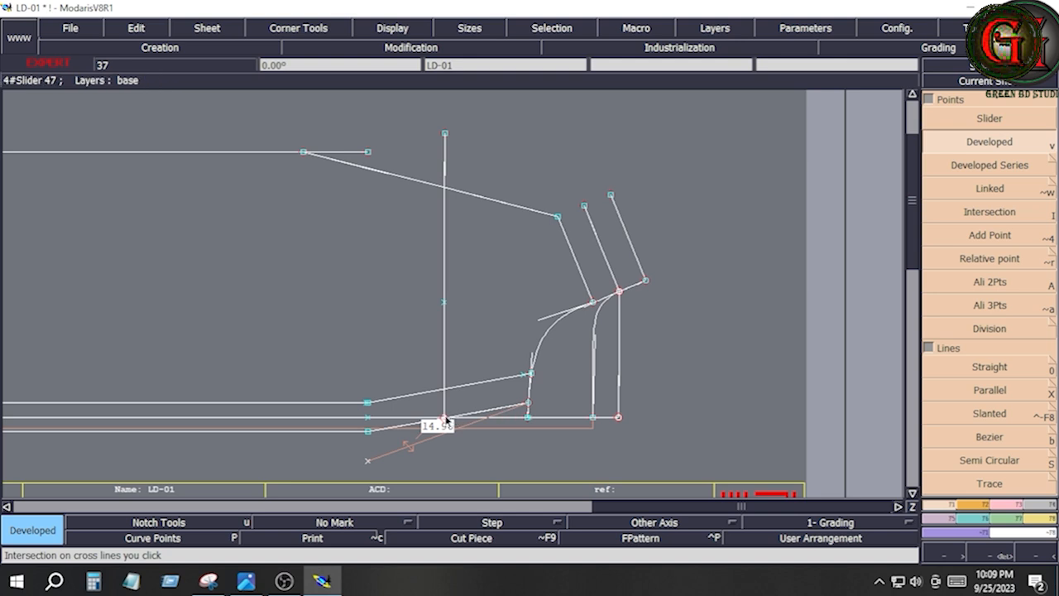
{"action": "left_click", "coordinate": [445, 372]}
{"action": "type", "text": "16"}
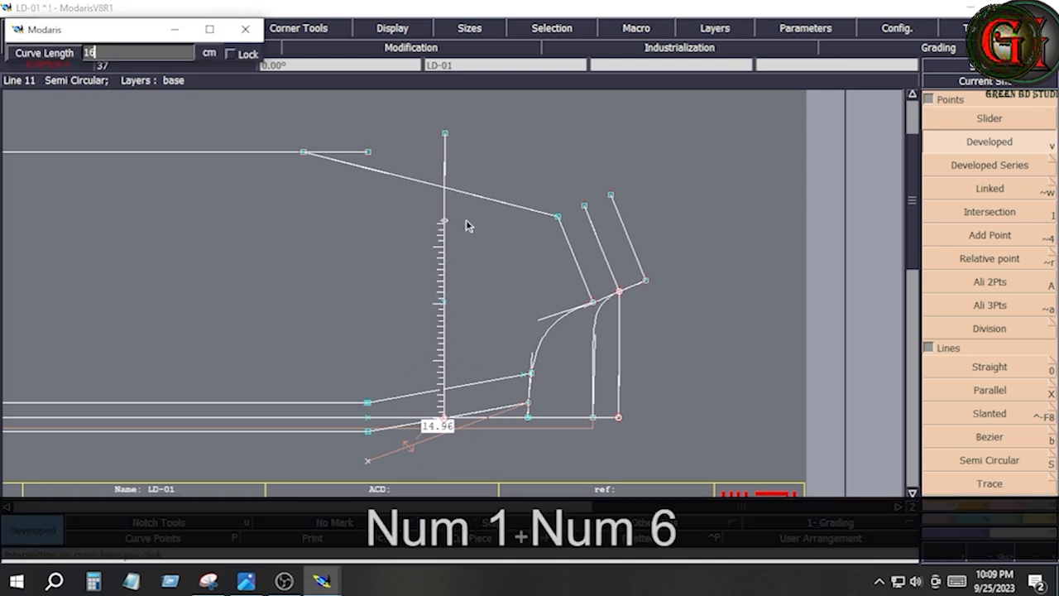
{"action": "key", "text": "Return"}
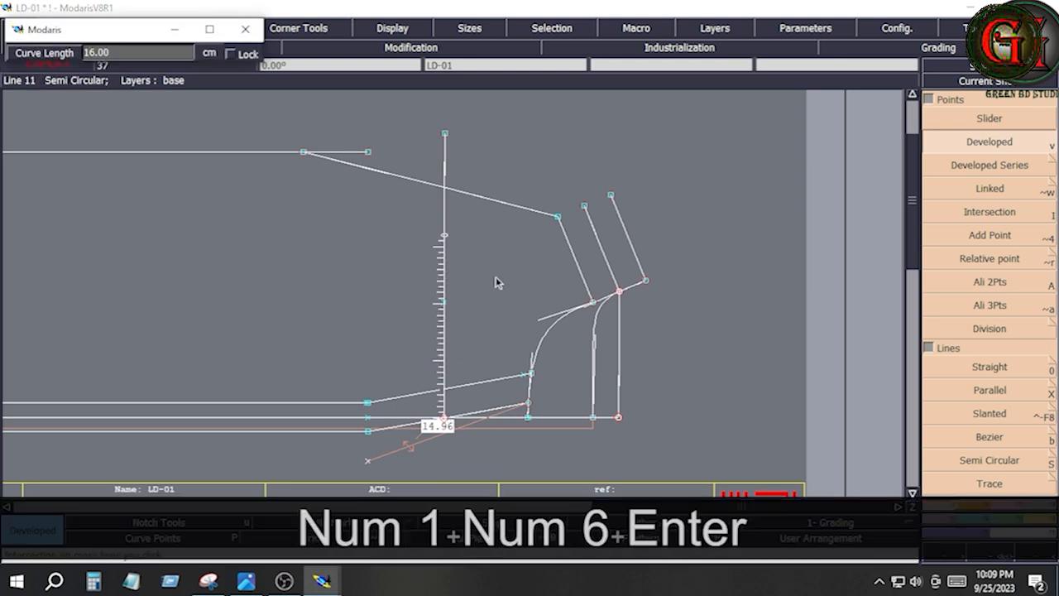
Consult the across back measurement in the size chart and place a second developed point farther out along the same perpendicular.
{"action": "left_click", "coordinate": [244, 585]}
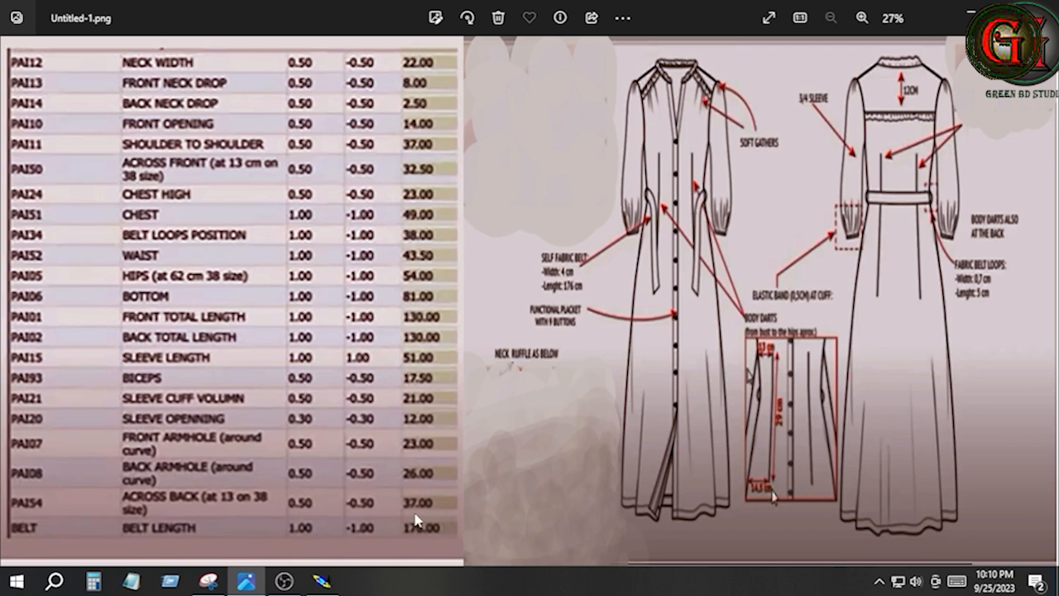
{"action": "left_click", "coordinate": [321, 581]}
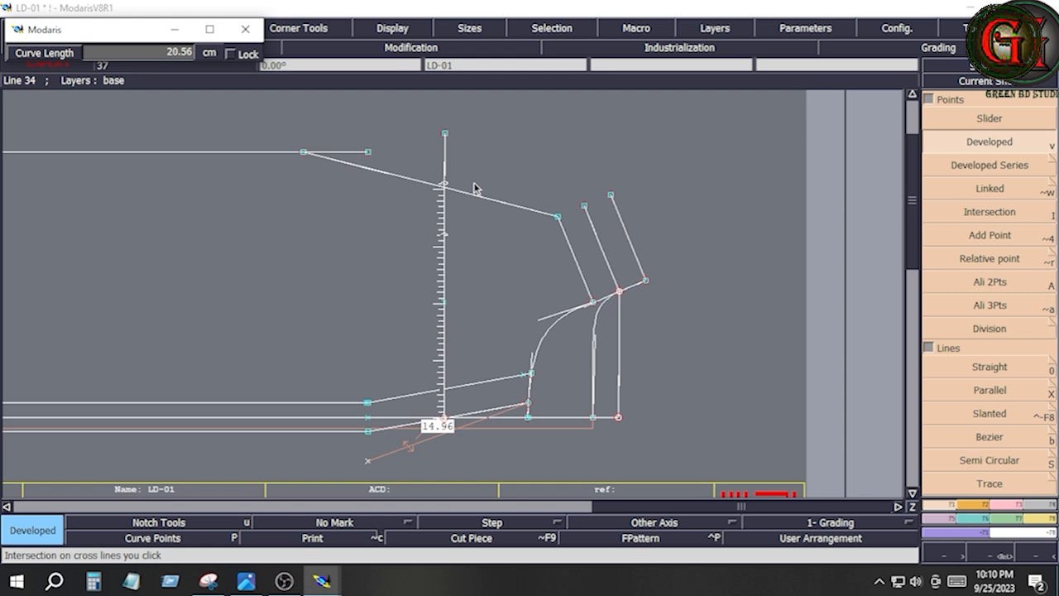
{"action": "key", "text": "Down"}
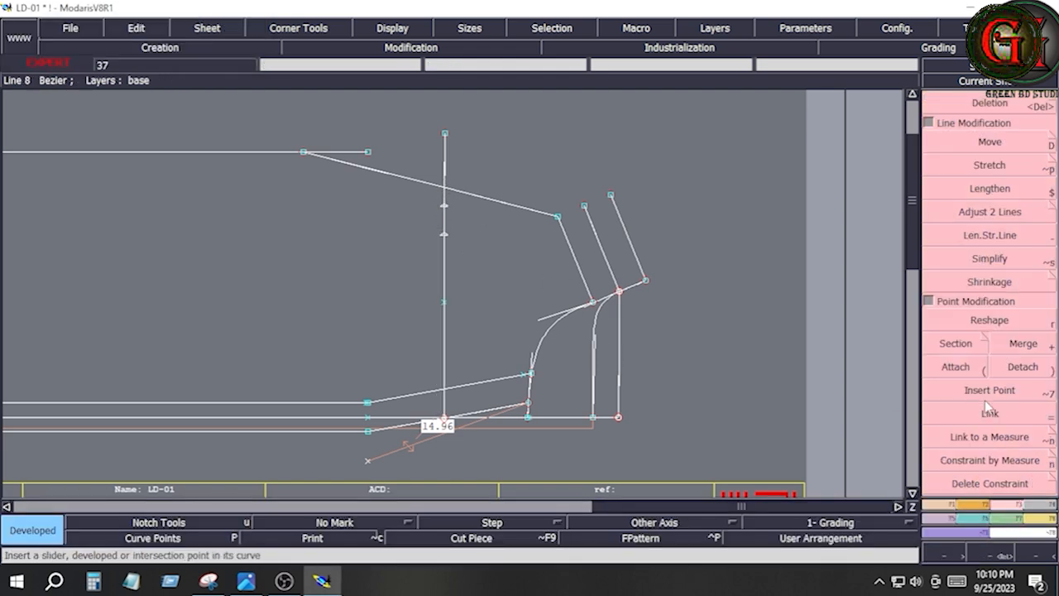
Draw the front armhole Bezier between the innermost shoulder line's end and the half-chest point, passing through the across-front point.
{"action": "left_click", "coordinate": [995, 436]}
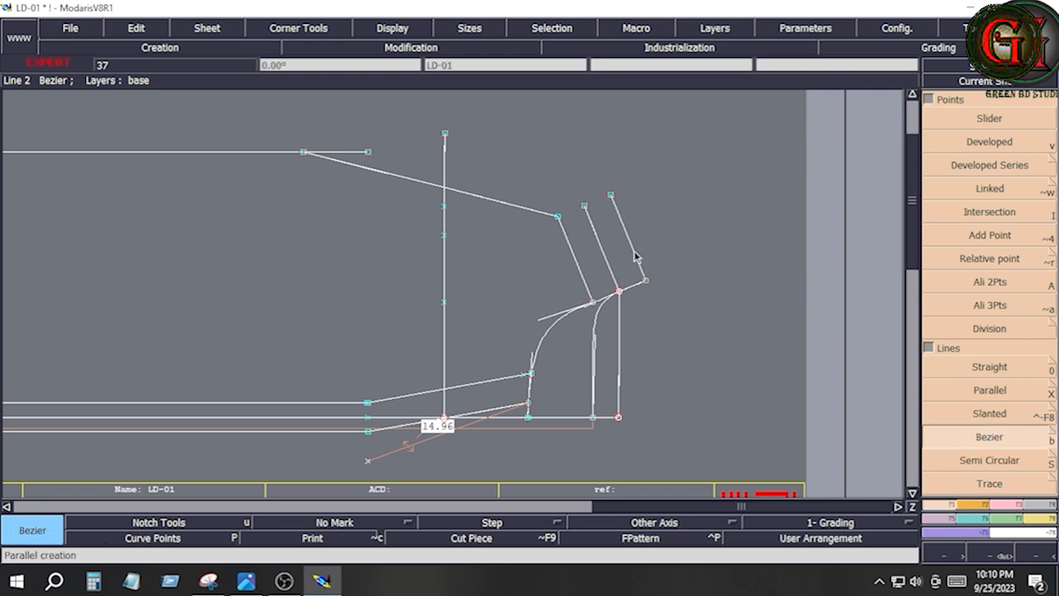
{"action": "left_click", "coordinate": [558, 216]}
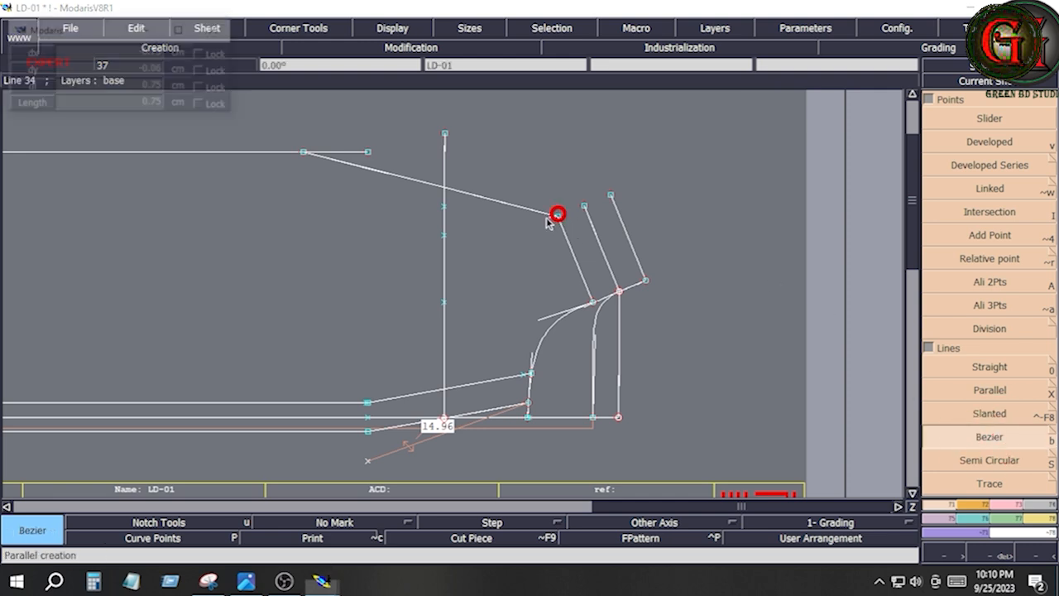
{"action": "left_click", "coordinate": [444, 235]}
{"action": "left_click", "coordinate": [444, 235]}
{"action": "left_click", "coordinate": [610, 194]}
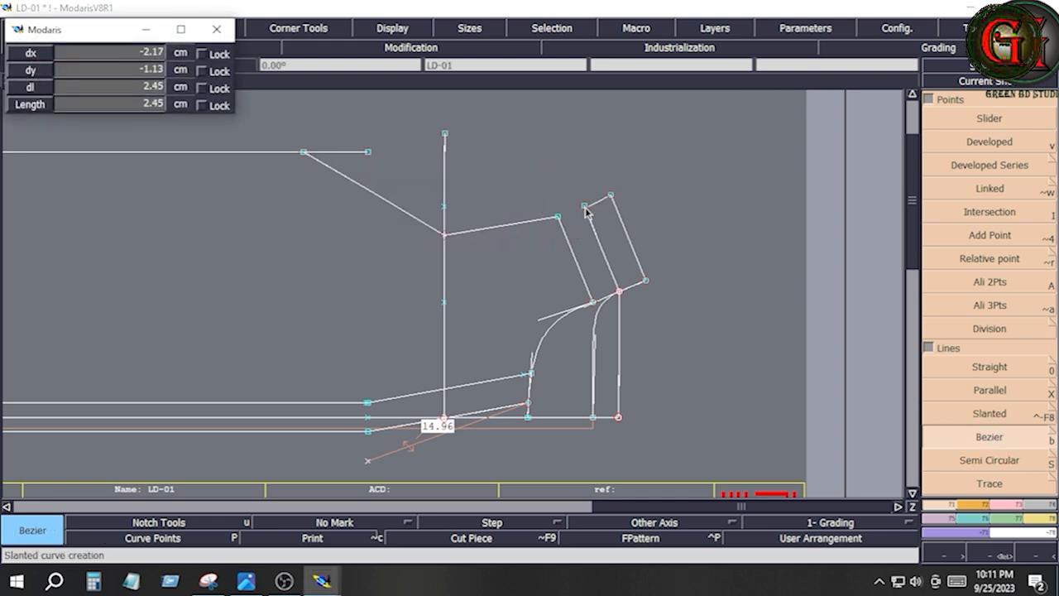
{"action": "left_click", "coordinate": [583, 205]}
{"action": "left_click", "coordinate": [441, 204]}
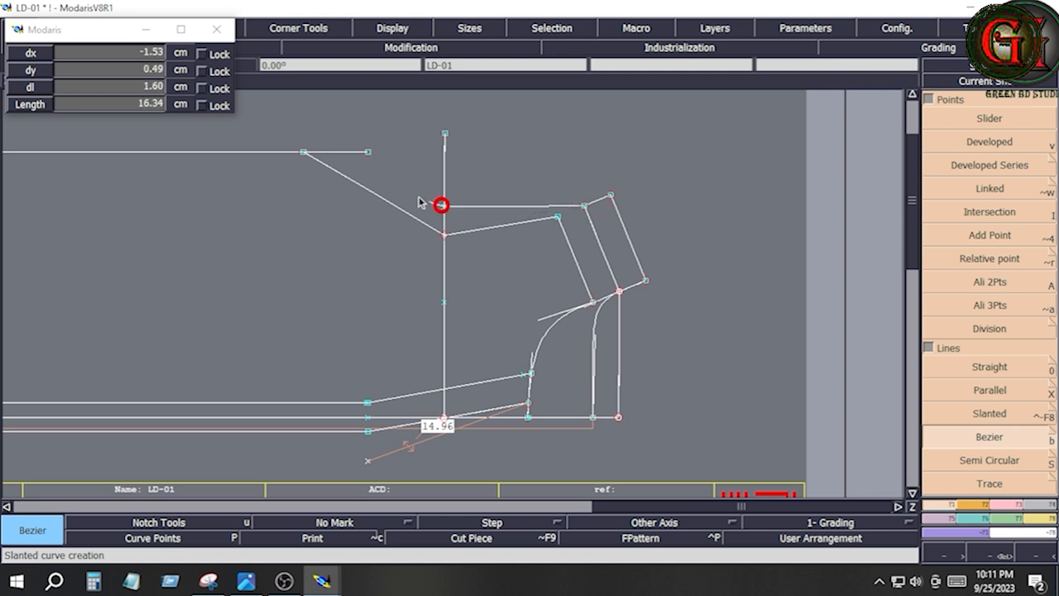
Draw the back armhole Bezier from the half-chest point through the across-back point and middle shoulder line's end to the outermost shoulder line's end.
{"action": "left_click", "coordinate": [303, 151]}
{"action": "left_click", "coordinate": [589, 208]}
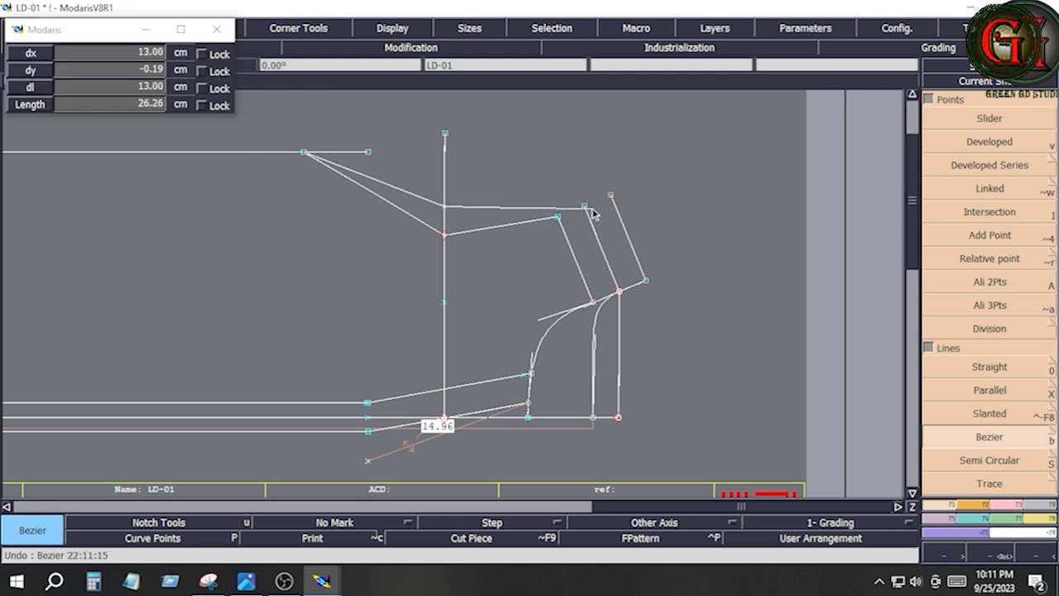
{"action": "left_click", "coordinate": [585, 206]}
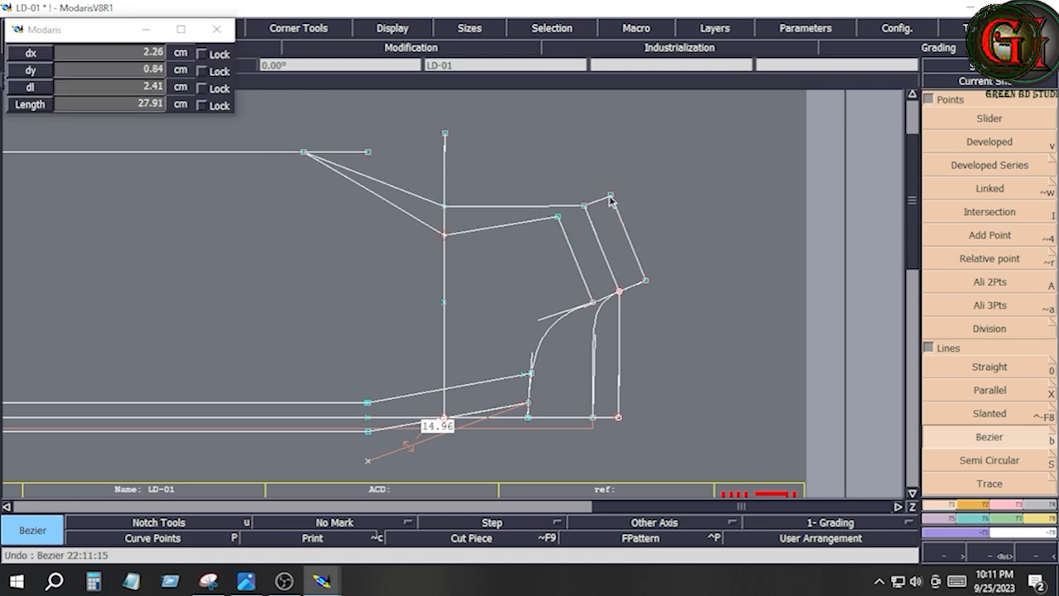
{"action": "left_click", "coordinate": [611, 197]}
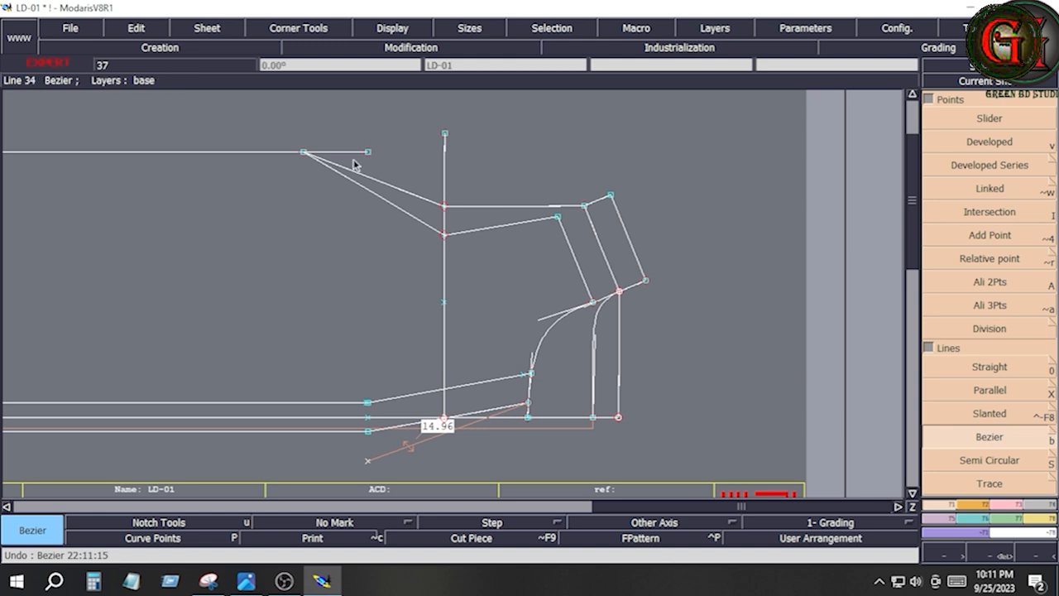
Reshape the tangents of the front and back armhole Beziers so both curve smoothly from the half-chest point through their across points.
{"action": "key", "text": "Return"}
{"action": "left_click_drag", "start_coordinate": [285, 126], "coordinate": [631, 238]}
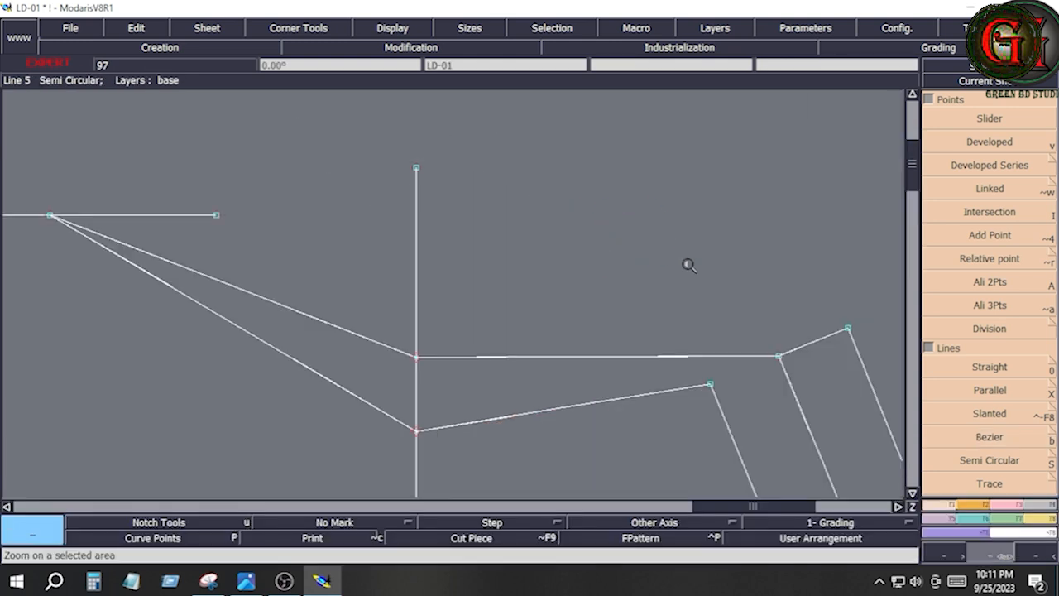
{"action": "left_click", "coordinate": [991, 506]}
{"action": "left_click", "coordinate": [1011, 319]}
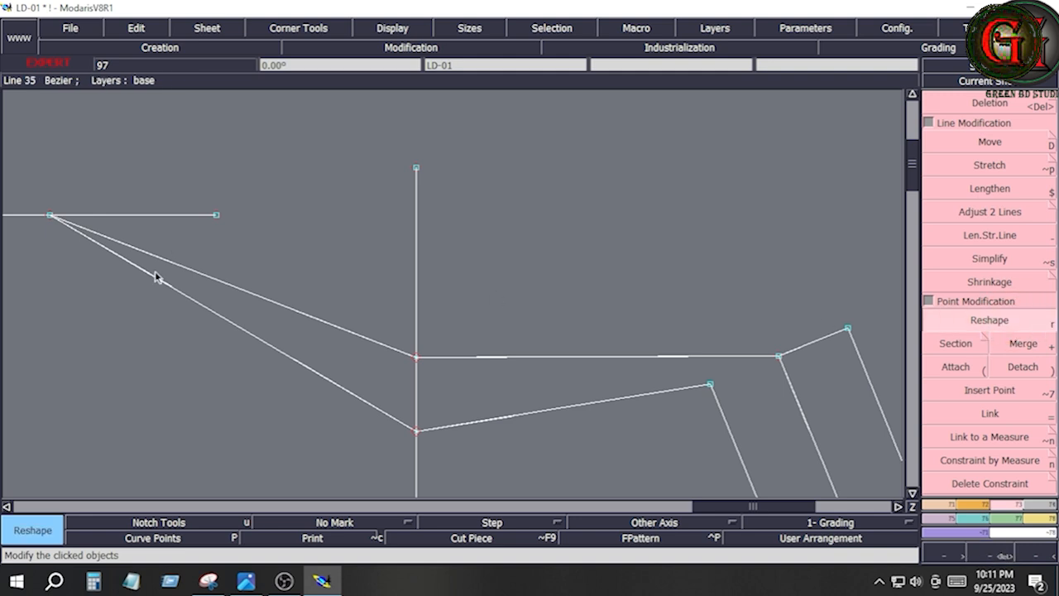
{"action": "left_click_drag", "start_coordinate": [153, 282], "coordinate": [87, 390]}
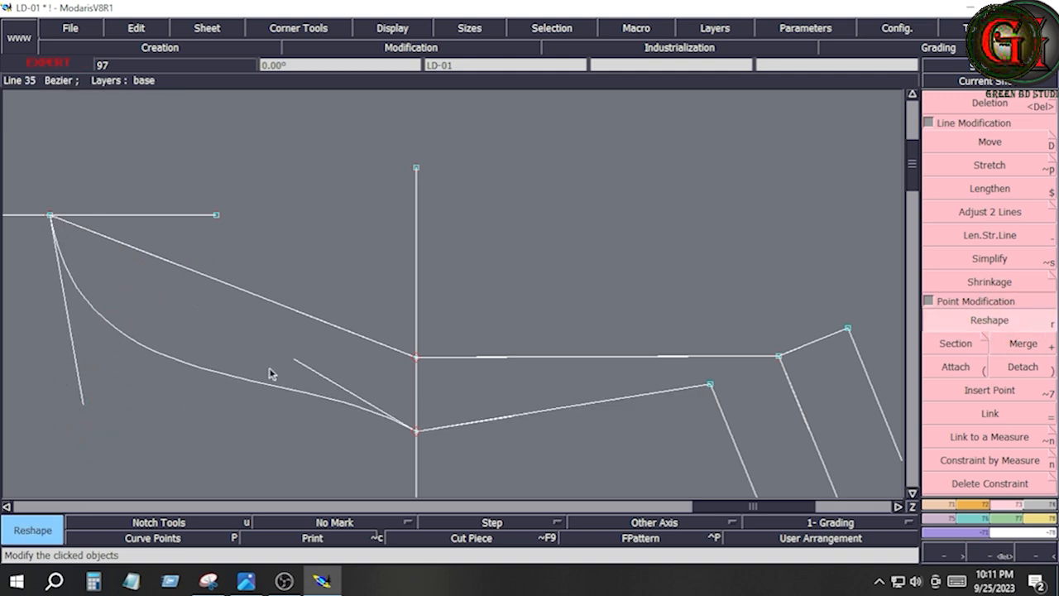
{"action": "left_click_drag", "start_coordinate": [307, 371], "coordinate": [203, 428]}
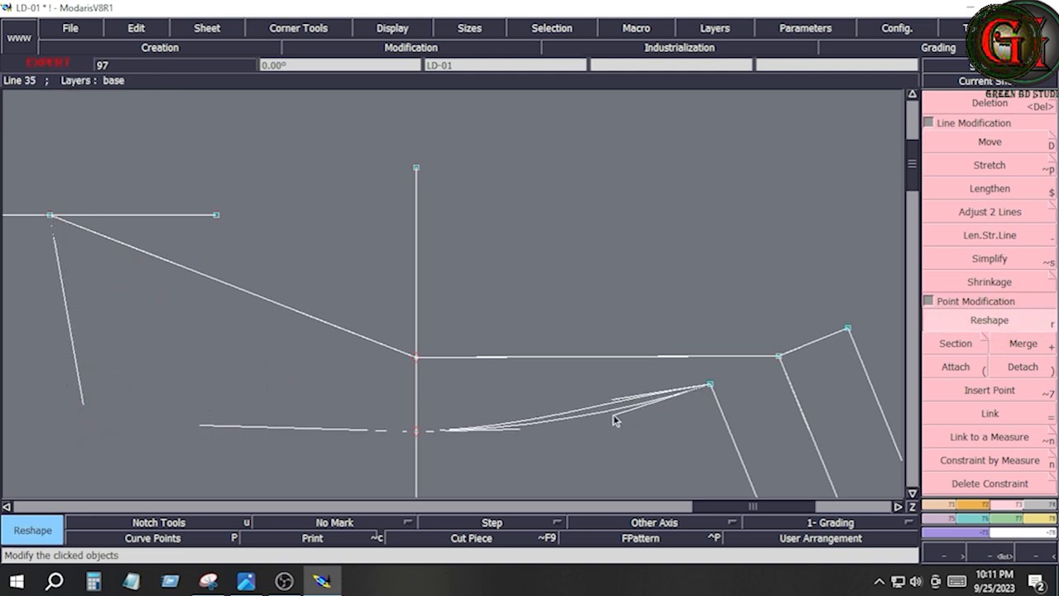
{"action": "left_click", "coordinate": [523, 427]}
{"action": "left_click_drag", "start_coordinate": [523, 426], "coordinate": [224, 443]}
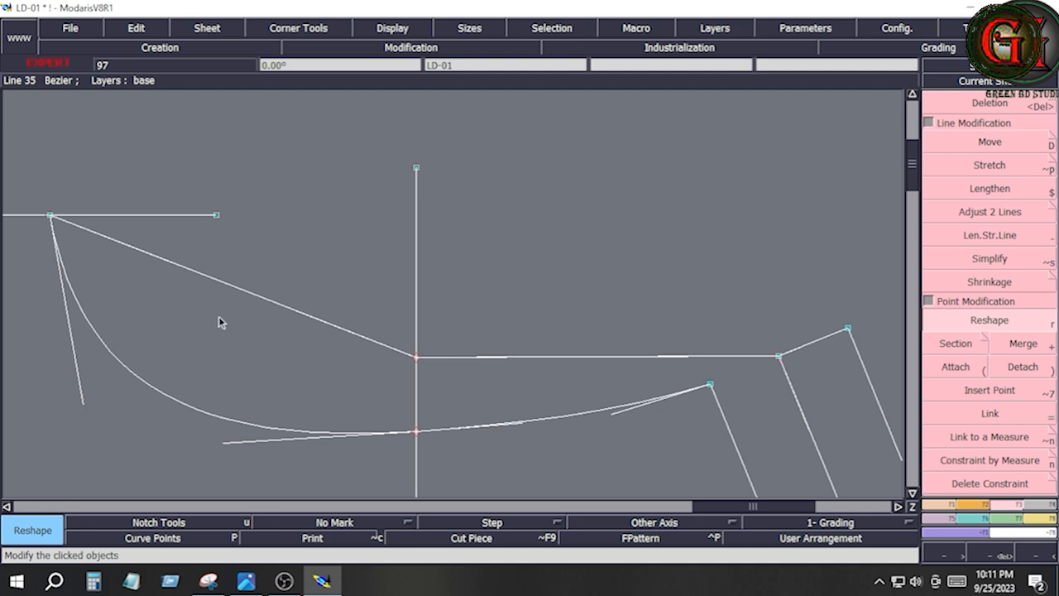
{"action": "left_click_drag", "start_coordinate": [331, 324], "coordinate": [322, 344]}
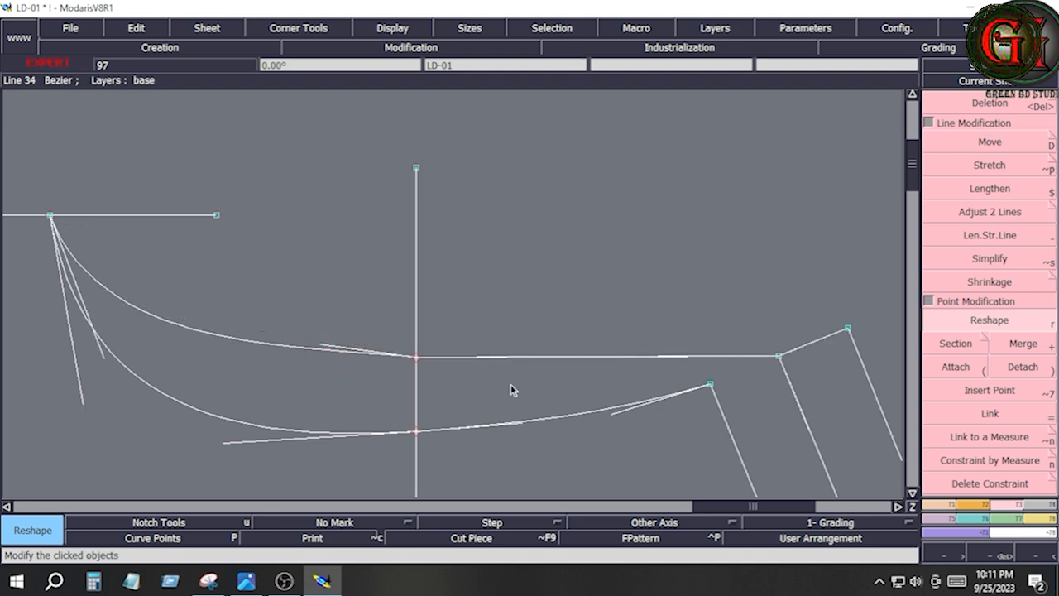
{"action": "left_click", "coordinate": [331, 353]}
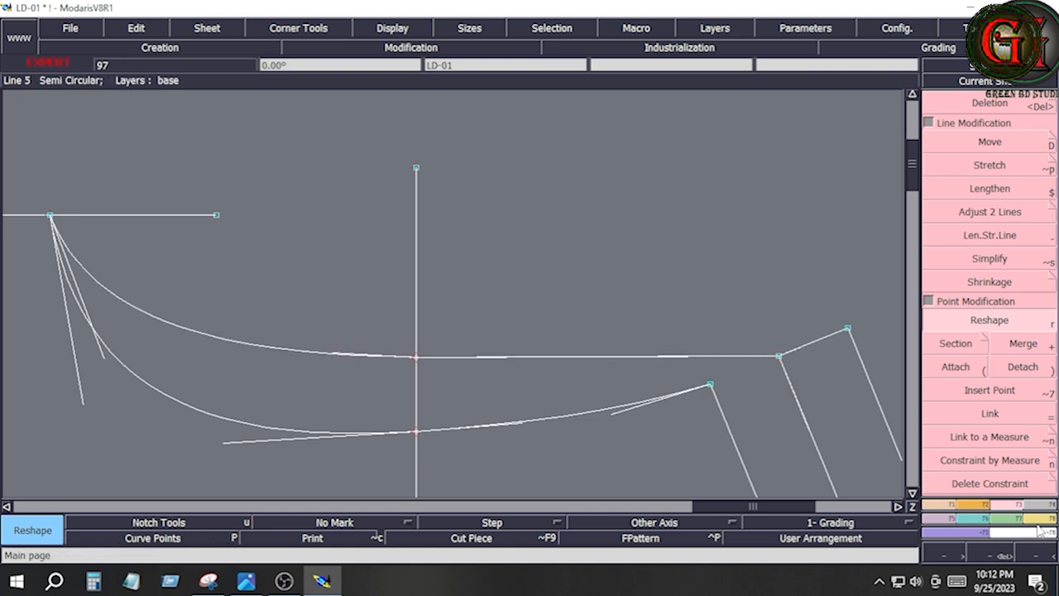
Measure the distance between the across-back and across-front points of the two armhole curves along the perpendicular guide.
{"action": "key", "text": "shift+l"}
{"action": "left_click", "coordinate": [415, 357]}
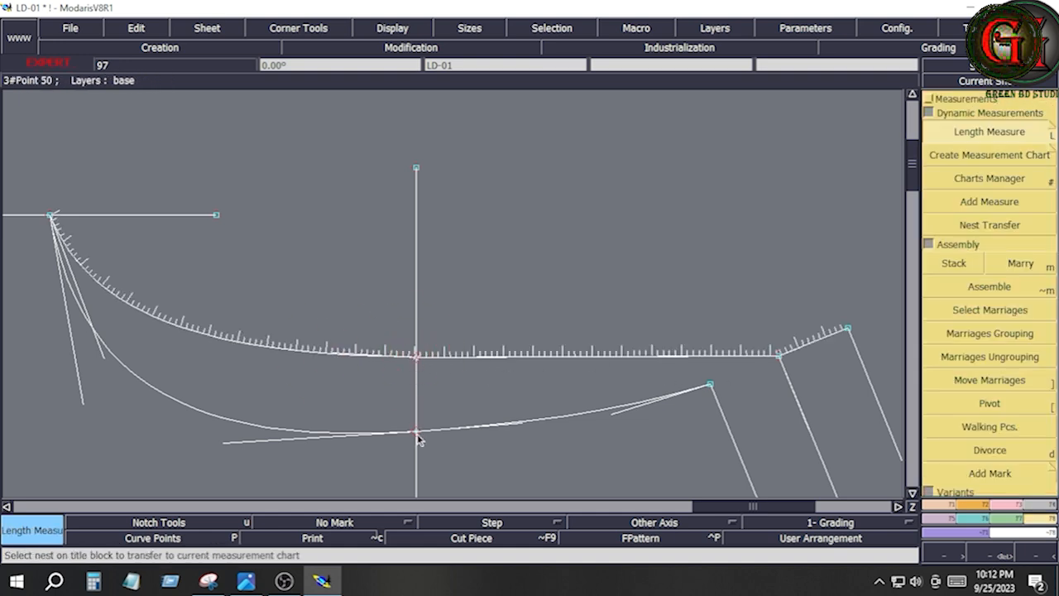
{"action": "key", "text": "space"}
{"action": "left_click", "coordinate": [416, 433]}
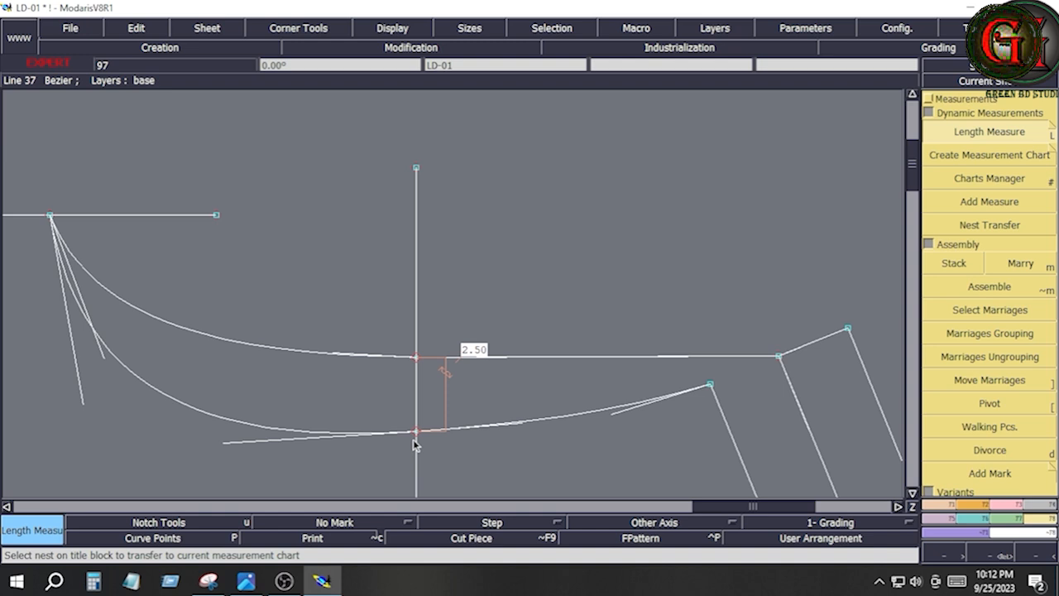
Move the back armhole's across-back point towards the front curve with dx 0 and dy -1 cm.
{"action": "key", "text": "r"}
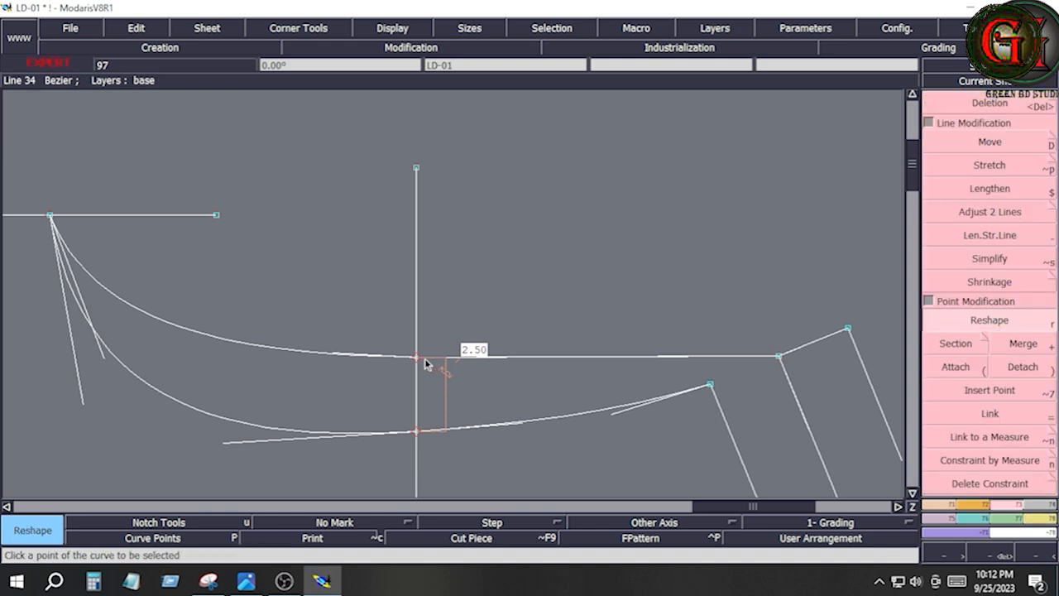
{"action": "left_click", "coordinate": [418, 360]}
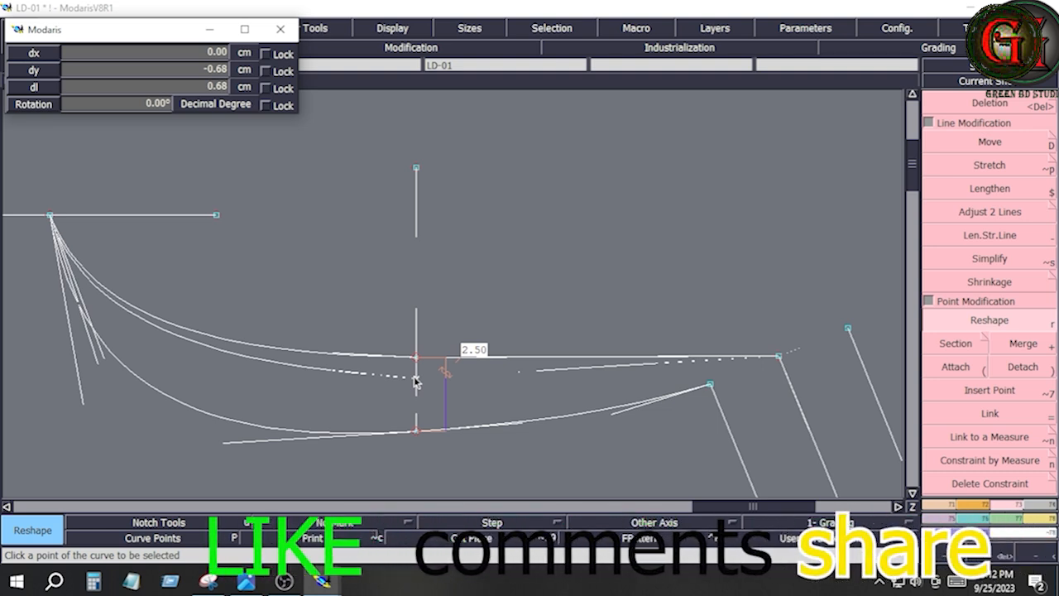
{"action": "key", "text": "Down"}
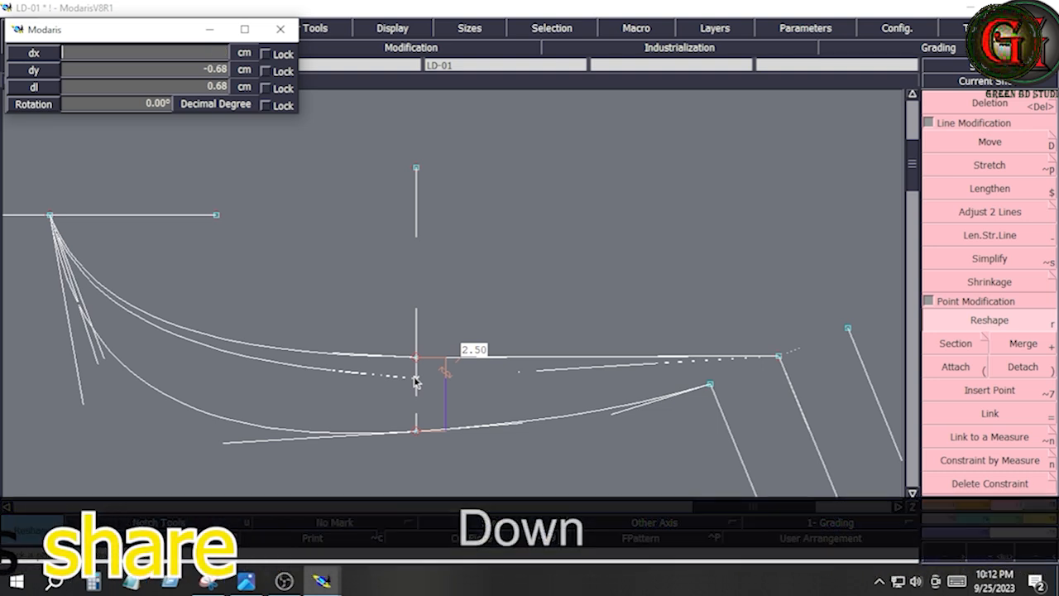
{"action": "type", "text": "0"}
{"action": "key", "text": "Down"}
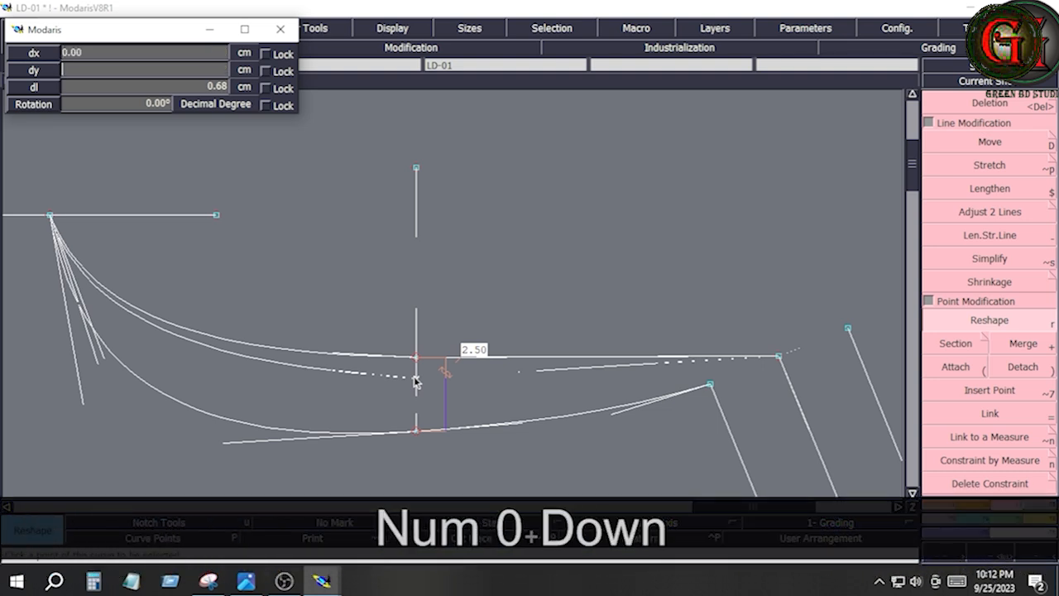
{"action": "type", "text": "-1"}
{"action": "key", "text": "Return"}
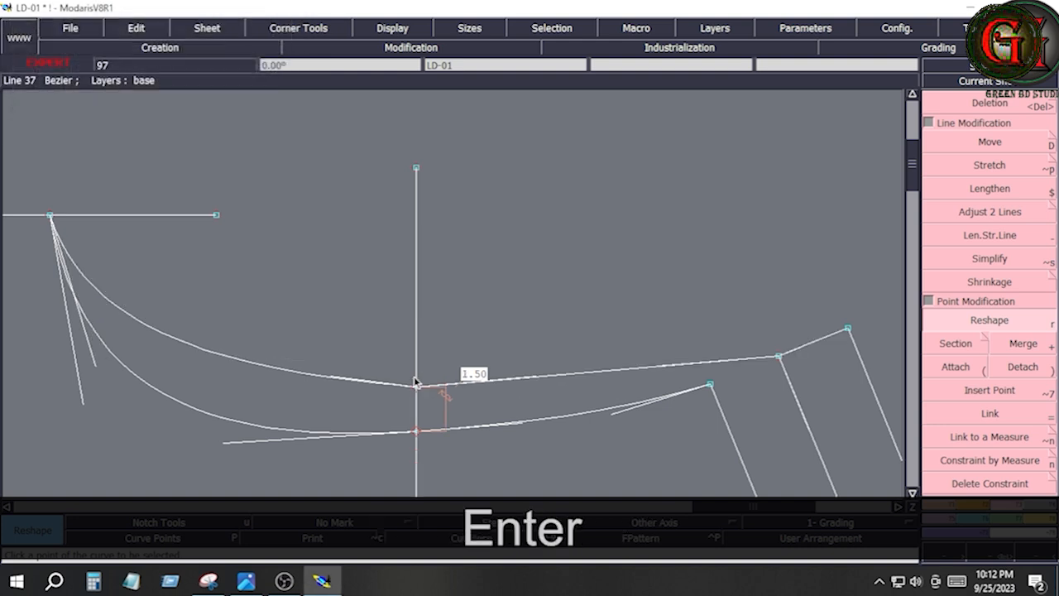
Reshape the back armhole's tangents around the moved across-back point for a smooth curve towards the shoulder and the half-chest point.
{"action": "left_click", "coordinate": [1007, 326]}
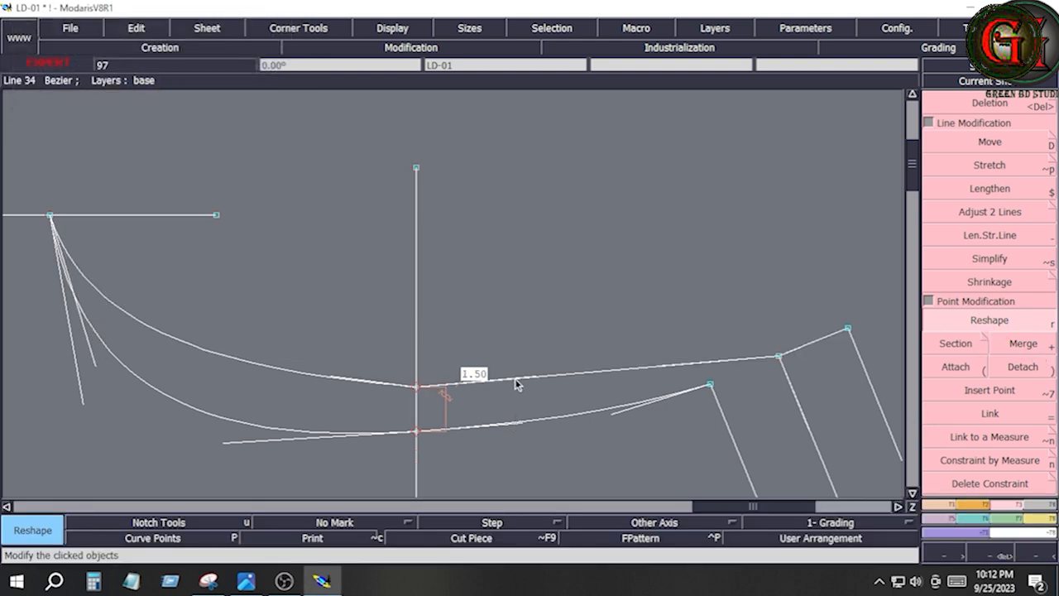
{"action": "left_click", "coordinate": [516, 383]}
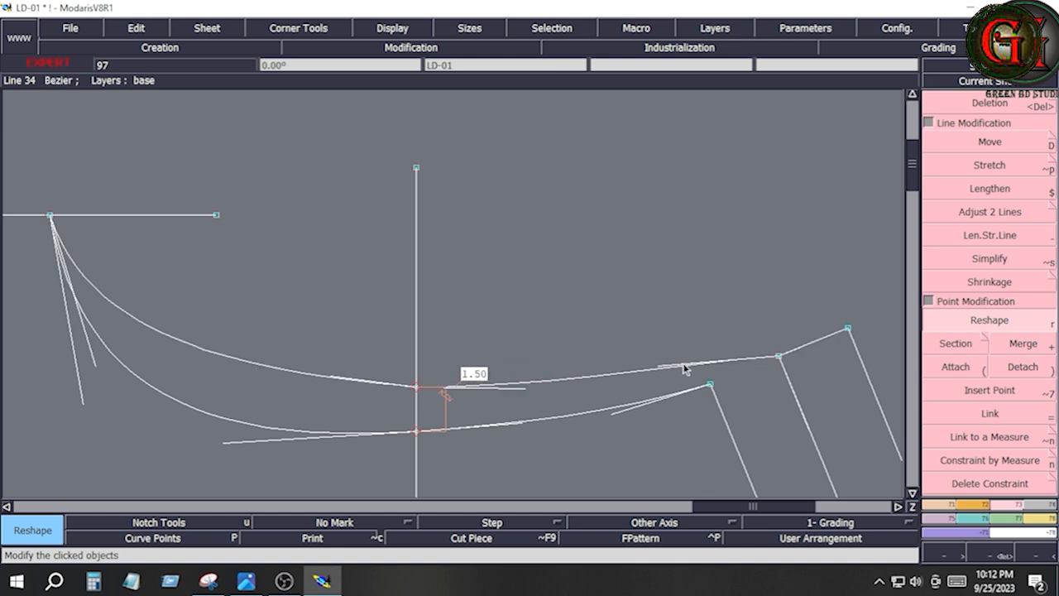
{"action": "key", "text": "Home"}
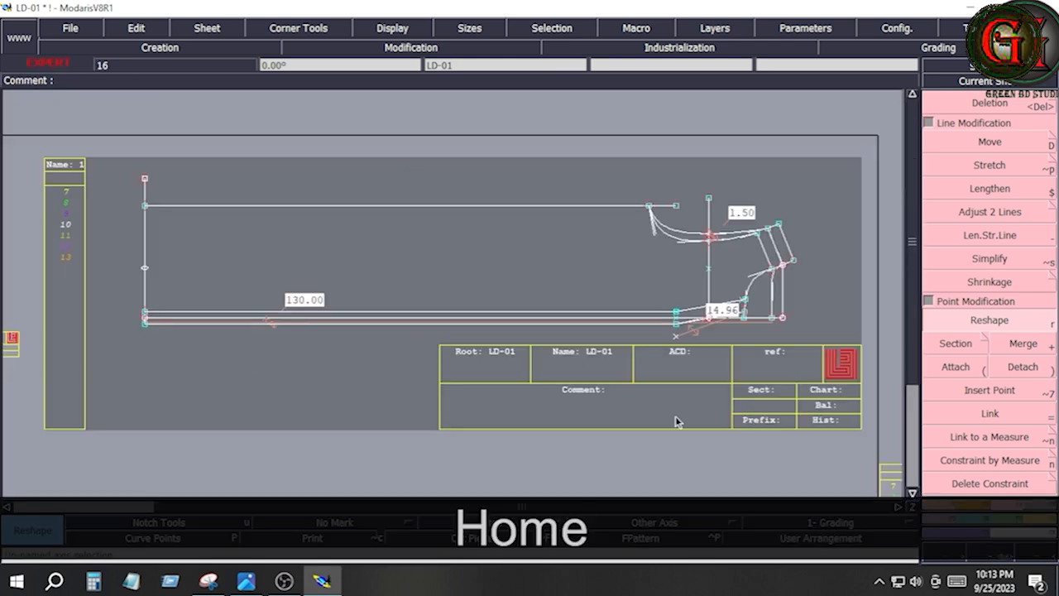
{"action": "key", "text": "Return"}
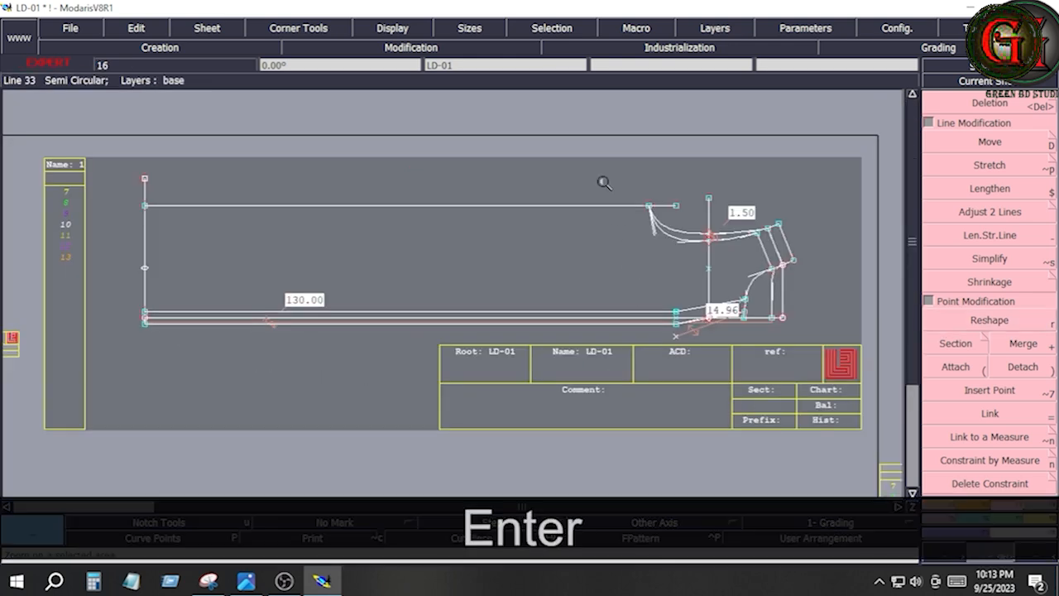
{"action": "left_click_drag", "start_coordinate": [603, 181], "coordinate": [790, 253]}
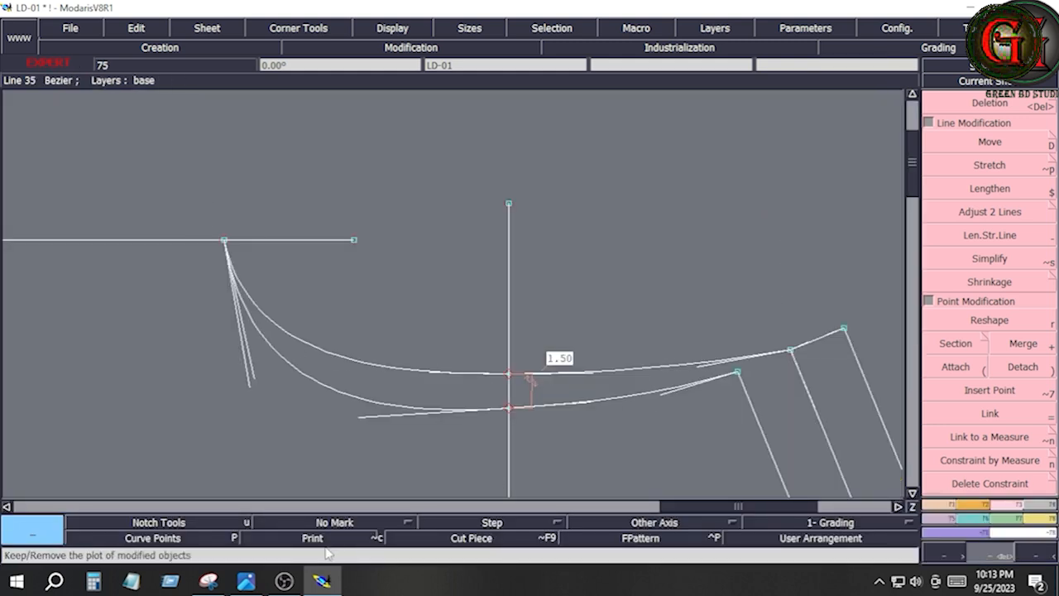
Consult the front and back armhole measurements in the size chart and measure the lengths of both armhole curves.
{"action": "left_click", "coordinate": [242, 583]}
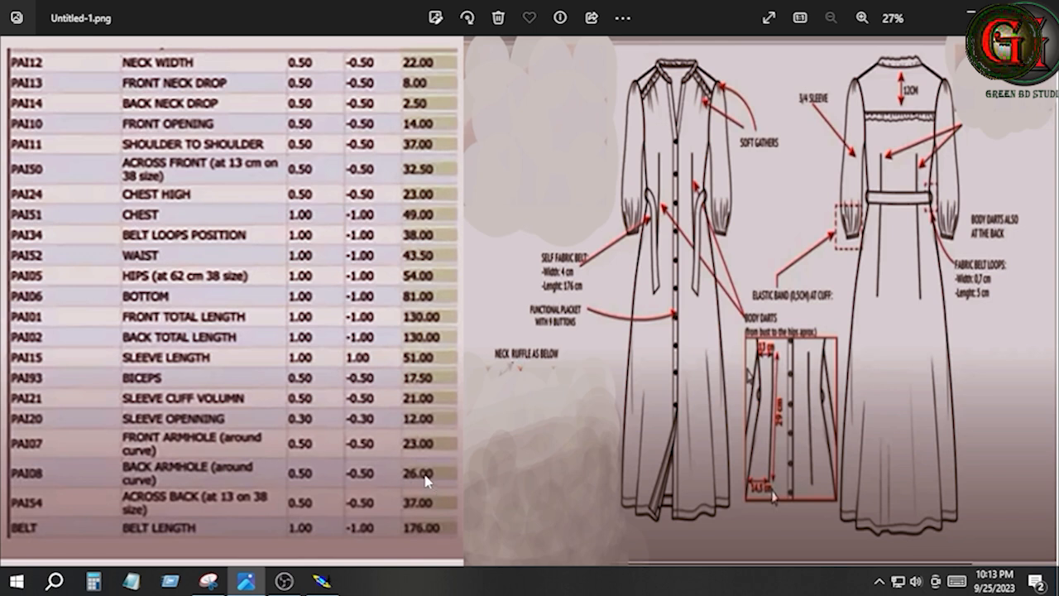
{"action": "left_click", "coordinate": [326, 582]}
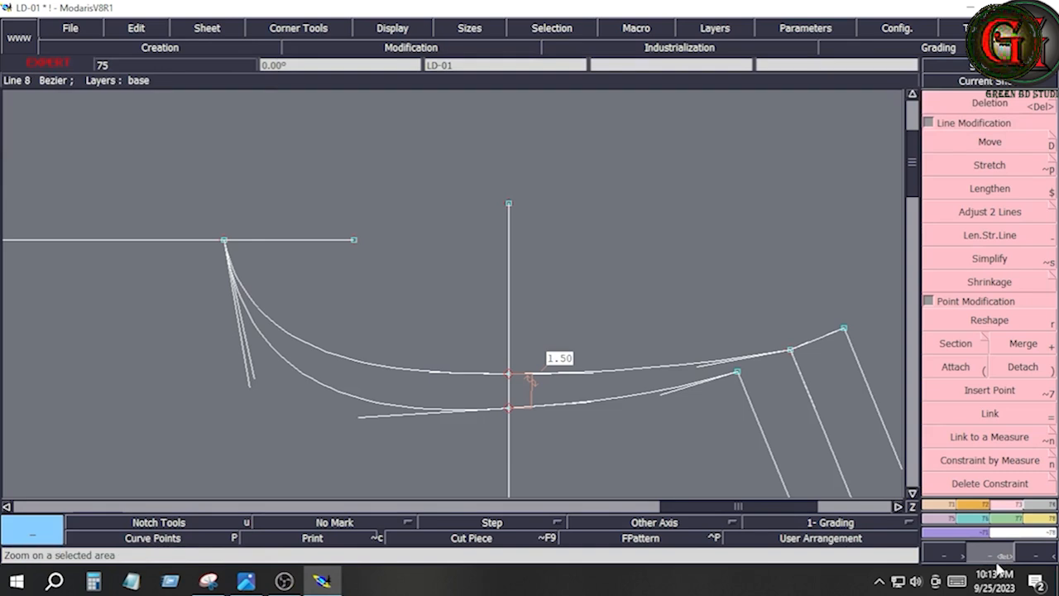
{"action": "left_click", "coordinate": [1035, 519]}
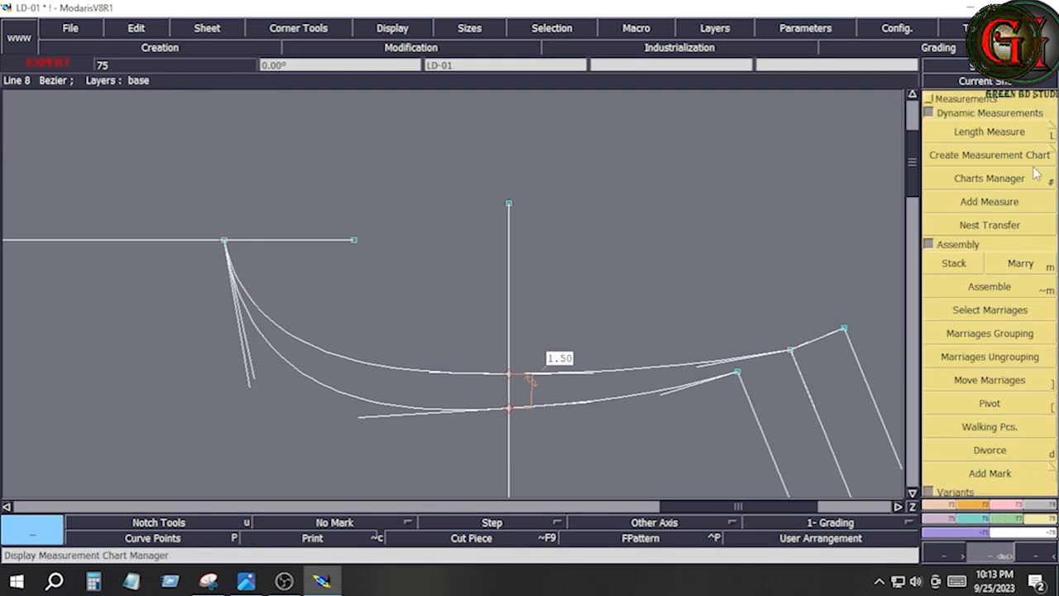
{"action": "left_click", "coordinate": [990, 131]}
{"action": "left_click", "coordinate": [736, 374]}
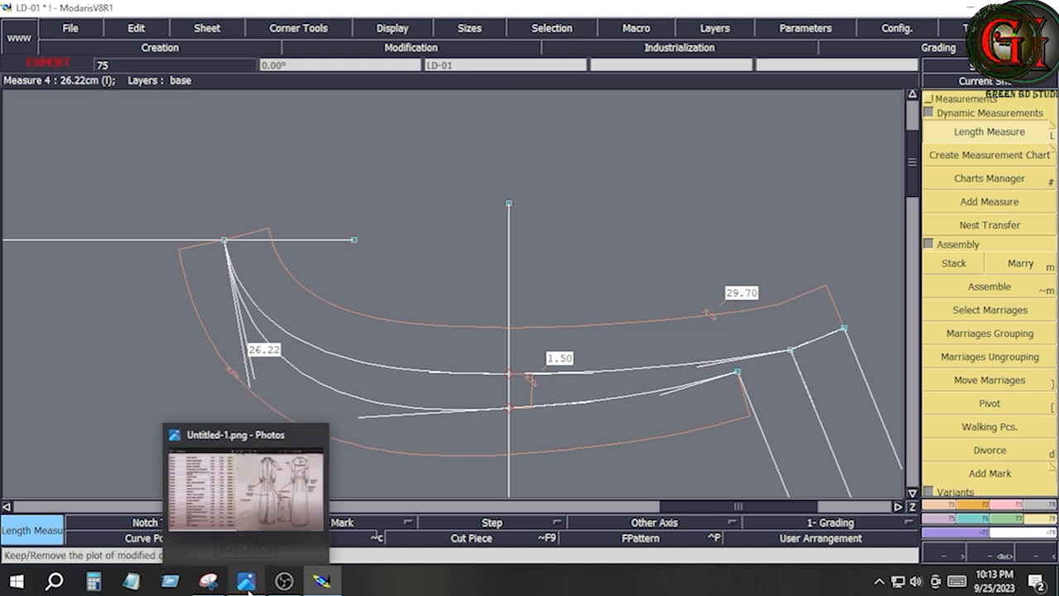
Switch to Calculator and compute 26.22 - 23 to find the front armhole curve's difference from the size chart.
{"action": "left_click", "coordinate": [98, 582]}
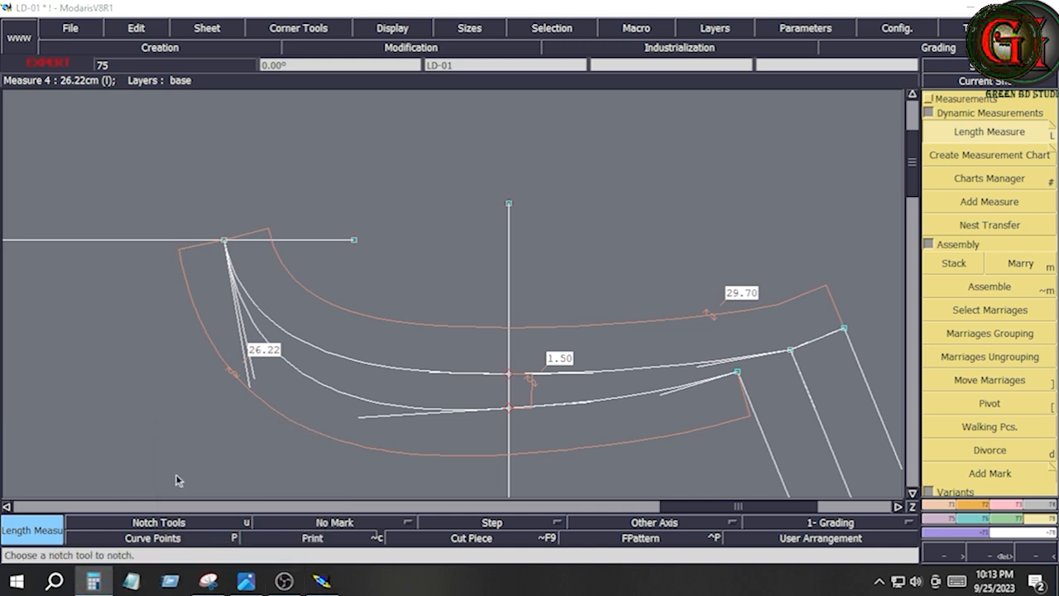
{"action": "type", "text": "2"}
{"action": "left_click", "coordinate": [709, 409]}
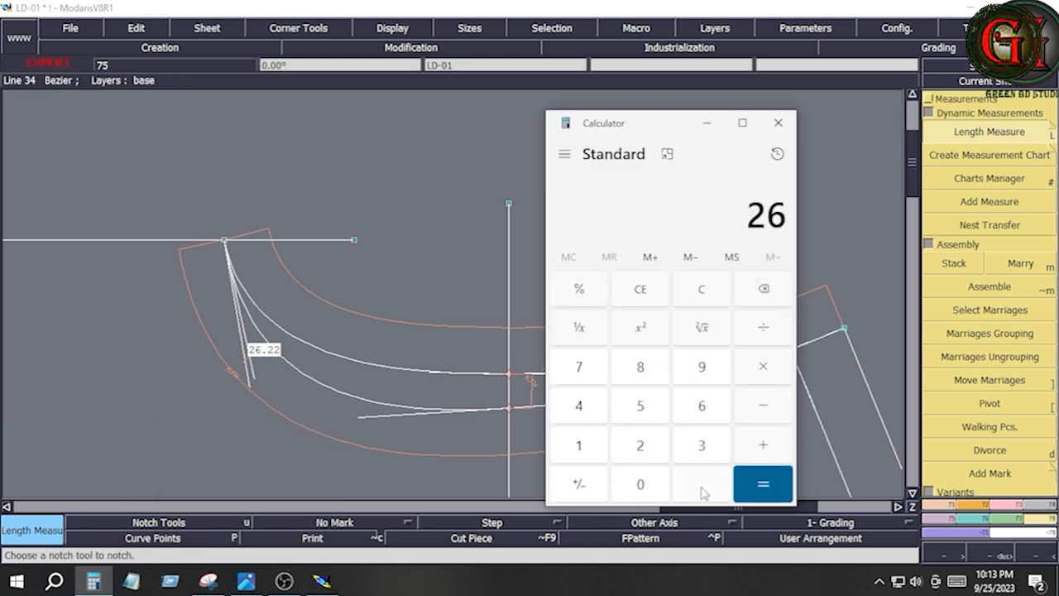
{"action": "left_click", "coordinate": [703, 483]}
{"action": "left_click", "coordinate": [638, 450]}
{"action": "left_click", "coordinate": [637, 450]}
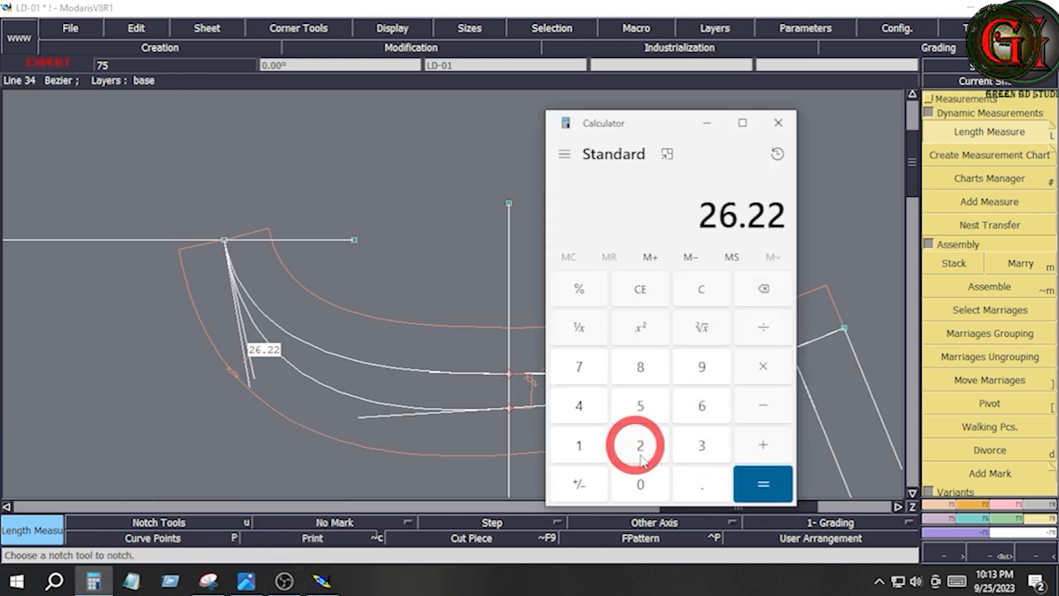
{"action": "left_click", "coordinate": [766, 408]}
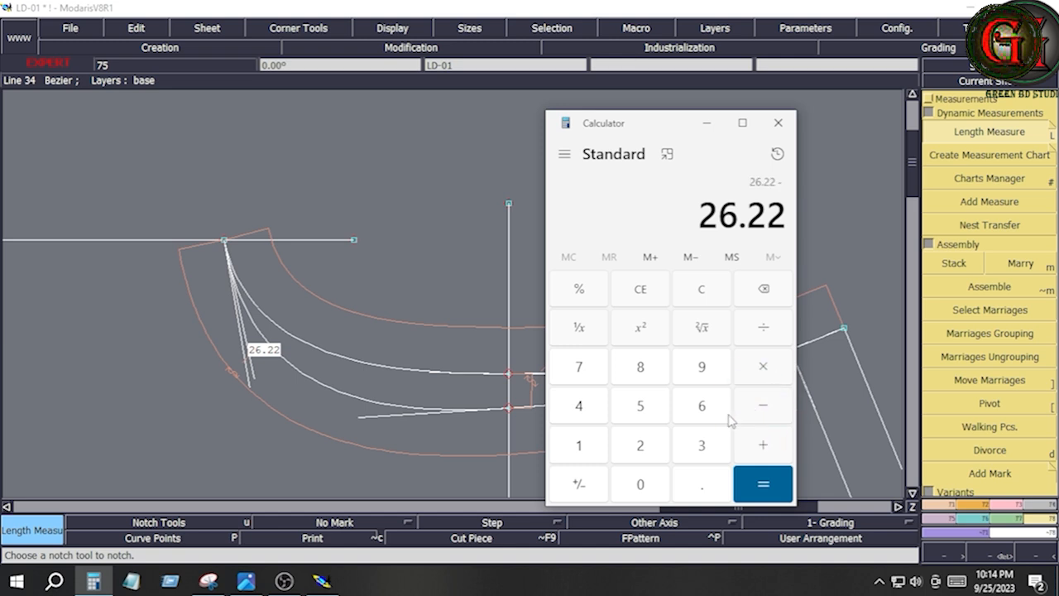
{"action": "left_click", "coordinate": [639, 446]}
{"action": "left_click", "coordinate": [702, 445]}
{"action": "left_click", "coordinate": [754, 486]}
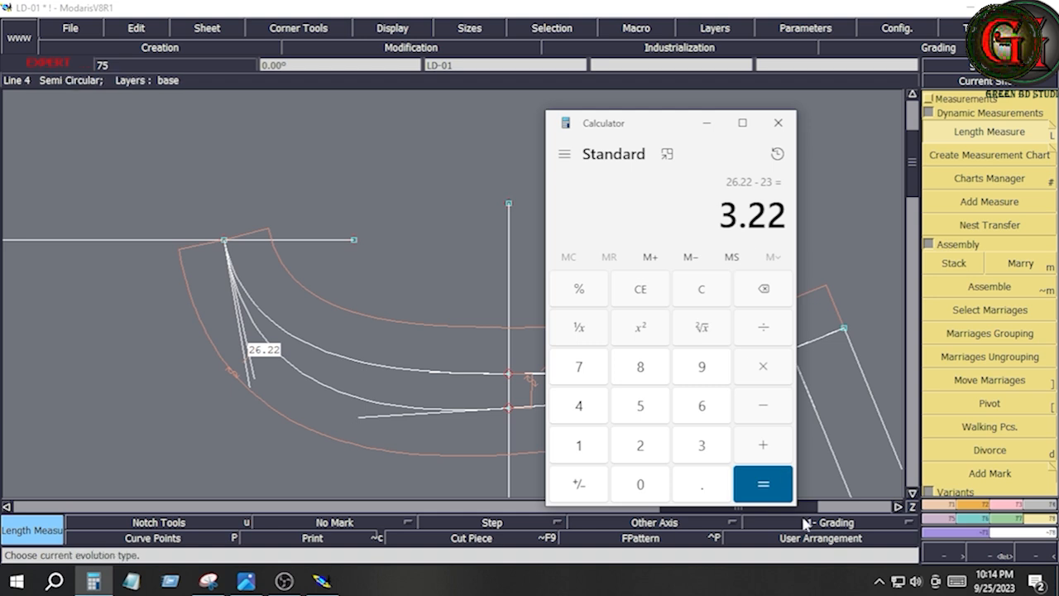
Move the shared underarm end point of the front and back armhole curves with a ShiftX of 3.22 cm.
{"action": "left_click", "coordinate": [411, 47]}
{"action": "left_click", "coordinate": [998, 145]}
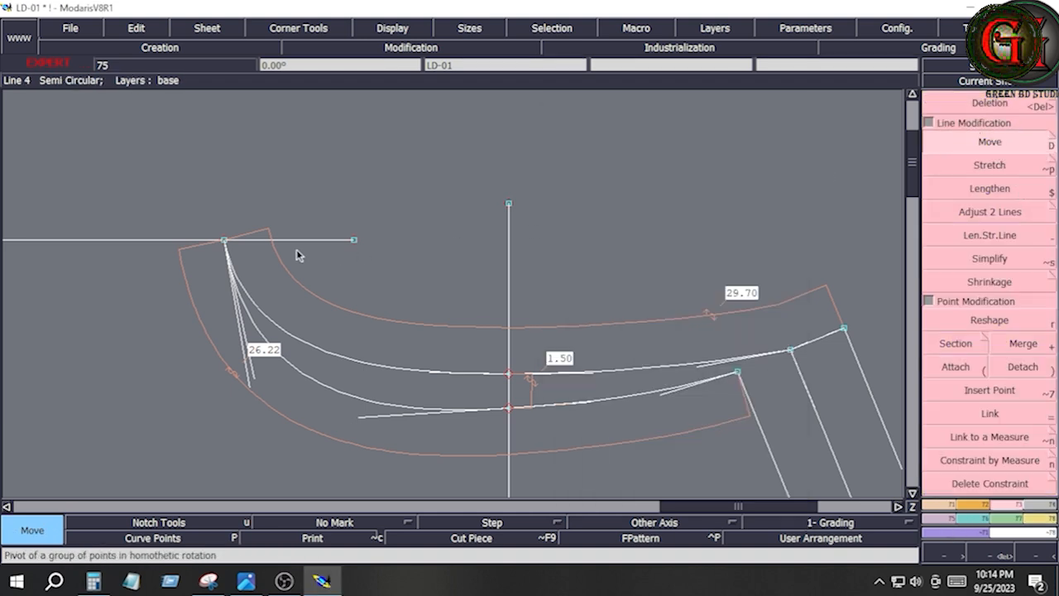
{"action": "left_click_drag", "start_coordinate": [188, 208], "coordinate": [254, 274]}
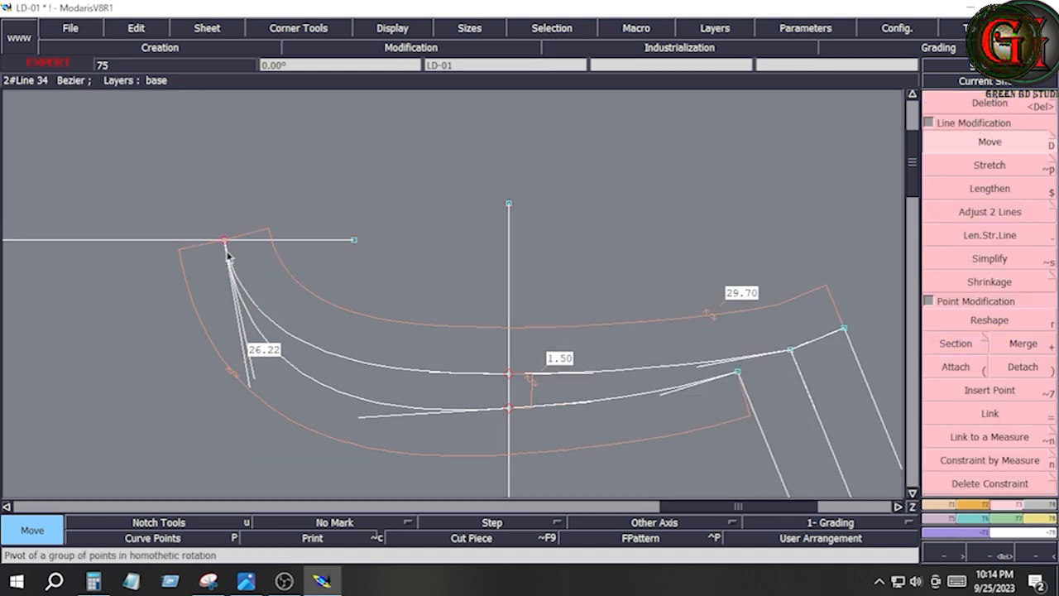
{"action": "left_click", "coordinate": [225, 245]}
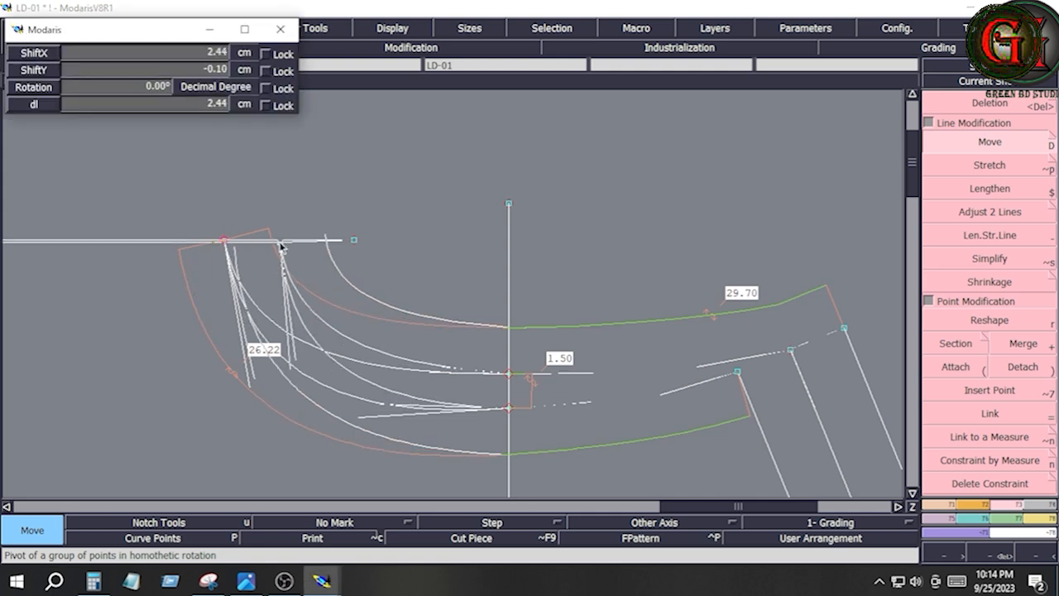
{"action": "key", "text": "Down"}
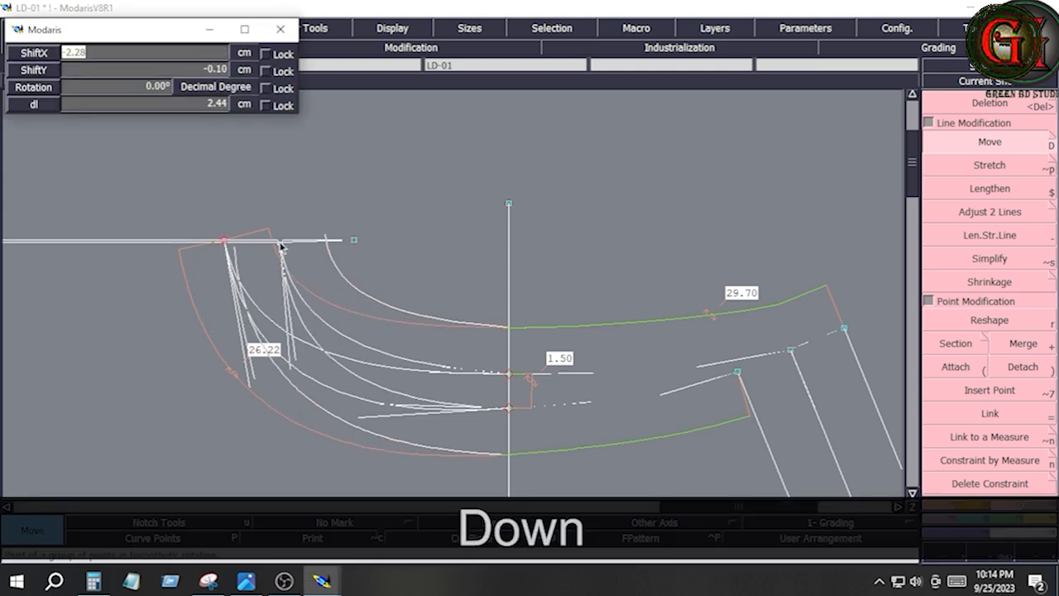
{"action": "type", "text": "3.22"}
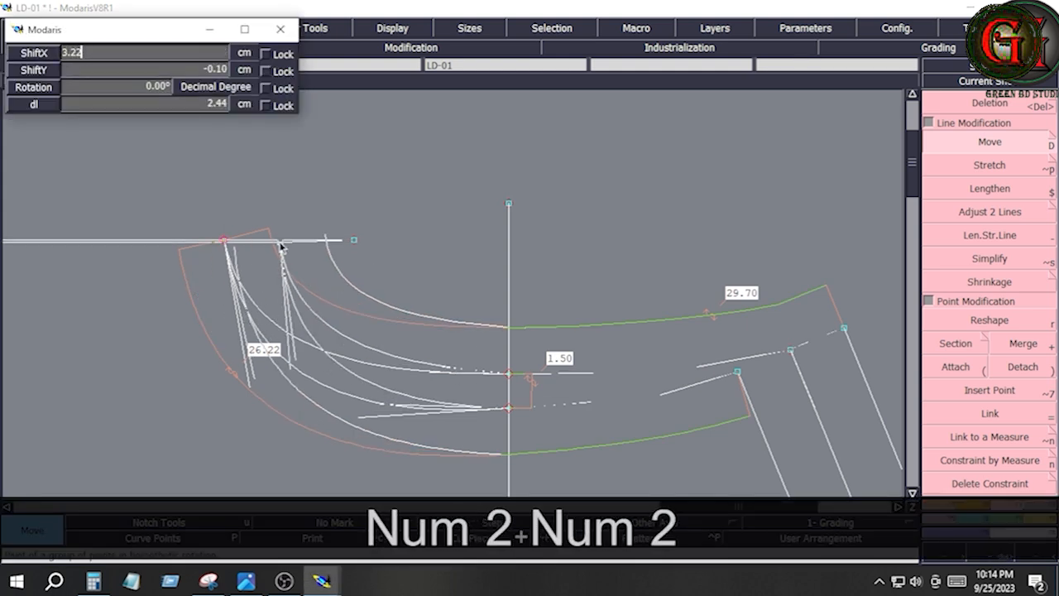
{"action": "key", "text": "Return"}
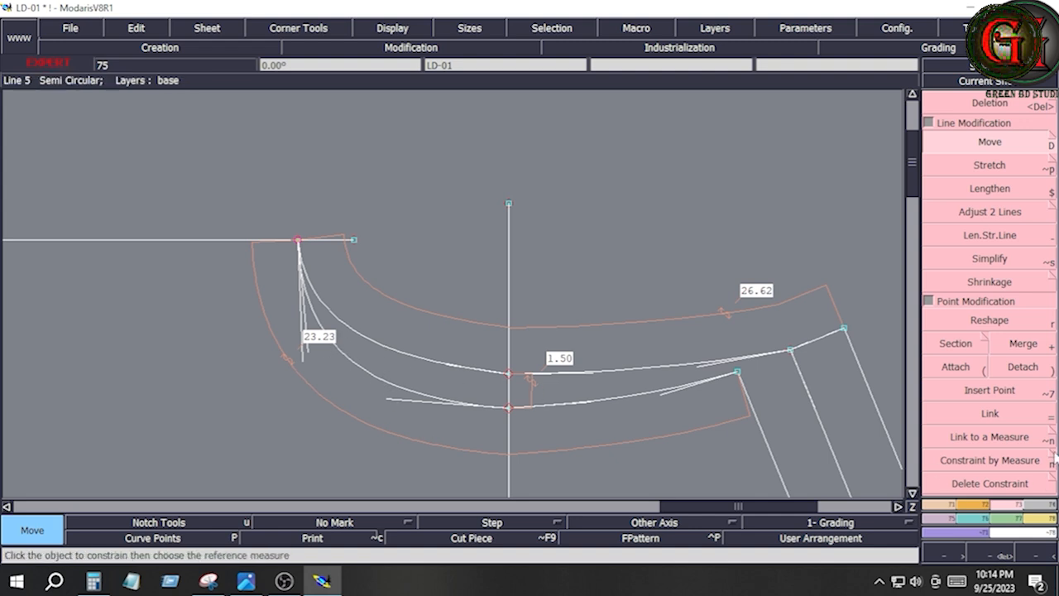
Reshape the underarm tangents of both armhole curves until the front measures 23.00 cm and the back 26.50 cm.
{"action": "left_click", "coordinate": [998, 321]}
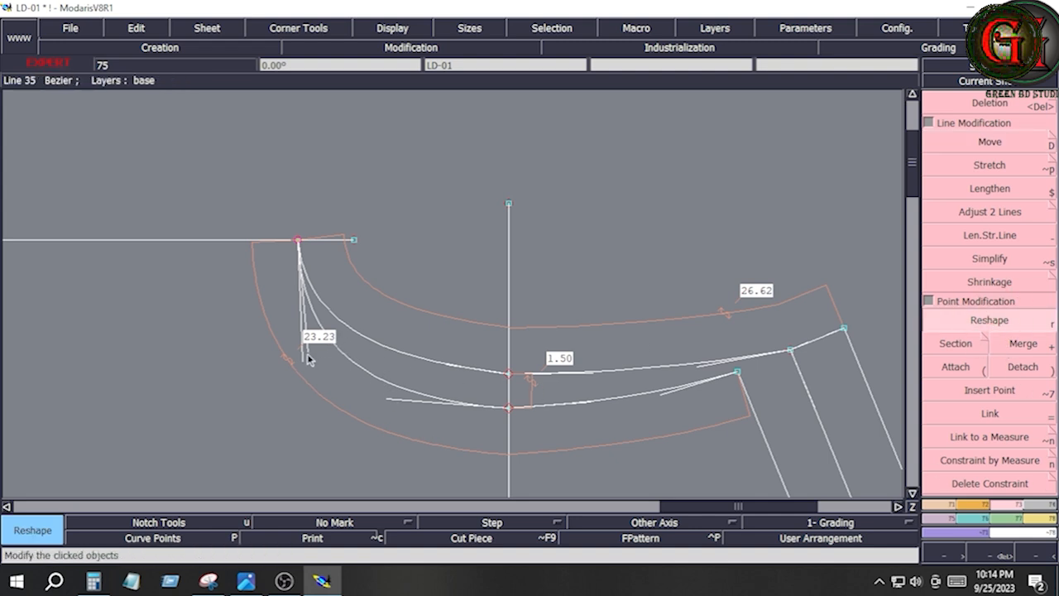
{"action": "left_click_drag", "start_coordinate": [326, 357], "coordinate": [316, 371]}
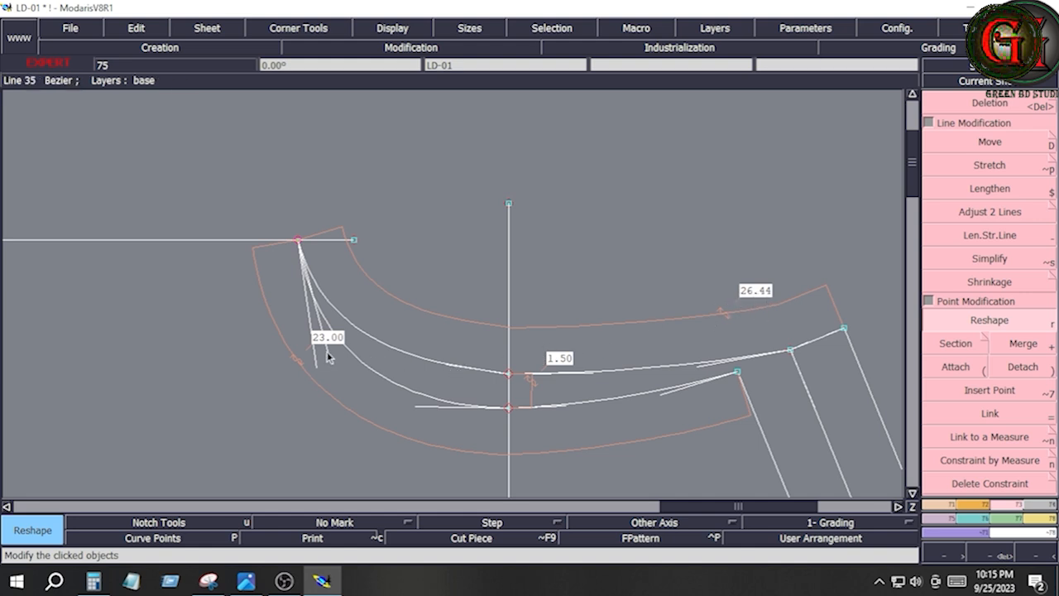
{"action": "left_click_drag", "start_coordinate": [327, 350], "coordinate": [342, 352]}
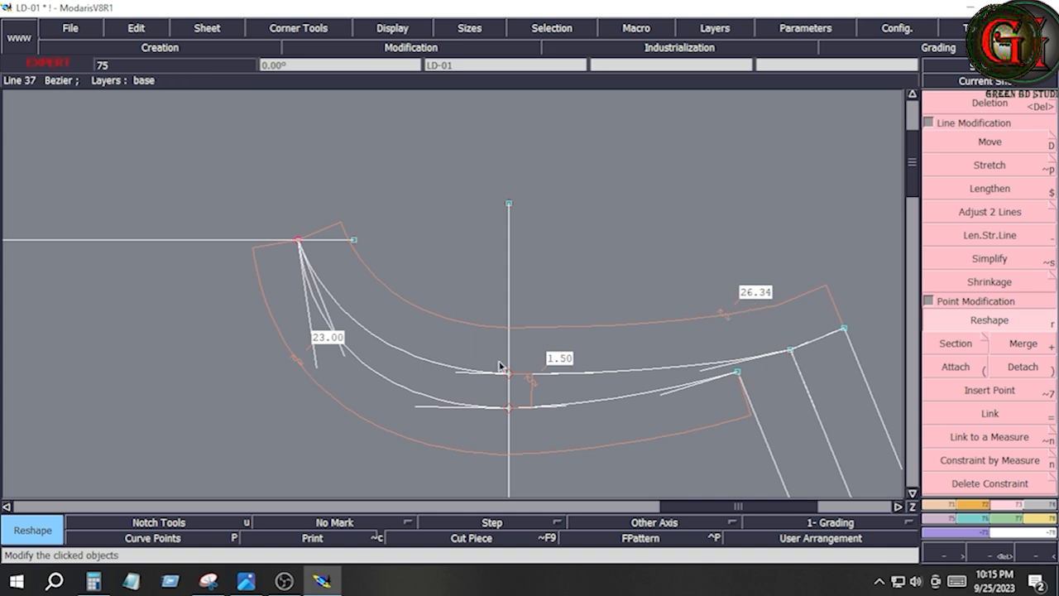
{"action": "left_click_drag", "start_coordinate": [340, 354], "coordinate": [322, 353]}
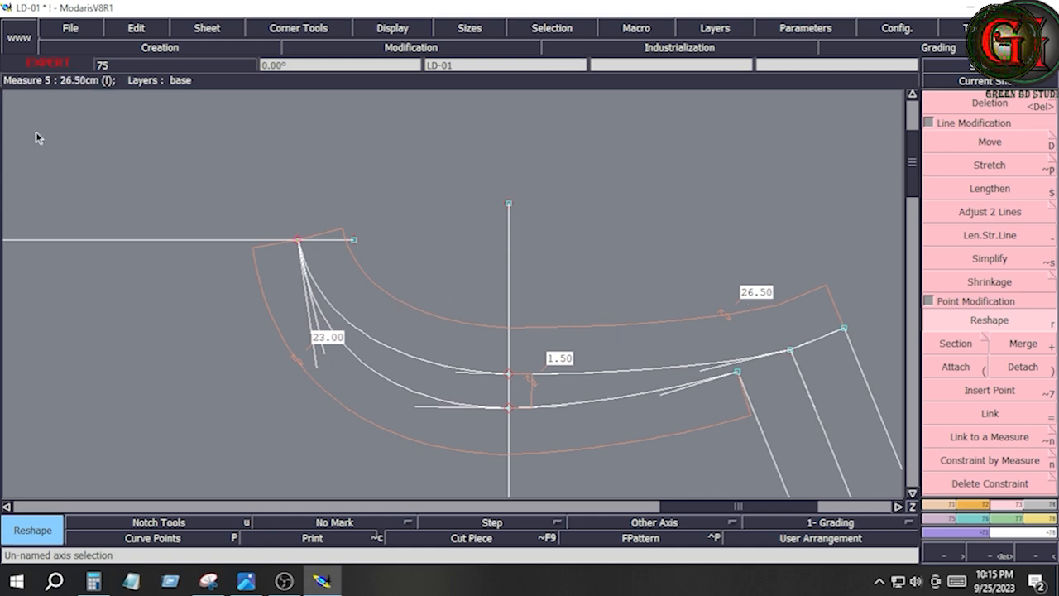
Save the LD-01 model, continuing past the detected anomalies.
{"action": "left_click", "coordinate": [71, 28]}
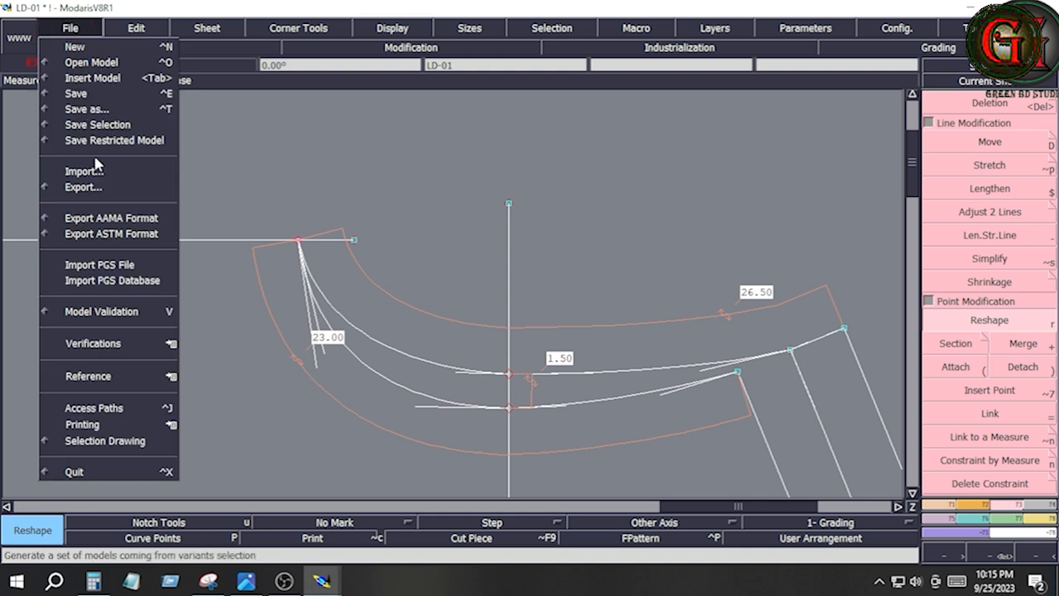
{"action": "left_click", "coordinate": [72, 93]}
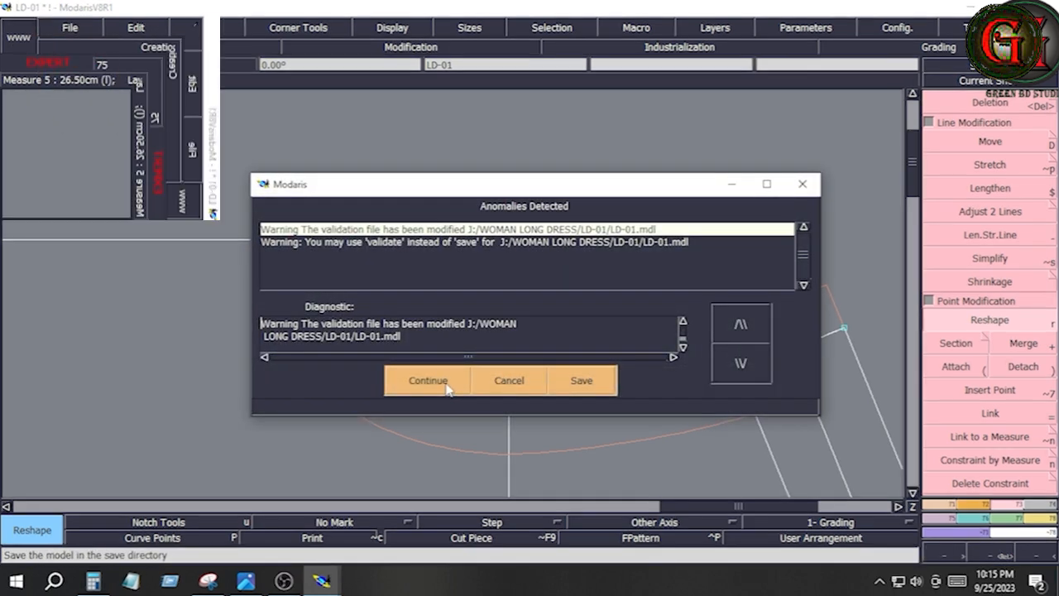
{"action": "left_click", "coordinate": [425, 380]}
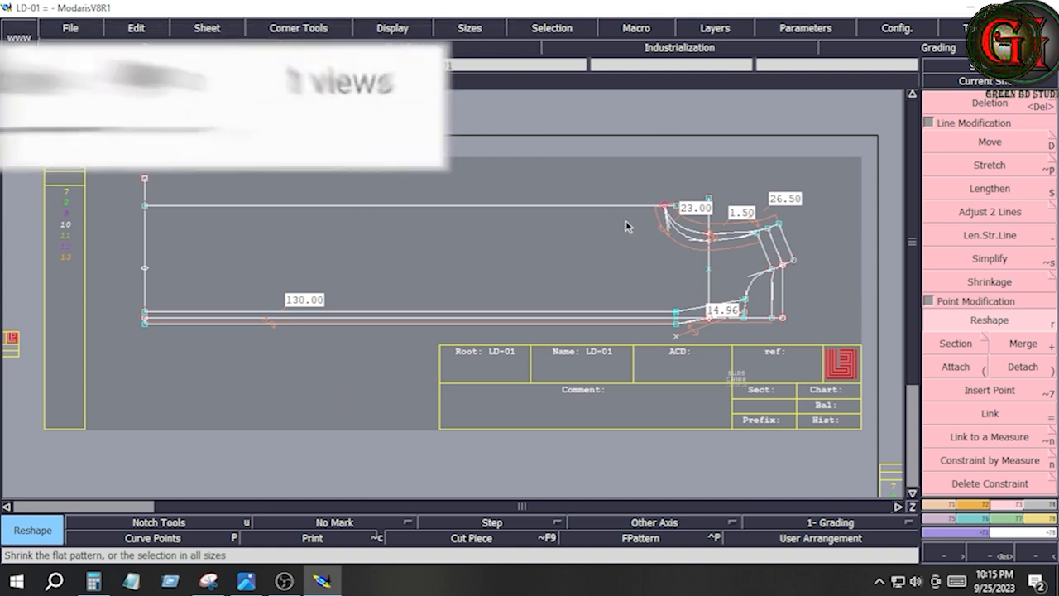
Divide the front shoulder line into two equal parts and insert the midpoint into the line.
{"action": "key", "text": "Return"}
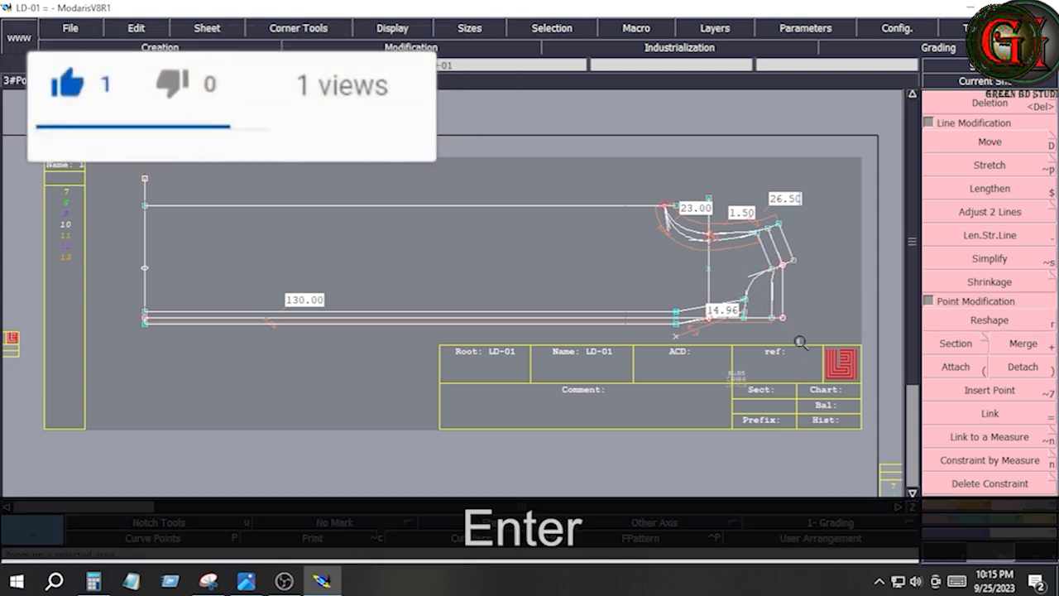
{"action": "left_click", "coordinate": [802, 350]}
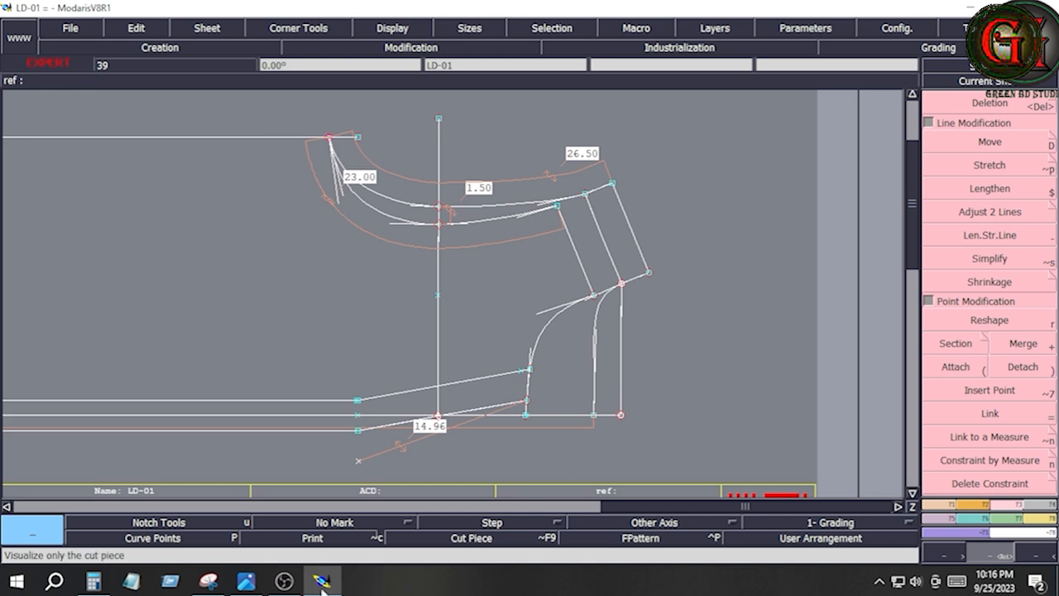
{"action": "left_click", "coordinate": [246, 581]}
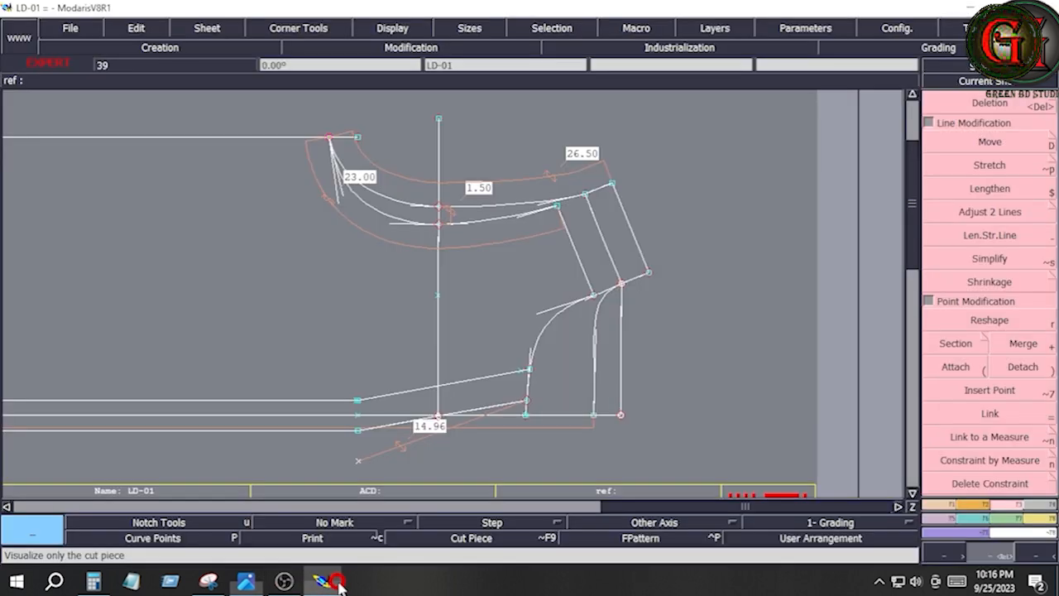
{"action": "left_click", "coordinate": [321, 582]}
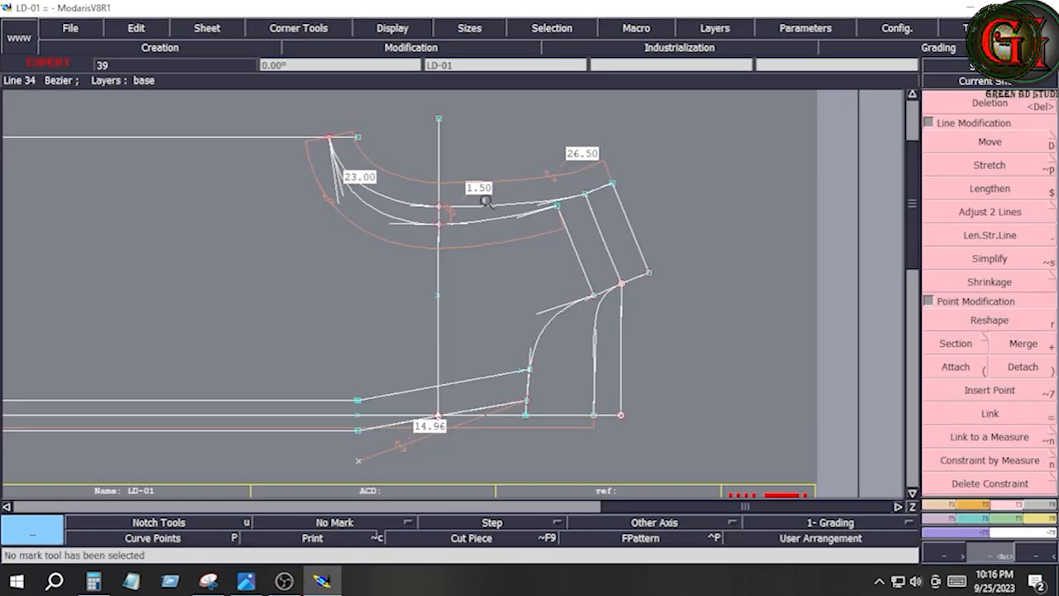
{"action": "scroll", "coordinate": [619, 333], "scroll_direction": "up", "scroll_amount": 3}
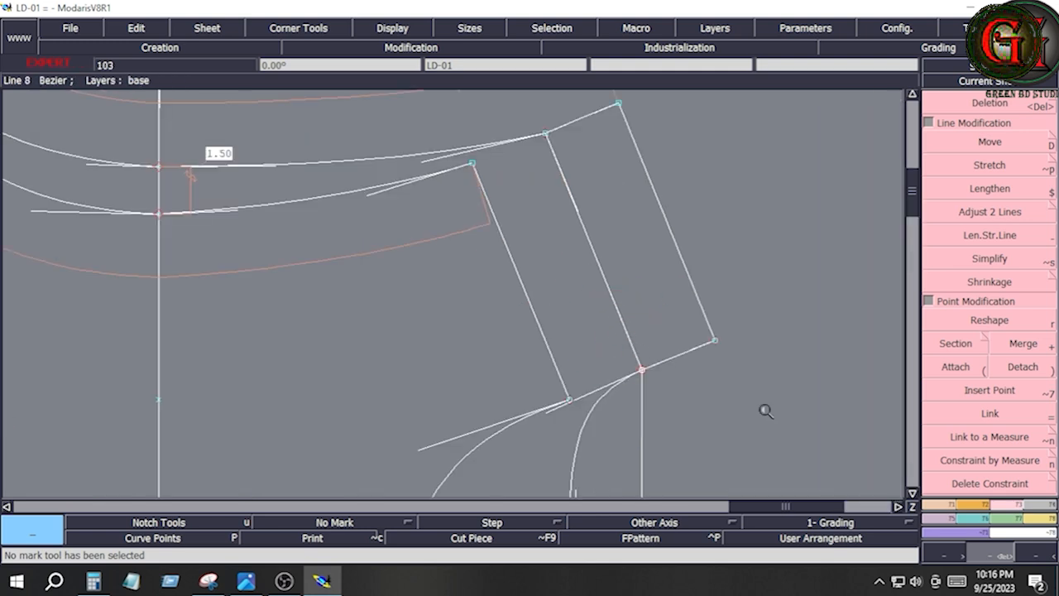
{"action": "left_click", "coordinate": [994, 426]}
{"action": "left_click", "coordinate": [995, 422]}
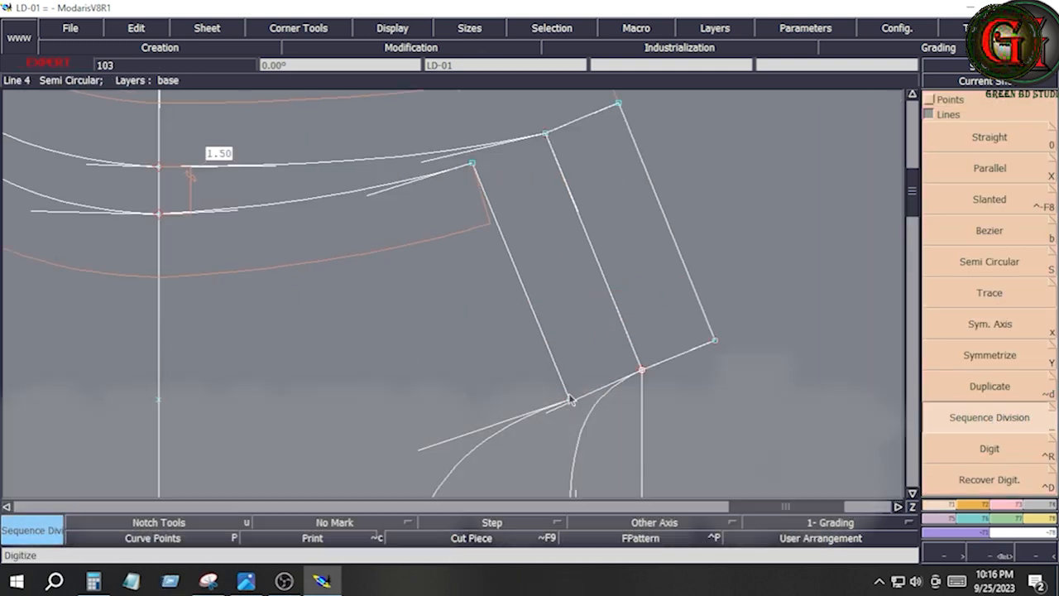
{"action": "left_click", "coordinate": [472, 165]}
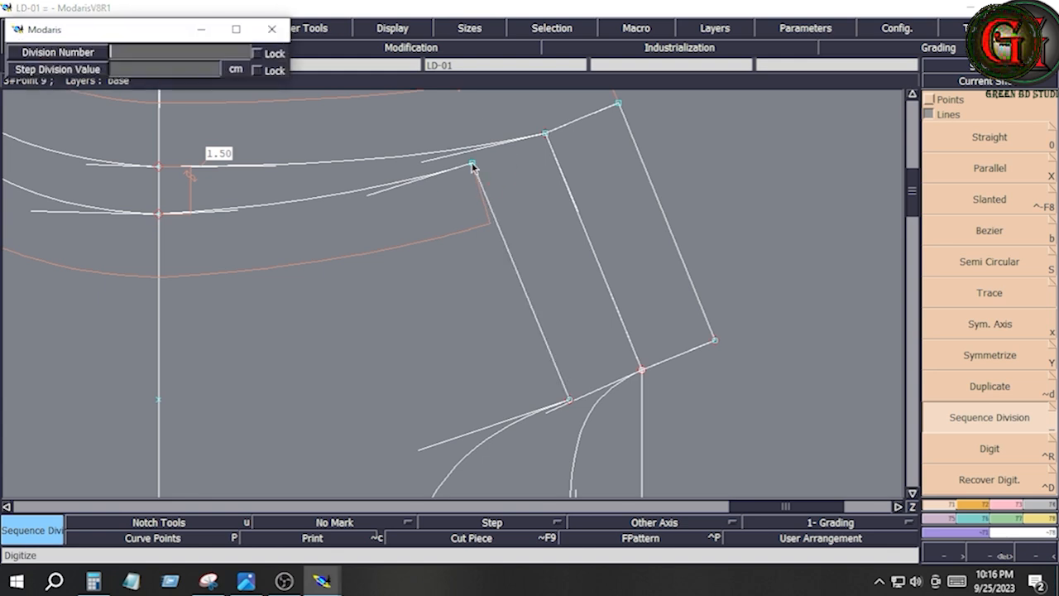
{"action": "type", "text": "2"}
{"action": "key", "text": "Return"}
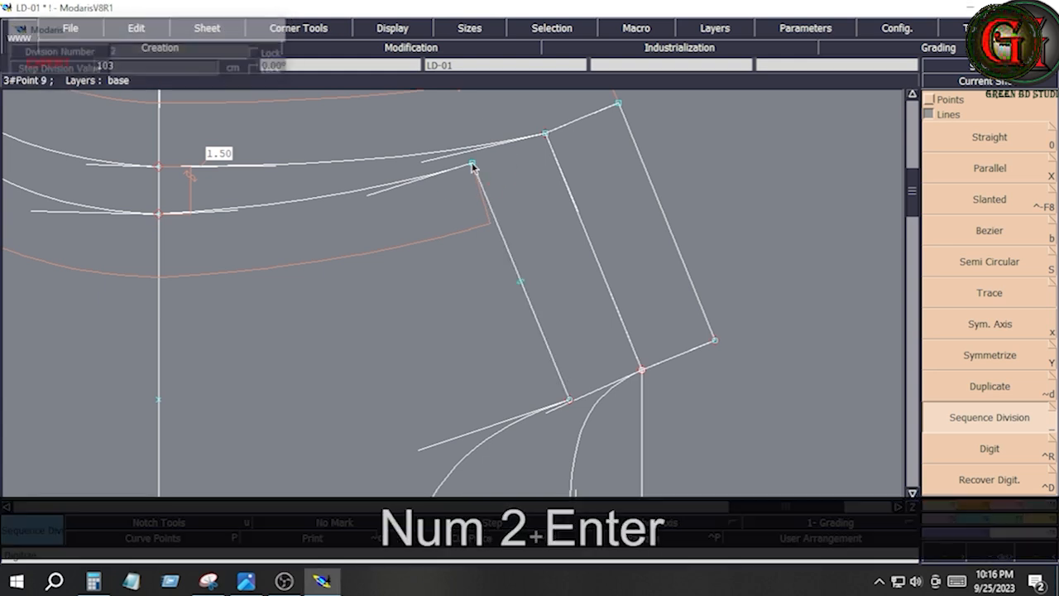
{"action": "scroll", "coordinate": [1003, 497], "scroll_direction": "down", "scroll_amount": 5}
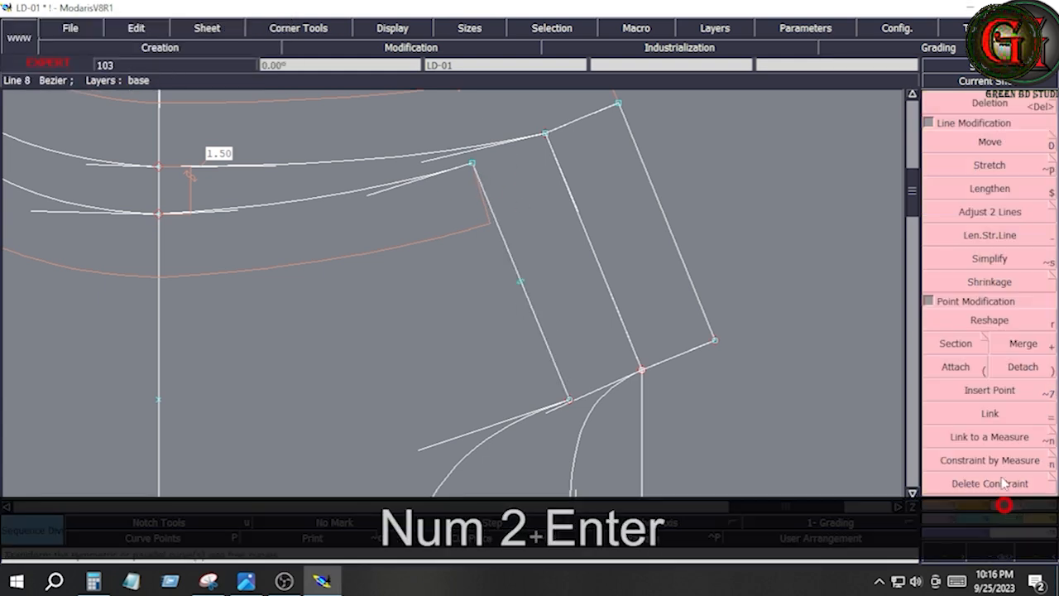
{"action": "left_click", "coordinate": [978, 389]}
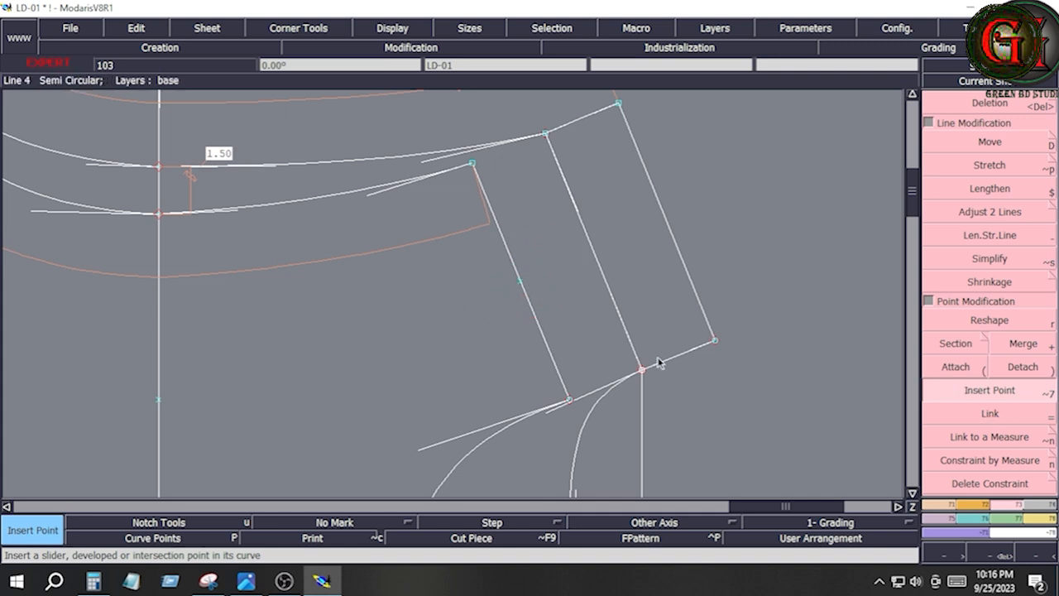
Add a developed point on the front shoulder line with a curve length of 2.5 cm from the midpoint towards the armhole.
{"action": "left_click", "coordinate": [938, 504]}
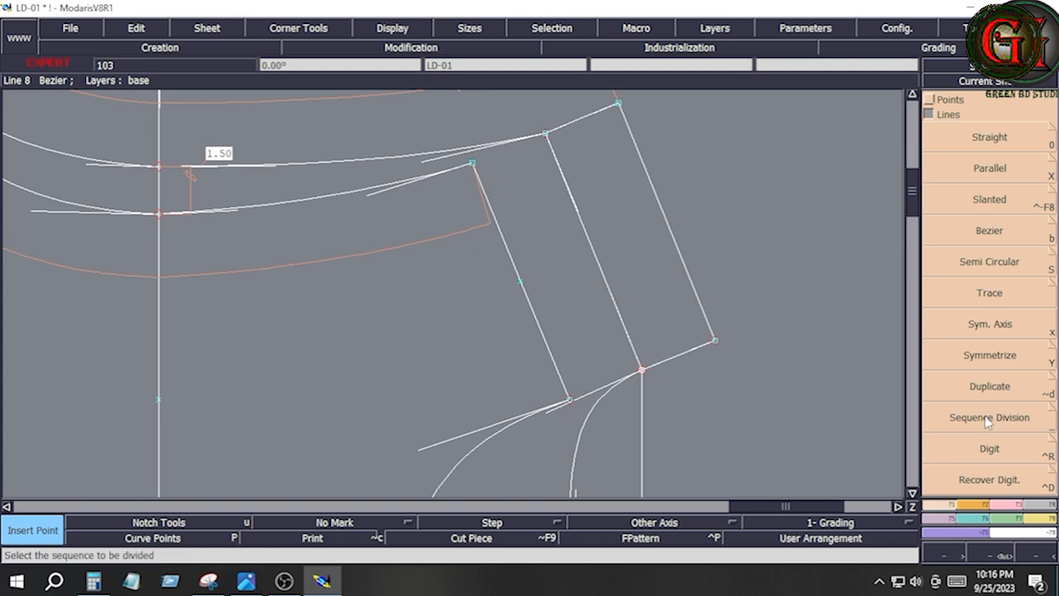
{"action": "scroll", "coordinate": [985, 166], "scroll_direction": "up", "scroll_amount": 3}
{"action": "left_click", "coordinate": [984, 141]}
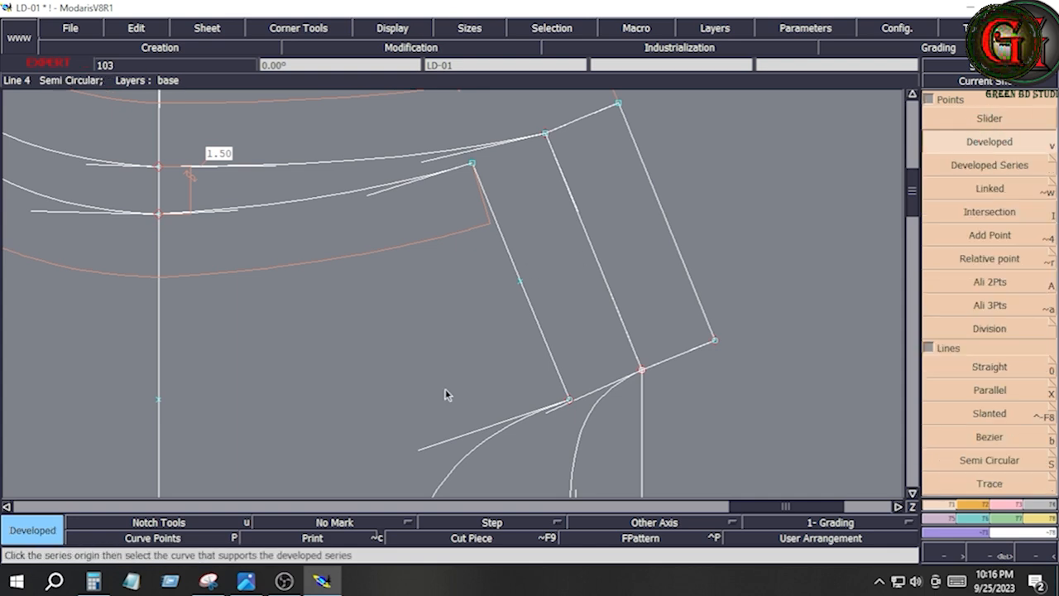
{"action": "left_click", "coordinate": [522, 279]}
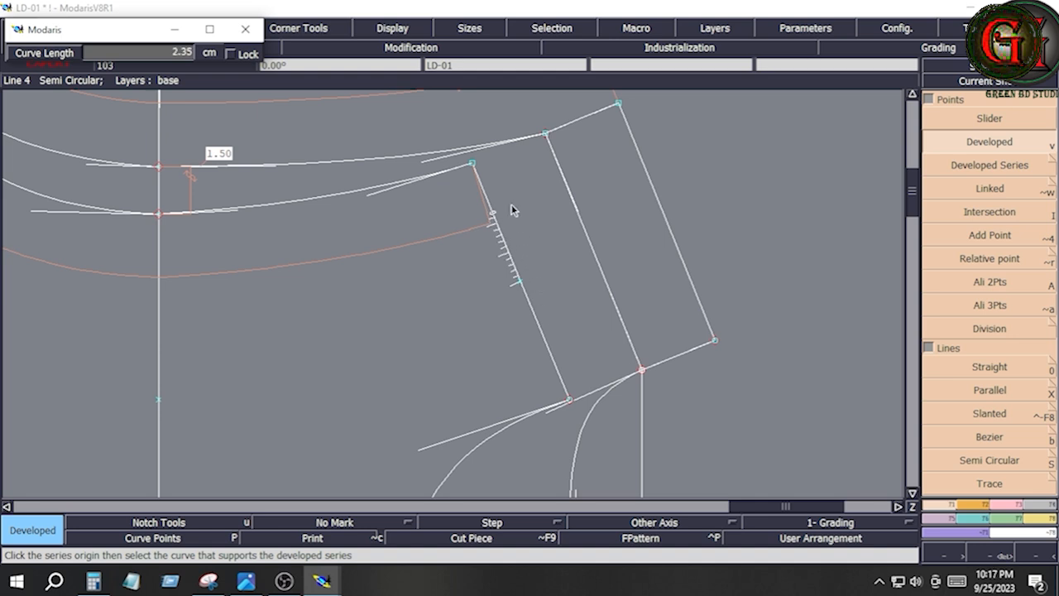
{"action": "key", "text": "Down"}
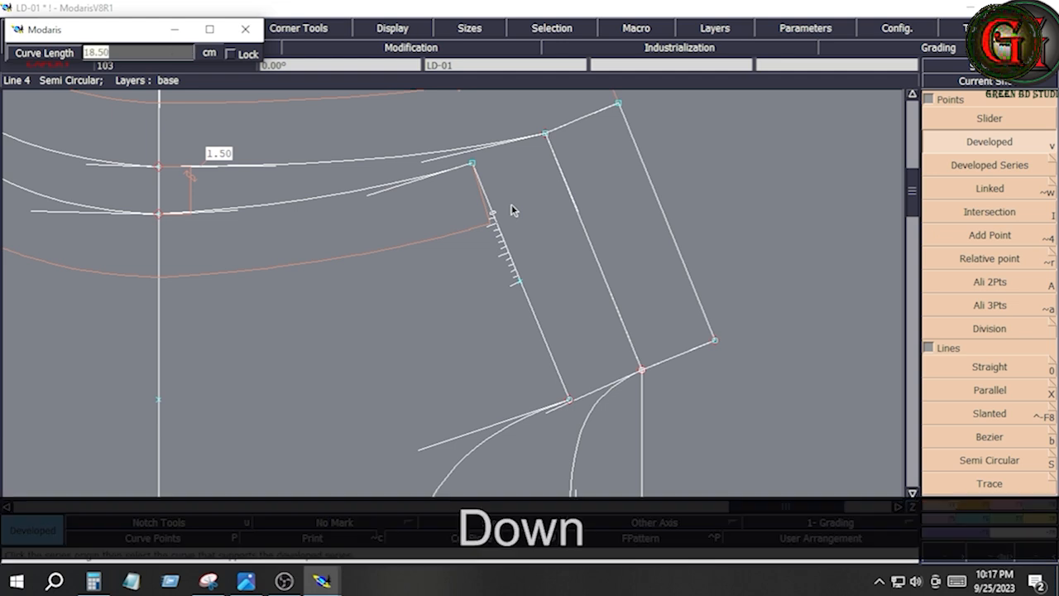
{"action": "type", "text": "2.5"}
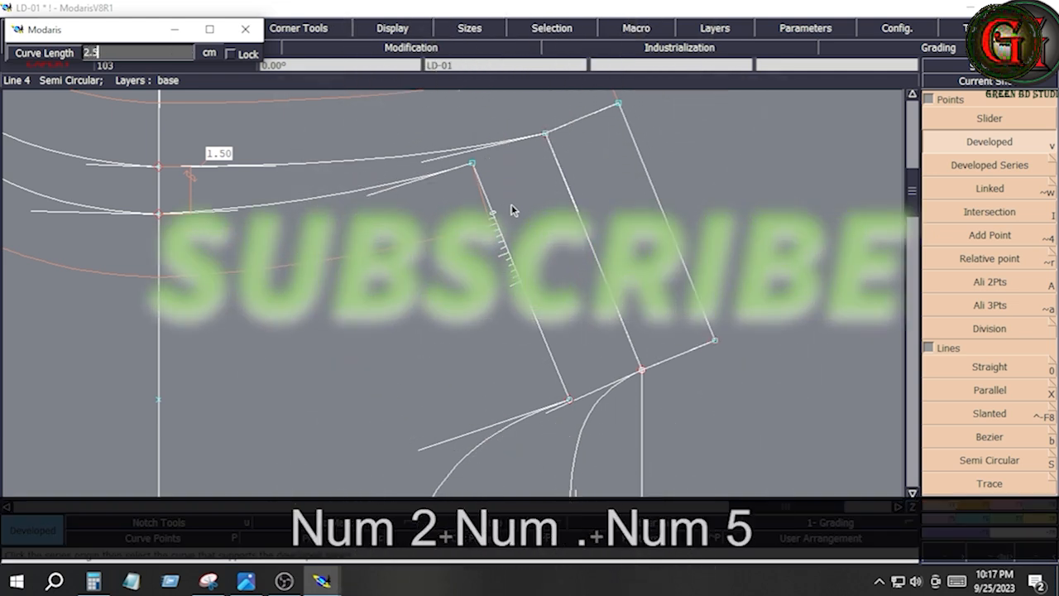
{"action": "key", "text": "Return"}
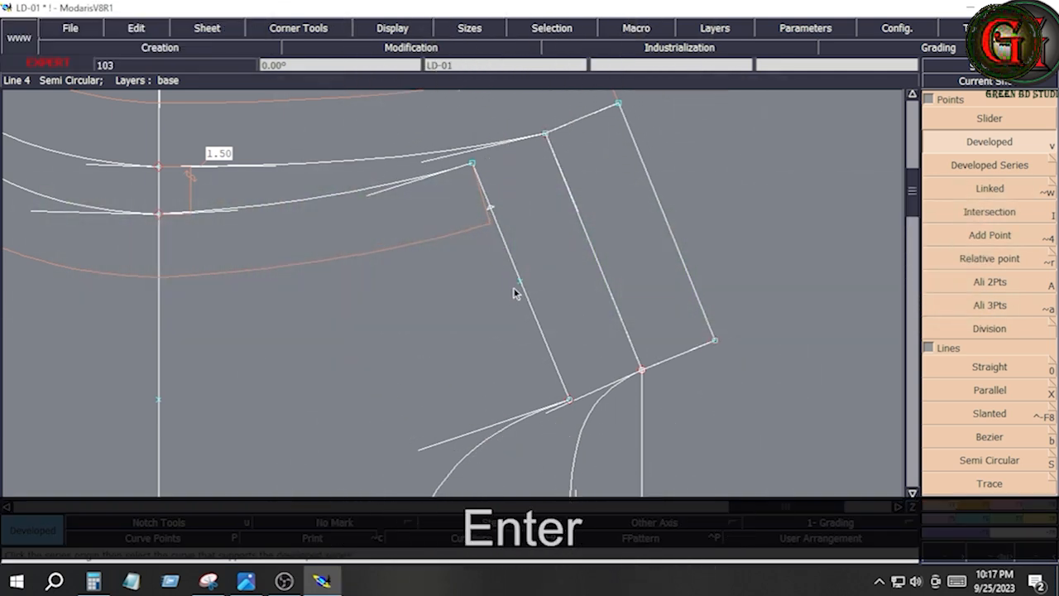
Add a second developed point on the neck side of the front shoulder midpoint with a curve length of -2.5 cm.
{"action": "left_click", "coordinate": [520, 277]}
{"action": "key", "text": "Down"}
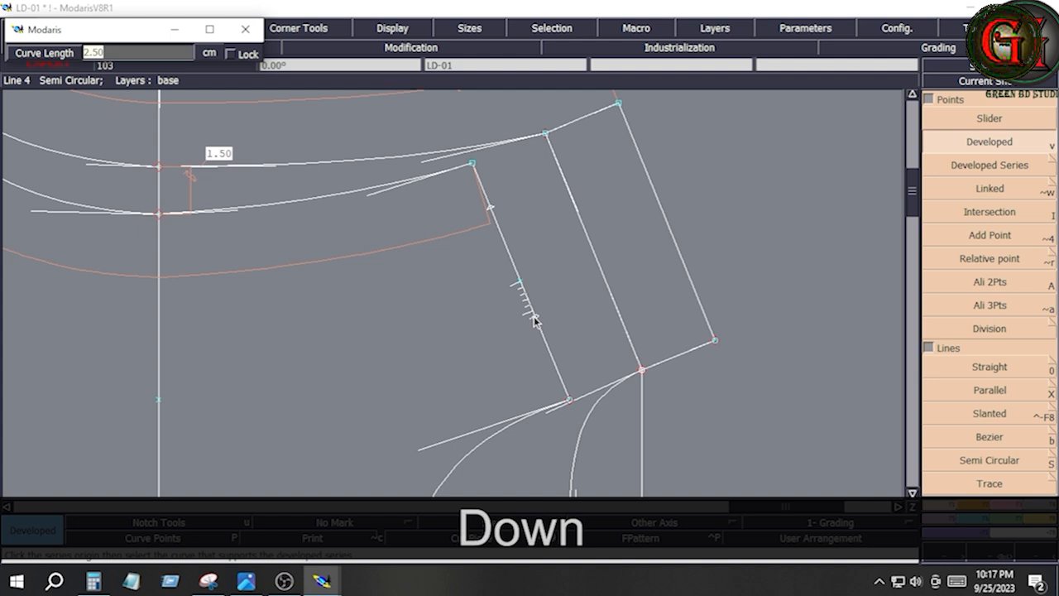
{"action": "type", "text": "-"}
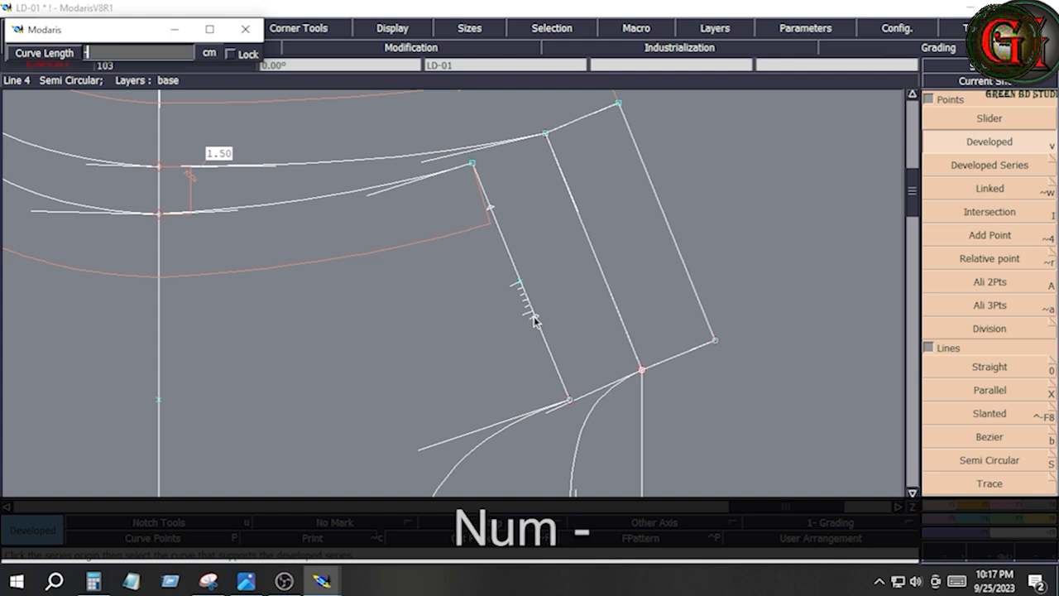
{"action": "type", "text": "2.5"}
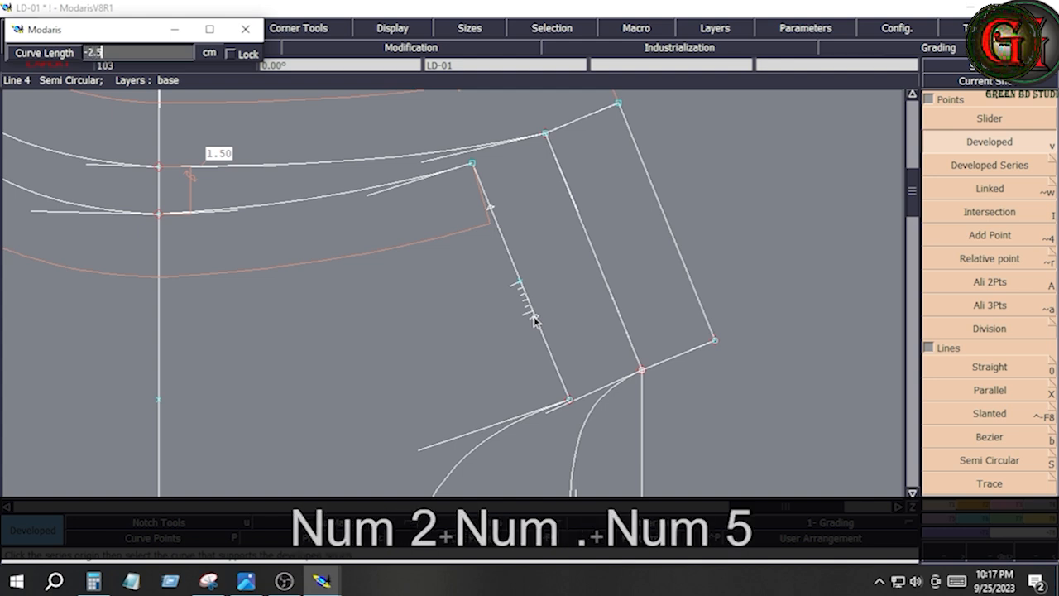
{"action": "key", "text": "Return"}
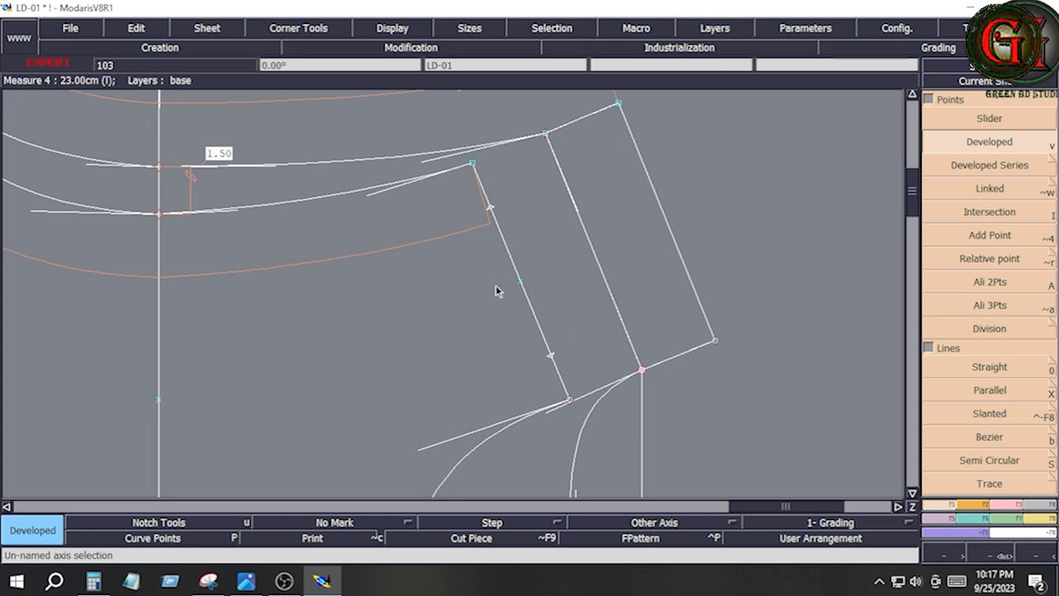
Insert the two developed points on either side of the midpoint into the front shoulder line.
{"action": "left_click", "coordinate": [1015, 509]}
{"action": "left_click", "coordinate": [994, 395]}
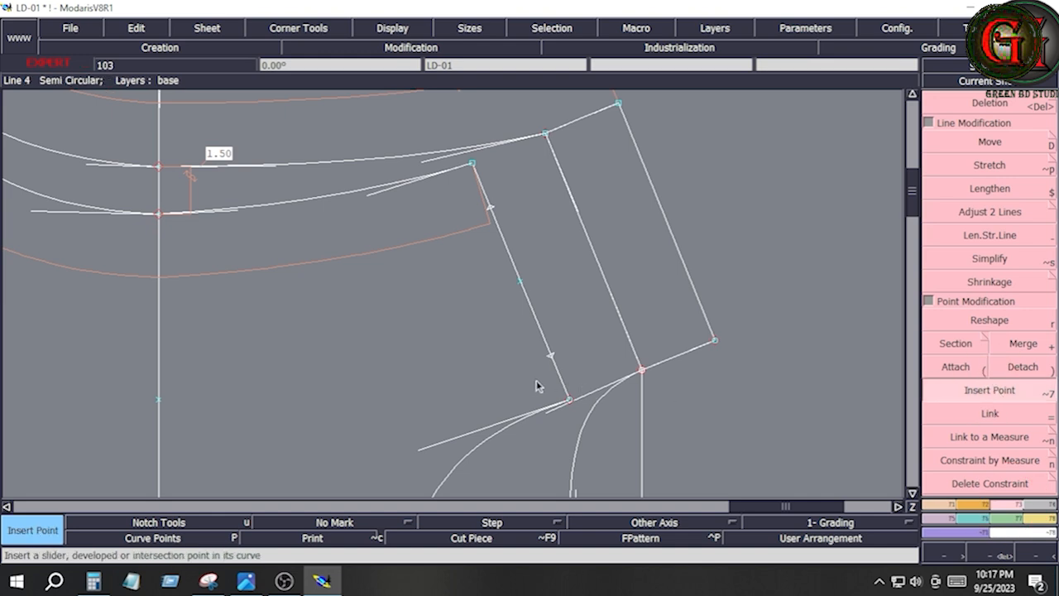
{"action": "left_click", "coordinate": [549, 349]}
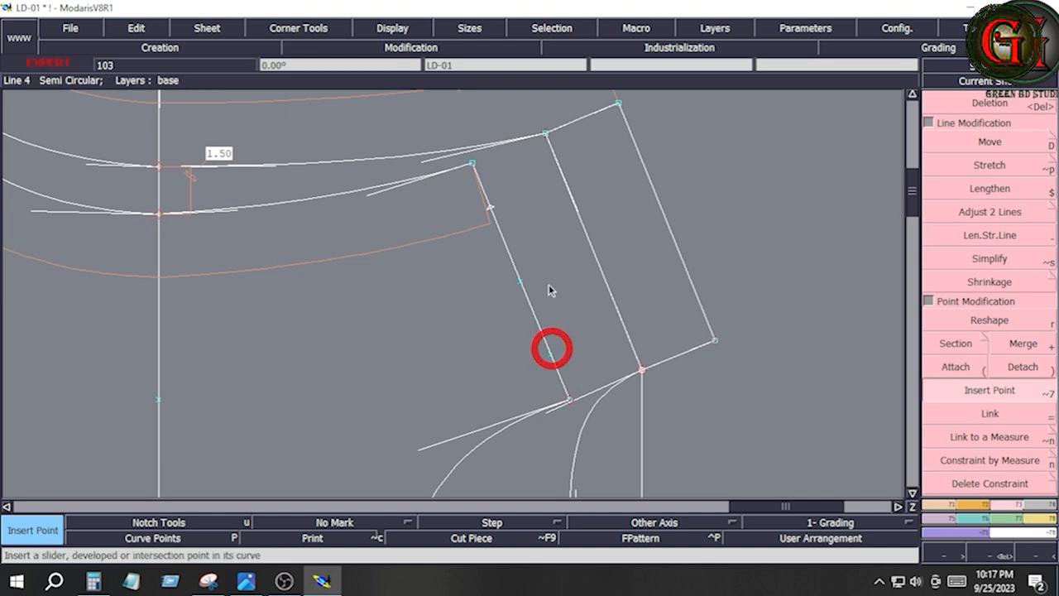
{"action": "left_click", "coordinate": [492, 209]}
Add a length measure between the two inserted points on the front shoulder line.
{"action": "left_click", "coordinate": [1041, 519]}
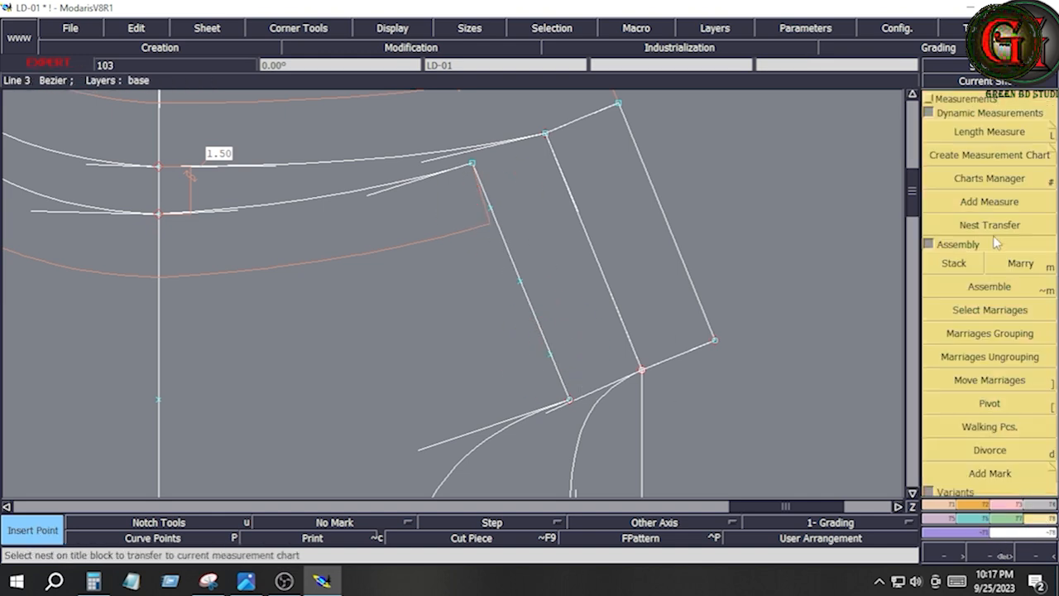
{"action": "left_click", "coordinate": [1044, 132]}
{"action": "left_click", "coordinate": [493, 216]}
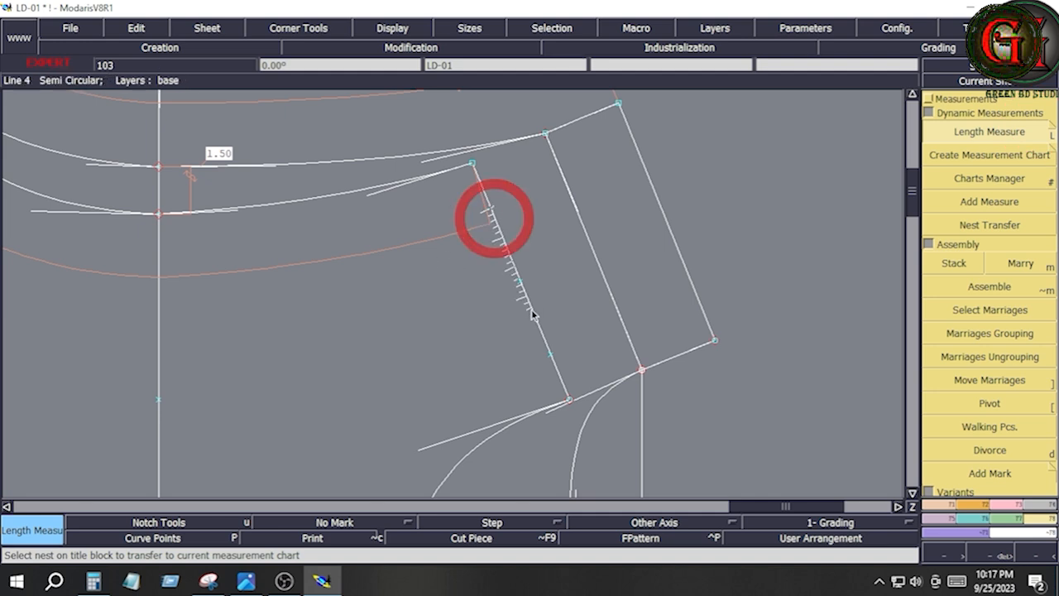
{"action": "left_click", "coordinate": [551, 360]}
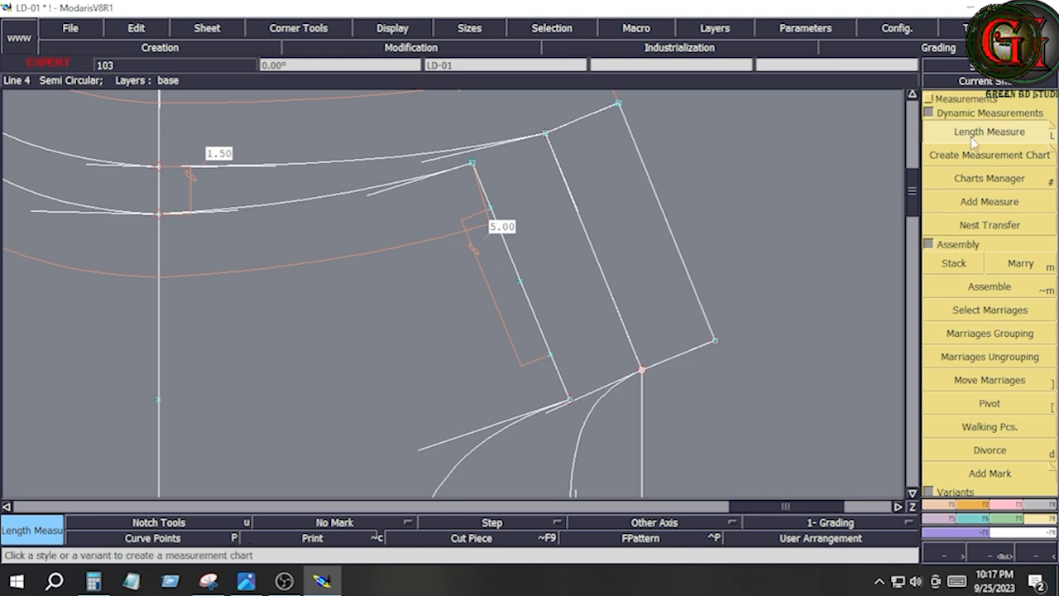
Lengthen the front shoulder line by 2.5 cm at its armhole end.
{"action": "scroll", "coordinate": [501, 220], "scroll_direction": "up", "scroll_amount": 3}
{"action": "key", "text": "F2"}
{"action": "left_click", "coordinate": [1003, 238]}
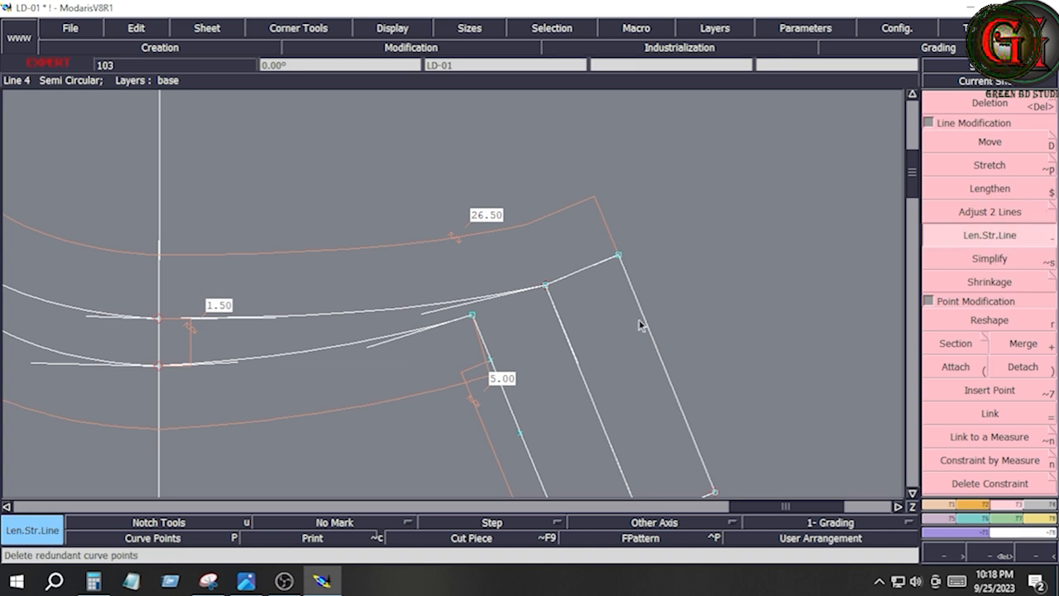
{"action": "left_click", "coordinate": [483, 331]}
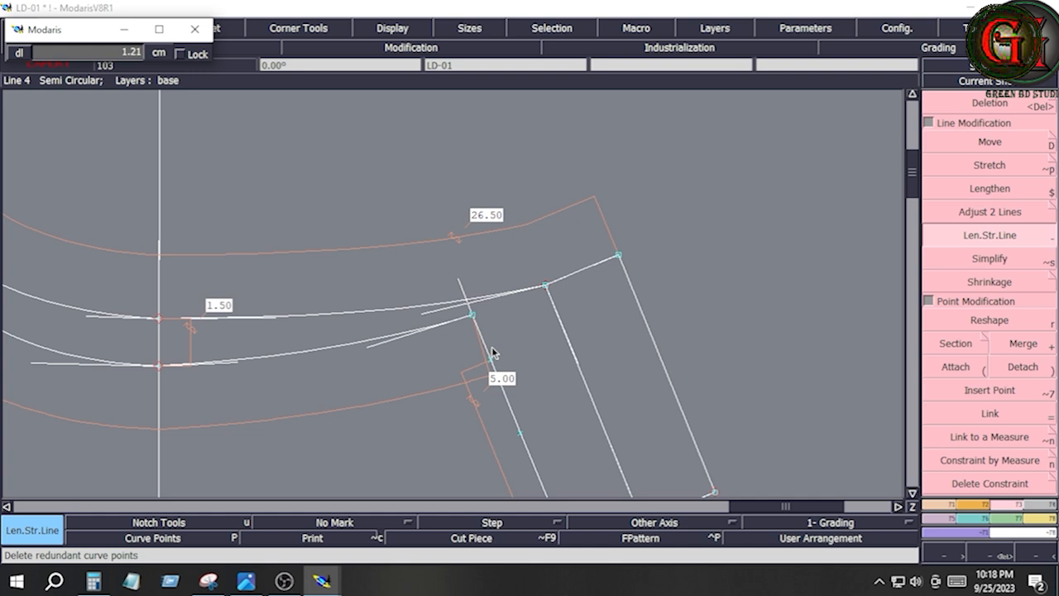
{"action": "key", "text": "Down"}
{"action": "type", "text": "2."}
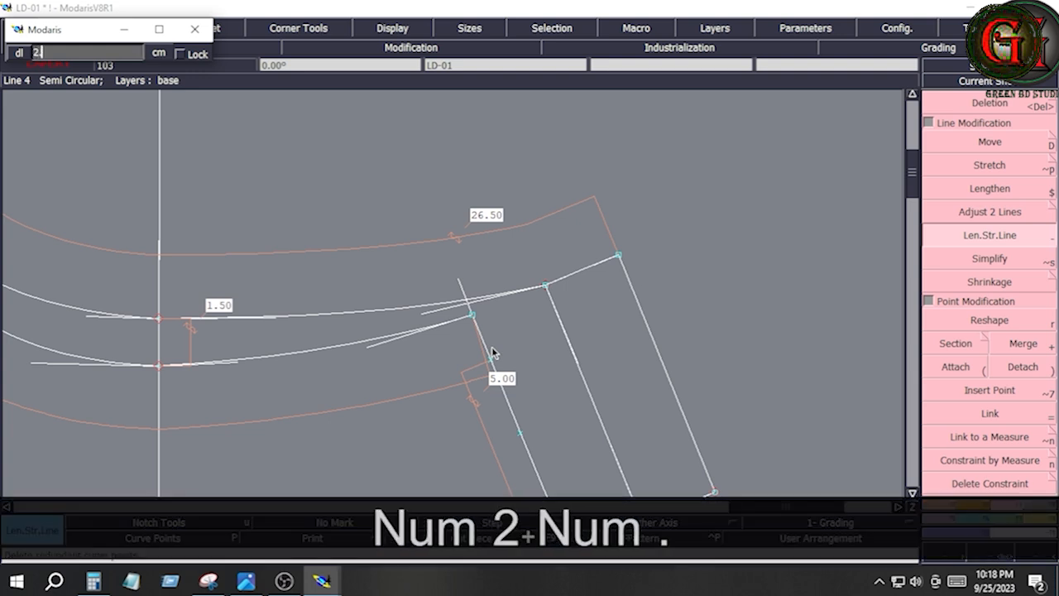
{"action": "type", "text": "5"}
{"action": "key", "text": "Return"}
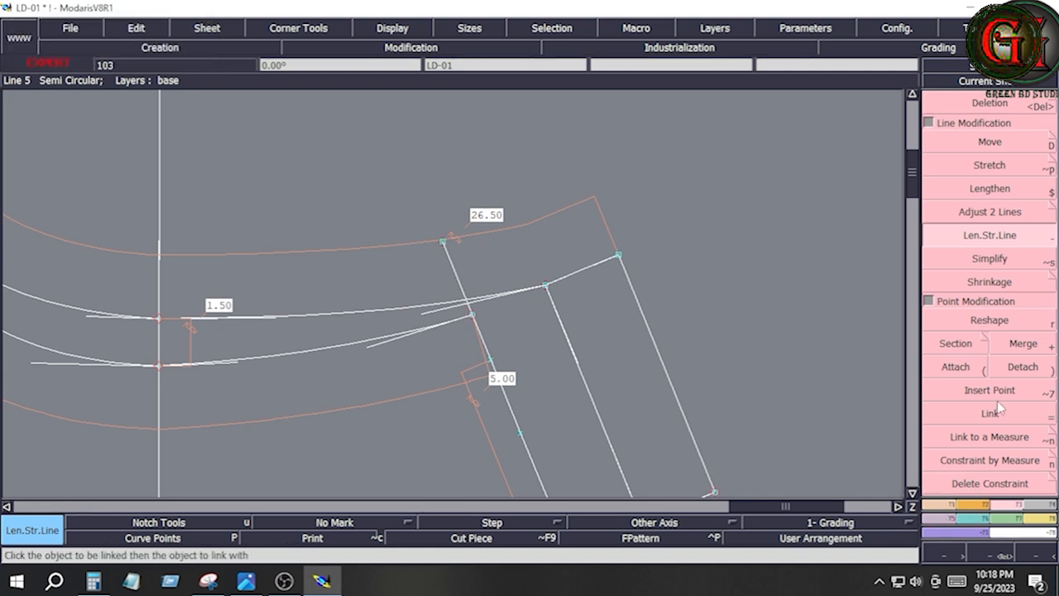
Draw a Bezier line from the extended front shoulder tip to the front armhole point on the vertical line.
{"action": "left_click", "coordinate": [937, 505]}
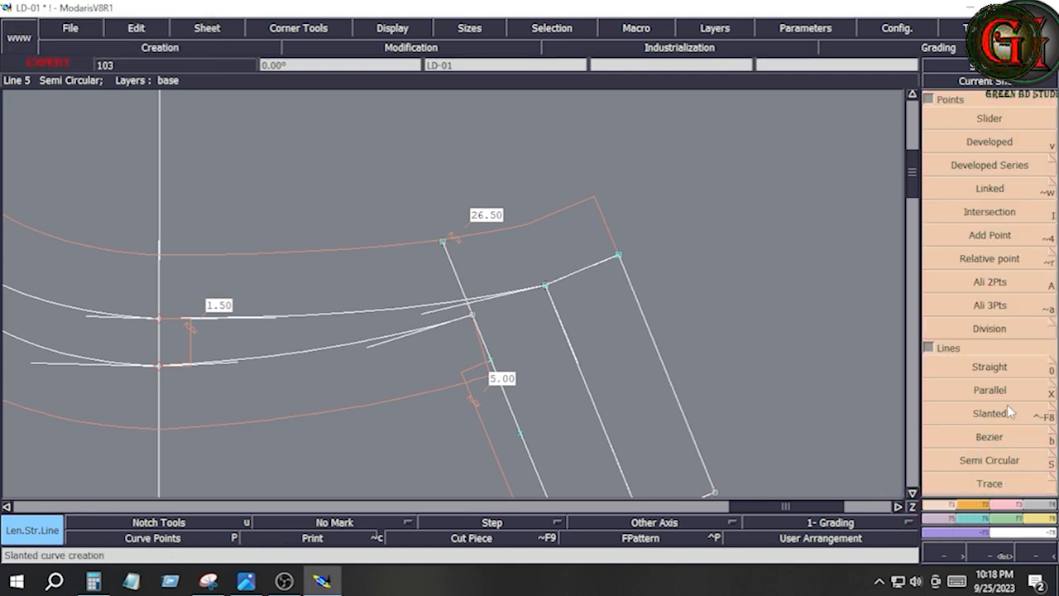
{"action": "left_click", "coordinate": [985, 436]}
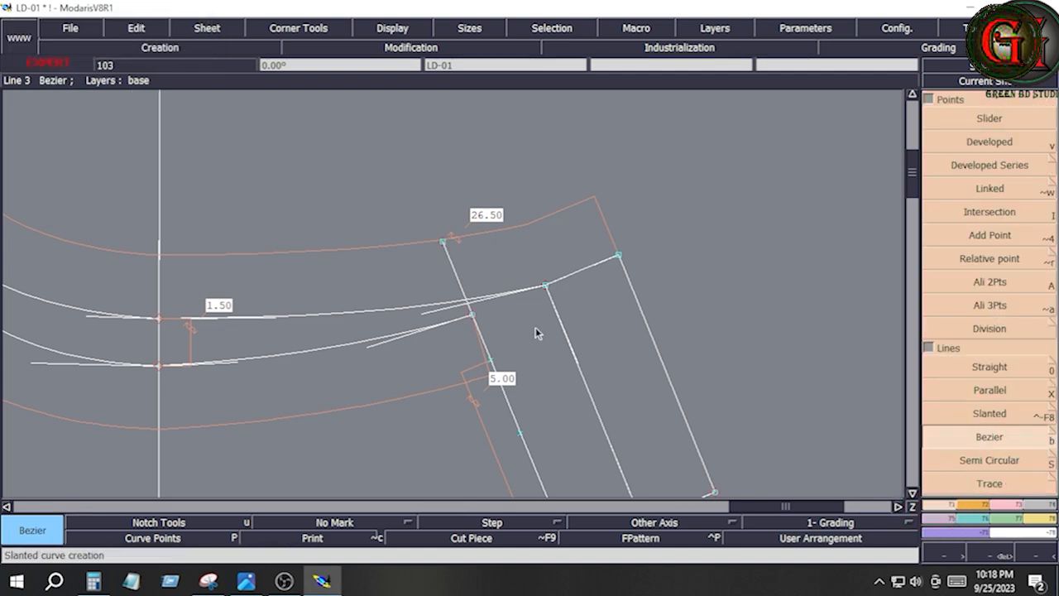
{"action": "left_click", "coordinate": [443, 244]}
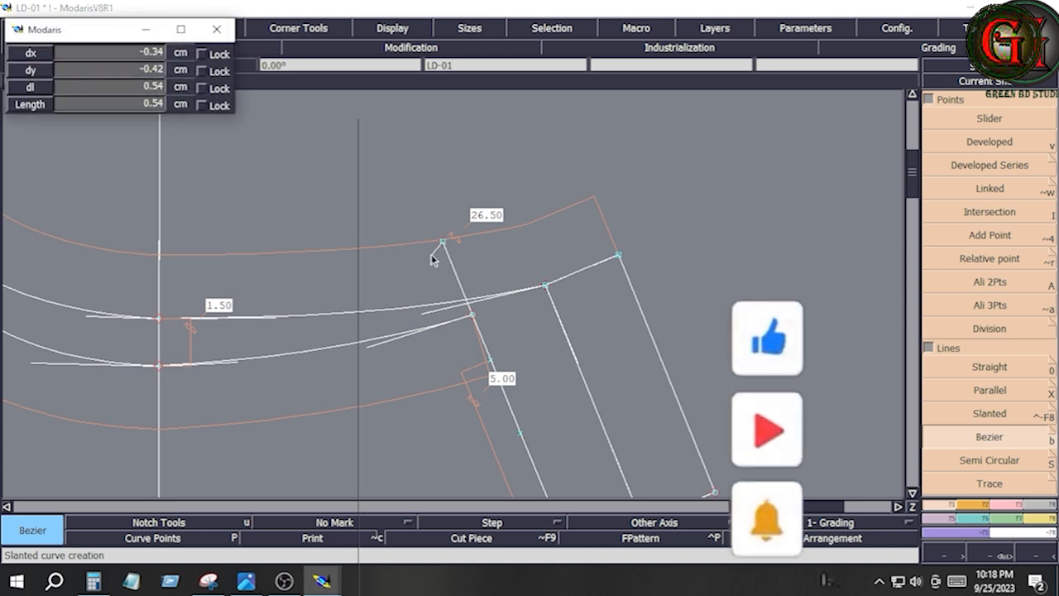
{"action": "left_click", "coordinate": [160, 368]}
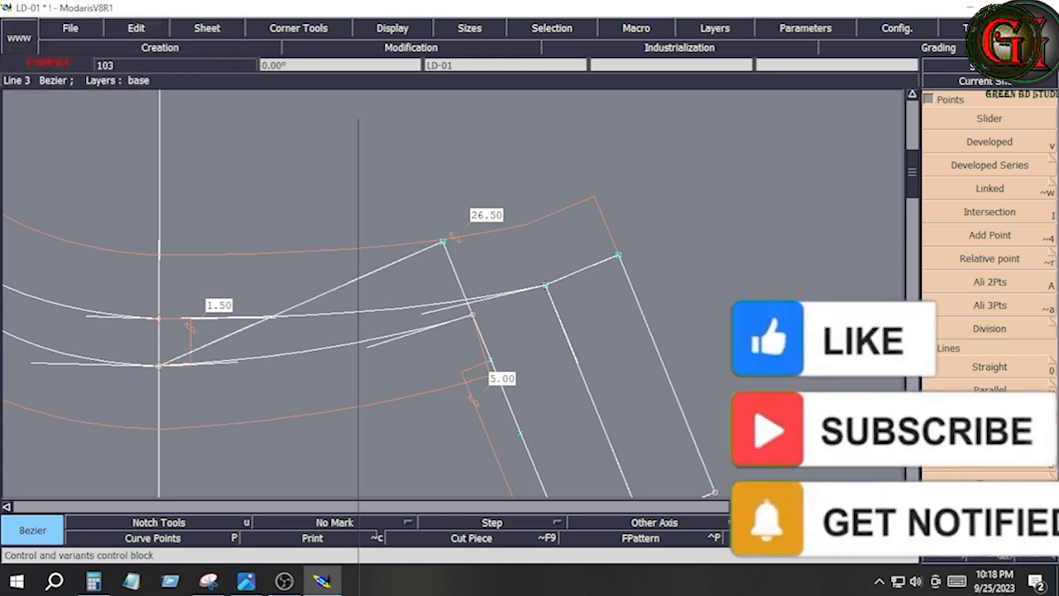
Reshape the new Bezier line into a smooth armhole curve flowing into the existing front armhole.
{"action": "key", "text": "F2"}
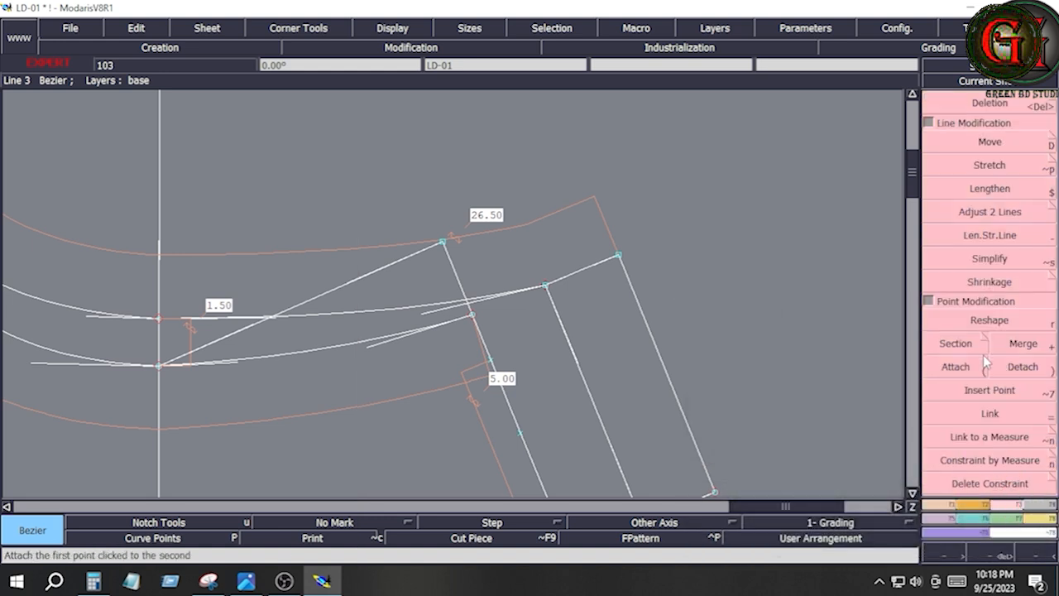
{"action": "left_click", "coordinate": [987, 319]}
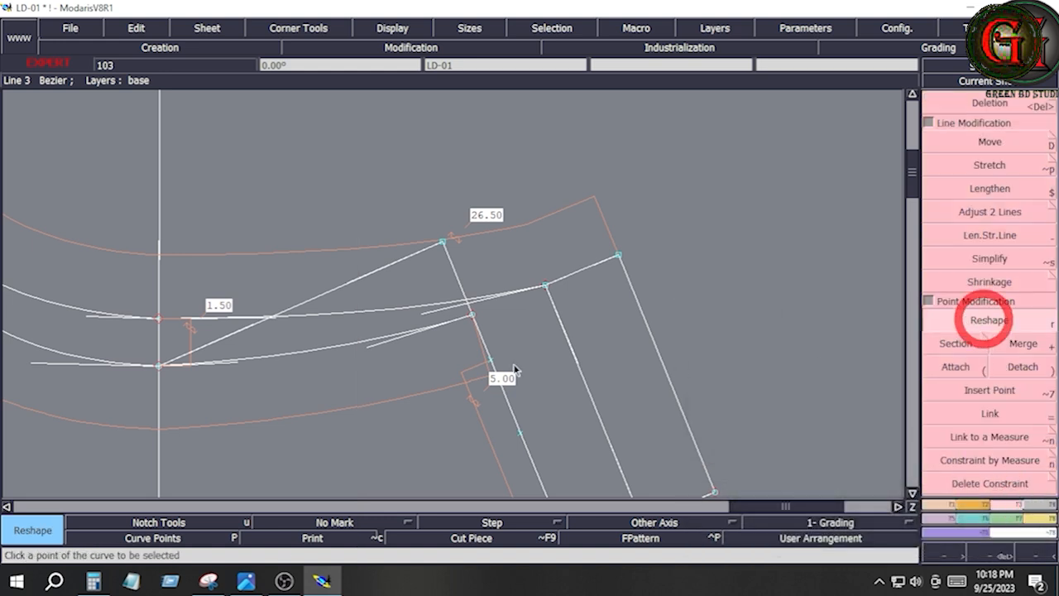
{"action": "left_click", "coordinate": [241, 335]}
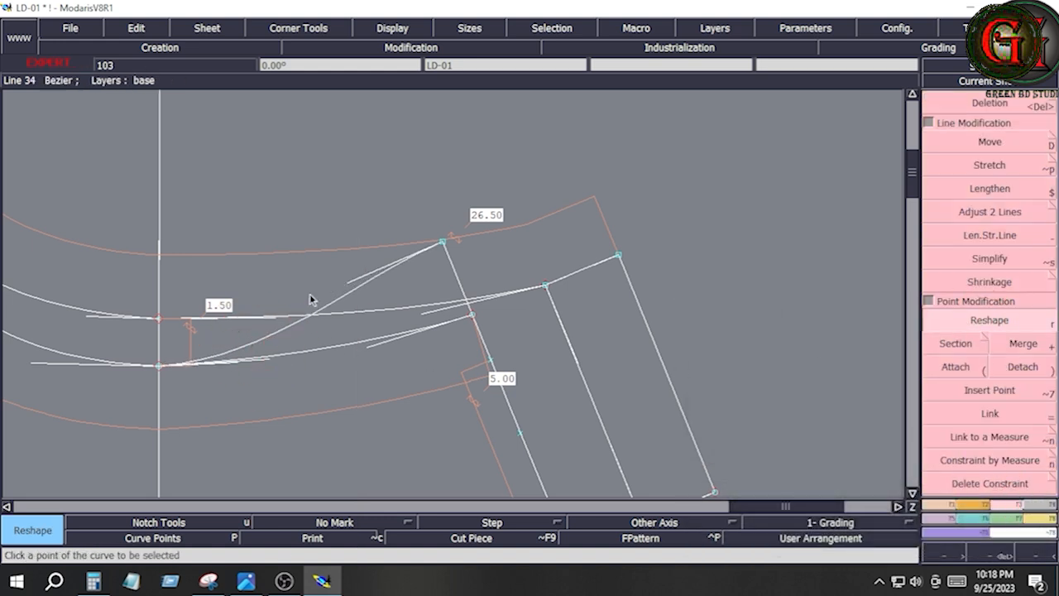
{"action": "left_click", "coordinate": [359, 298]}
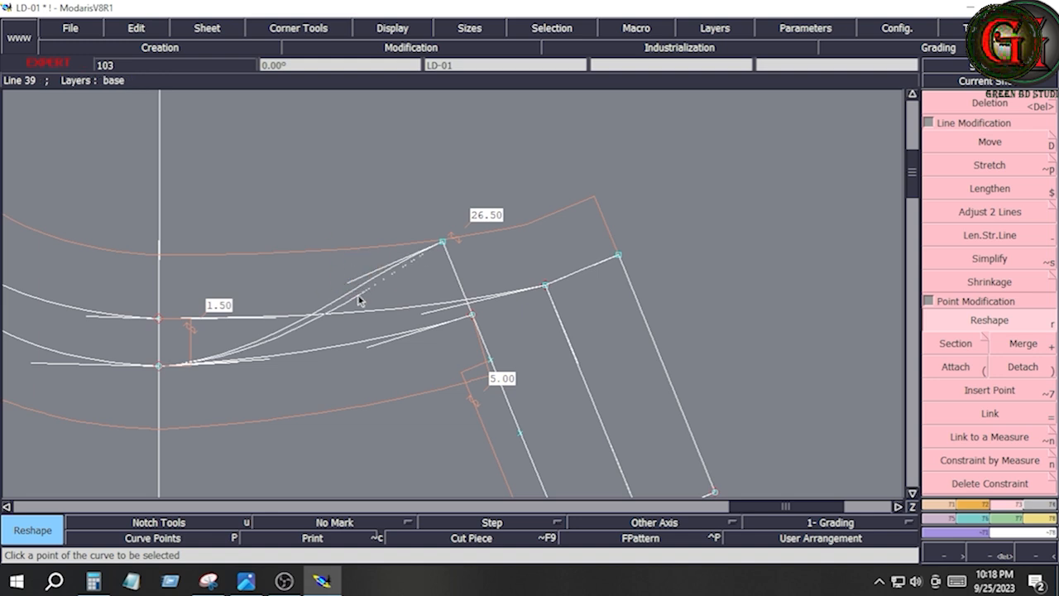
Create a parallel to the extended front shoulder line about 1.5 cm away on the body side.
{"action": "key", "text": "x"}
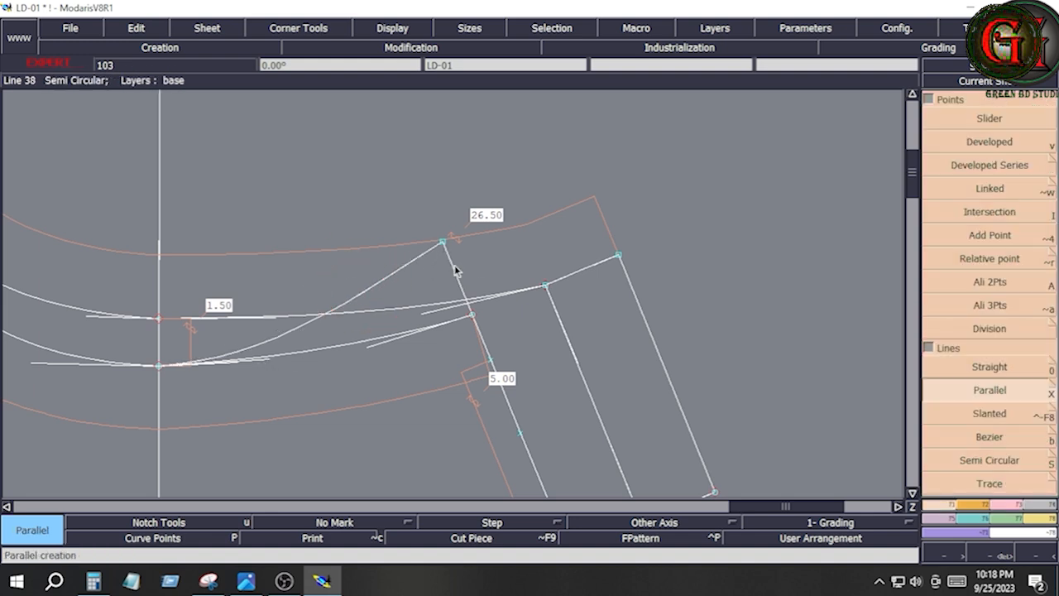
{"action": "left_click", "coordinate": [453, 268]}
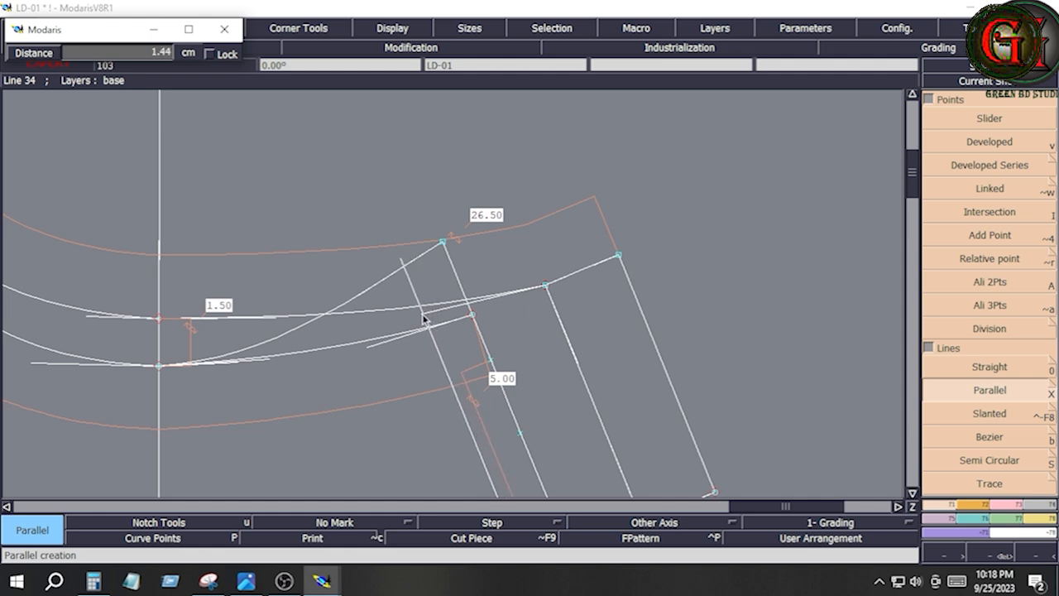
{"action": "left_click", "coordinate": [422, 319]}
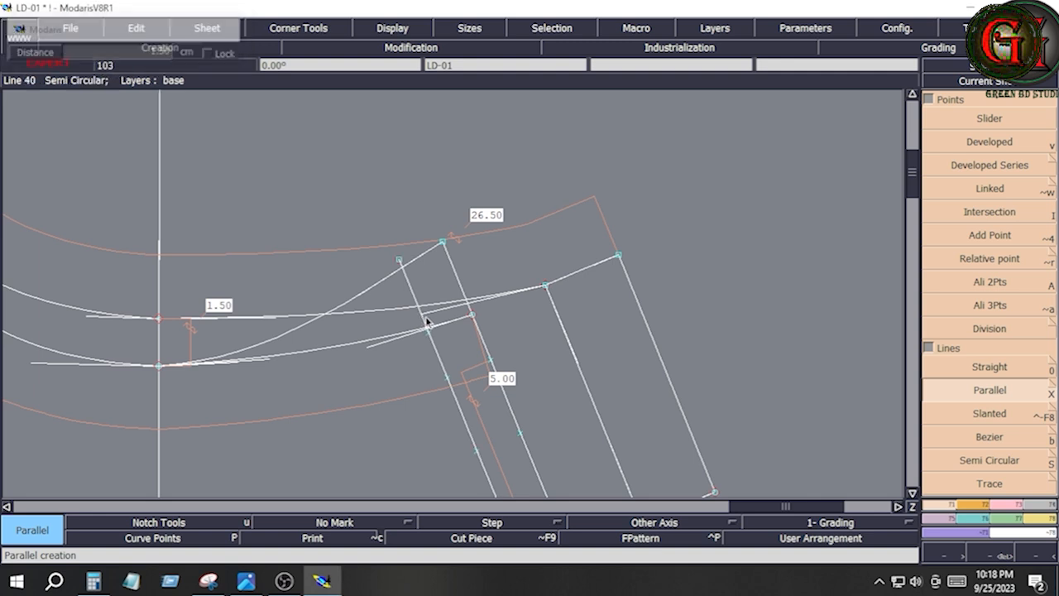
Reshape the tangent handle at the shoulder end of the new armhole curve, using the parallel line as a guide.
{"action": "key", "text": "r"}
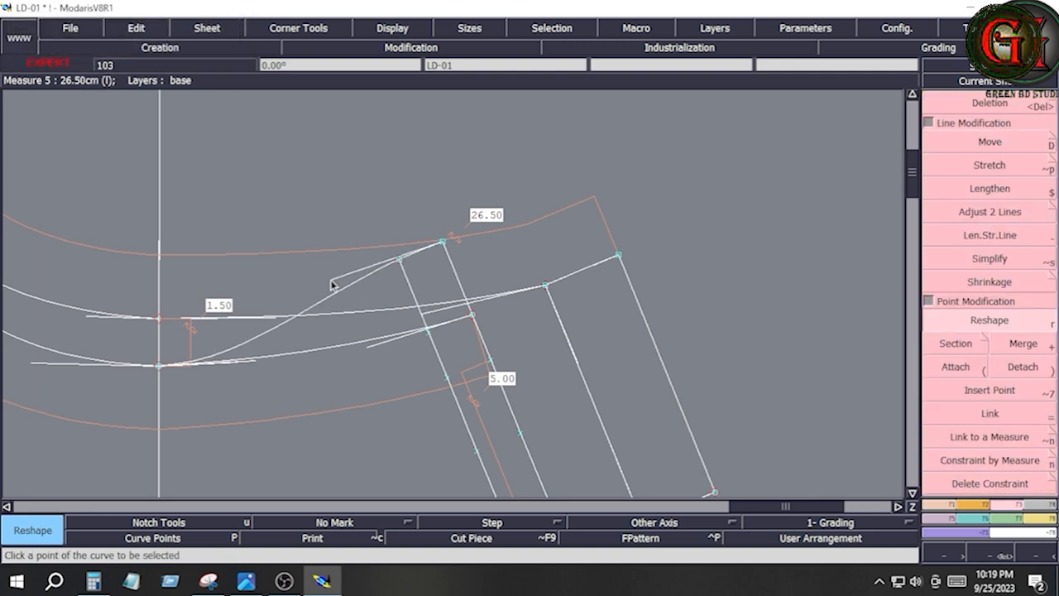
{"action": "left_click", "coordinate": [331, 283]}
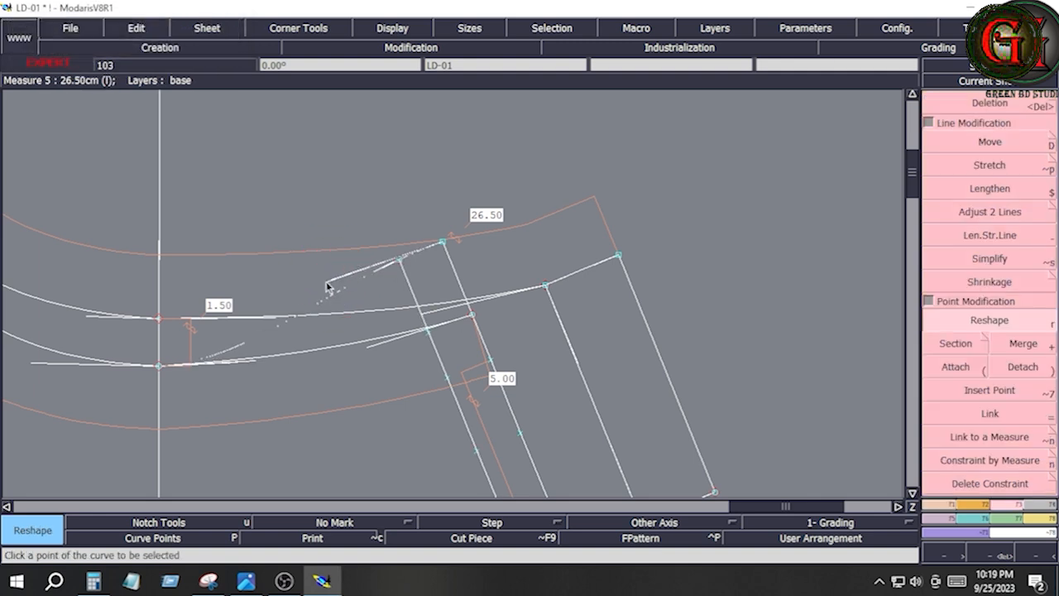
{"action": "left_click", "coordinate": [329, 286]}
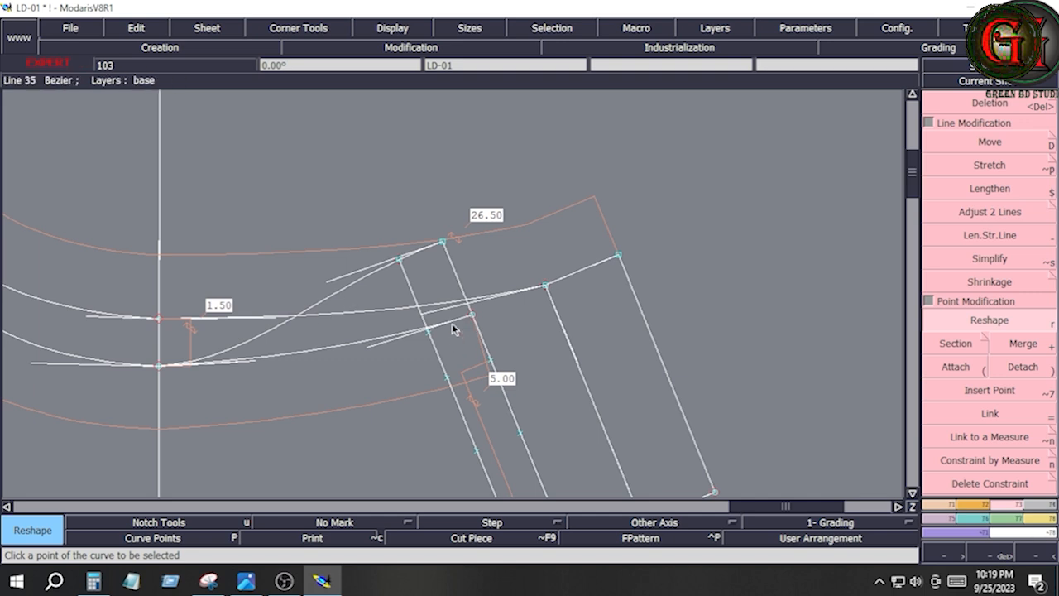
Add length measures along the original and new front armhole curves between the shoulder tip and the vertical line.
{"action": "left_click", "coordinate": [1044, 519]}
{"action": "left_click", "coordinate": [1045, 133]}
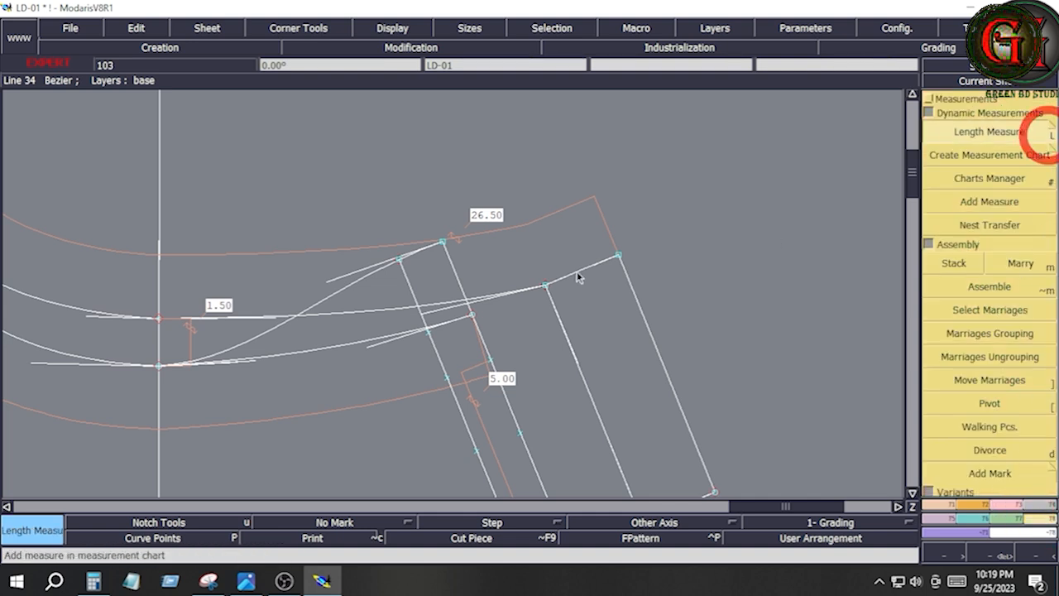
{"action": "left_click", "coordinate": [472, 317]}
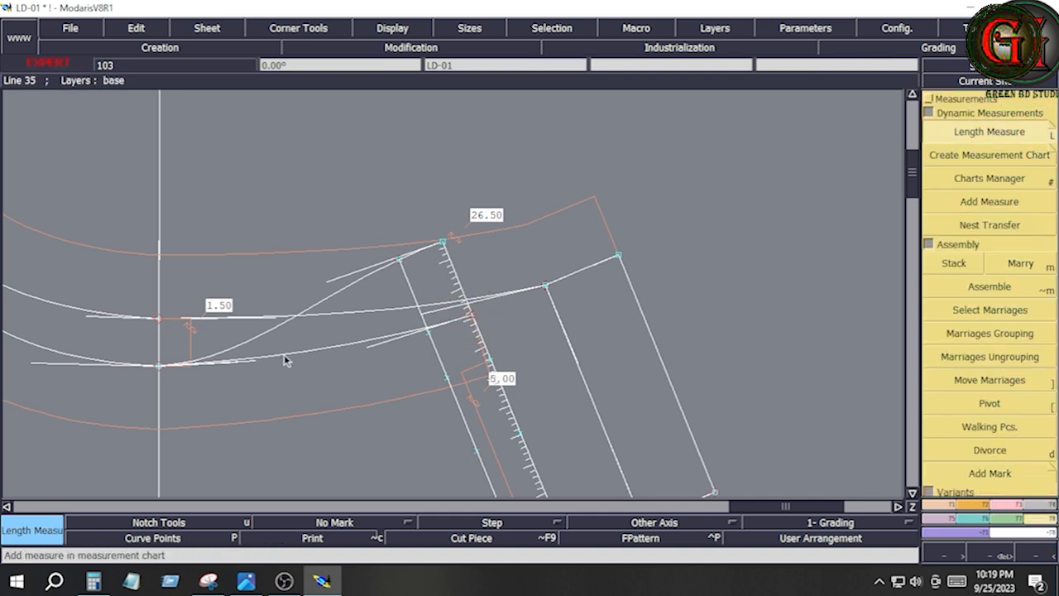
{"action": "key", "text": "space"}
{"action": "left_click", "coordinate": [159, 365]}
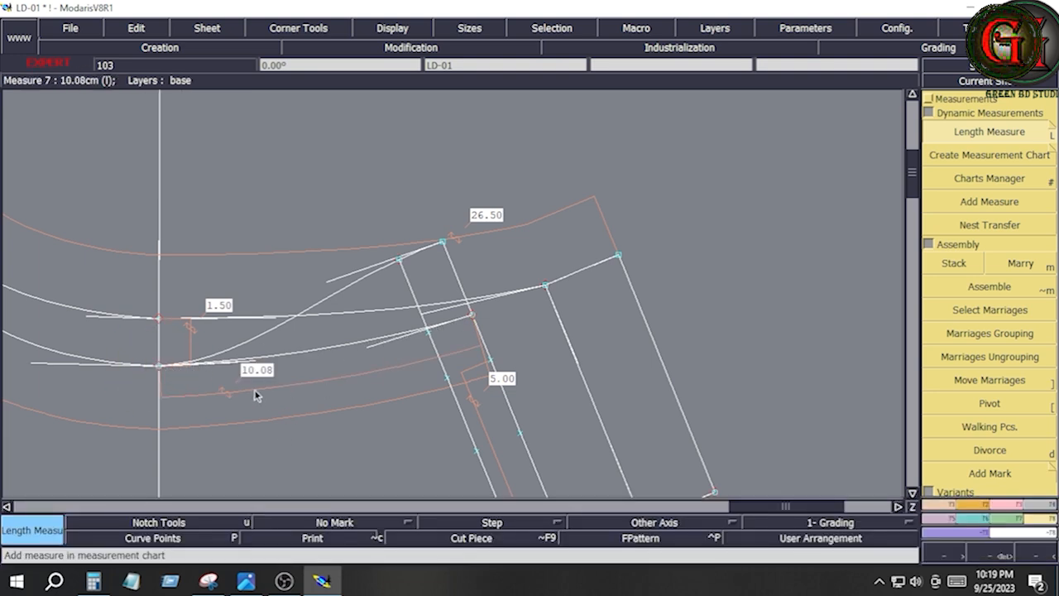
{"action": "left_click", "coordinate": [444, 244]}
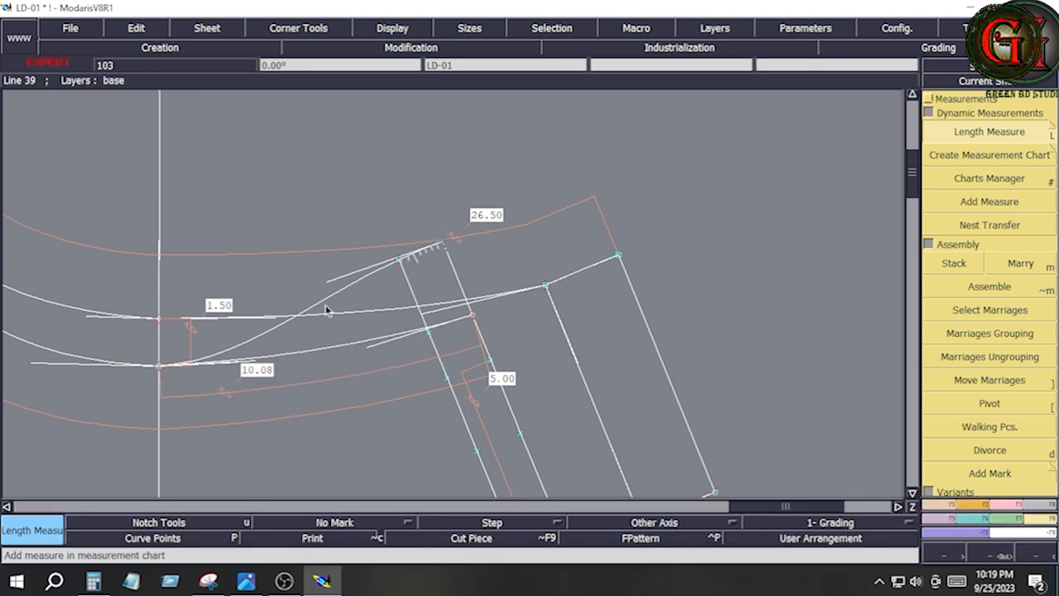
{"action": "left_click", "coordinate": [159, 366]}
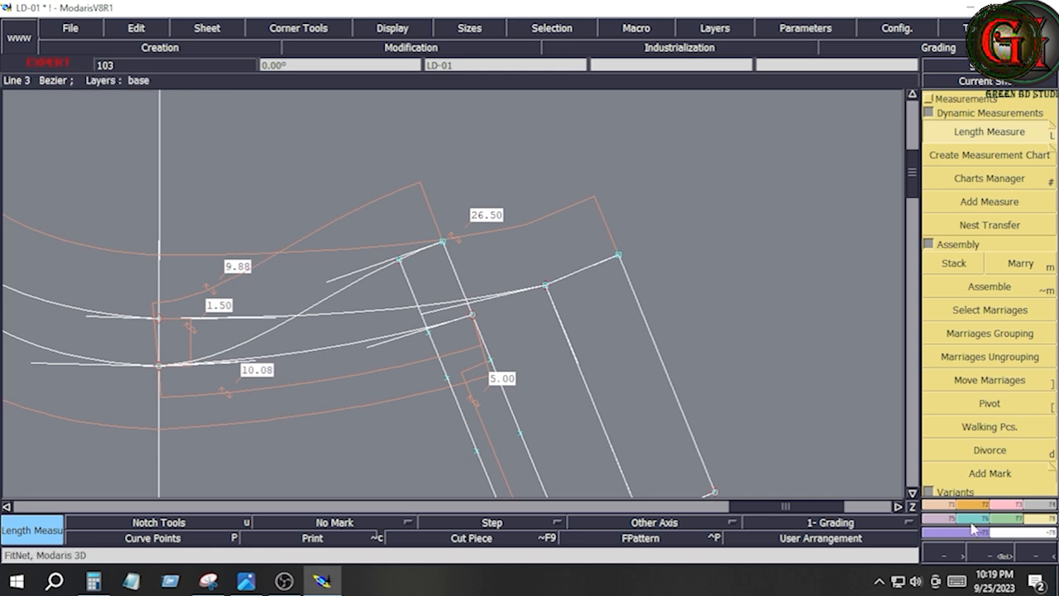
Move the extended shoulder tip slightly outward so the new front armhole curve is about 10.02 cm long.
{"action": "key", "text": "F2"}
{"action": "left_click", "coordinate": [984, 328]}
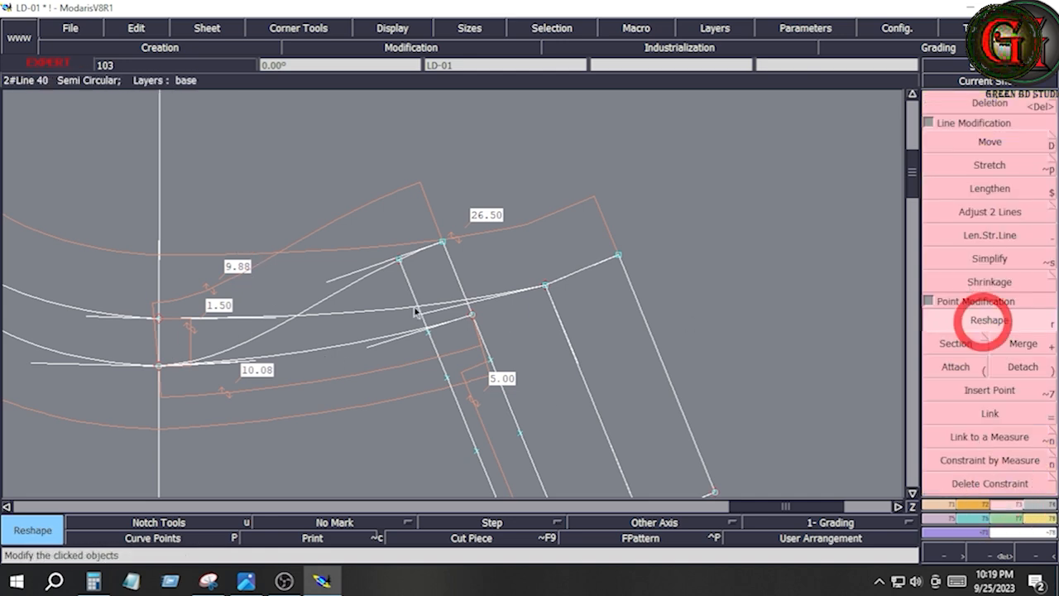
{"action": "left_click", "coordinate": [443, 245]}
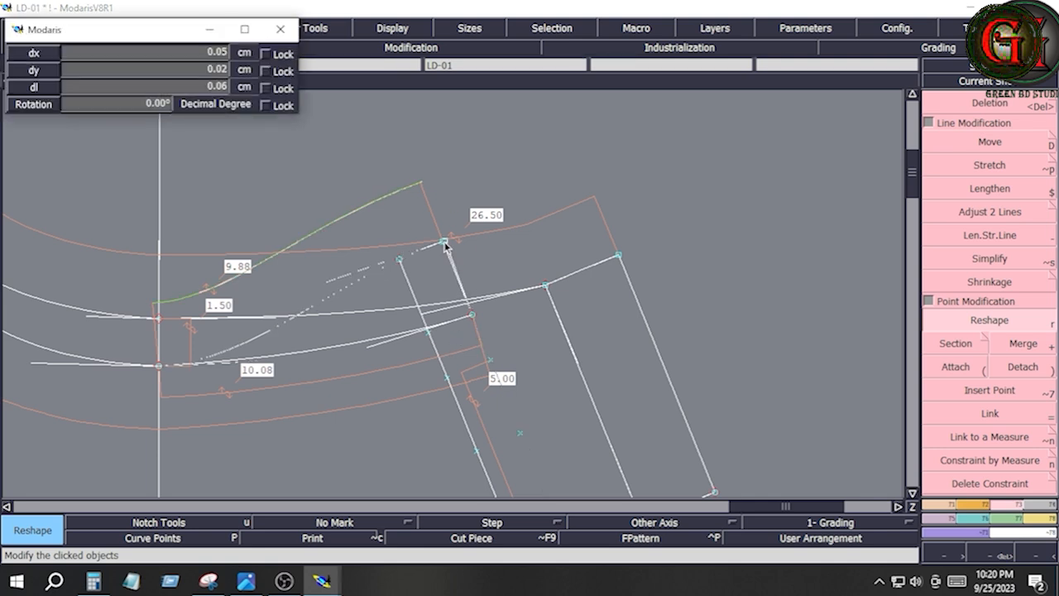
{"action": "left_click", "coordinate": [445, 244]}
{"action": "left_click", "coordinate": [445, 244]}
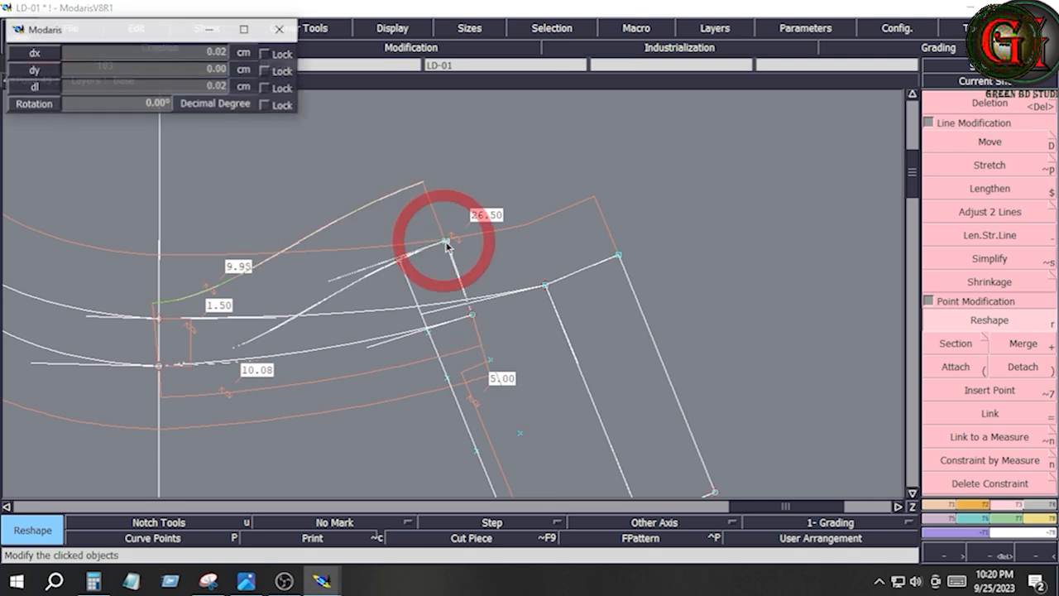
{"action": "left_click", "coordinate": [448, 244]}
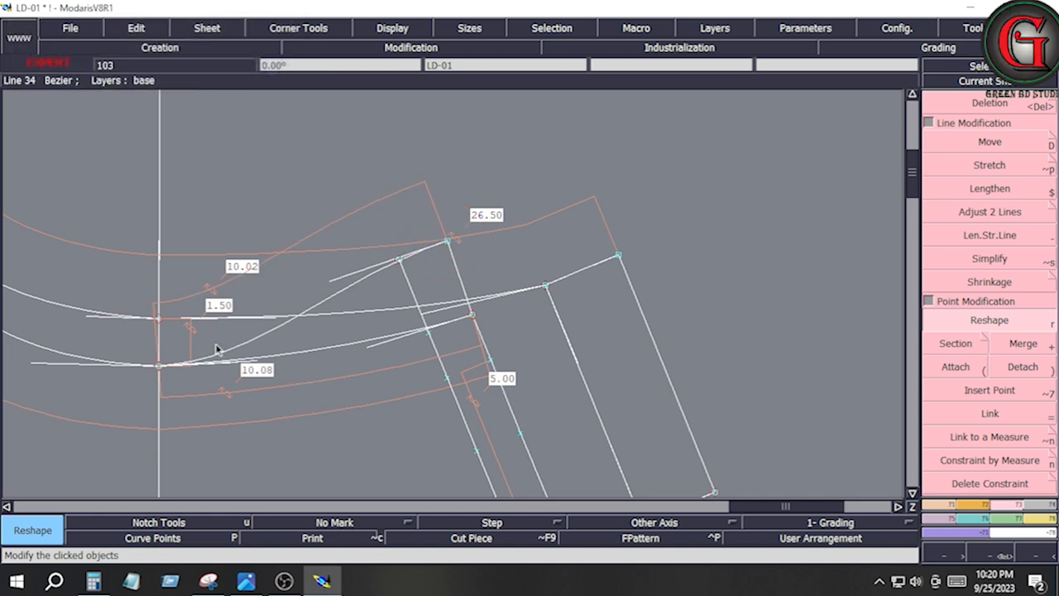
Move the original front shoulder tip slightly outward, bringing the original armhole curve section to about 10.18 cm.
{"action": "left_click", "coordinate": [984, 322]}
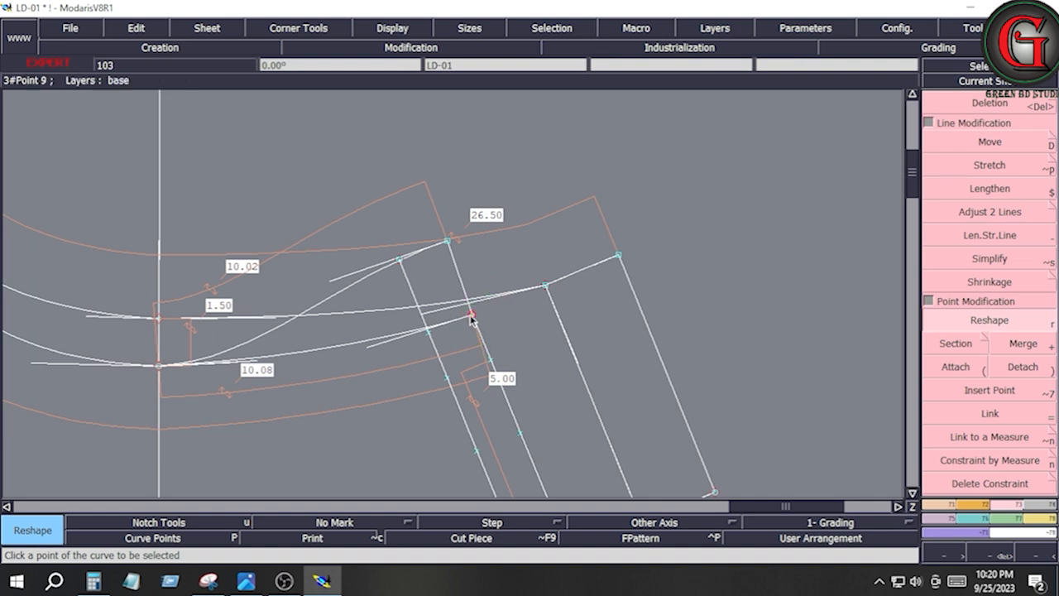
{"action": "left_click", "coordinate": [471, 317]}
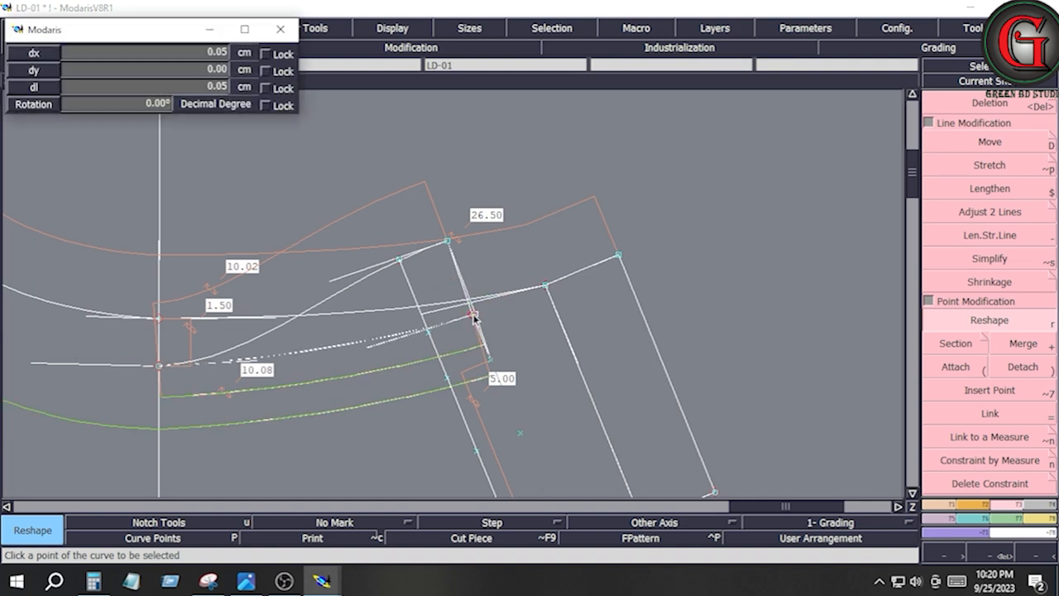
{"action": "left_click", "coordinate": [472, 315]}
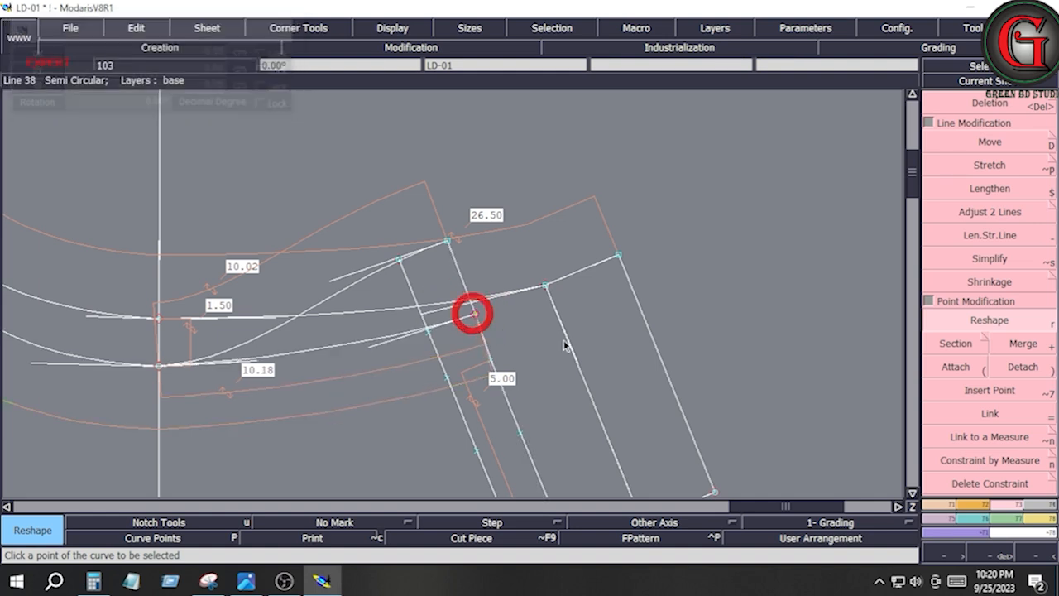
Delete the parallel guide line beside the front shoulder line, together with its leftover points.
{"action": "left_click", "coordinate": [492, 362]}
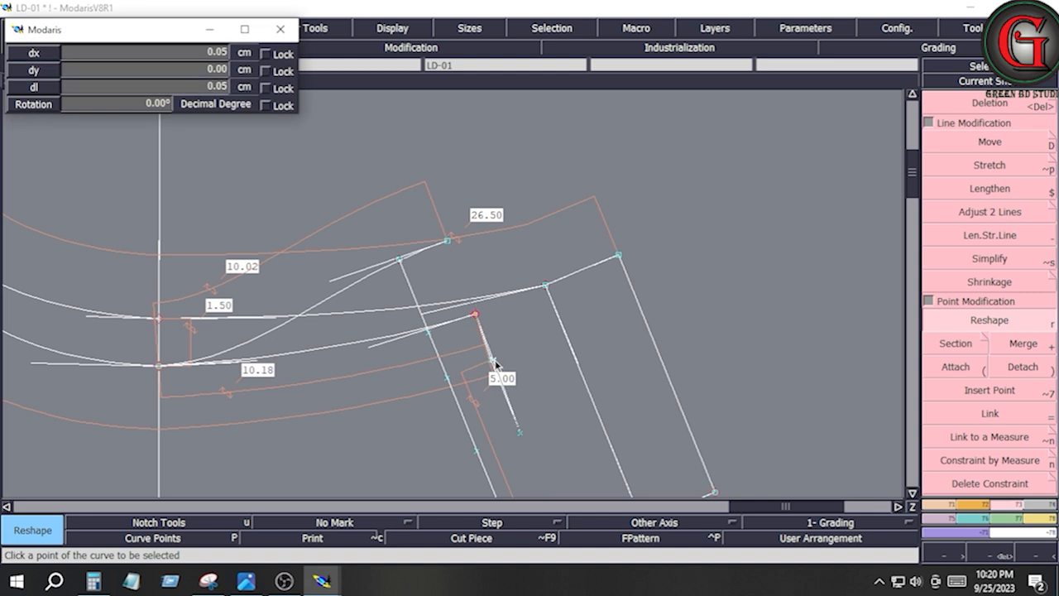
{"action": "key", "text": "Home"}
{"action": "key", "text": "Return"}
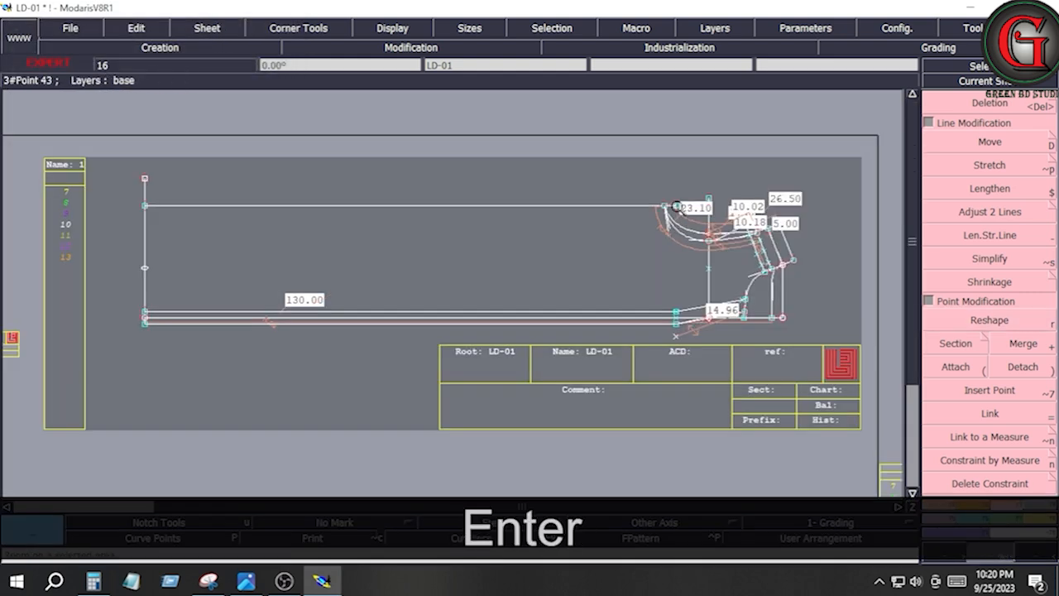
{"action": "left_click_drag", "start_coordinate": [671, 193], "coordinate": [796, 284]}
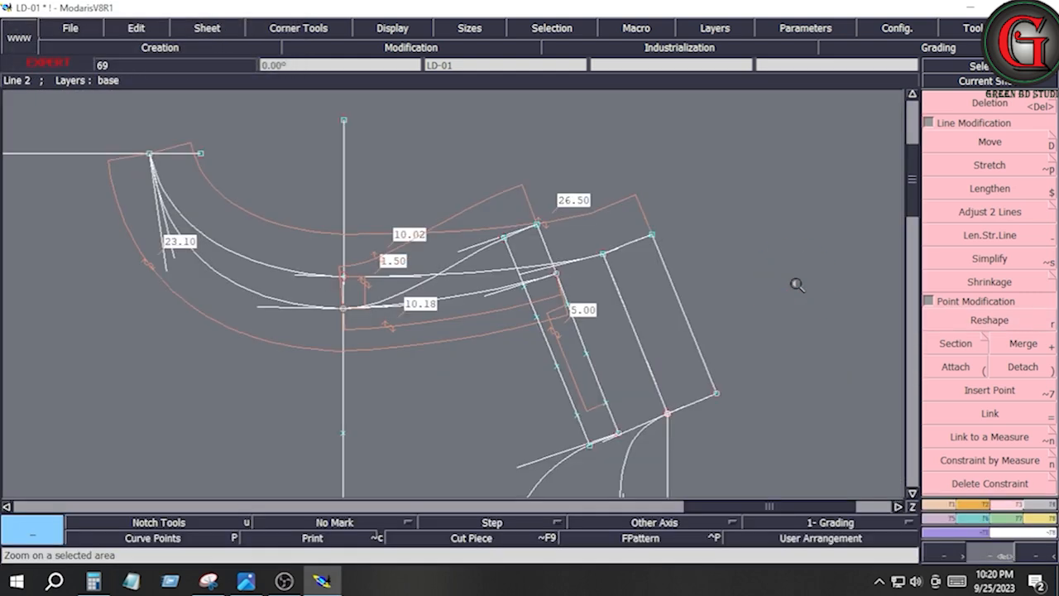
{"action": "key", "text": "Delete"}
{"action": "left_click", "coordinate": [552, 356]}
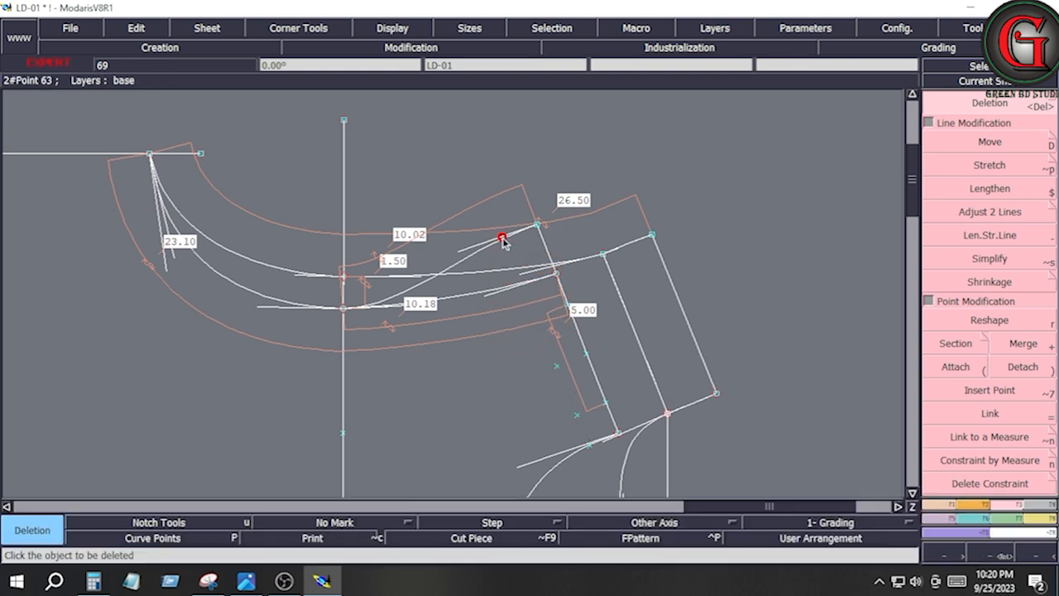
{"action": "left_click", "coordinate": [554, 366]}
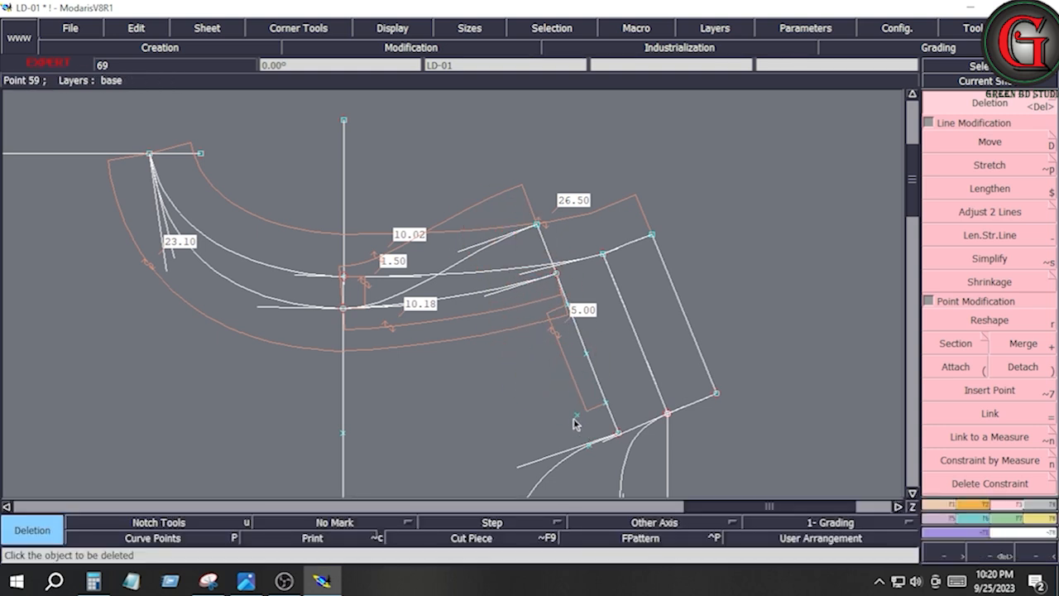
Notch two points along the front shoulder line and measure the length from the original shoulder tip to the nearest notch.
{"action": "key", "text": "c"}
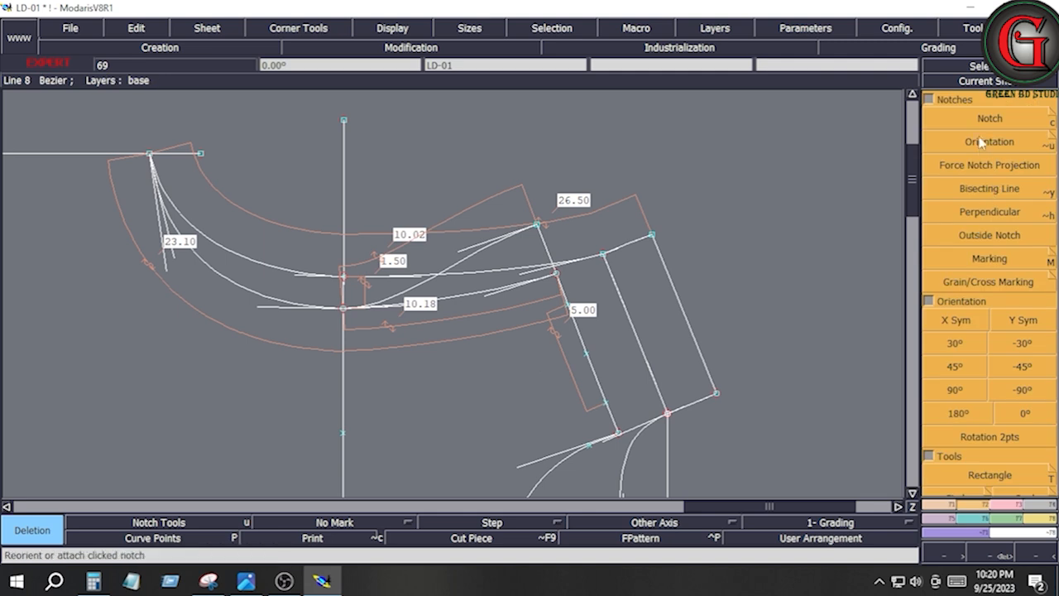
{"action": "left_click", "coordinate": [605, 403]}
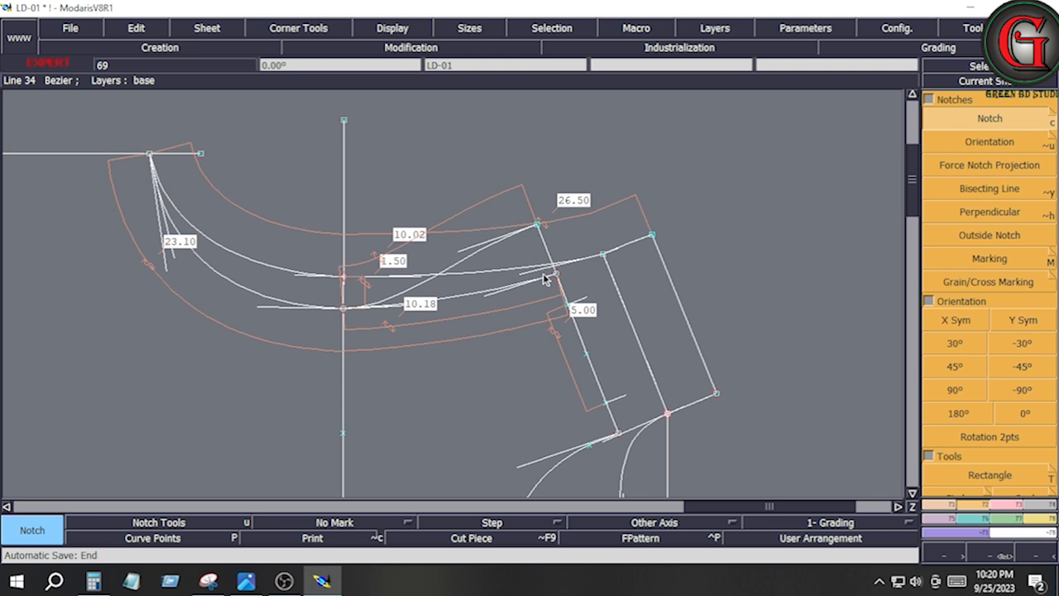
{"action": "left_click", "coordinate": [964, 437]}
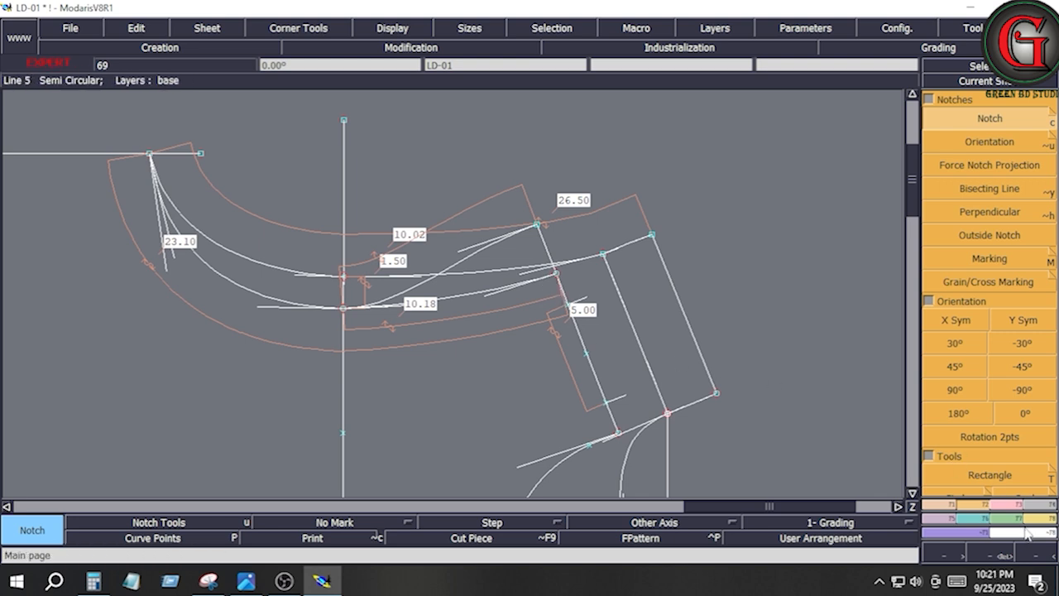
{"action": "scroll", "coordinate": [1034, 479], "scroll_direction": "down", "scroll_amount": 5}
{"action": "left_click", "coordinate": [1031, 134]}
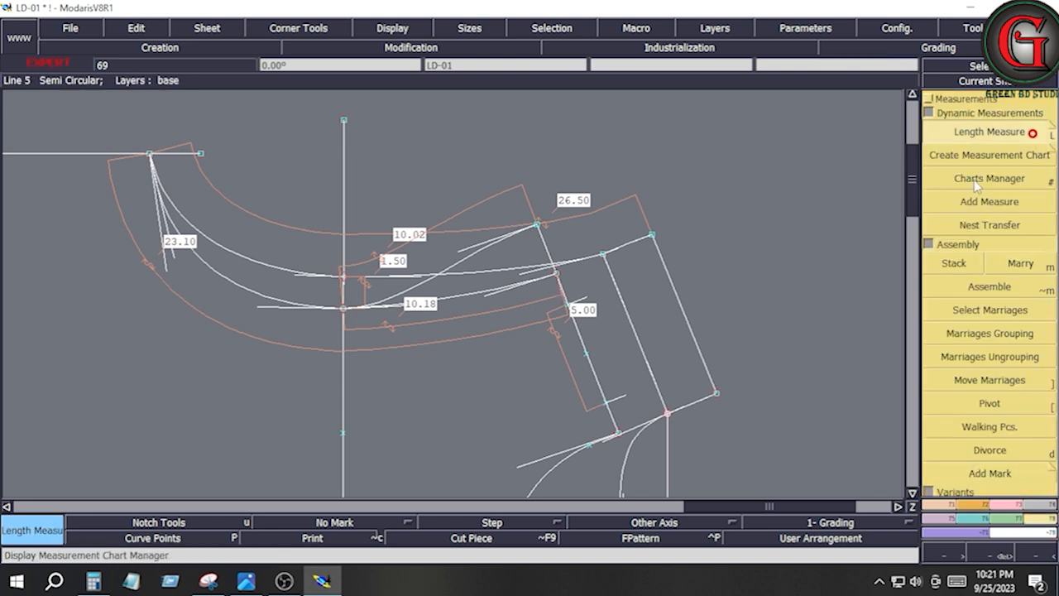
{"action": "left_click", "coordinate": [554, 272]}
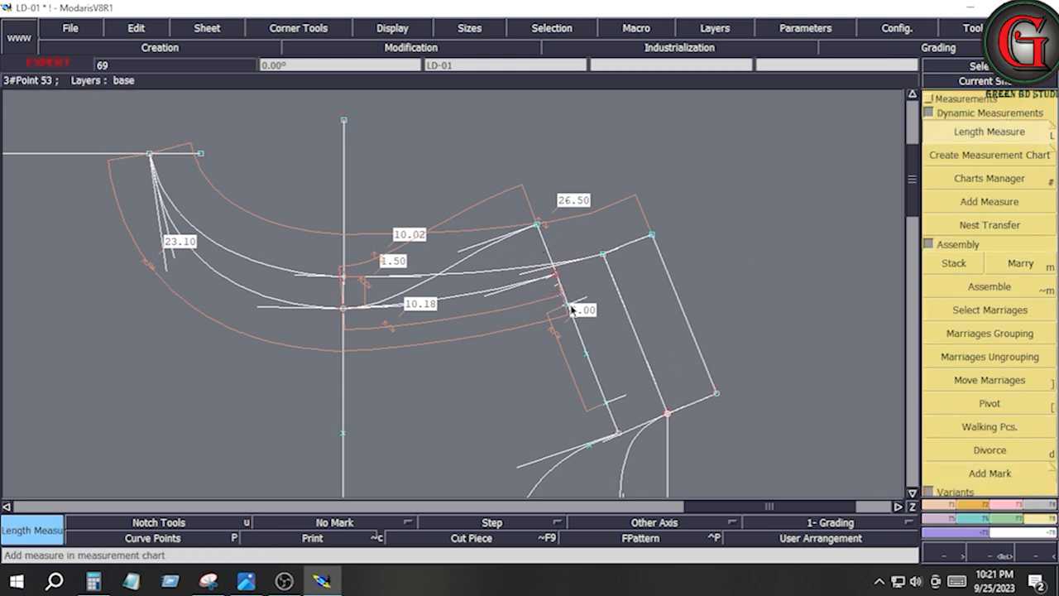
{"action": "key", "text": "space"}
{"action": "key", "text": "space"}
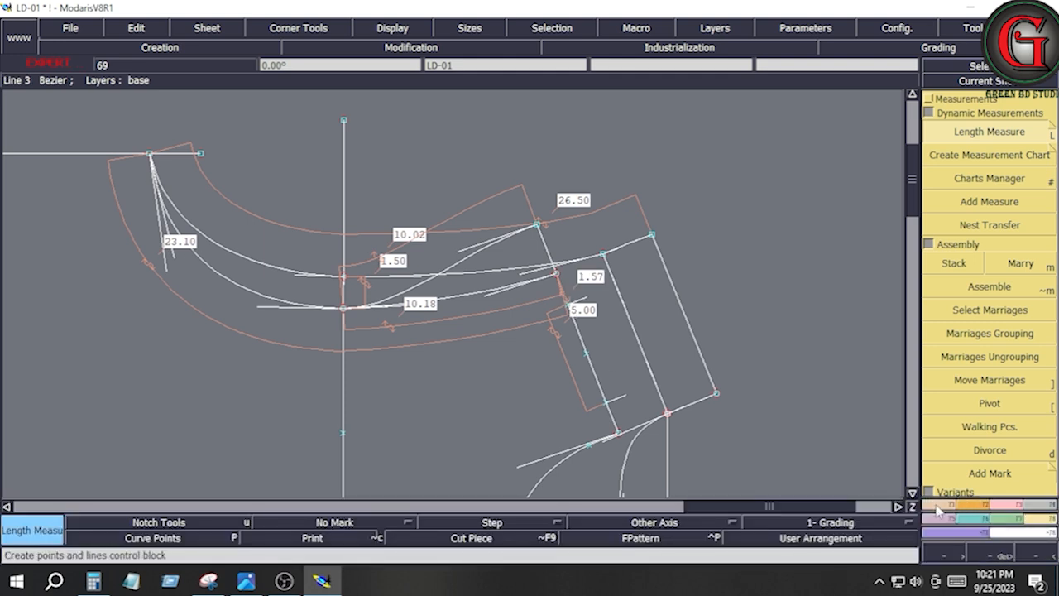
Create a developed point on the shoulder line at a curve length of -1.5 cm from the extended shoulder tip.
{"action": "left_click", "coordinate": [938, 506]}
{"action": "left_click", "coordinate": [989, 142]}
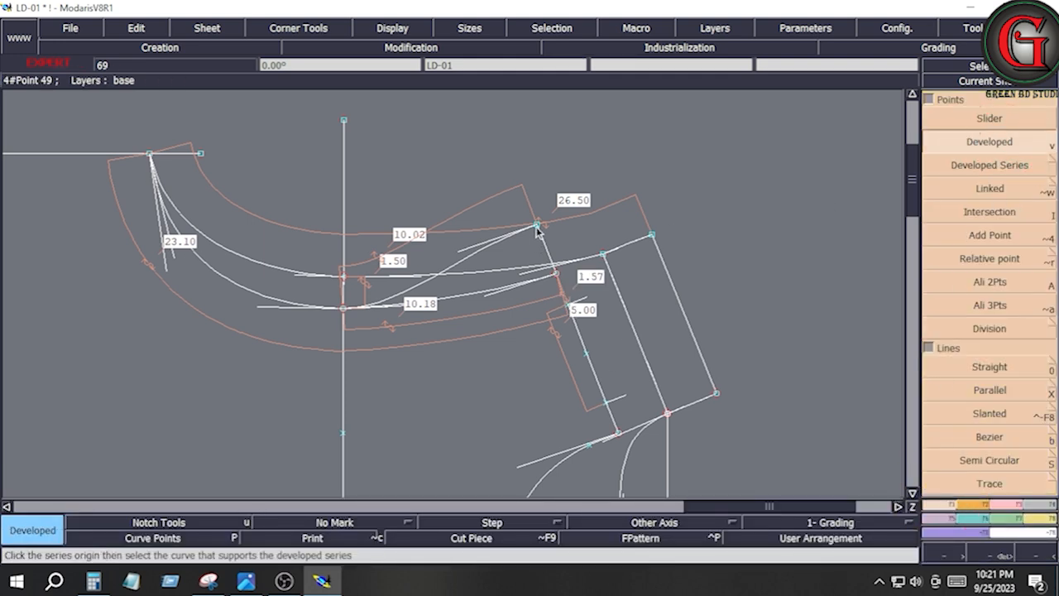
{"action": "left_click", "coordinate": [538, 227]}
{"action": "key", "text": "space"}
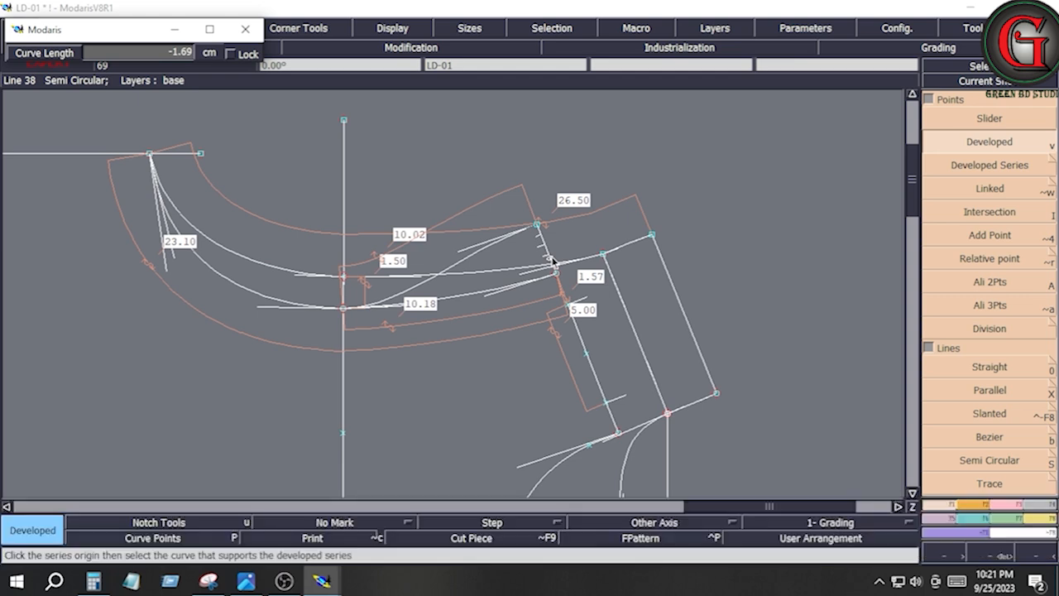
{"action": "key", "text": "Down"}
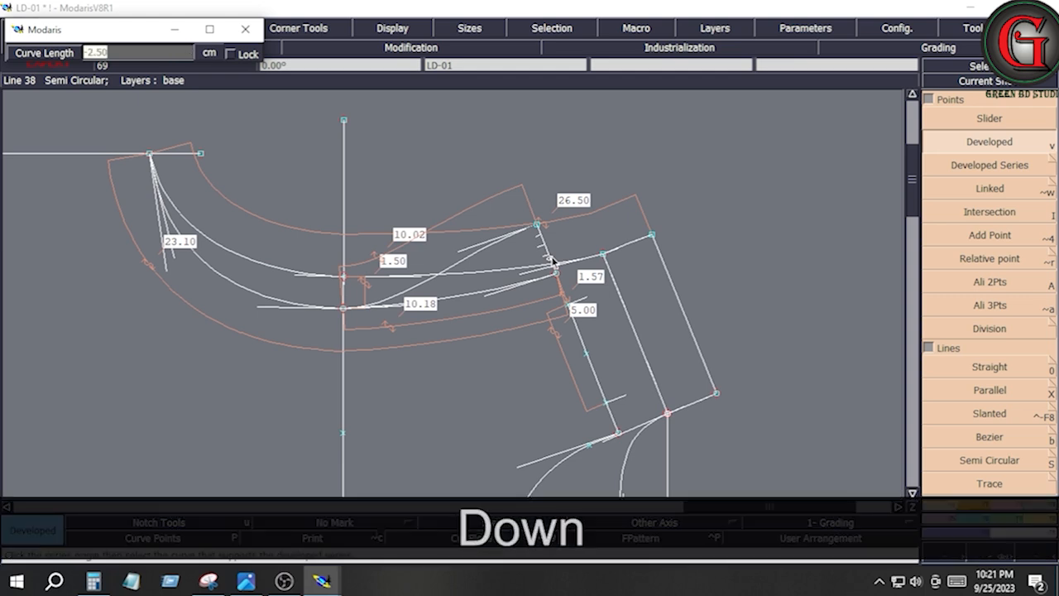
{"action": "type", "text": "1.5"}
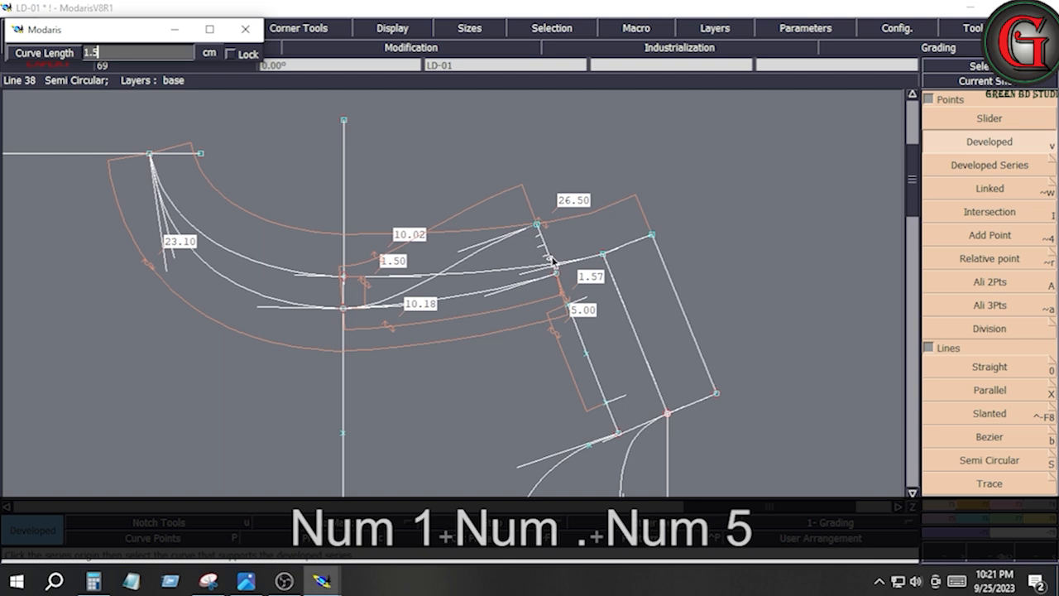
{"action": "key", "text": "Return"}
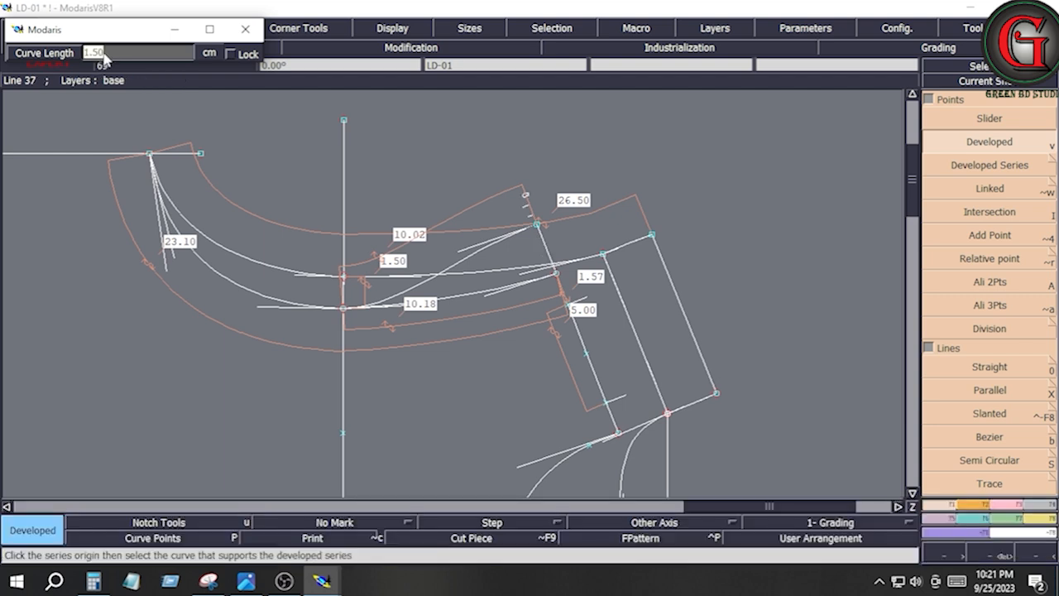
{"action": "type", "text": "-1."}
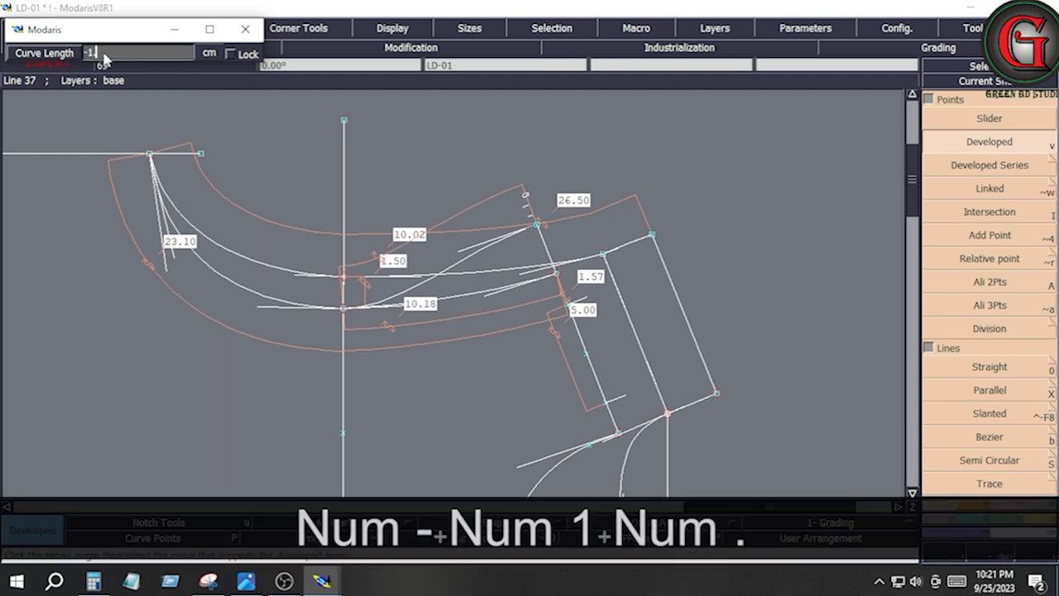
{"action": "type", "text": "5"}
{"action": "key", "text": "Return"}
Insert the developed point into the shoulder line and place a notch on it.
{"action": "left_click", "coordinate": [411, 47]}
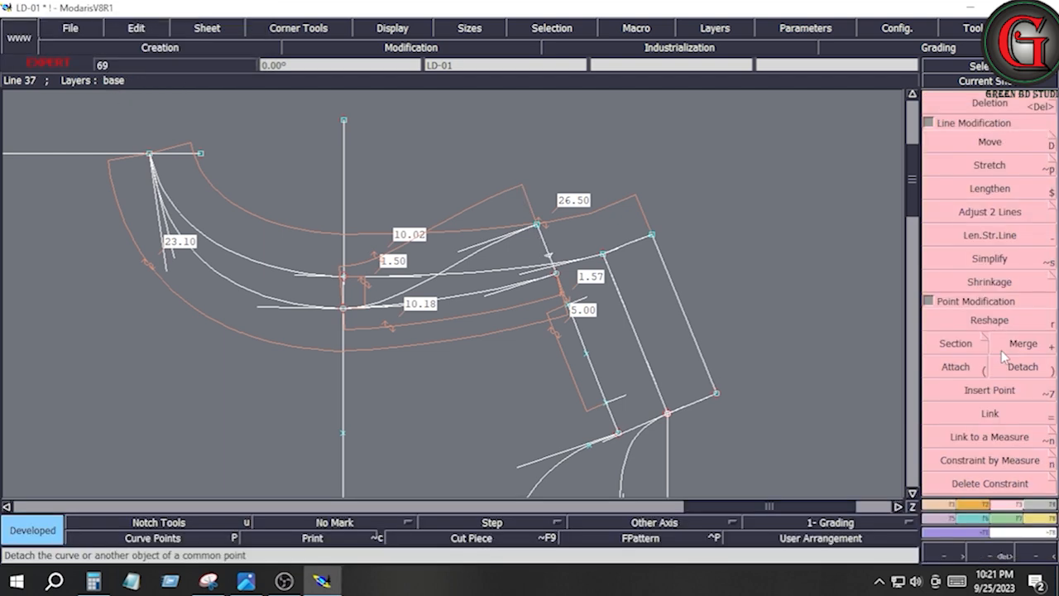
{"action": "left_click", "coordinate": [1012, 386]}
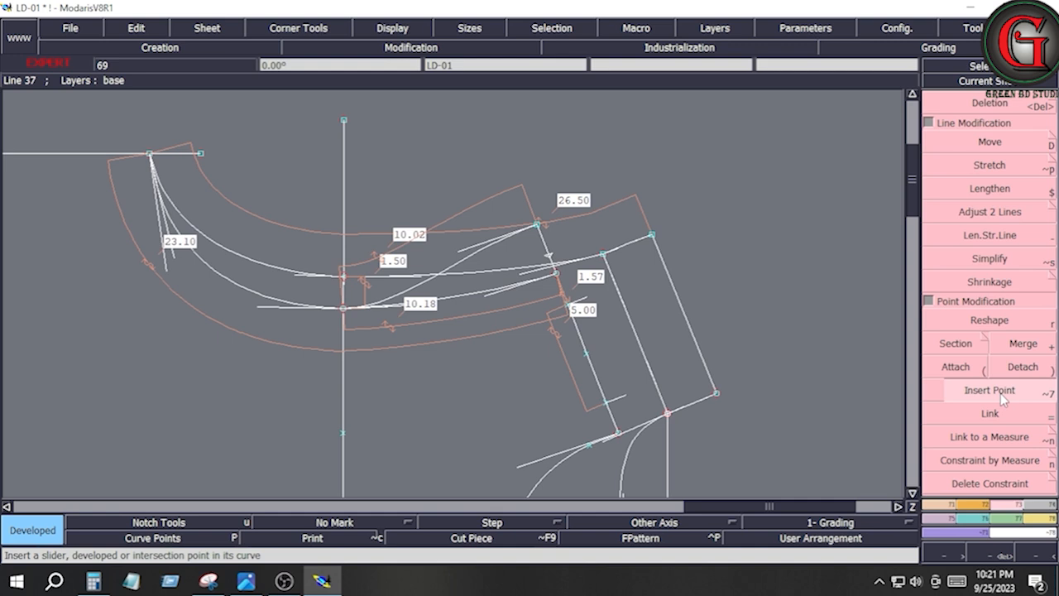
{"action": "left_click", "coordinate": [549, 260]}
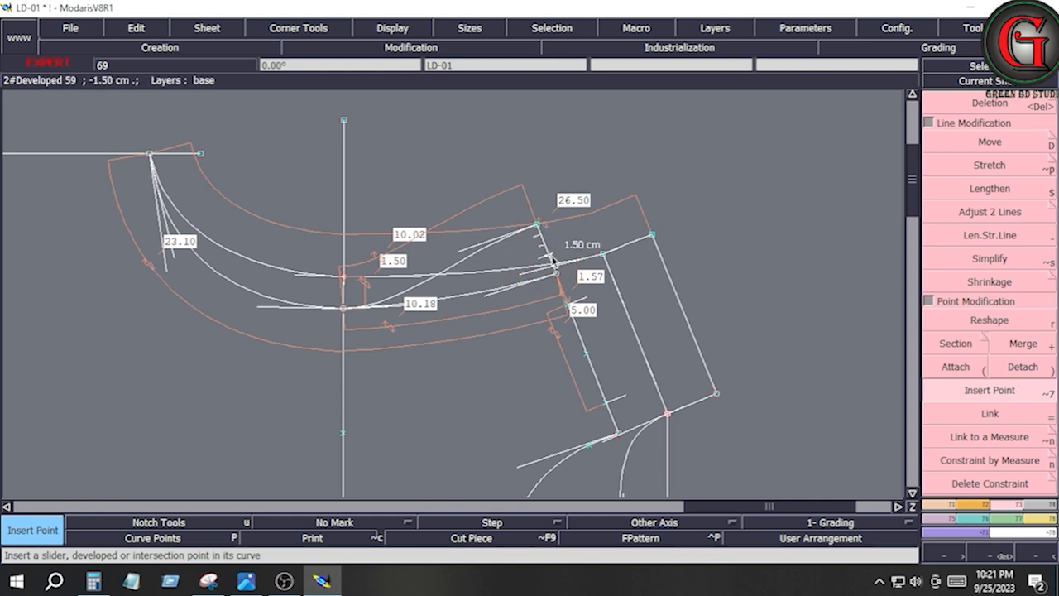
{"action": "key", "text": "u"}
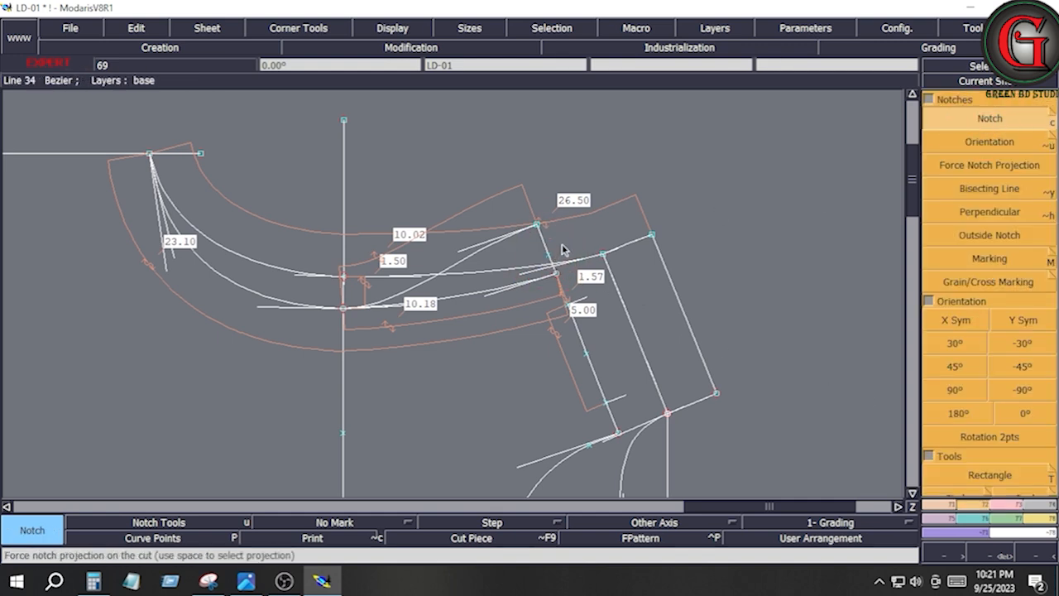
{"action": "left_click", "coordinate": [549, 260]}
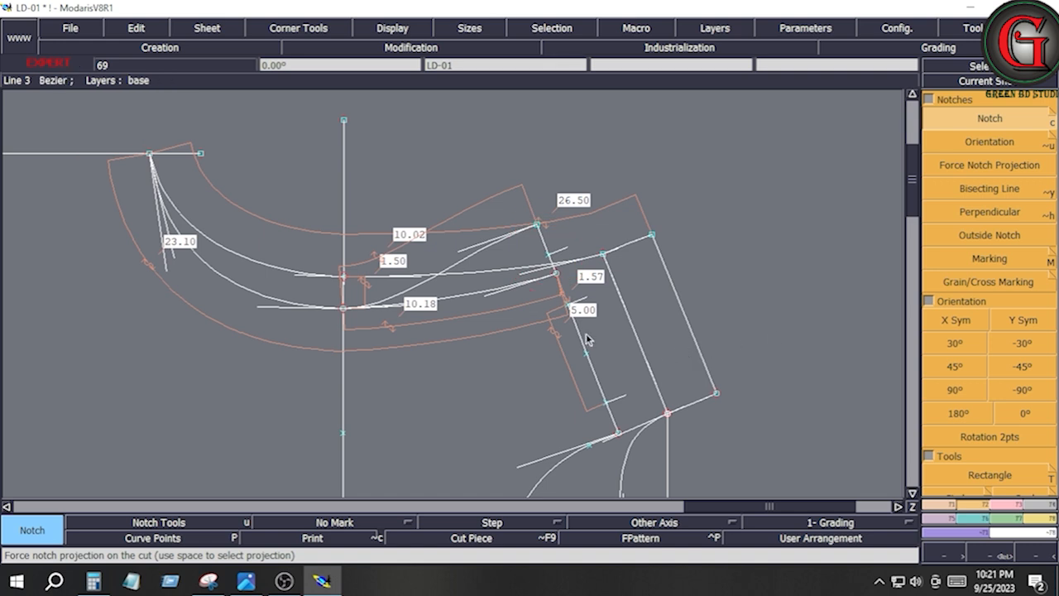
Delete the shoulder and armhole length measures except the 1.50 cm one, plus the notch nearest the original shoulder tip.
{"action": "key", "text": "Delete"}
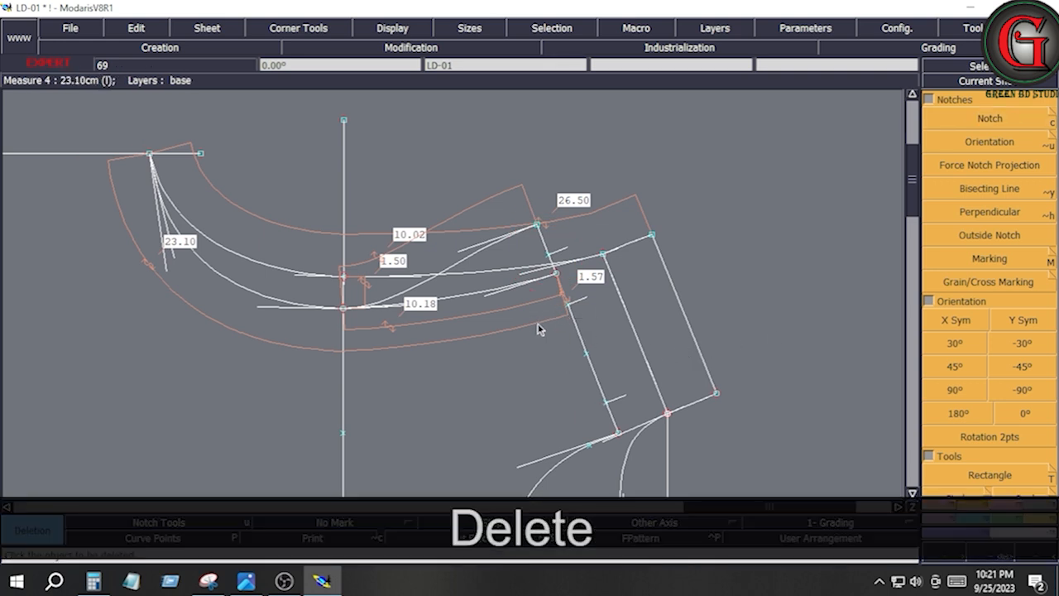
{"action": "left_click", "coordinate": [530, 319]}
{"action": "left_click", "coordinate": [446, 232]}
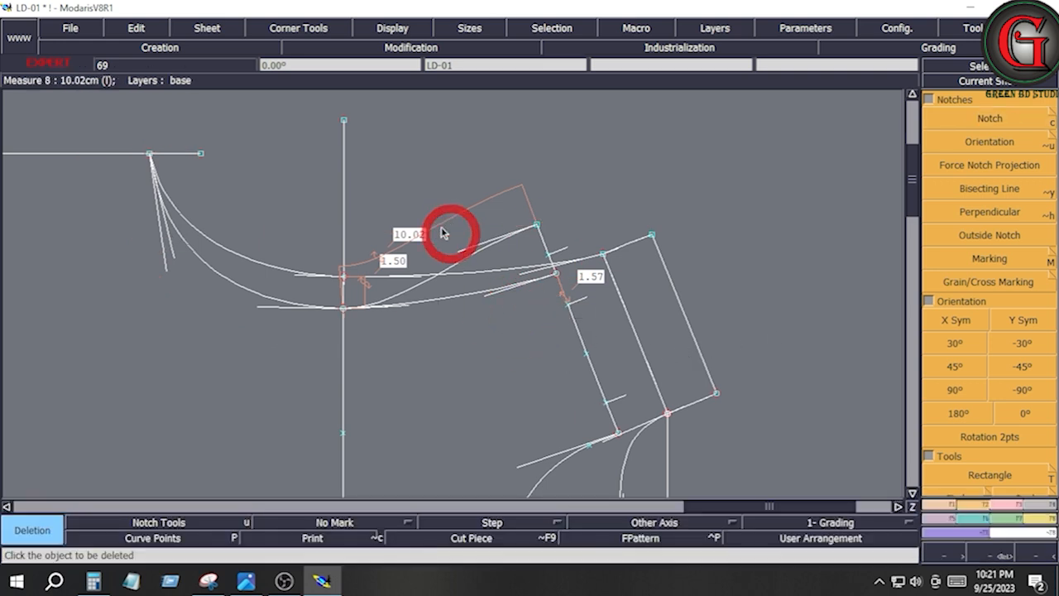
{"action": "left_click", "coordinate": [436, 220]}
{"action": "key", "text": "v"}
{"action": "left_click", "coordinate": [546, 283]}
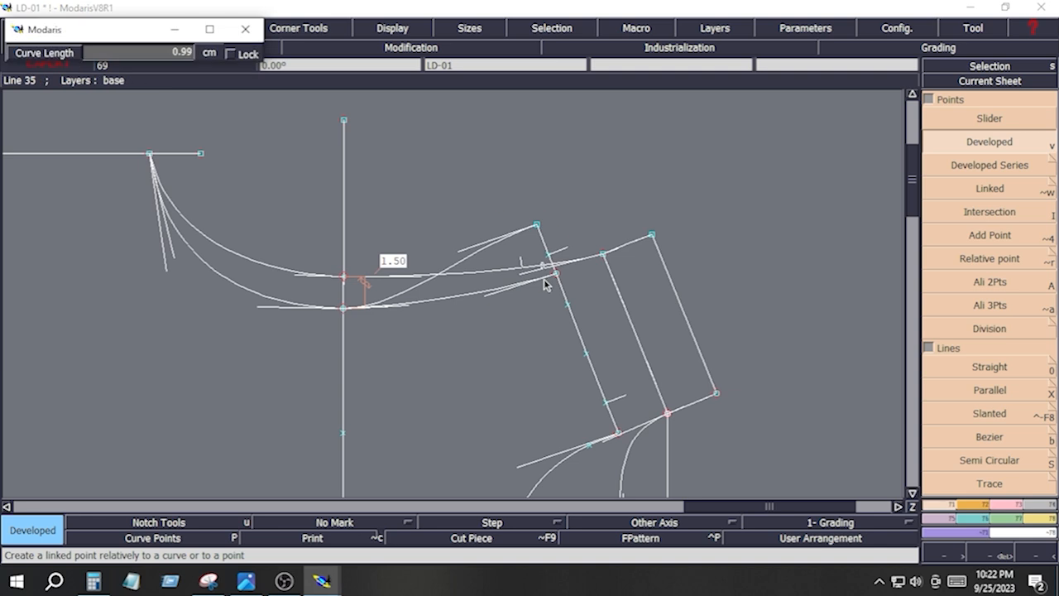
{"action": "left_click", "coordinate": [526, 308]}
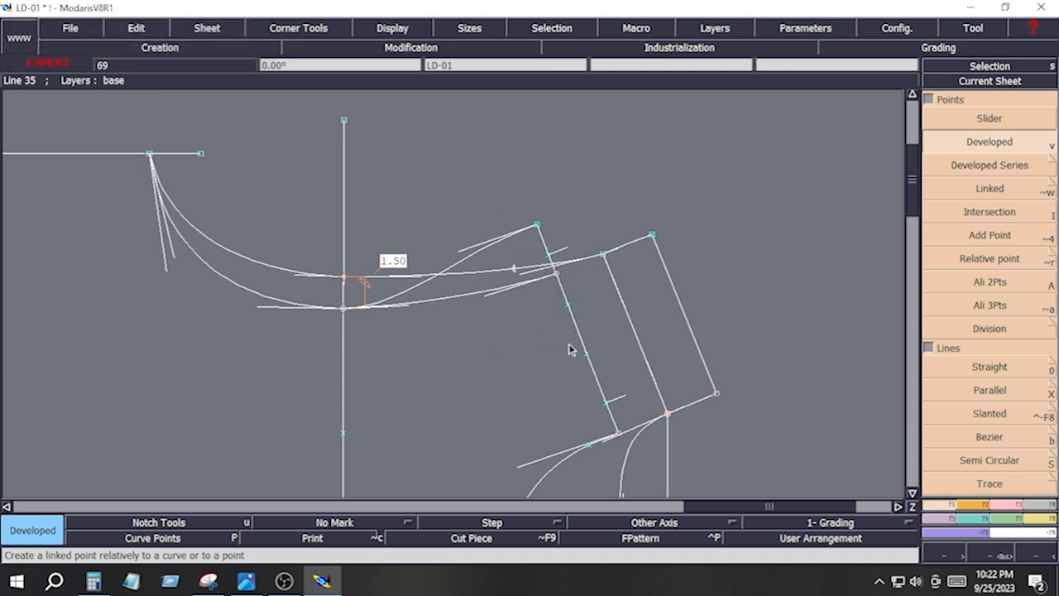
{"action": "key", "text": "ctrl+z"}
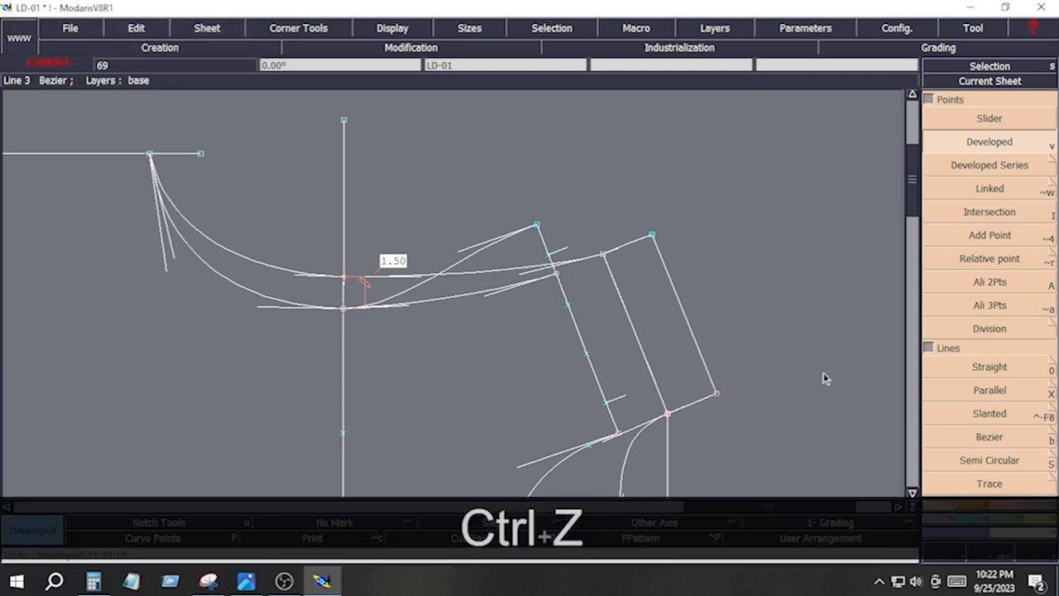
Draw a freehand zigzag Bezier curve with eight points beside the shoulder line, running up across both front armhole curves.
{"action": "left_click", "coordinate": [991, 439]}
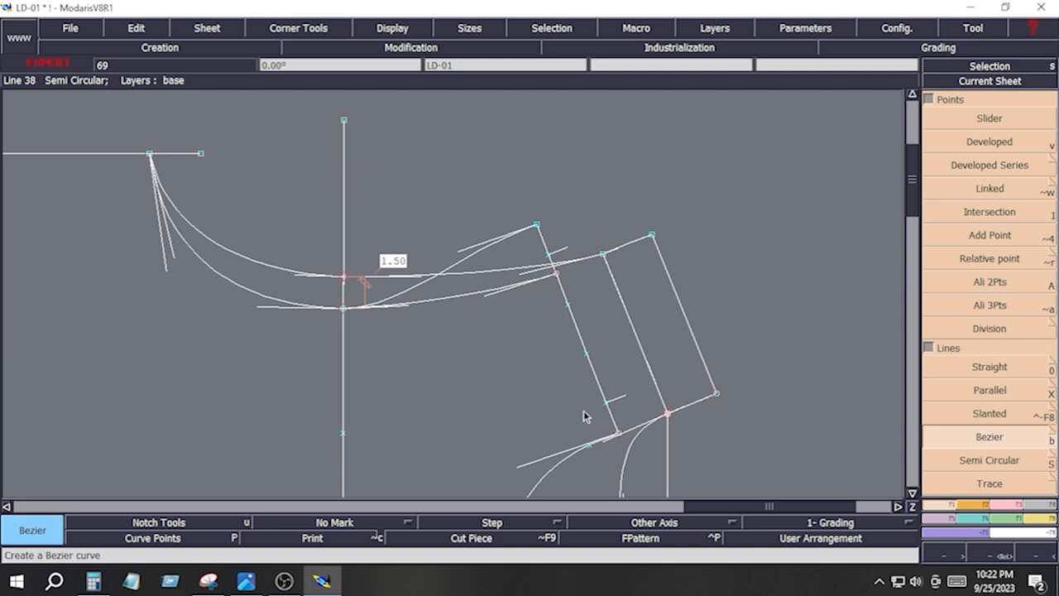
{"action": "left_click", "coordinate": [584, 410]}
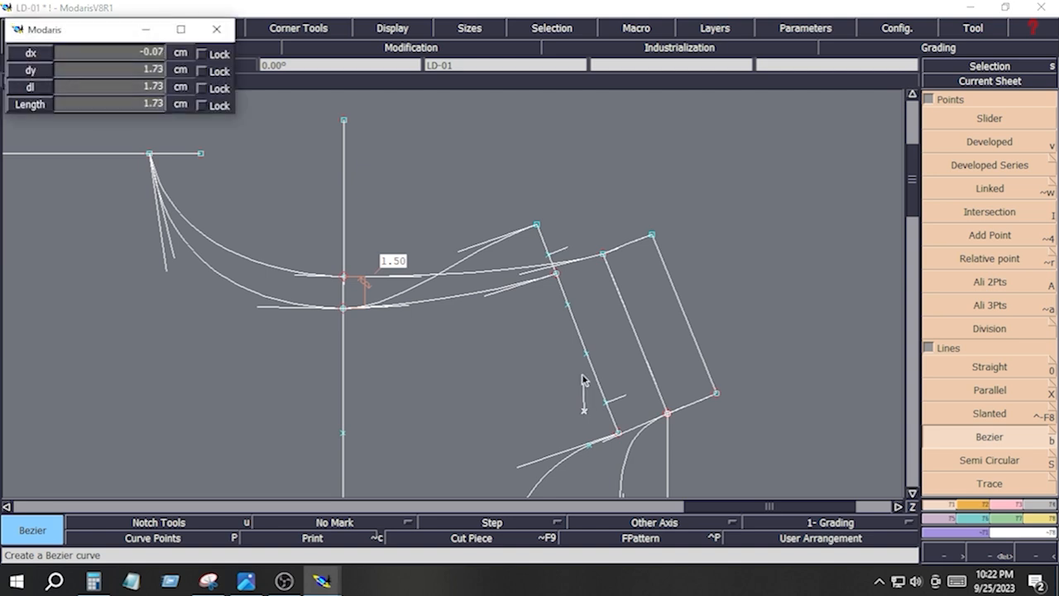
{"action": "key", "text": "shift"}
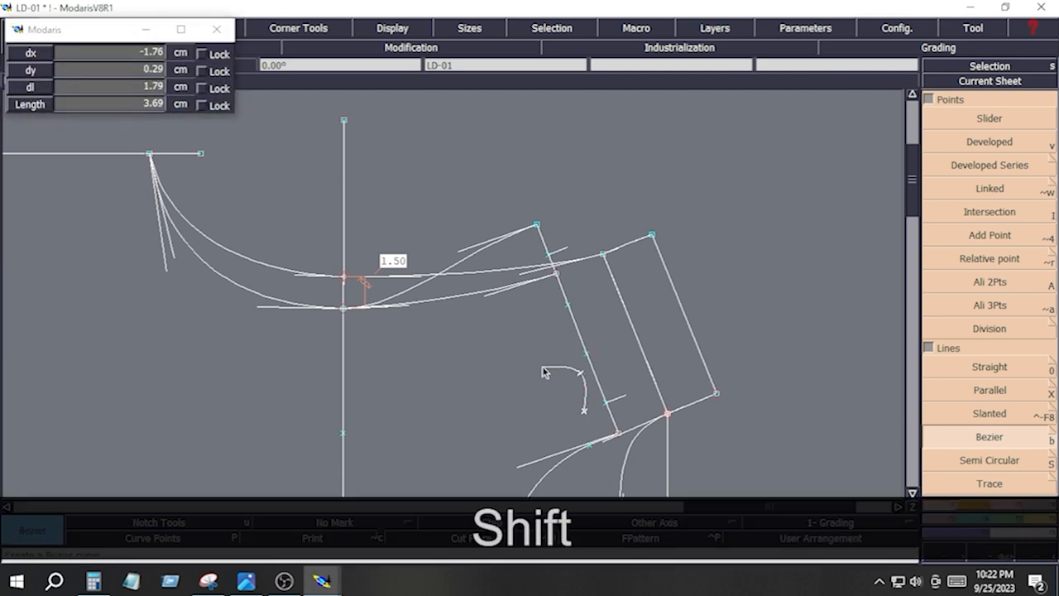
{"action": "left_click", "coordinate": [542, 368]}
{"action": "left_click", "coordinate": [556, 329]}
{"action": "left_click", "coordinate": [513, 308]}
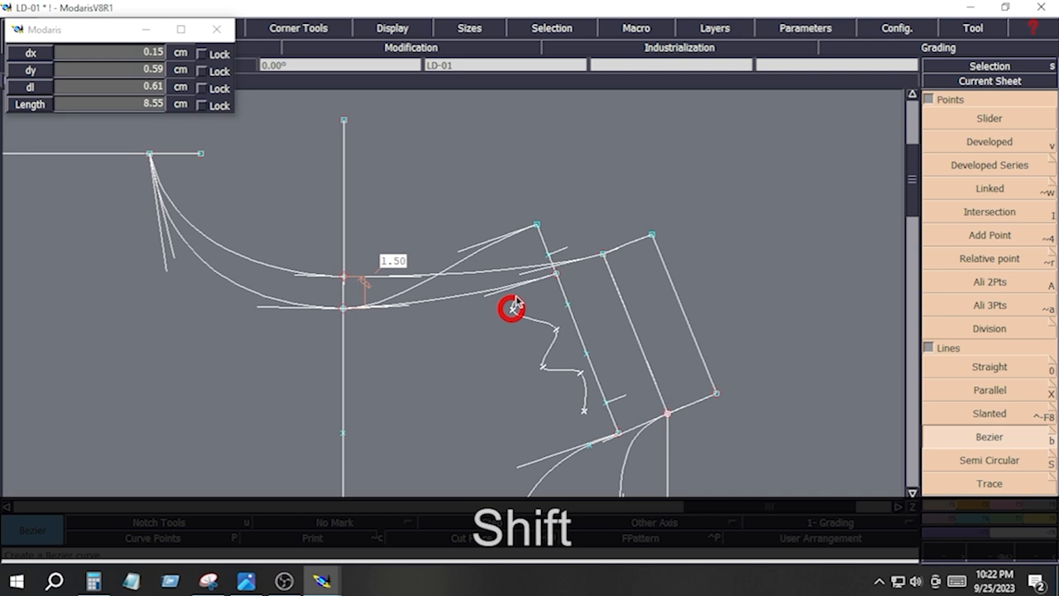
{"action": "left_click", "coordinate": [542, 287]}
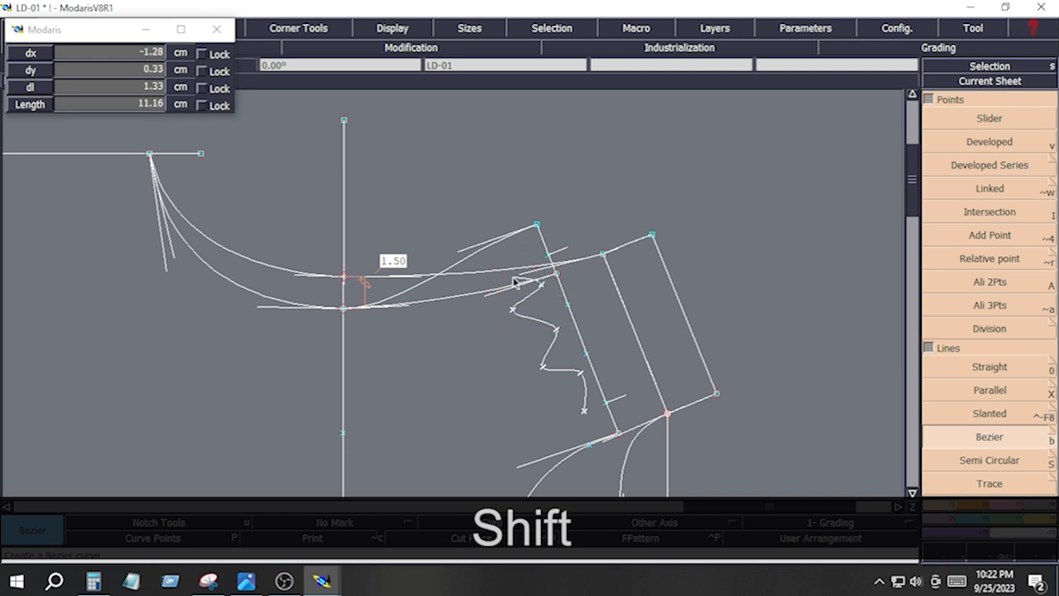
{"action": "left_click", "coordinate": [505, 271]}
{"action": "left_click", "coordinate": [517, 246], "text": "shift"}
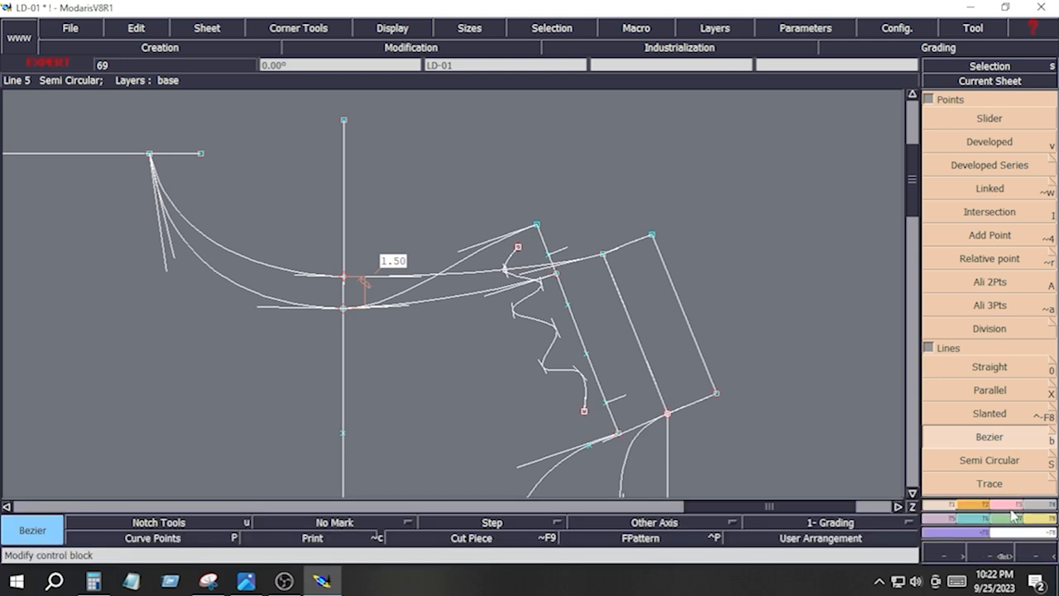
Delete the curve point next to the upper end of the zigzag Bezier curve.
{"action": "left_click", "coordinate": [1010, 506]}
{"action": "left_click", "coordinate": [985, 322]}
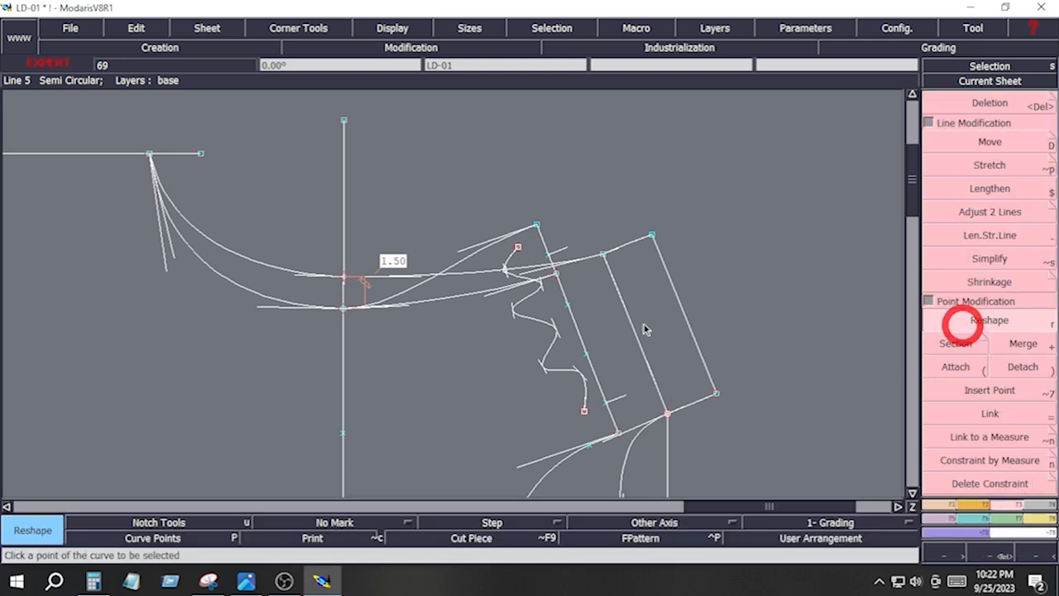
{"action": "key", "text": "Delete"}
{"action": "left_click", "coordinate": [506, 269]}
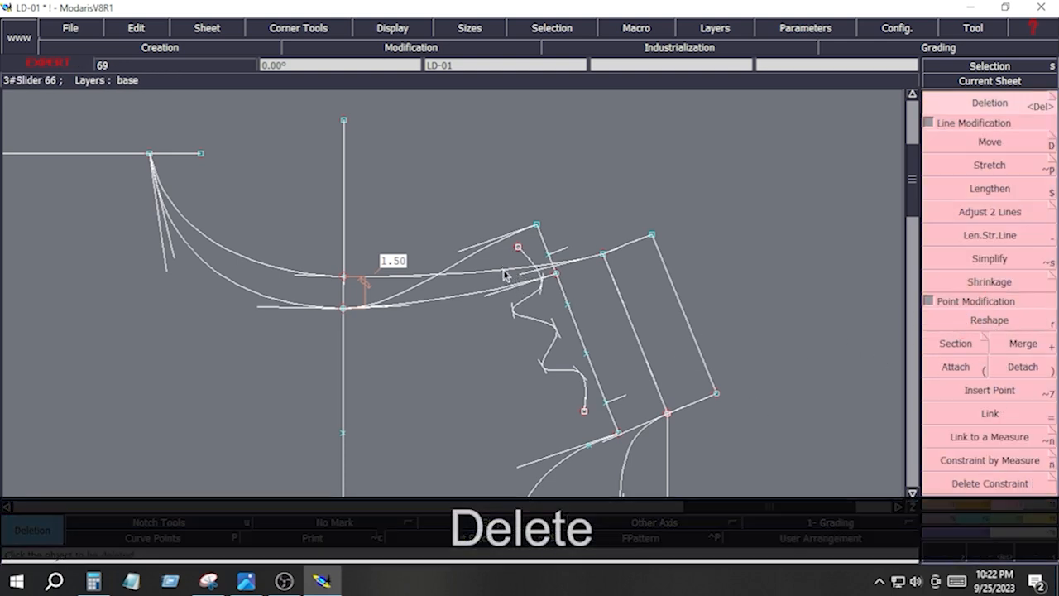
Reshape the zigzag Bezier curve by moving its upper end point down to about the level of the front armhole curves.
{"action": "left_click", "coordinate": [971, 328]}
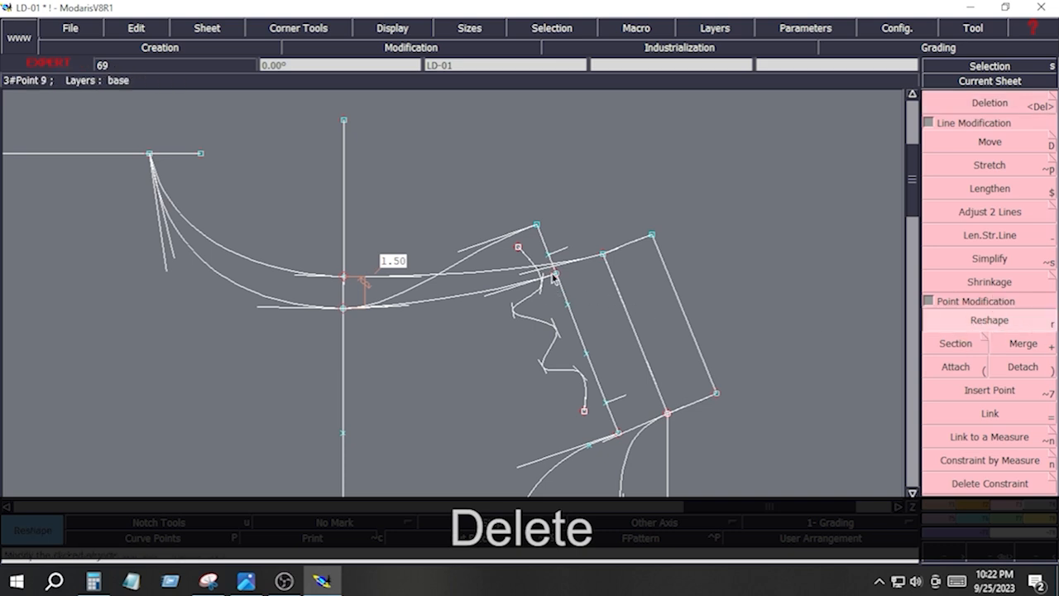
{"action": "left_click", "coordinate": [519, 247]}
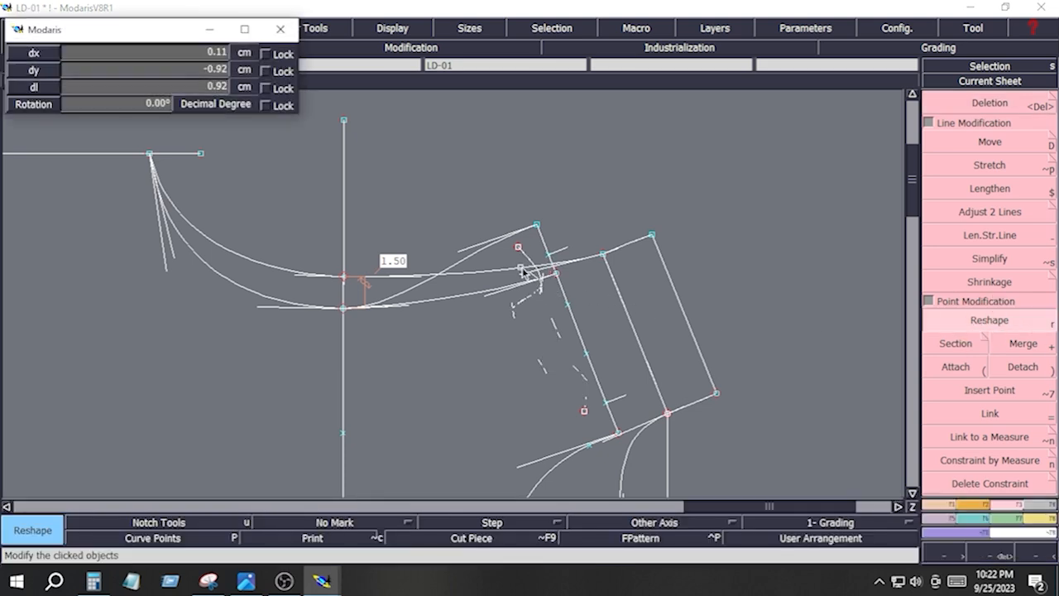
{"action": "left_click", "coordinate": [519, 273]}
Reorient the two notches on the shoulder line so they point toward the zigzag curve.
{"action": "key", "text": "F5"}
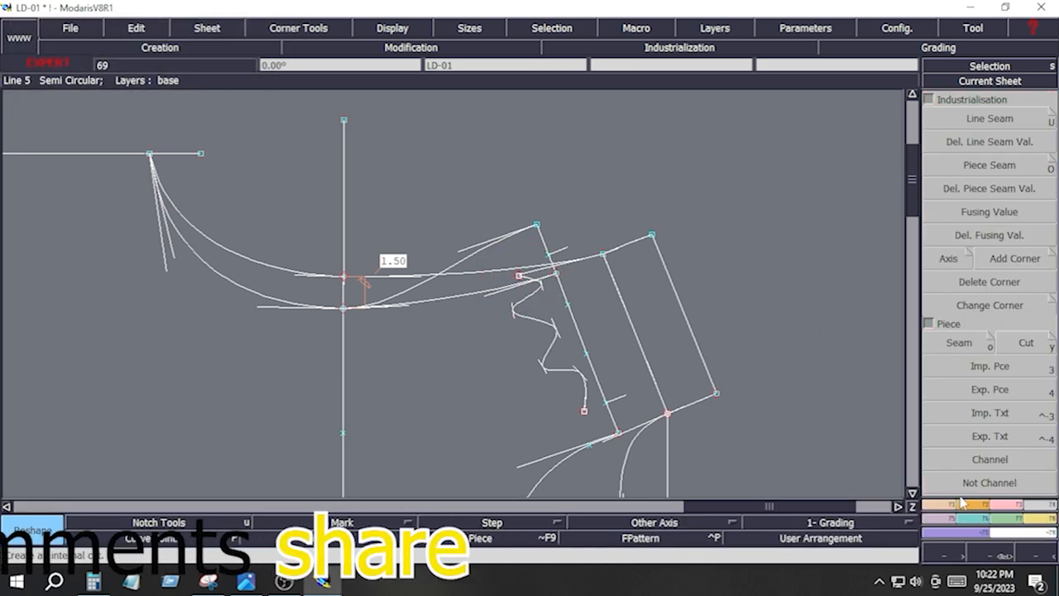
{"action": "key", "text": "F6"}
{"action": "left_click", "coordinate": [998, 143]}
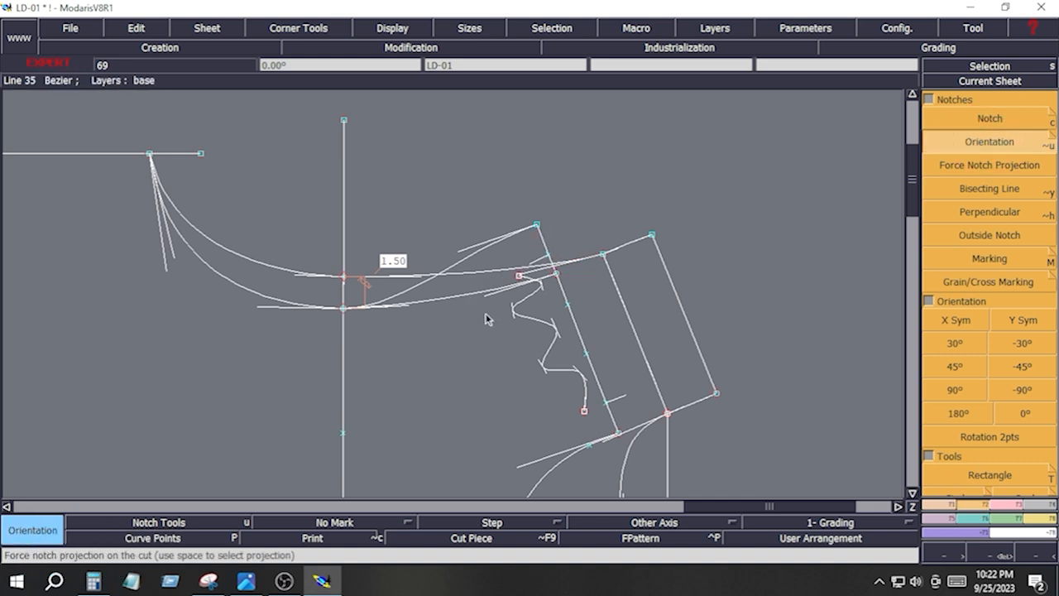
{"action": "left_click", "coordinate": [584, 411]}
{"action": "left_click", "coordinate": [525, 440]}
Reshape the lower armhole curve by moving its point on the vertical construction line by dx 0.00 and dy 0.5 cm.
{"action": "left_click", "coordinate": [1006, 505]}
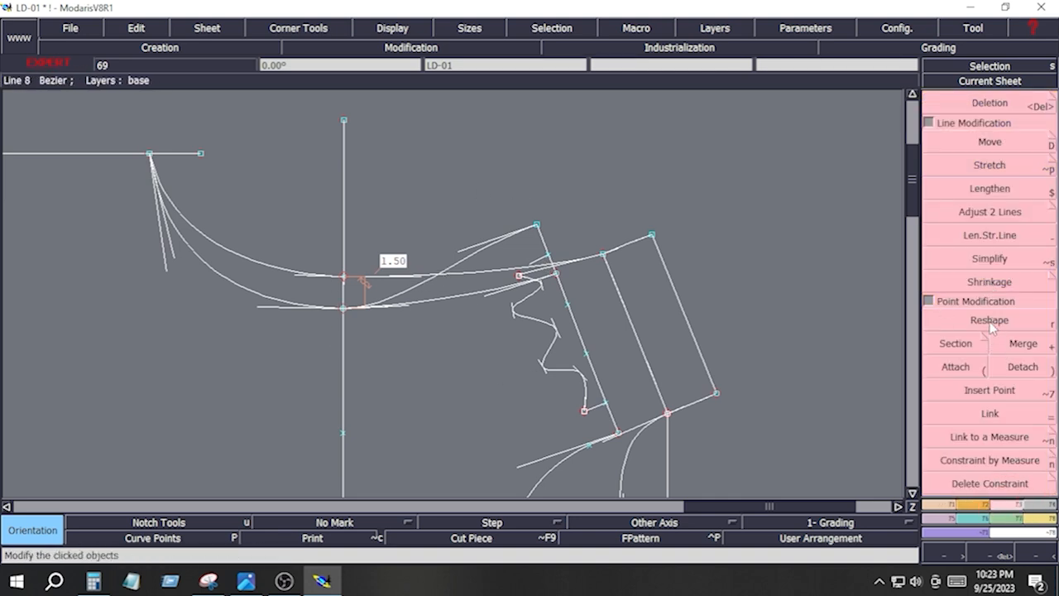
{"action": "left_click", "coordinate": [997, 324]}
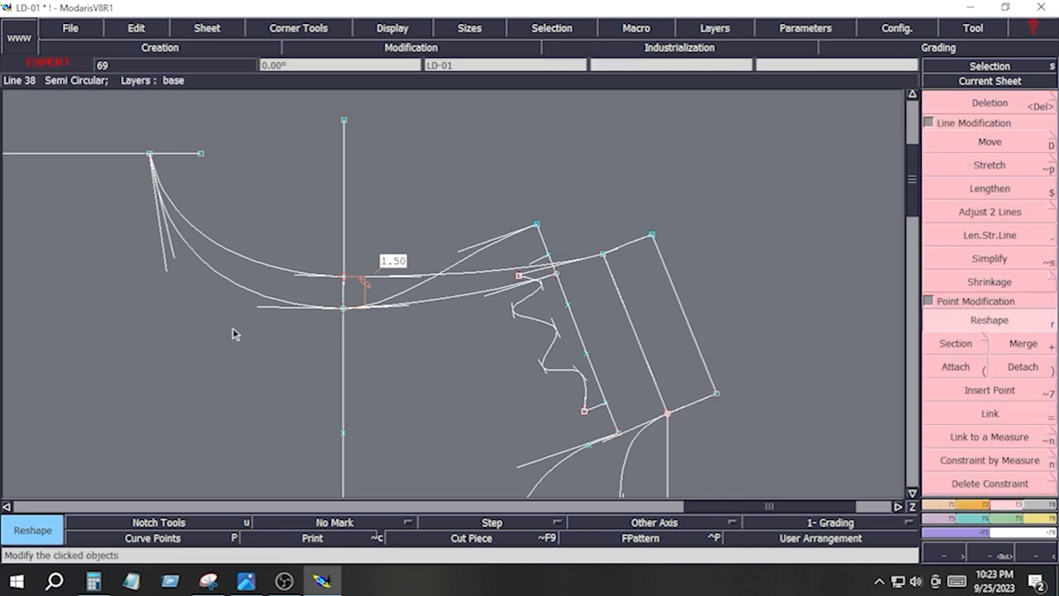
{"action": "left_click", "coordinate": [344, 310]}
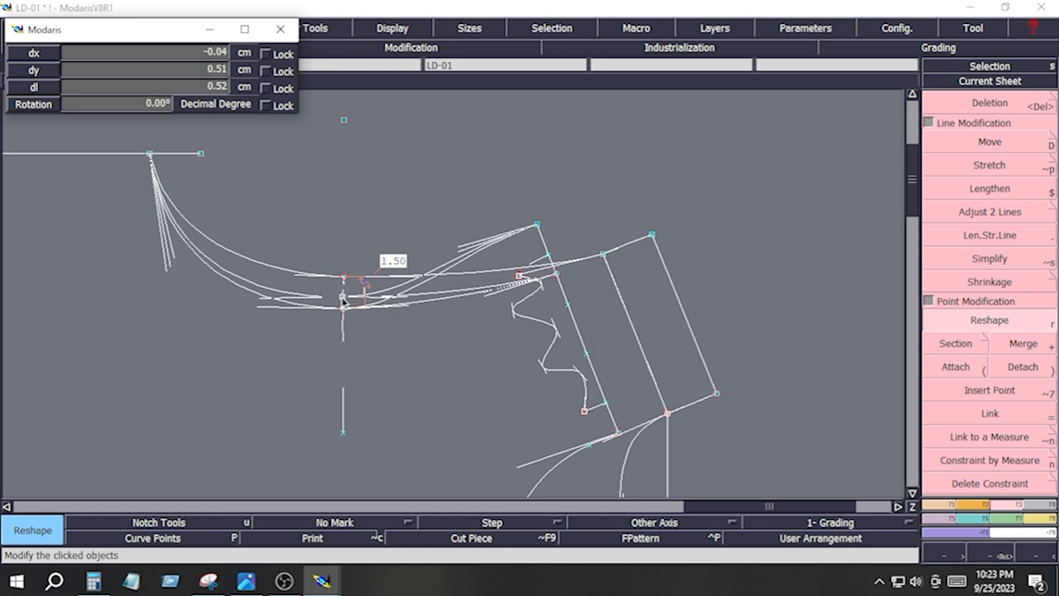
{"action": "key", "text": "Down"}
{"action": "key", "text": "Down"}
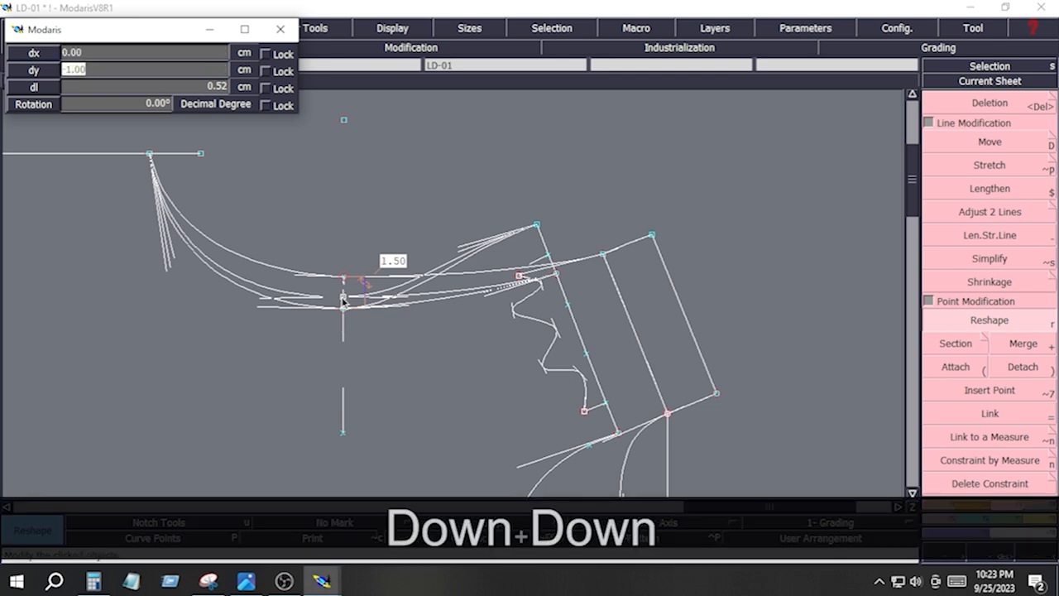
{"action": "type", "text": ".5"}
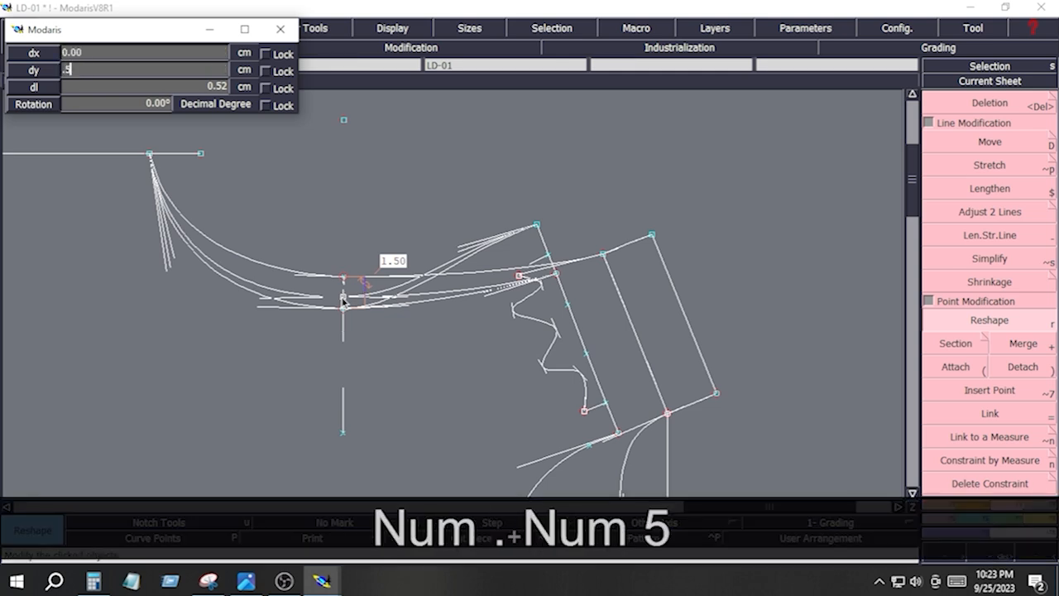
{"action": "key", "text": "Return"}
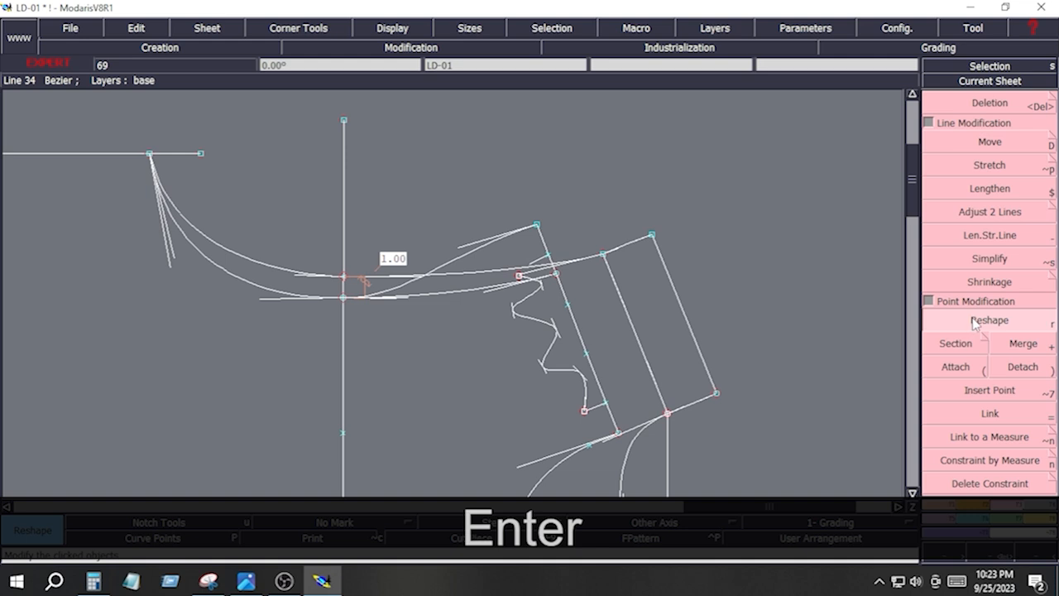
Adjust both tangents of the armhole curve rising to the shoulder line's upper end, and shift the zigzag curve's lower end slightly away from the shoulder line.
{"action": "left_click", "coordinate": [472, 241]}
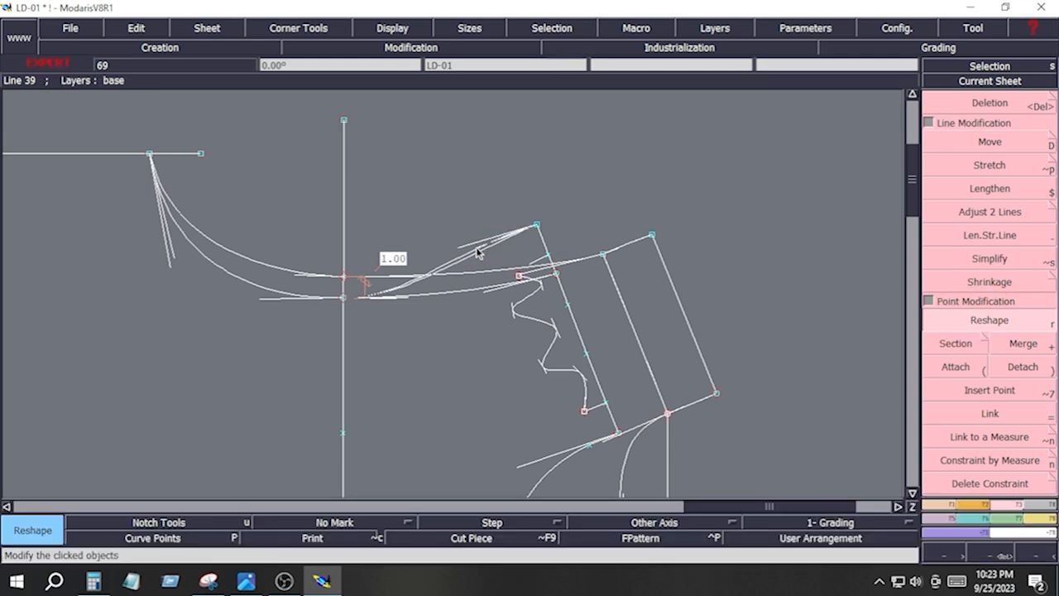
{"action": "left_click", "coordinate": [474, 249]}
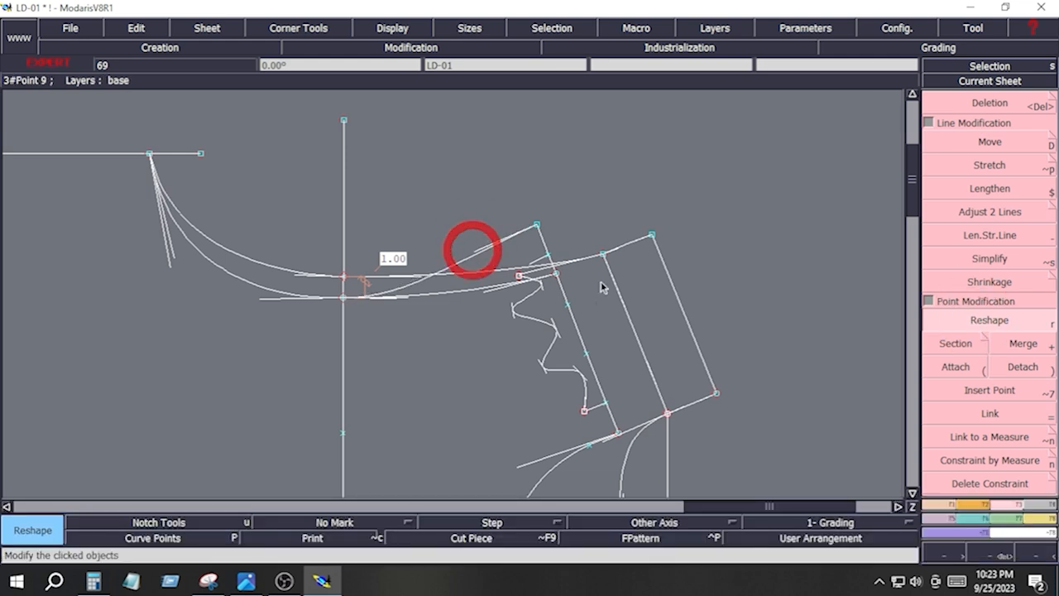
{"action": "left_click", "coordinate": [400, 300]}
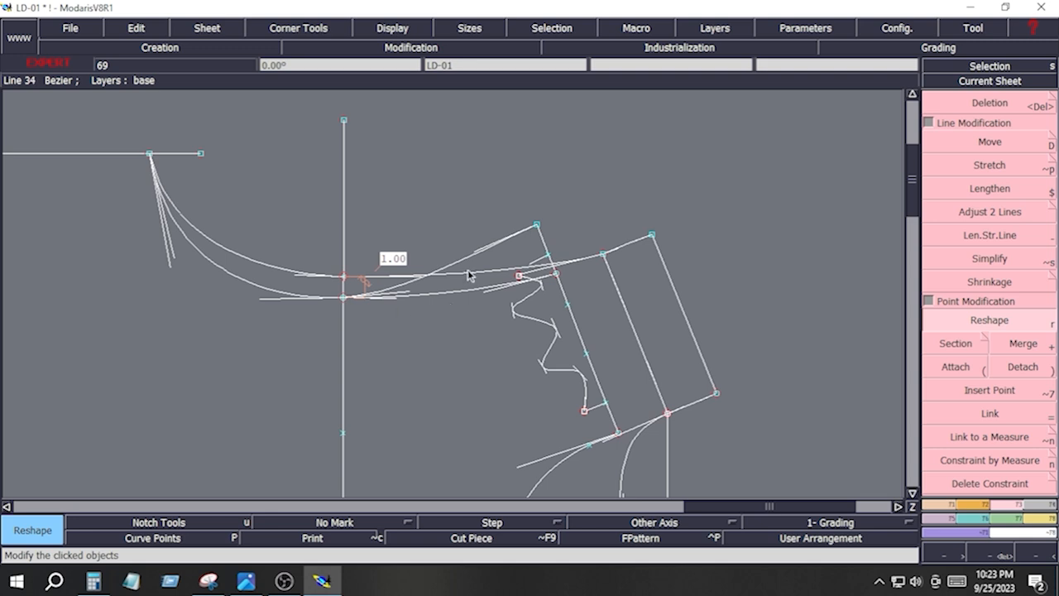
{"action": "left_click", "coordinate": [989, 319]}
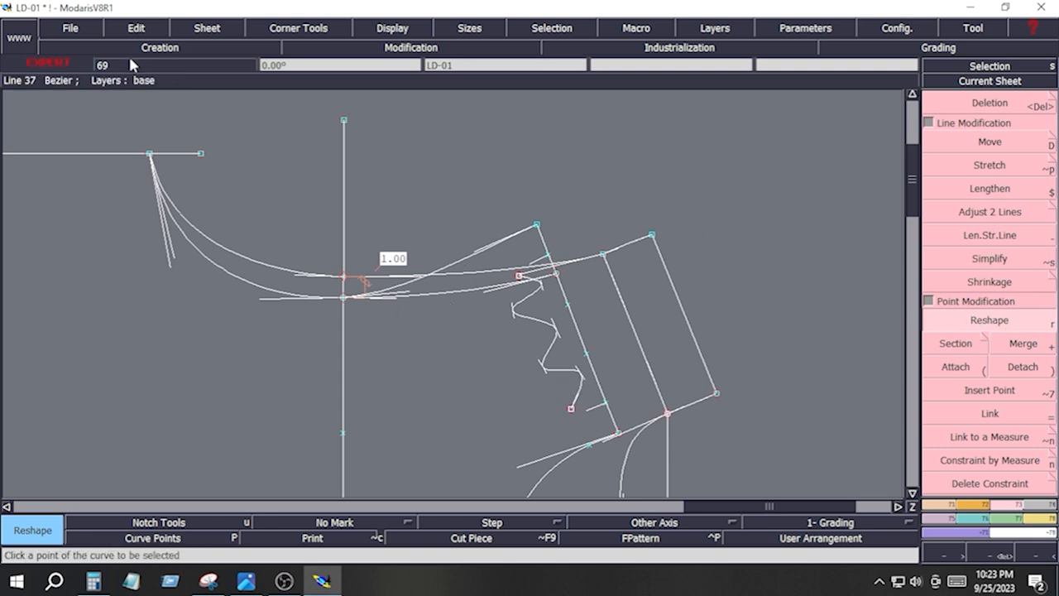
Save the LD-01 model in the save directory.
{"action": "left_click", "coordinate": [78, 31]}
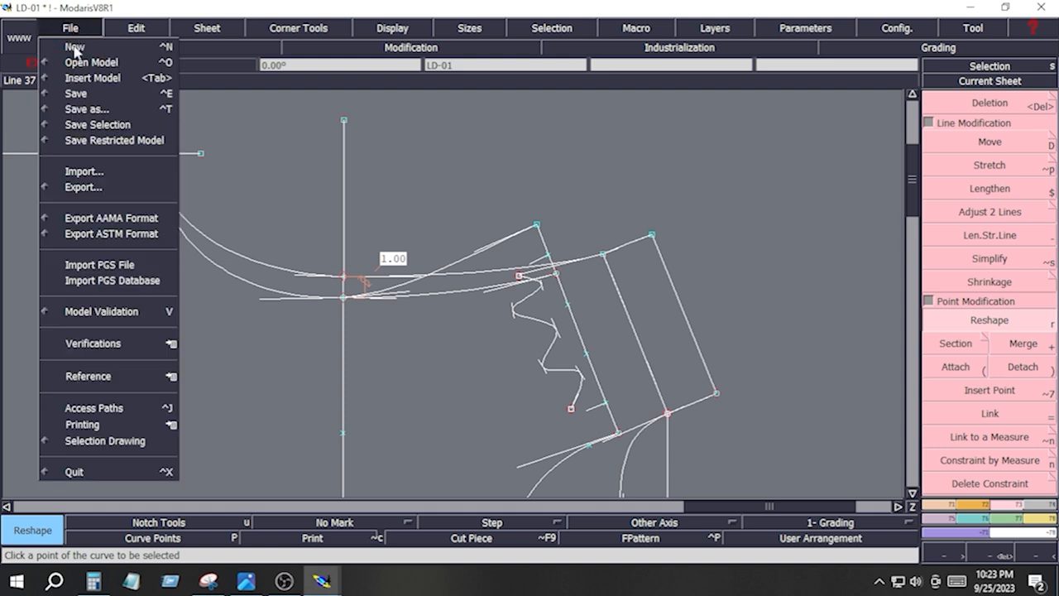
{"action": "left_click", "coordinate": [75, 92]}
{"action": "left_click", "coordinate": [428, 380]}
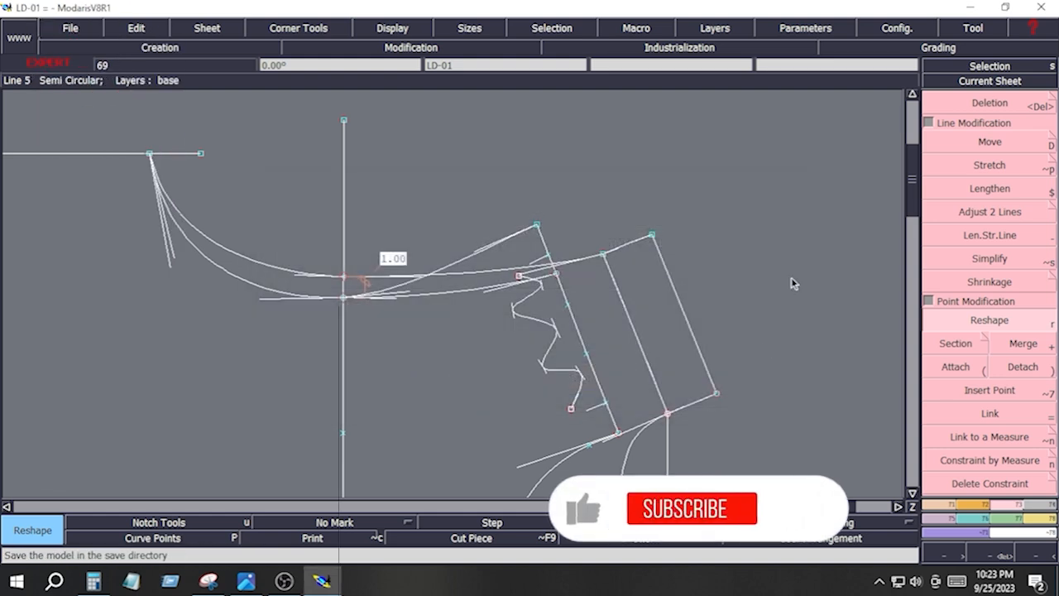